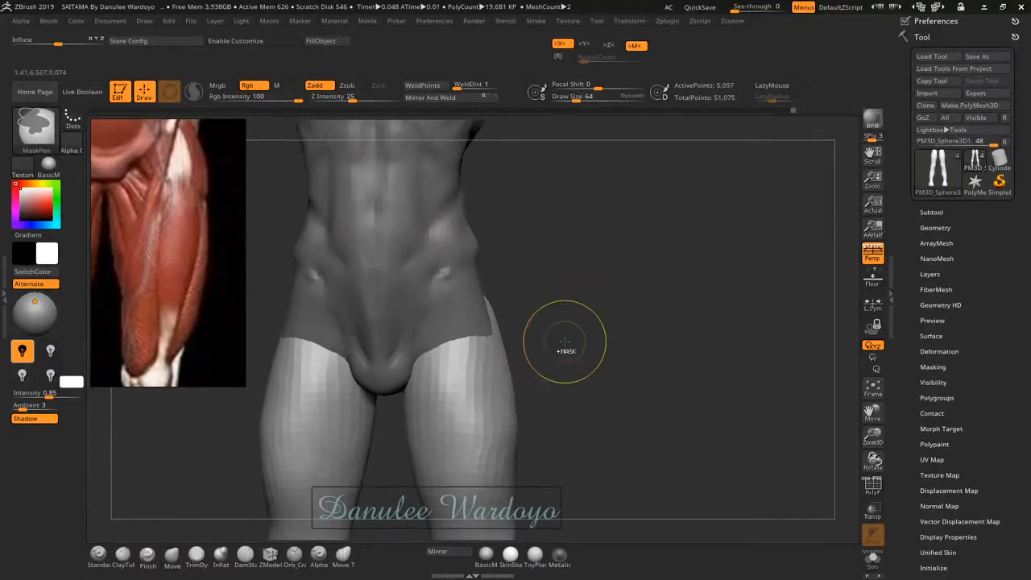
- Select the torso subtool and activate the Standard brush for sculpting around the pelvis
{"action": "mouse_move", "coordinate": [553, 302]}
{"action": "right_mouse_down", "text": "ctrl"}
{"action": "mouse_move", "coordinate": [594, 211]}
{"action": "mouse_move", "coordinate": [584, 371]}
{"action": "mouse_move", "coordinate": [566, 354]}
{"action": "mouse_move", "coordinate": [582, 352]}
{"action": "mouse_move", "coordinate": [593, 365]}
{"action": "right_mouse_up", "text": "ctrl"}
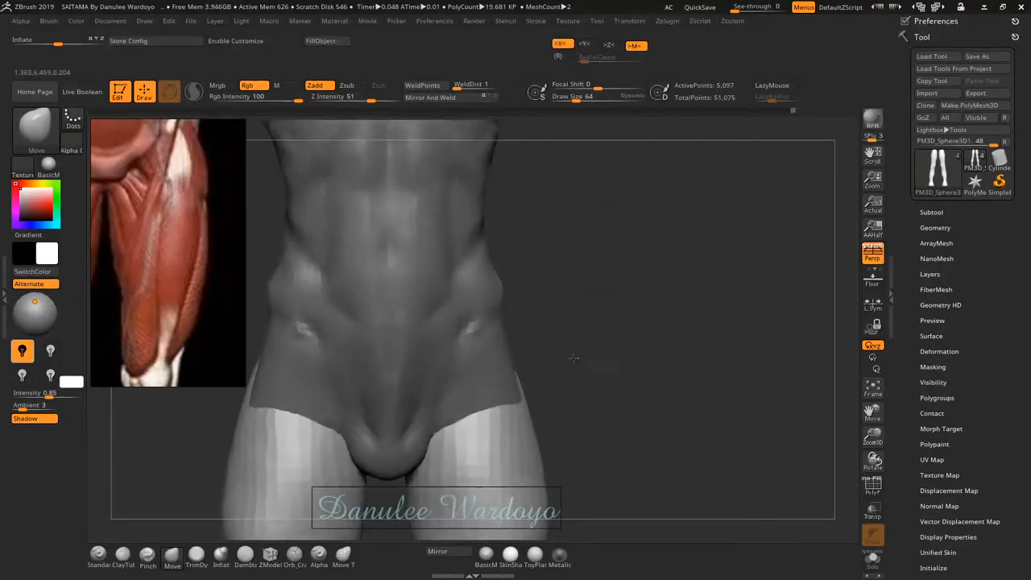
{"action": "left_click", "coordinate": [493, 375], "text": "alt"}
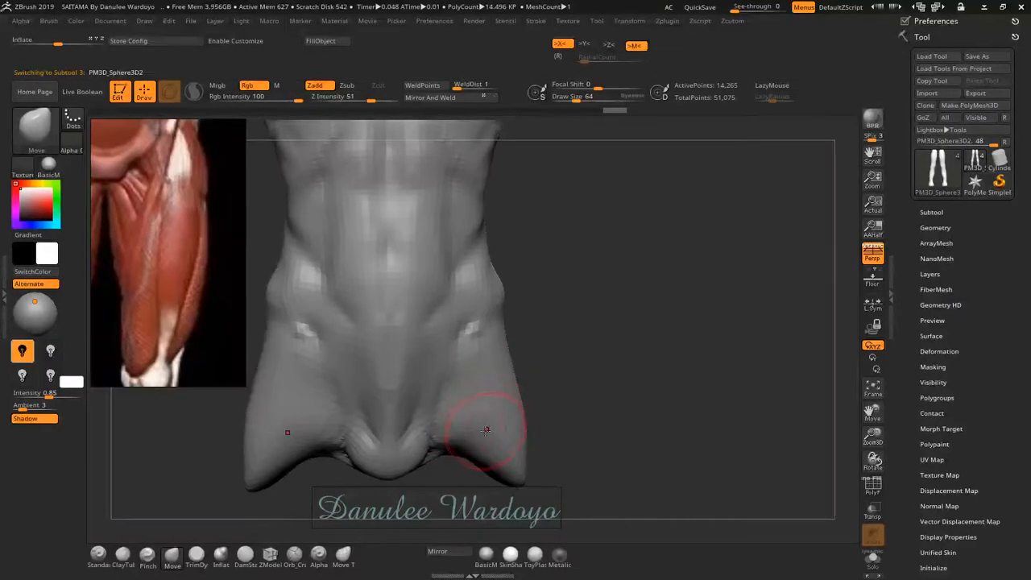
{"action": "key", "text": "b"}
{"action": "key", "text": "s"}
{"action": "key", "text": "t"}
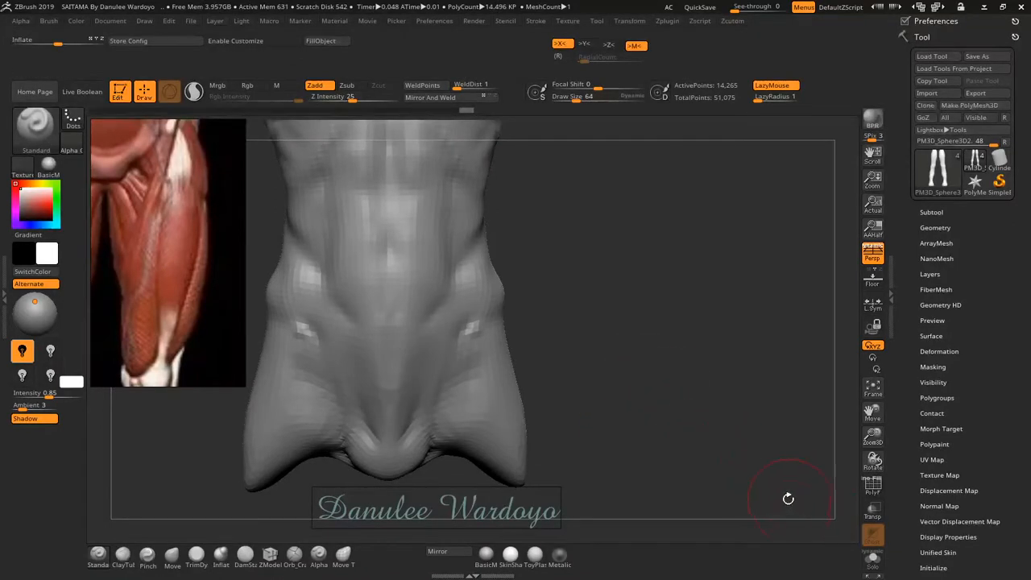
{"action": "left_click_drag", "start_coordinate": [704, 468], "coordinate": [738, 364], "text": "alt"}
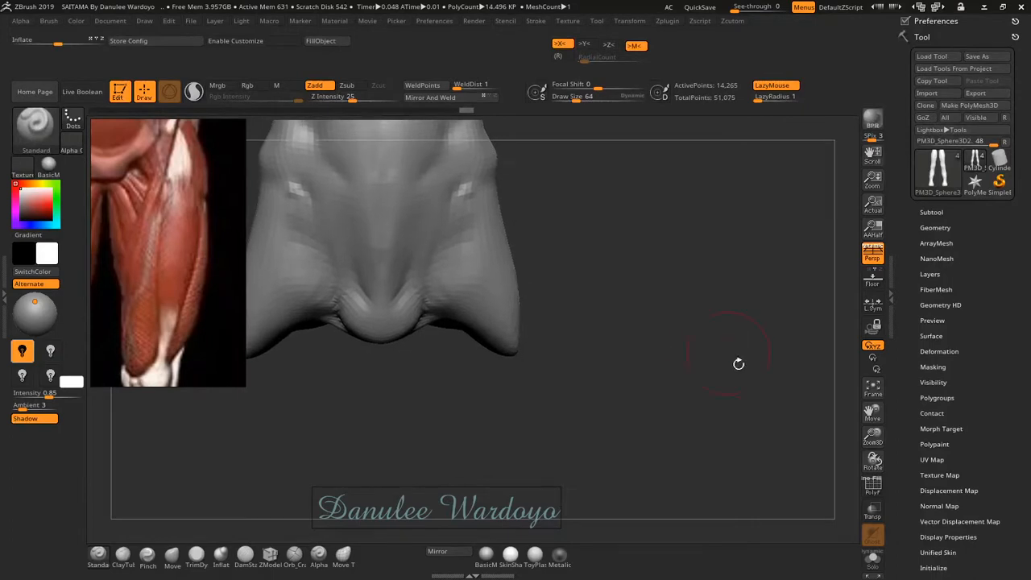
- Make the legs active and use transparency to check how the thighs overlap the pelvis
{"action": "key", "text": "Down"}
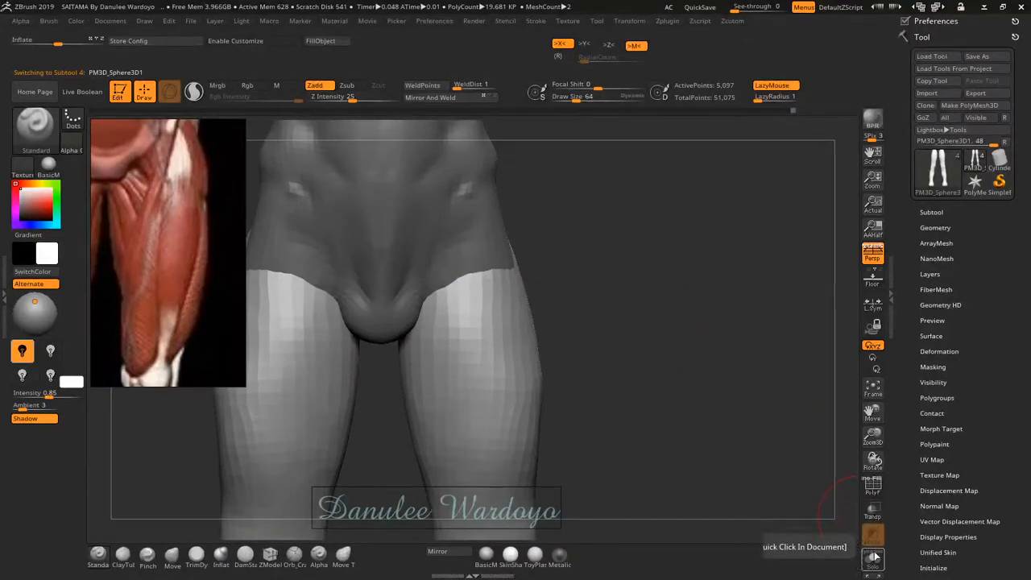
{"action": "left_click", "coordinate": [874, 513]}
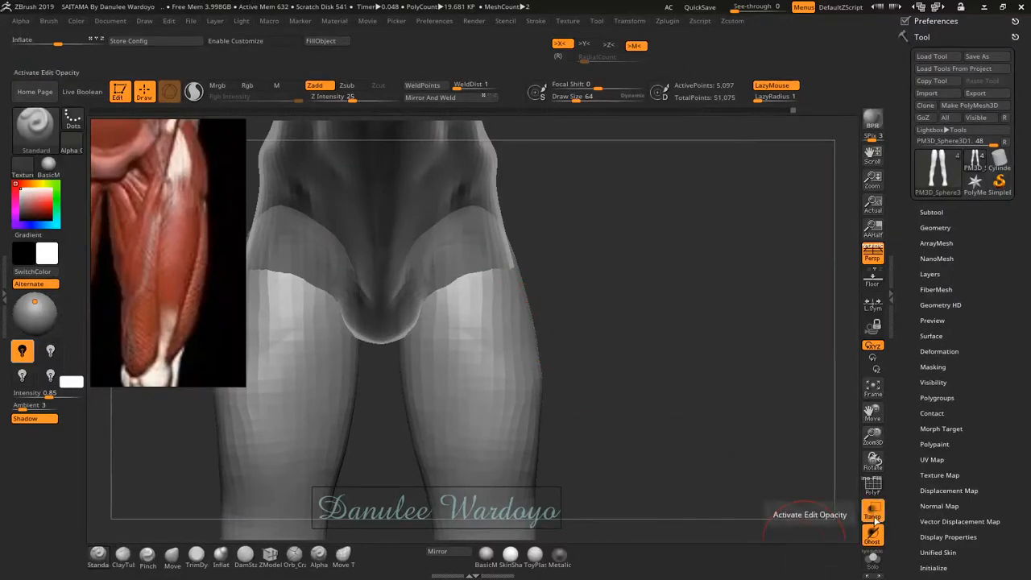
{"action": "left_click", "coordinate": [873, 512]}
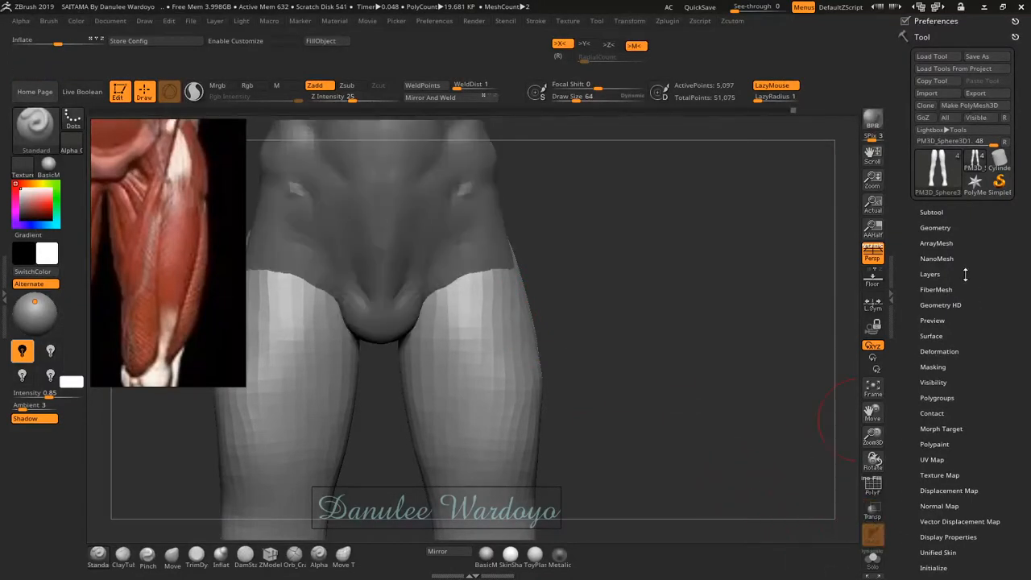
- Show the subtool list, select the torso and sculpt the hip creases where the pelvis meets the thighs with the Standard brush
{"action": "left_click", "coordinate": [932, 211]}
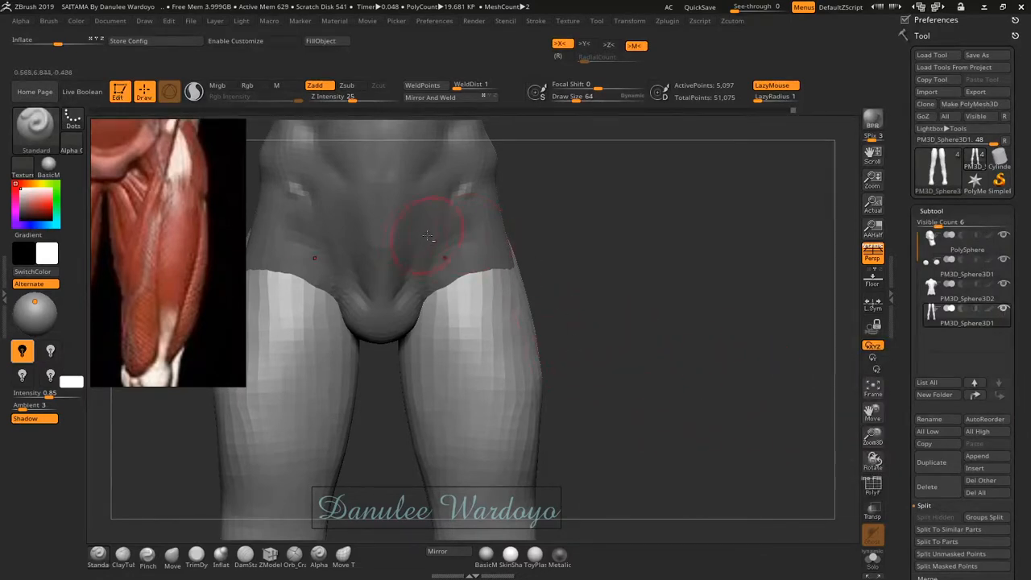
{"action": "left_click", "coordinate": [458, 271], "text": "alt"}
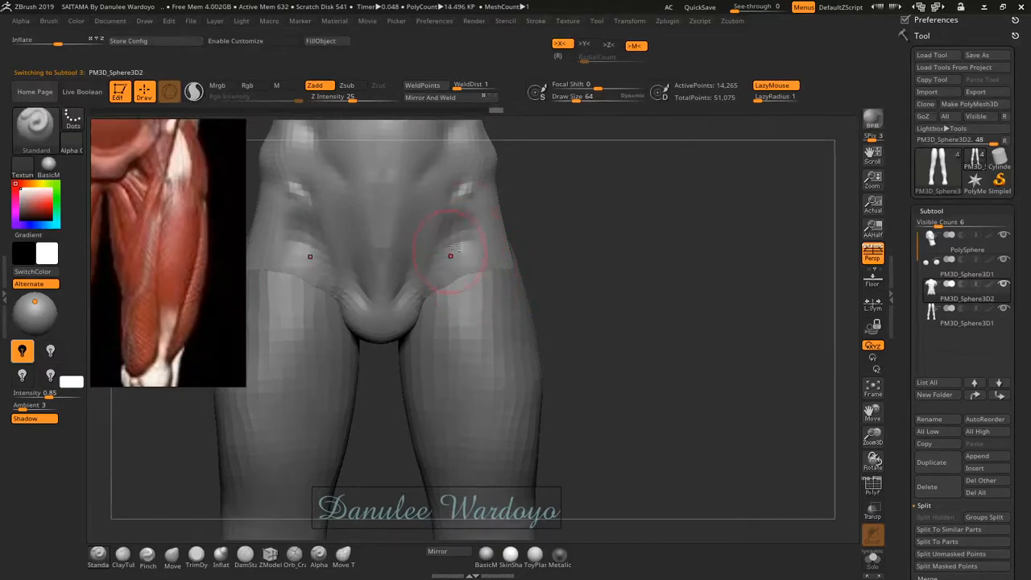
{"action": "mouse_move", "coordinate": [451, 255]}
{"action": "left_mouse_down"}
{"action": "mouse_move", "coordinate": [461, 268]}
{"action": "mouse_move", "coordinate": [486, 256]}
{"action": "left_mouse_up"}
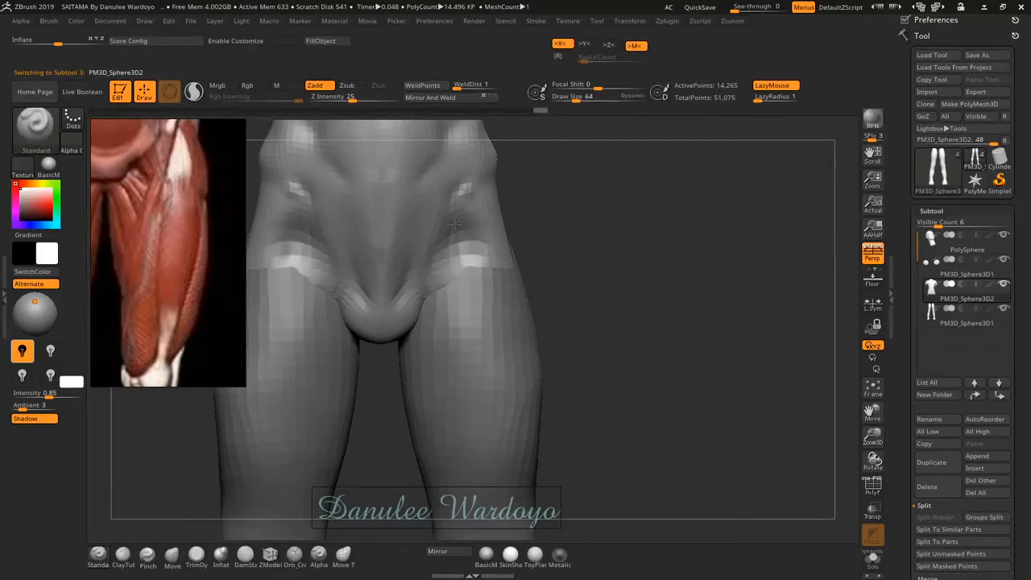
{"action": "mouse_move", "coordinate": [455, 224]}
{"action": "left_mouse_down"}
{"action": "mouse_move", "coordinate": [479, 236]}
{"action": "mouse_move", "coordinate": [457, 260]}
{"action": "mouse_move", "coordinate": [482, 212]}
{"action": "left_mouse_up"}
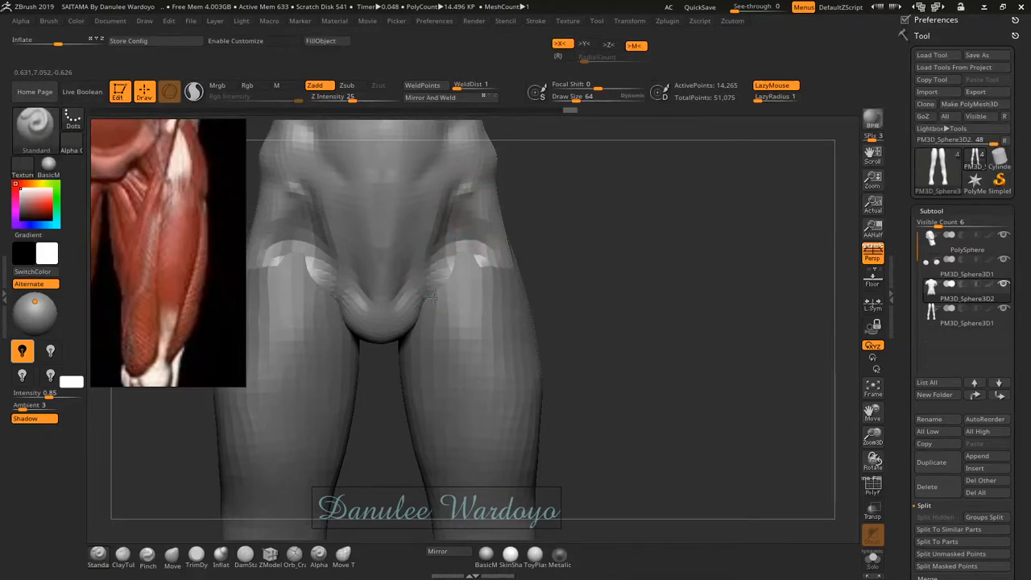
{"action": "left_click_drag", "start_coordinate": [433, 298], "coordinate": [445, 293]}
{"action": "mouse_move", "coordinate": [480, 293]}
{"action": "right_mouse_down"}
{"action": "mouse_move", "coordinate": [442, 277]}
{"action": "mouse_move", "coordinate": [488, 296]}
{"action": "mouse_move", "coordinate": [478, 293]}
{"action": "right_mouse_up"}
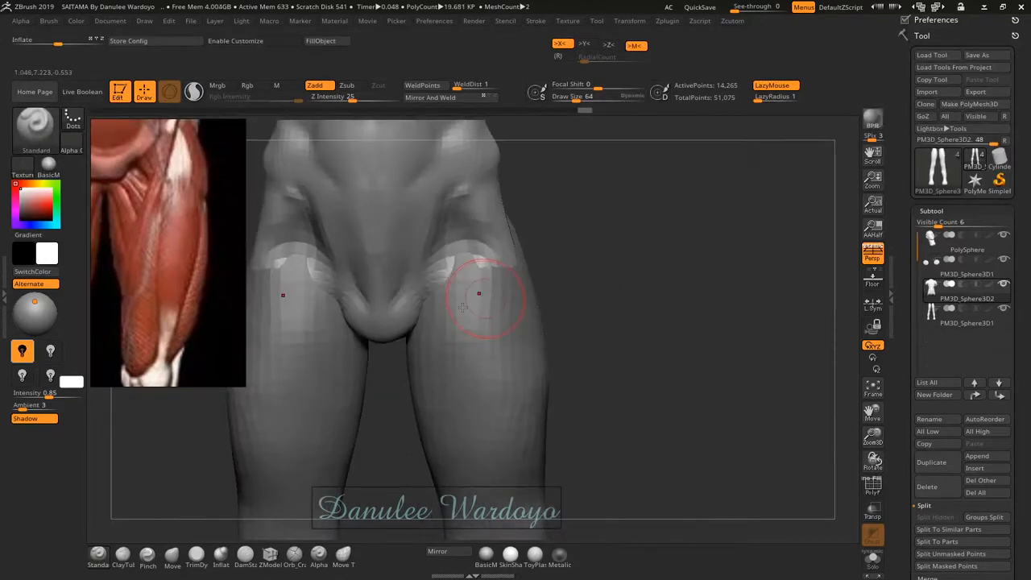
- Select the legs subtool and reshape the front tops of the thighs around the groin with the Move brush, raising Draw Size to 88
{"action": "left_click", "coordinate": [486, 348], "text": "alt"}
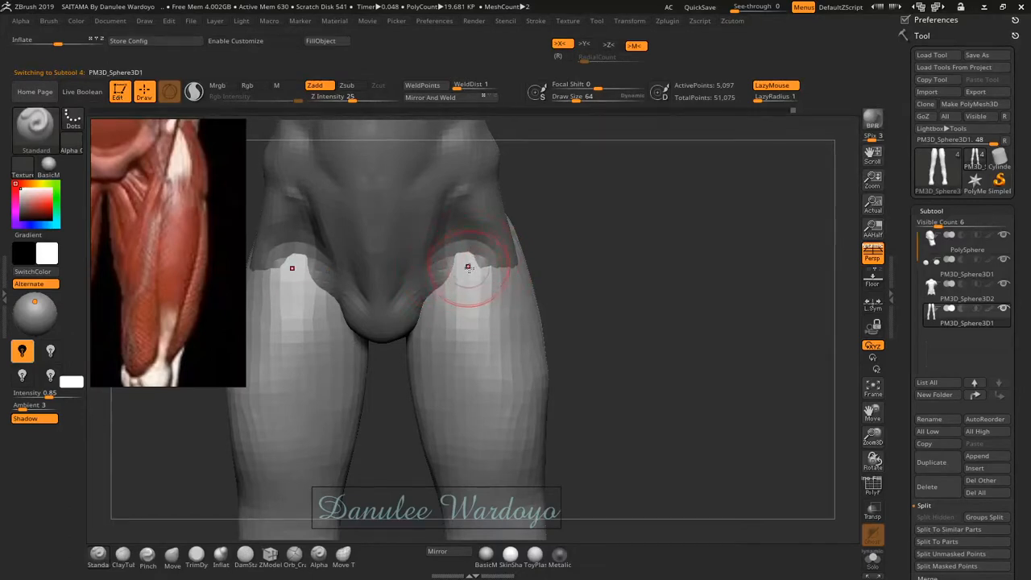
{"action": "key", "text": "b"}
{"action": "key", "text": "m"}
{"action": "key", "text": "v"}
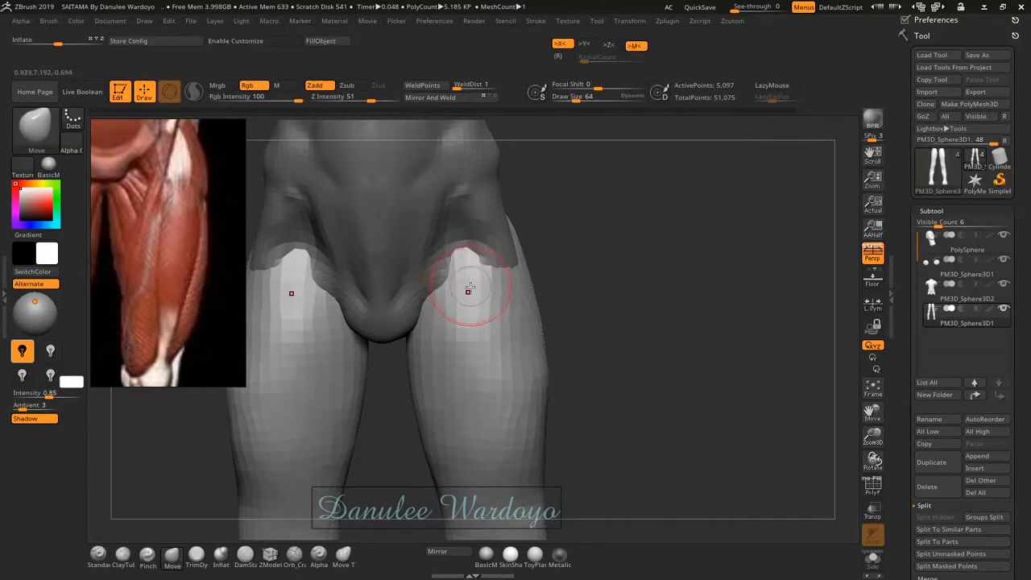
{"action": "left_click_drag", "start_coordinate": [467, 277], "coordinate": [554, 300]}
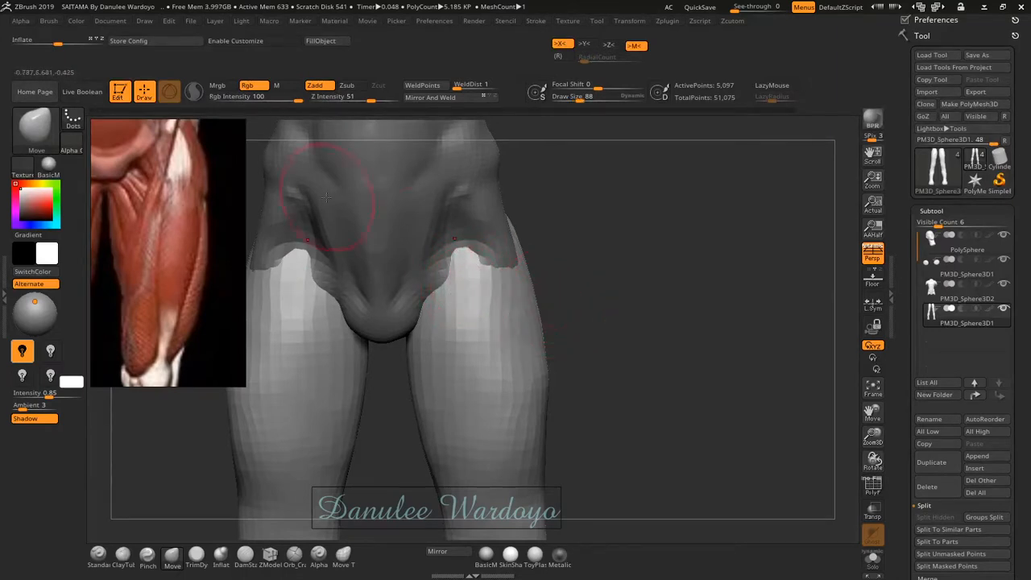
{"action": "mouse_move", "coordinate": [456, 239]}
{"action": "left_mouse_down"}
{"action": "mouse_move", "coordinate": [456, 222]}
{"action": "mouse_move", "coordinate": [438, 259]}
{"action": "mouse_move", "coordinate": [442, 282]}
{"action": "mouse_move", "coordinate": [476, 220]}
{"action": "mouse_move", "coordinate": [487, 227]}
{"action": "left_mouse_up"}
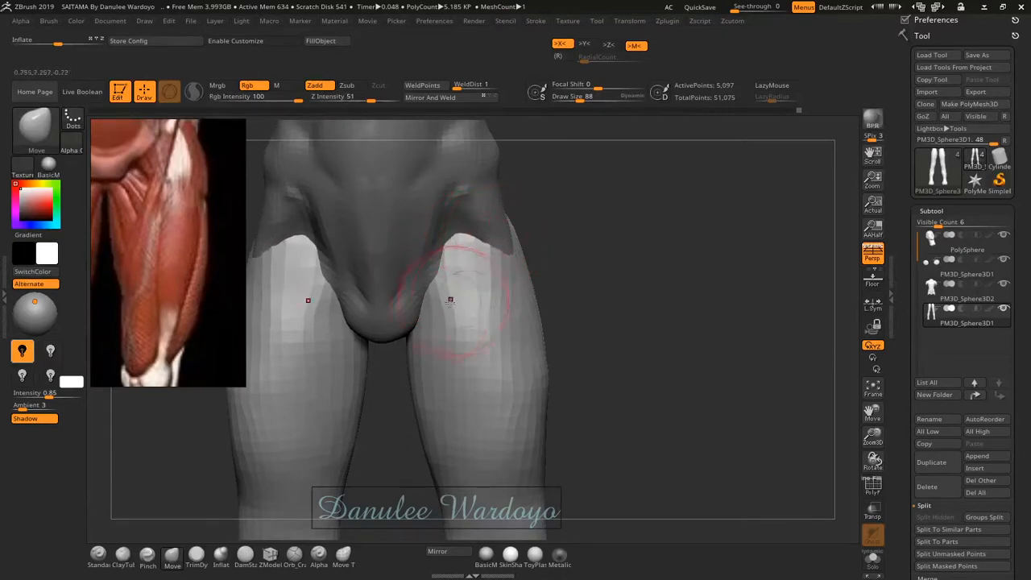
{"action": "left_click_drag", "start_coordinate": [443, 313], "coordinate": [431, 311]}
{"action": "left_click_drag", "start_coordinate": [518, 317], "coordinate": [520, 313]}
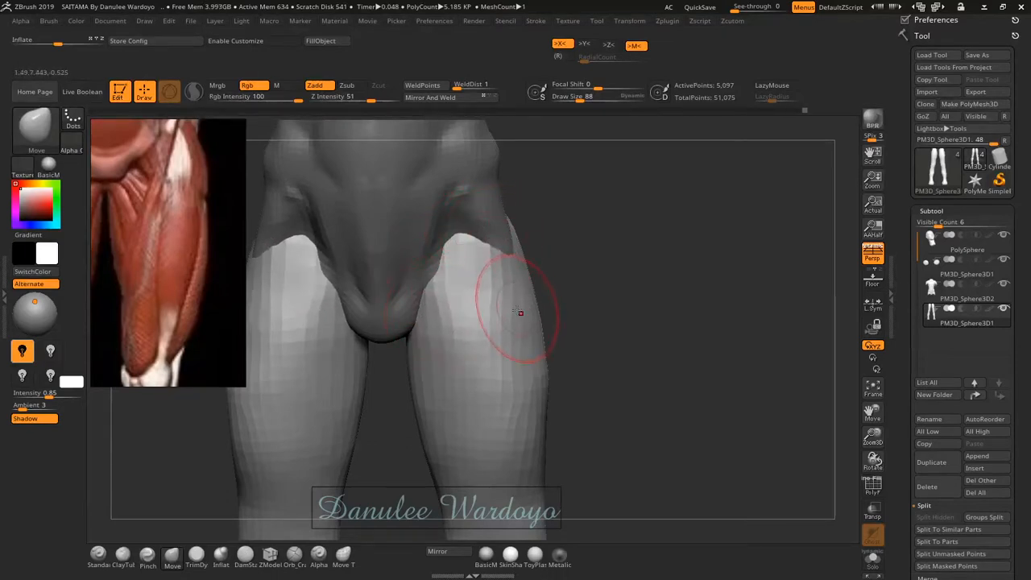
{"action": "mouse_move", "coordinate": [444, 282]}
{"action": "left_mouse_down"}
{"action": "mouse_move", "coordinate": [441, 265]}
{"action": "mouse_move", "coordinate": [476, 246]}
{"action": "left_mouse_up"}
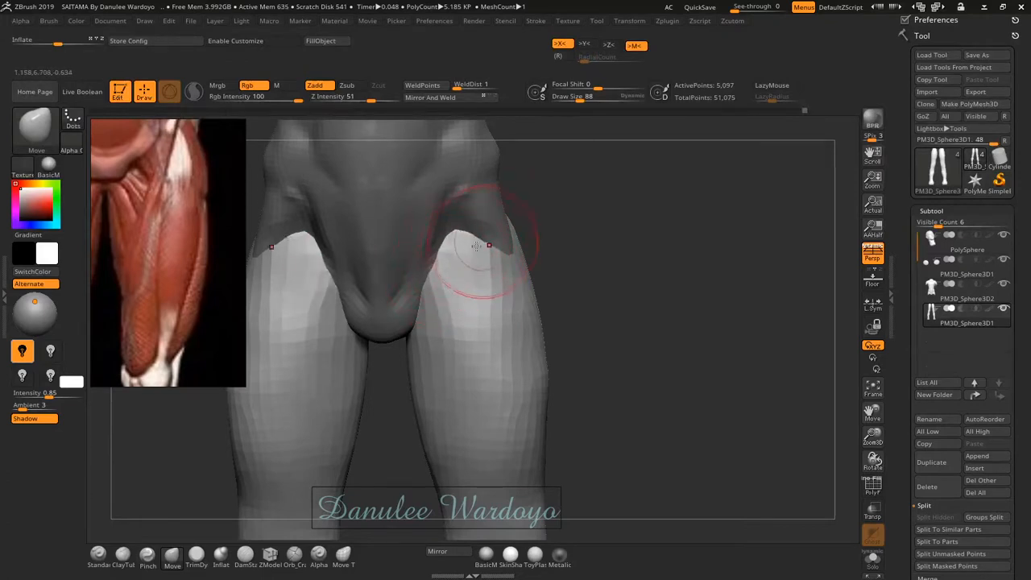
- Pull the upper front and outer edges of the thighs up toward the hip bones with the Move brush
{"action": "mouse_move", "coordinate": [485, 253]}
{"action": "right_mouse_down"}
{"action": "mouse_move", "coordinate": [431, 265]}
{"action": "mouse_move", "coordinate": [443, 264]}
{"action": "right_mouse_up"}
{"action": "left_click_drag", "start_coordinate": [479, 250], "coordinate": [451, 211]}
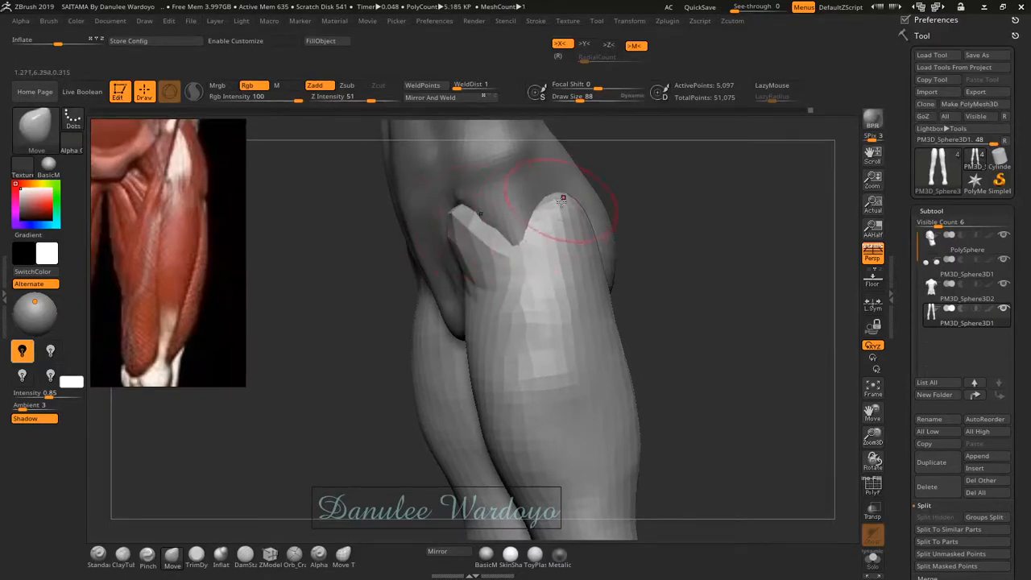
{"action": "left_click_drag", "start_coordinate": [561, 201], "coordinate": [564, 193]}
{"action": "mouse_move", "coordinate": [521, 240]}
{"action": "left_mouse_down"}
{"action": "mouse_move", "coordinate": [500, 219]}
{"action": "mouse_move", "coordinate": [527, 190]}
{"action": "mouse_move", "coordinate": [538, 195]}
{"action": "mouse_move", "coordinate": [488, 188]}
{"action": "left_mouse_up"}
{"action": "left_click_drag", "start_coordinate": [564, 198], "coordinate": [537, 180]}
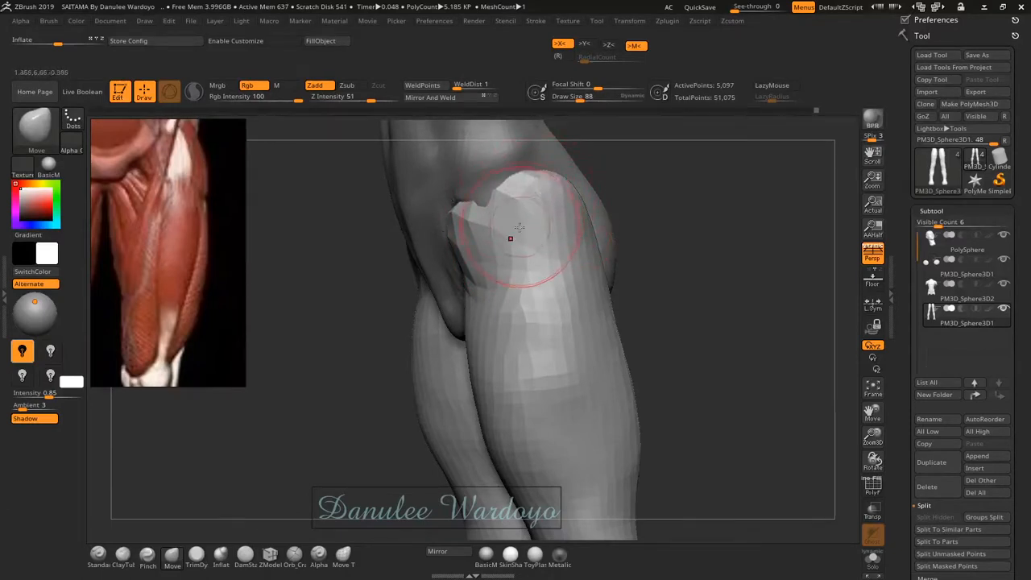
{"action": "mouse_move", "coordinate": [519, 228]}
{"action": "right_mouse_down"}
{"action": "mouse_move", "coordinate": [557, 237]}
{"action": "mouse_move", "coordinate": [506, 239]}
{"action": "right_mouse_up"}
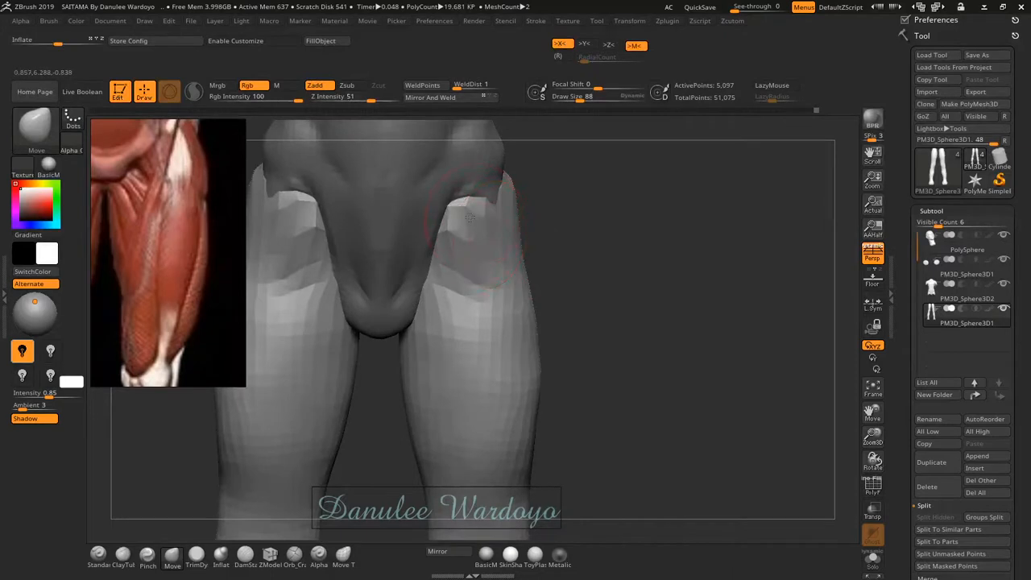
{"action": "left_click_drag", "start_coordinate": [470, 218], "coordinate": [472, 201]}
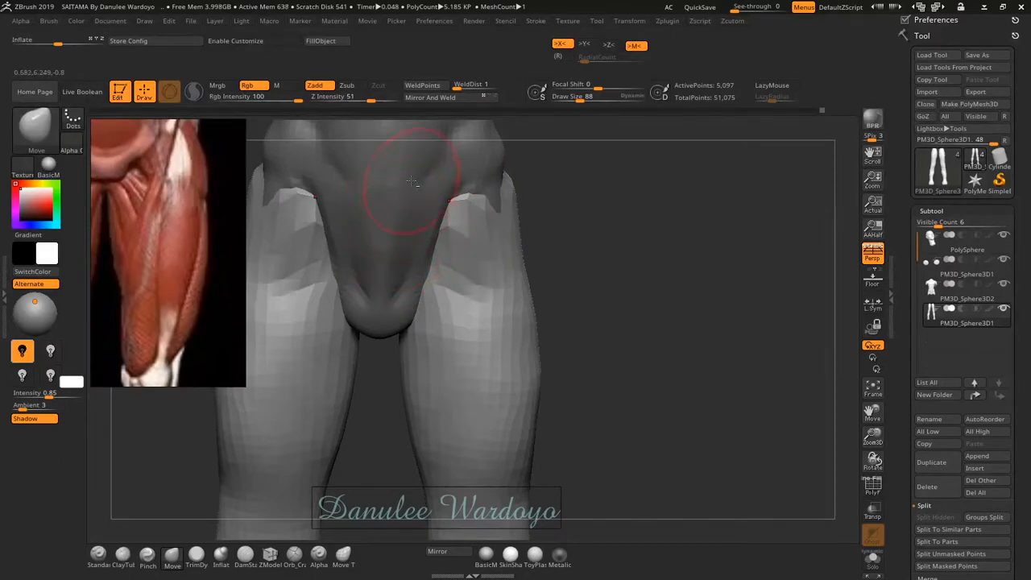
- Select the torso subtool, smooth the crotch area and reshape the pelvis edges beside the inner thighs with the Move brush
{"action": "left_click", "coordinate": [406, 217], "text": "alt"}
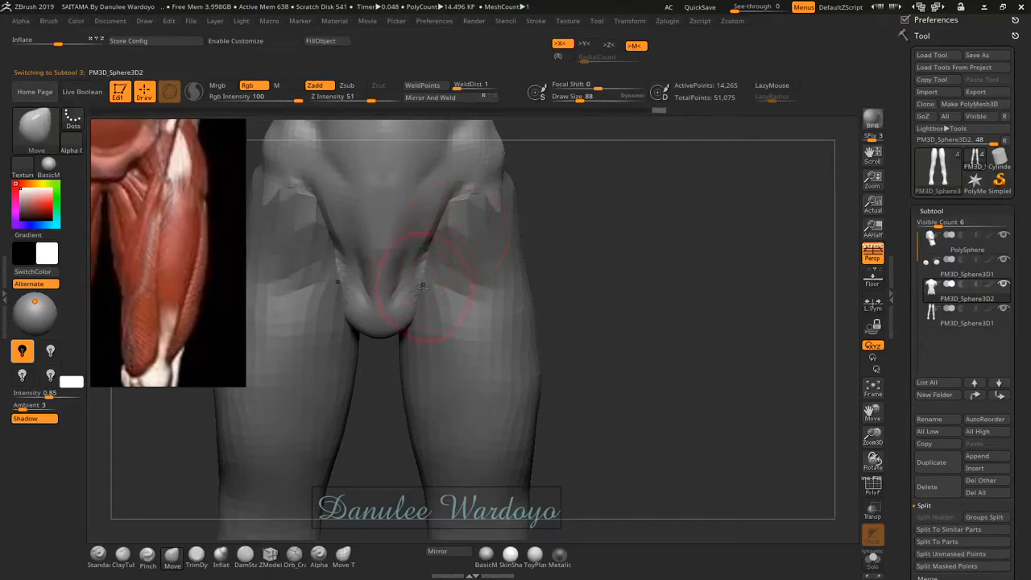
{"action": "mouse_move", "coordinate": [431, 249]}
{"action": "right_mouse_down"}
{"action": "mouse_move", "coordinate": [362, 255]}
{"action": "mouse_move", "coordinate": [506, 260]}
{"action": "mouse_move", "coordinate": [472, 242]}
{"action": "right_mouse_up"}
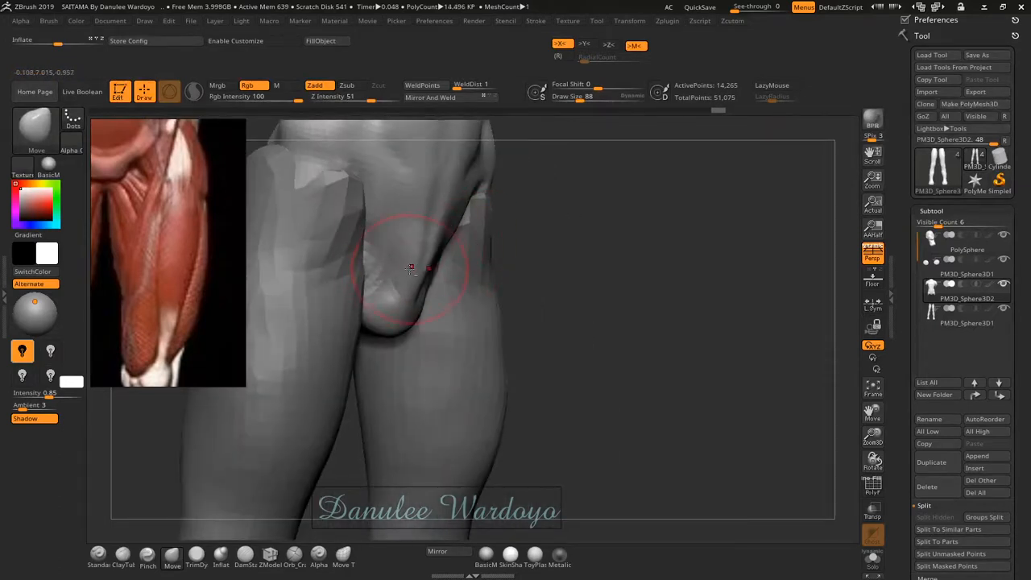
{"action": "mouse_move", "coordinate": [418, 267]}
{"action": "left_mouse_down", "text": "shift"}
{"action": "mouse_move", "coordinate": [412, 257]}
{"action": "mouse_move", "coordinate": [391, 281]}
{"action": "mouse_move", "coordinate": [402, 270]}
{"action": "mouse_move", "coordinate": [389, 263]}
{"action": "mouse_move", "coordinate": [410, 269]}
{"action": "left_mouse_up", "text": "shift"}
{"action": "mouse_move", "coordinate": [415, 269]}
{"action": "right_mouse_down"}
{"action": "mouse_move", "coordinate": [442, 272]}
{"action": "mouse_move", "coordinate": [427, 245]}
{"action": "right_mouse_up"}
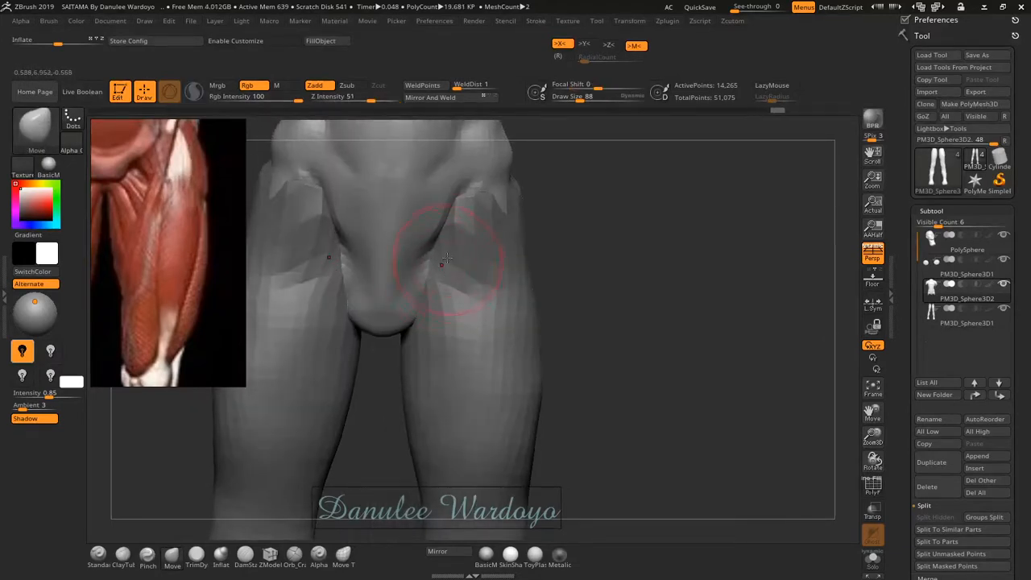
{"action": "left_click_drag", "start_coordinate": [422, 314], "coordinate": [464, 297]}
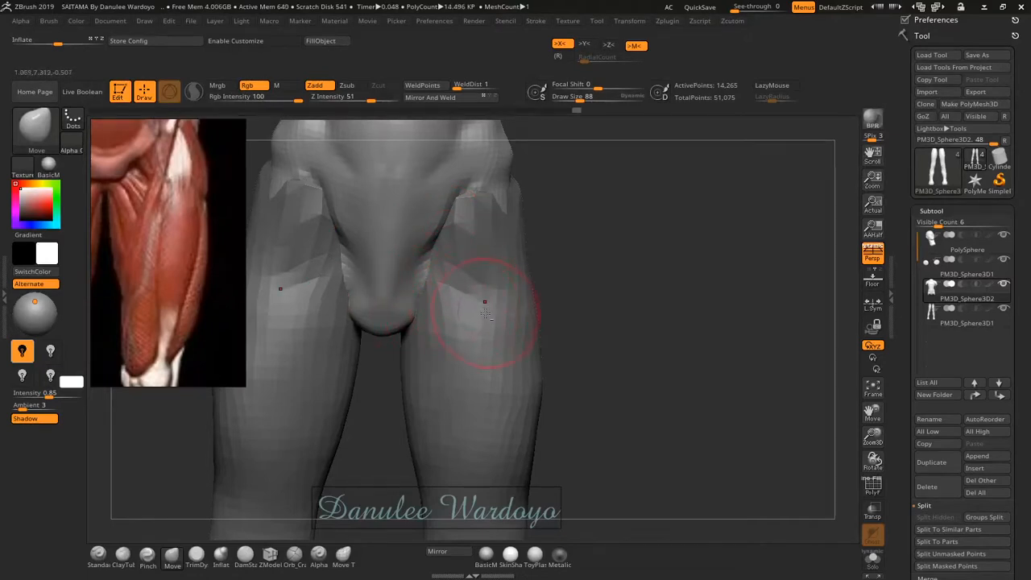
{"action": "left_click_drag", "start_coordinate": [483, 250], "coordinate": [473, 266]}
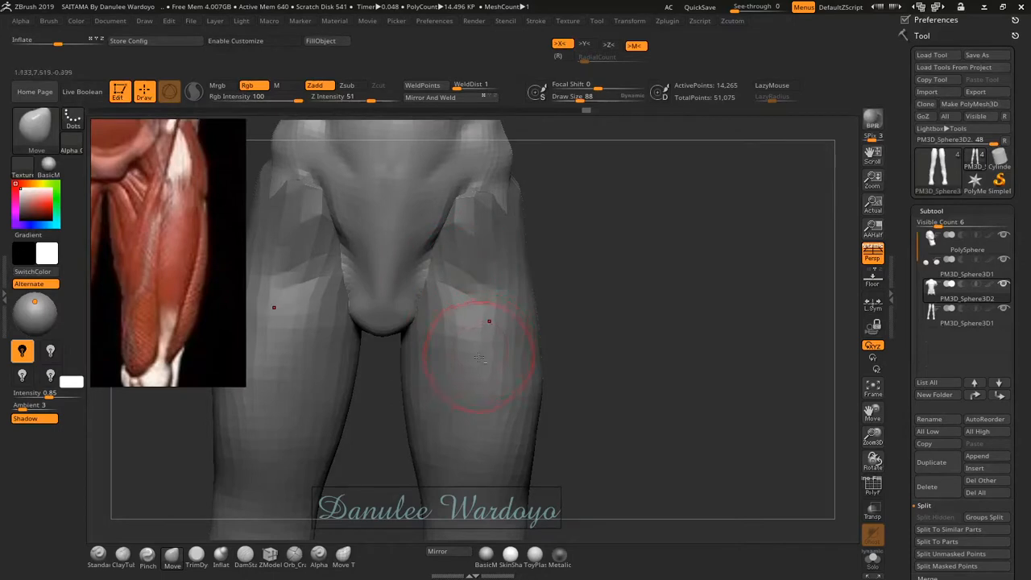
{"action": "left_click_drag", "start_coordinate": [482, 331], "coordinate": [483, 266]}
- Select the legs subtool and pull the top of the outer thigh up against the hip
{"action": "left_click", "coordinate": [506, 407], "text": "alt"}
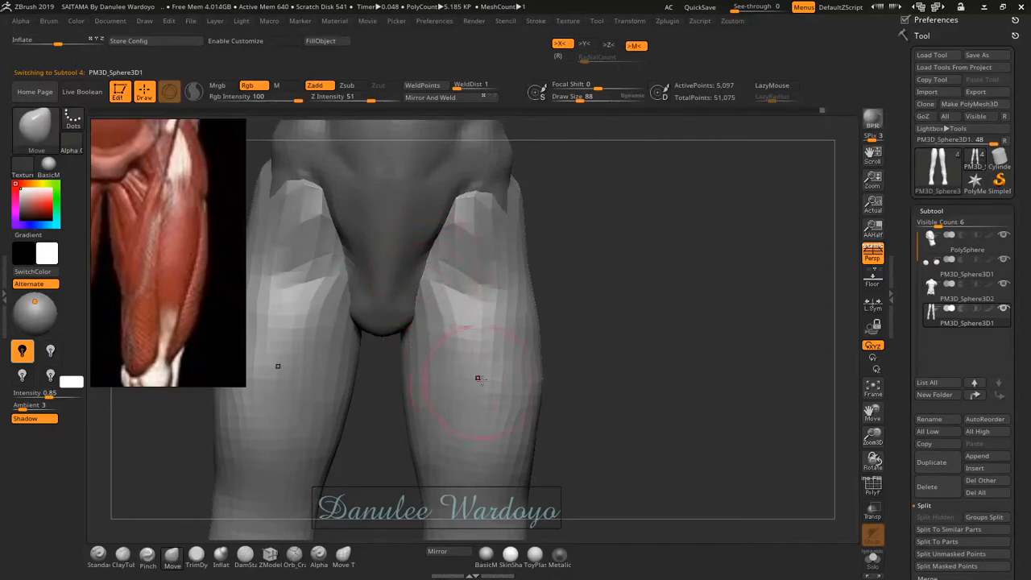
{"action": "right_click_drag", "start_coordinate": [478, 378], "coordinate": [493, 349]}
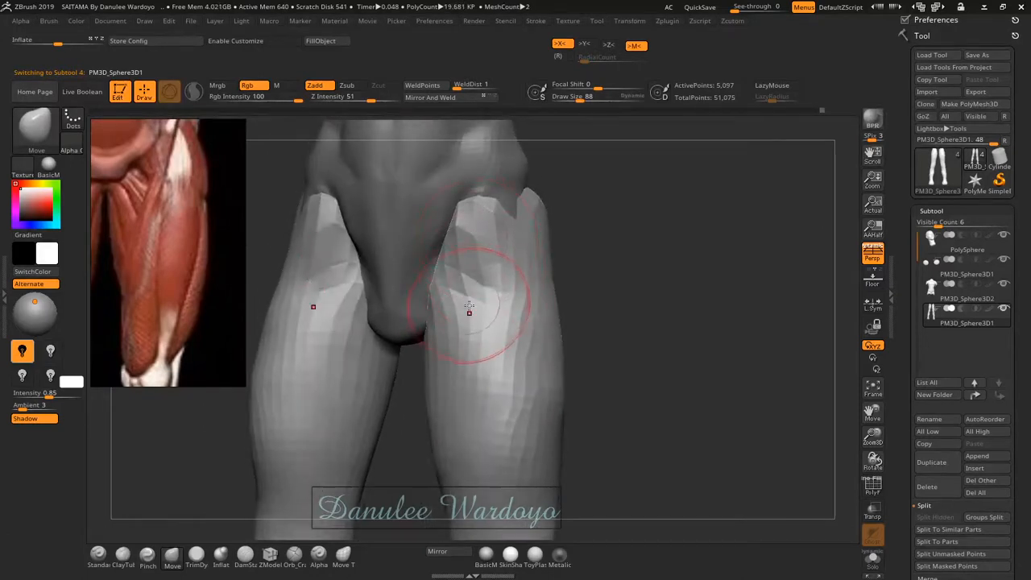
{"action": "mouse_move", "coordinate": [478, 281]}
{"action": "right_mouse_down"}
{"action": "mouse_move", "coordinate": [452, 296]}
{"action": "mouse_move", "coordinate": [469, 294]}
{"action": "right_mouse_up"}
{"action": "left_click_drag", "start_coordinate": [515, 226], "coordinate": [519, 204]}
{"action": "mouse_move", "coordinate": [508, 188]}
{"action": "right_mouse_down"}
{"action": "mouse_move", "coordinate": [567, 239]}
{"action": "mouse_move", "coordinate": [537, 210]}
{"action": "mouse_move", "coordinate": [541, 282]}
{"action": "mouse_move", "coordinate": [525, 308]}
{"action": "mouse_move", "coordinate": [522, 248]}
{"action": "mouse_move", "coordinate": [502, 307]}
{"action": "right_mouse_up"}
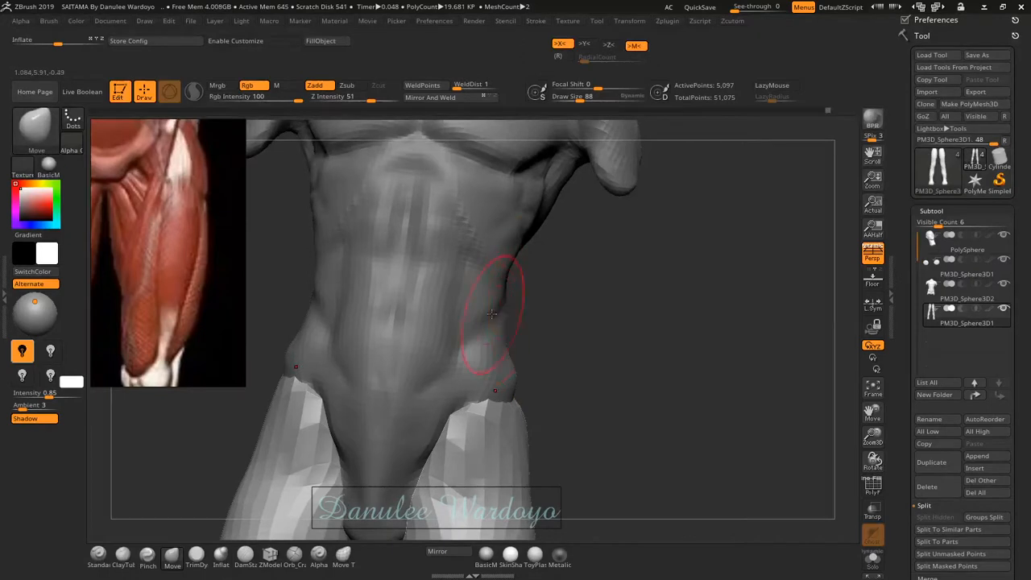
- Select the torso subtool and build up the oblique muscles above the hips with the Standard brush, following the anatomy reference
{"action": "left_click", "coordinate": [491, 314], "text": "alt"}
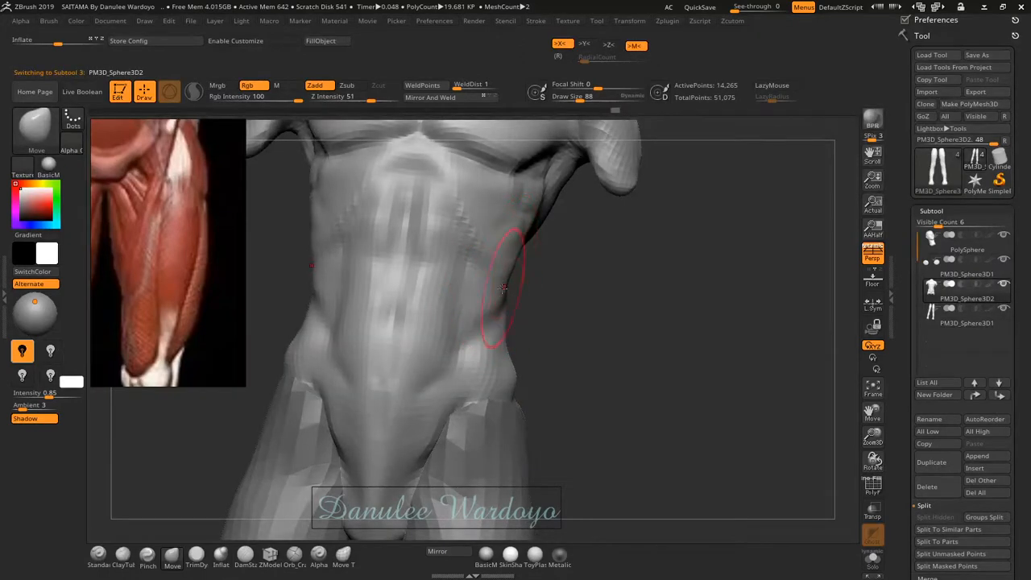
{"action": "mouse_move", "coordinate": [493, 323]}
{"action": "right_mouse_down"}
{"action": "mouse_move", "coordinate": [506, 345]}
{"action": "mouse_move", "coordinate": [506, 316]}
{"action": "mouse_move", "coordinate": [232, 261]}
{"action": "right_mouse_up"}
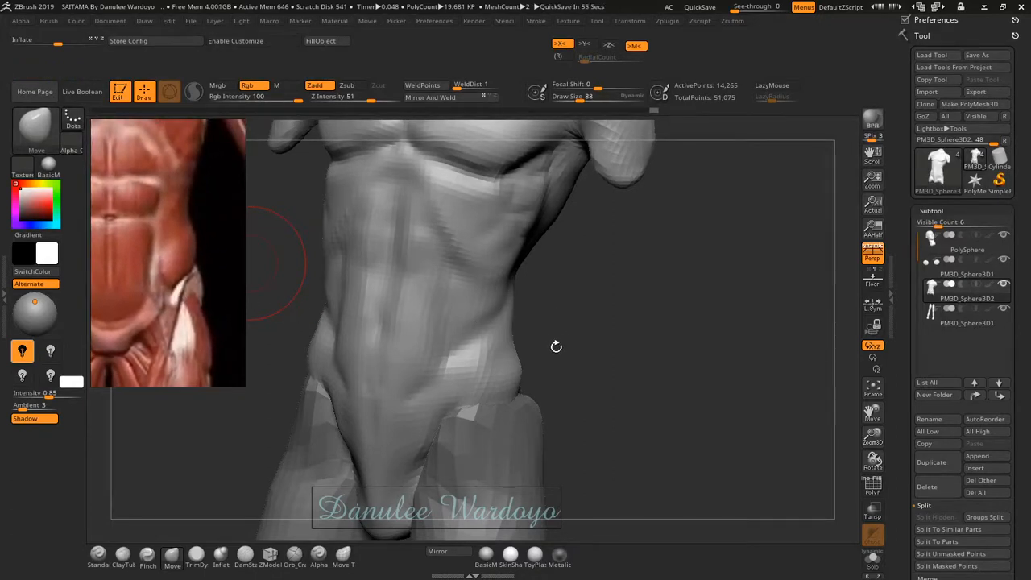
{"action": "mouse_move", "coordinate": [466, 321]}
{"action": "right_mouse_down"}
{"action": "mouse_move", "coordinate": [504, 341]}
{"action": "mouse_move", "coordinate": [516, 327]}
{"action": "right_mouse_up"}
{"action": "key", "text": "b"}
{"action": "key", "text": "s"}
{"action": "key", "text": "t"}
{"action": "left_click_drag", "start_coordinate": [517, 326], "coordinate": [497, 362]}
{"action": "left_click_drag", "start_coordinate": [533, 322], "coordinate": [495, 361]}
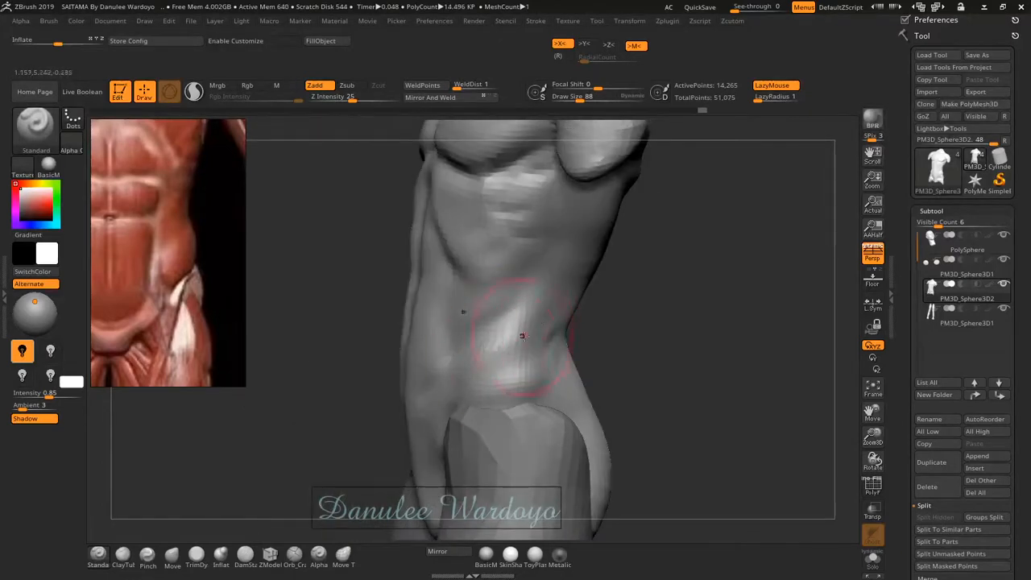
{"action": "mouse_move", "coordinate": [527, 328]}
{"action": "left_mouse_down"}
{"action": "mouse_move", "coordinate": [460, 373]}
{"action": "mouse_move", "coordinate": [515, 316]}
{"action": "mouse_move", "coordinate": [450, 348]}
{"action": "mouse_move", "coordinate": [485, 334]}
{"action": "left_mouse_up"}
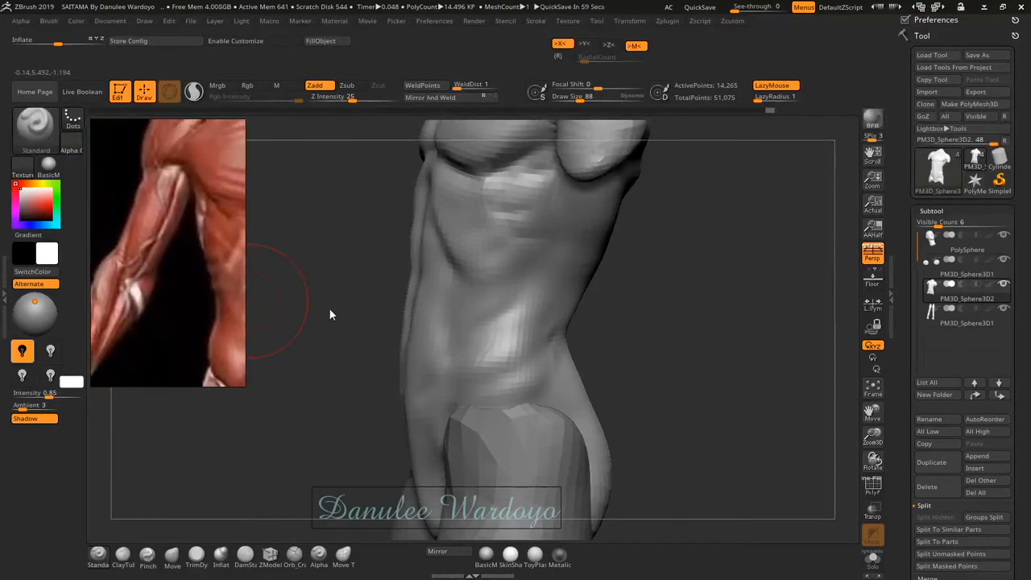
{"action": "middle_click_drag", "start_coordinate": [194, 254], "coordinate": [109, 288]}
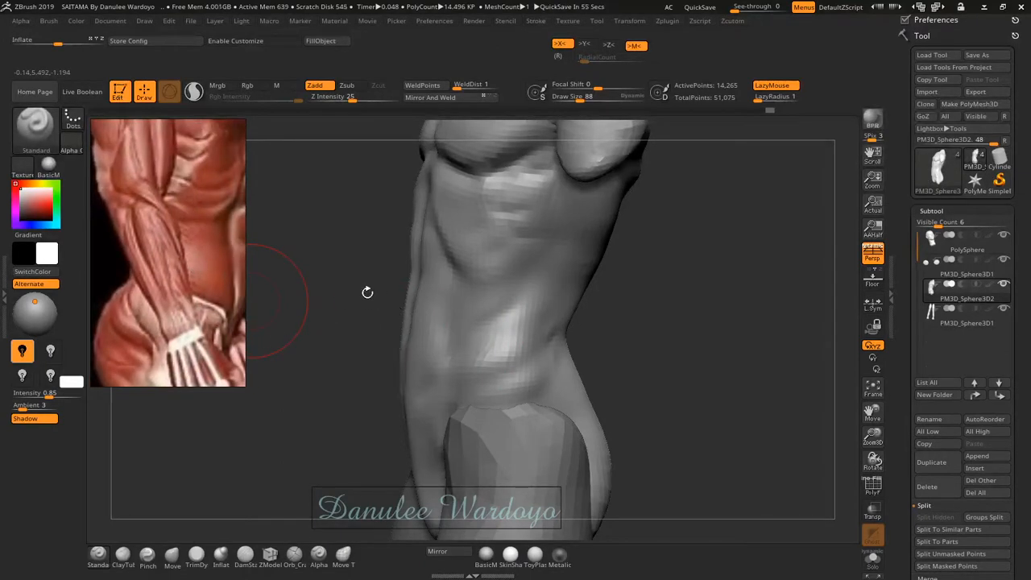
- Turn off LazyMouse, undo the last strokes and resculpt the front edge of the obliques above the hips with the Standard brush
{"action": "mouse_move", "coordinate": [367, 292]}
{"action": "left_mouse_down"}
{"action": "mouse_move", "coordinate": [481, 323]}
{"action": "mouse_move", "coordinate": [387, 296]}
{"action": "left_mouse_up"}
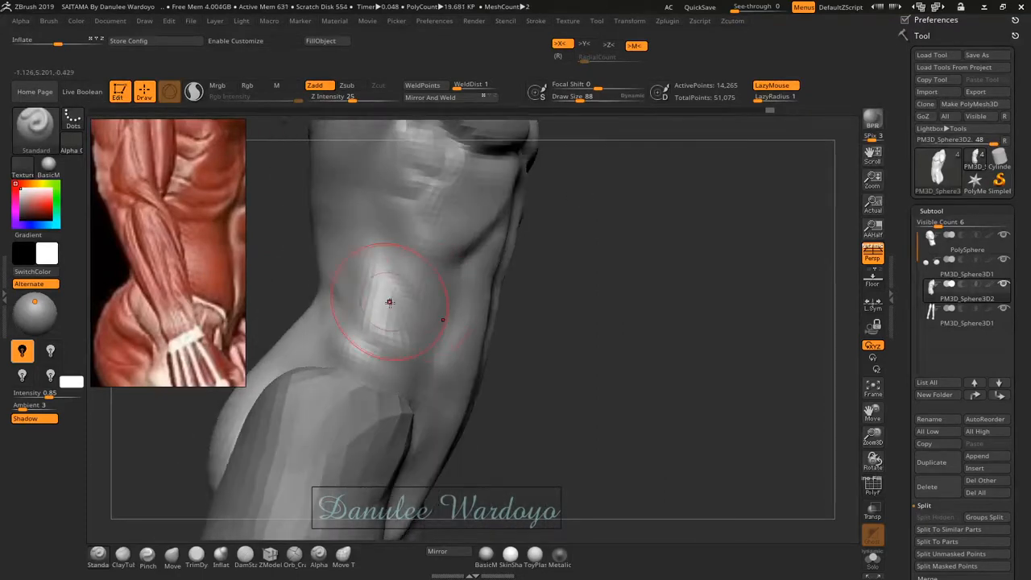
{"action": "mouse_move", "coordinate": [433, 322]}
{"action": "left_mouse_down"}
{"action": "mouse_move", "coordinate": [426, 334]}
{"action": "mouse_move", "coordinate": [419, 321]}
{"action": "left_mouse_up"}
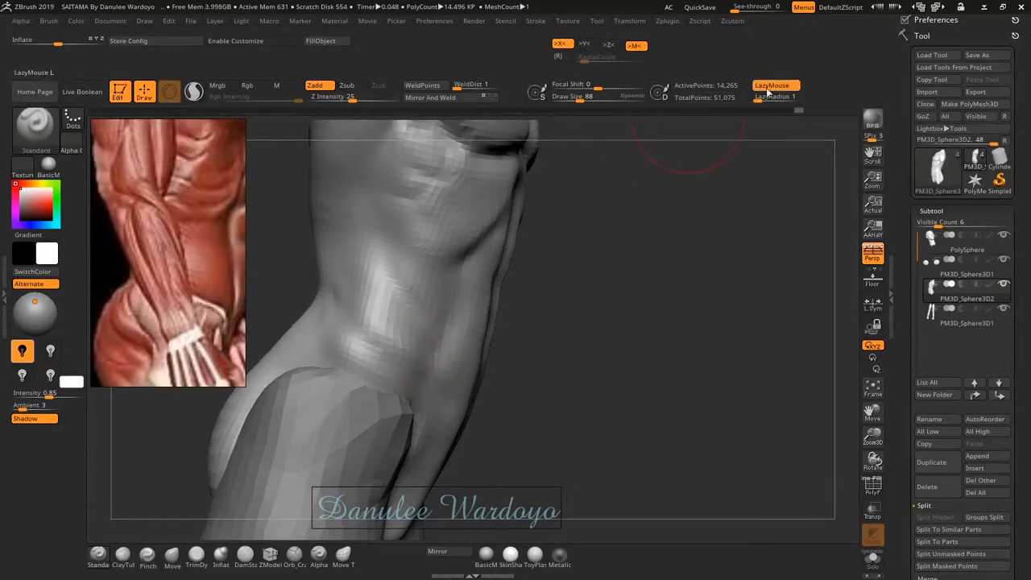
{"action": "left_click", "coordinate": [771, 85]}
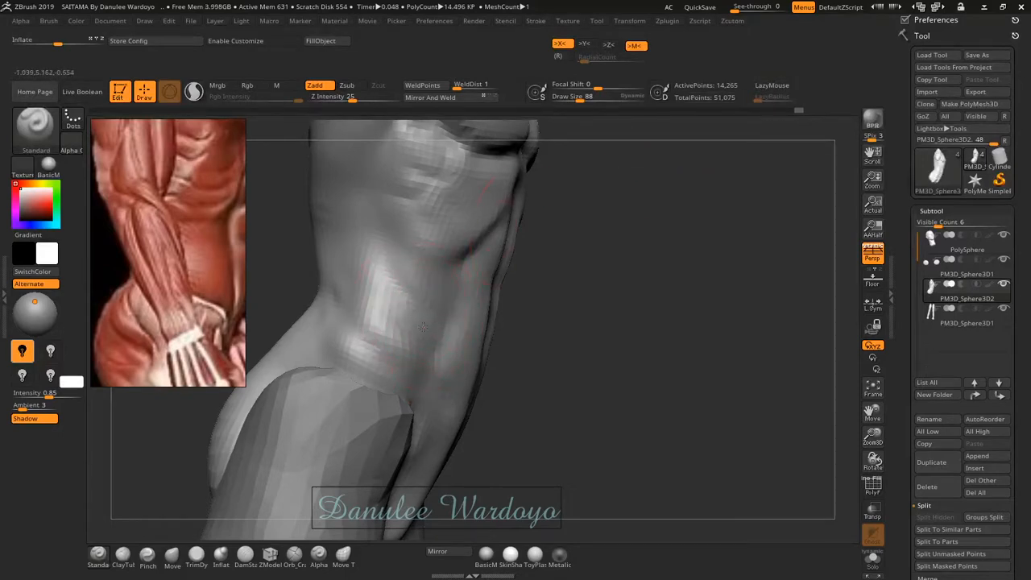
{"action": "key", "text": "ctrl+z"}
{"action": "key", "text": "ctrl+z"}
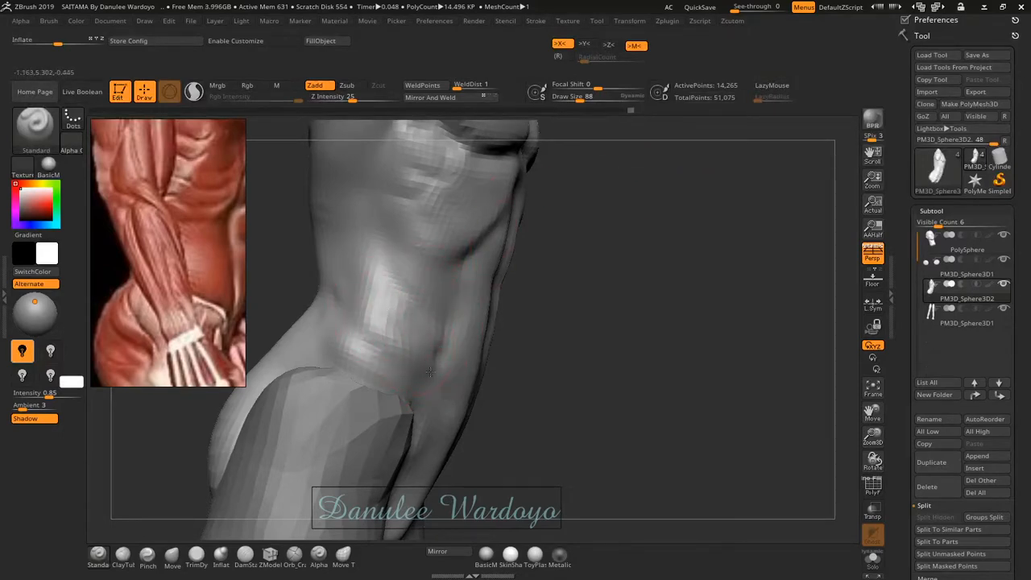
{"action": "left_click_drag", "start_coordinate": [407, 322], "coordinate": [431, 381]}
{"action": "left_click_drag", "start_coordinate": [386, 342], "coordinate": [370, 309]}
{"action": "mouse_move", "coordinate": [431, 365]}
{"action": "right_mouse_down"}
{"action": "mouse_move", "coordinate": [440, 324]}
{"action": "mouse_move", "coordinate": [353, 280]}
{"action": "mouse_move", "coordinate": [386, 293]}
{"action": "right_mouse_up"}
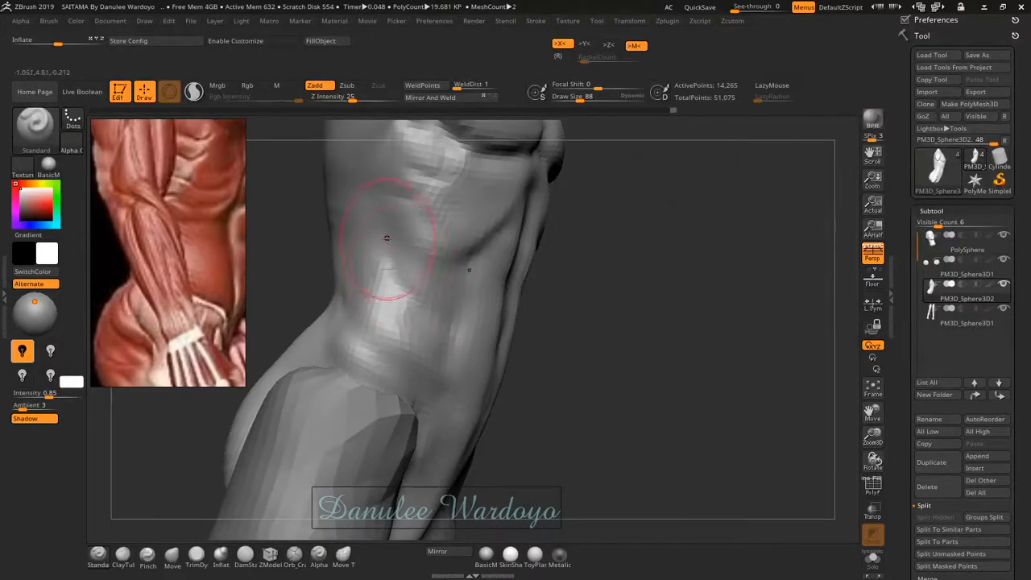
- Smooth the flanks below the ribcage and soften the oblique bulges where they meet the hips
{"action": "right_click_drag", "start_coordinate": [414, 260], "coordinate": [378, 262]}
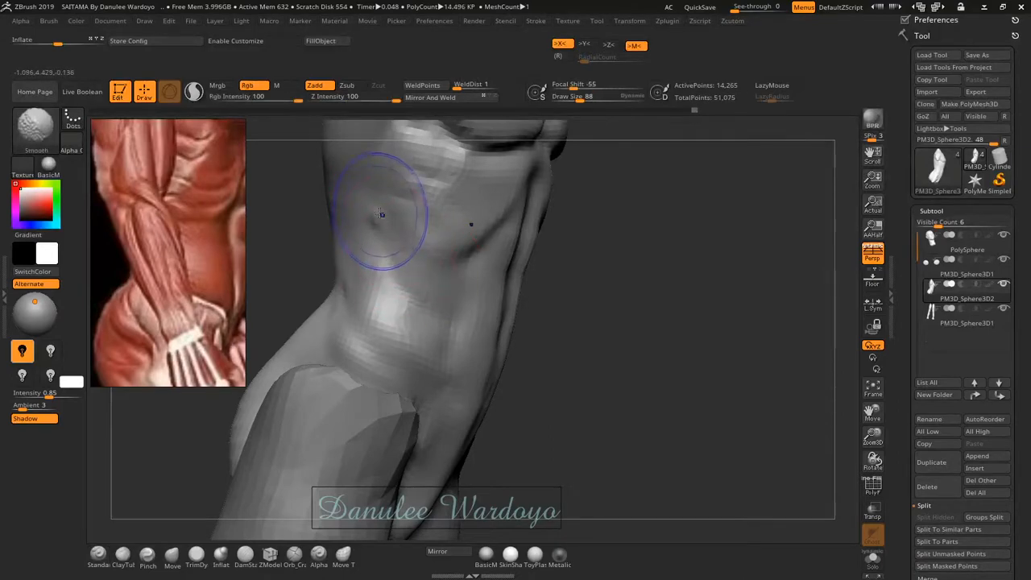
{"action": "left_click_drag", "start_coordinate": [380, 217], "coordinate": [391, 247], "text": "shift"}
{"action": "mouse_move", "coordinate": [379, 227]}
{"action": "right_mouse_down"}
{"action": "mouse_move", "coordinate": [341, 240]}
{"action": "mouse_move", "coordinate": [405, 303]}
{"action": "mouse_move", "coordinate": [334, 323]}
{"action": "right_mouse_up"}
{"action": "left_click_drag", "start_coordinate": [329, 327], "coordinate": [353, 302], "text": "shift"}
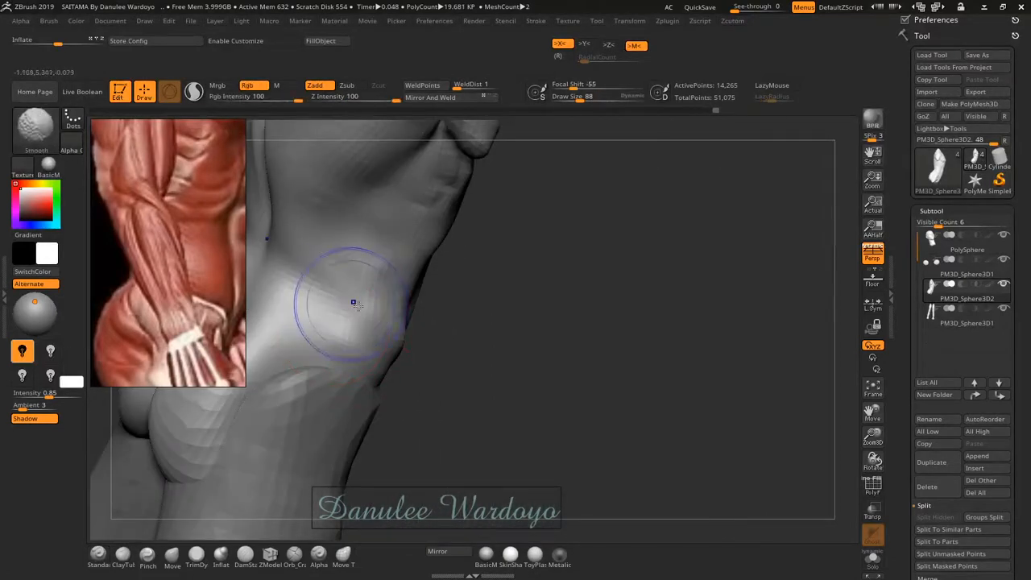
{"action": "mouse_move", "coordinate": [354, 300]}
{"action": "right_mouse_down"}
{"action": "mouse_move", "coordinate": [383, 254]}
{"action": "mouse_move", "coordinate": [344, 245]}
{"action": "mouse_move", "coordinate": [363, 246]}
{"action": "mouse_move", "coordinate": [345, 309]}
{"action": "right_mouse_up"}
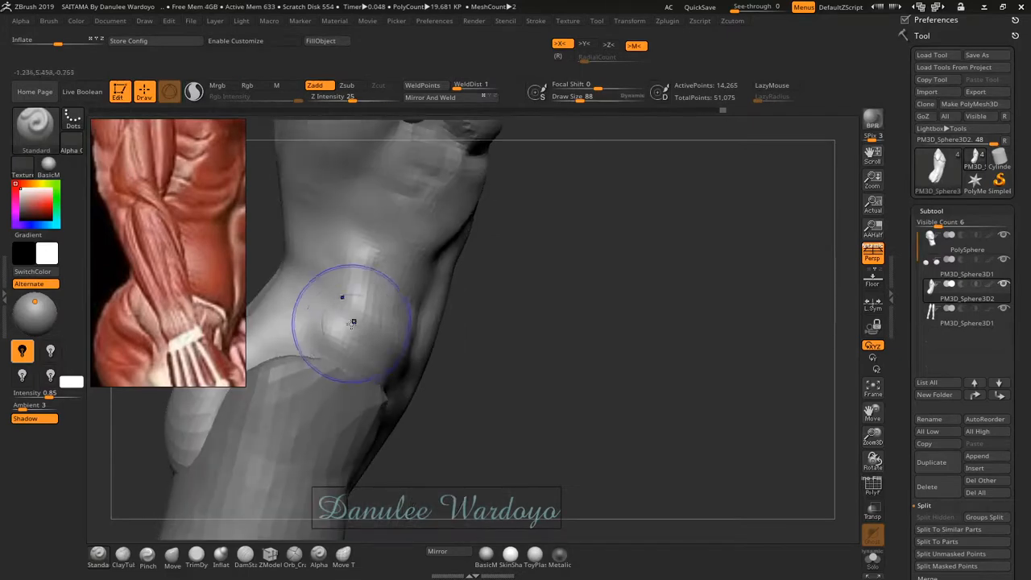
{"action": "mouse_move", "coordinate": [368, 370]}
{"action": "right_mouse_down"}
{"action": "mouse_move", "coordinate": [374, 324]}
{"action": "mouse_move", "coordinate": [345, 300]}
{"action": "mouse_move", "coordinate": [384, 288]}
{"action": "right_mouse_up"}
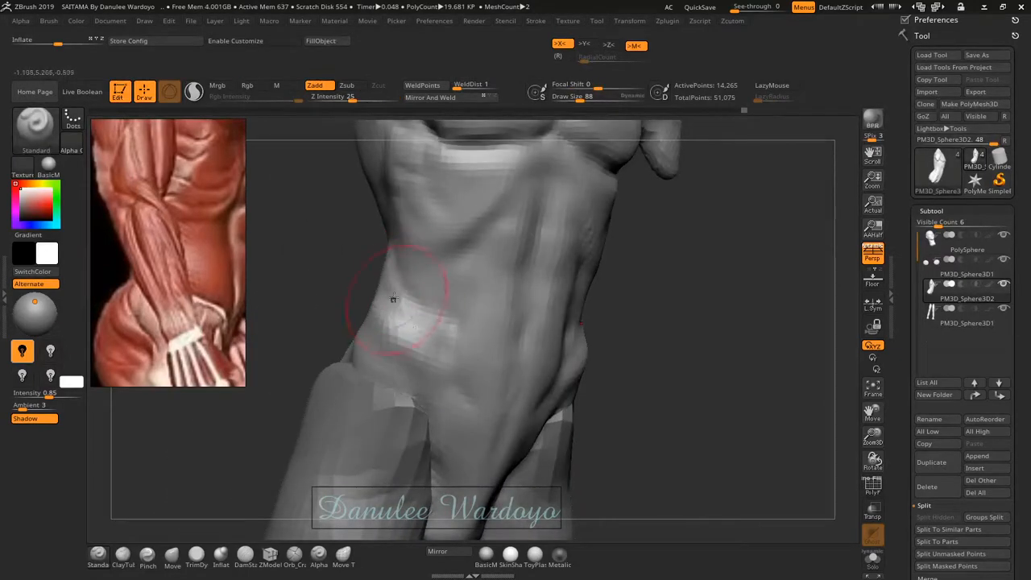
{"action": "mouse_move", "coordinate": [420, 339]}
{"action": "right_mouse_down"}
{"action": "mouse_move", "coordinate": [400, 288]}
{"action": "mouse_move", "coordinate": [410, 289]}
{"action": "right_mouse_up"}
{"action": "left_click_drag", "start_coordinate": [421, 322], "coordinate": [408, 312], "text": "shift"}
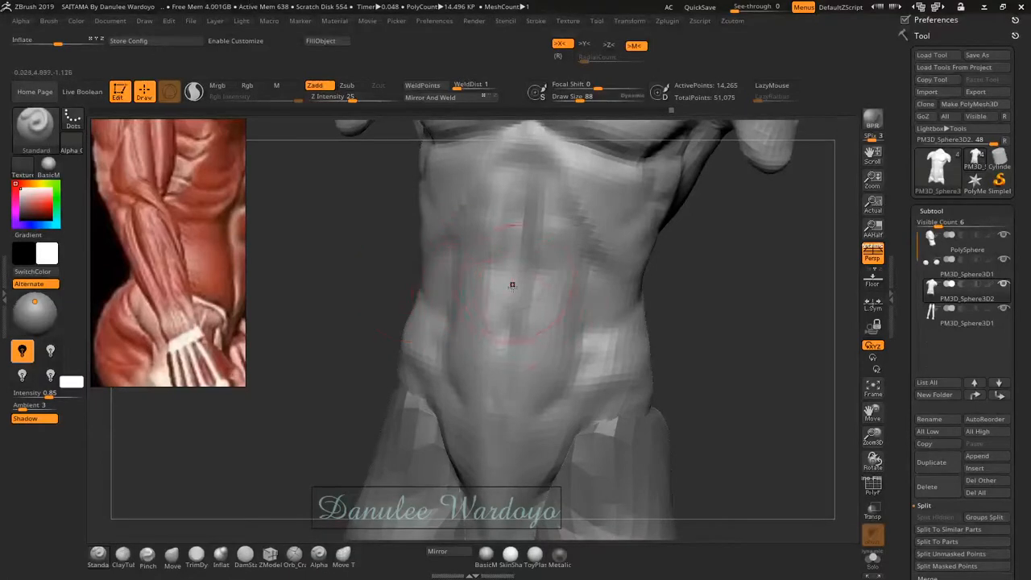
- Reshape the sides of the lower ribcage and waist with the Move brush, then smooth the upper part of the obliques
{"action": "right_click_drag", "start_coordinate": [555, 324], "coordinate": [581, 320]}
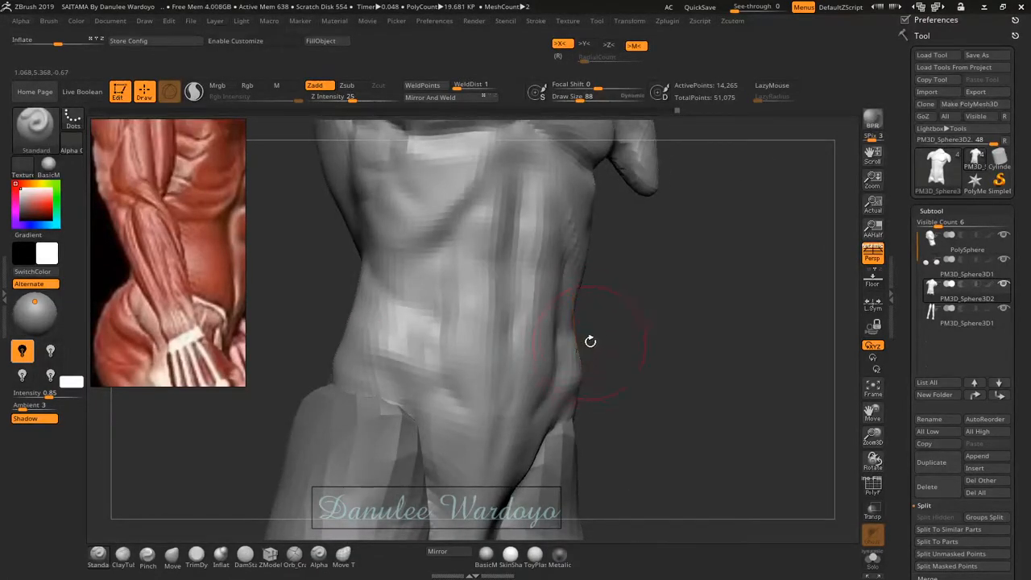
{"action": "key", "text": "b"}
{"action": "key", "text": "m"}
{"action": "key", "text": "v"}
{"action": "mouse_move", "coordinate": [635, 269]}
{"action": "right_mouse_down"}
{"action": "mouse_move", "coordinate": [612, 267]}
{"action": "mouse_move", "coordinate": [637, 263]}
{"action": "mouse_move", "coordinate": [641, 287]}
{"action": "mouse_move", "coordinate": [590, 201]}
{"action": "right_mouse_up"}
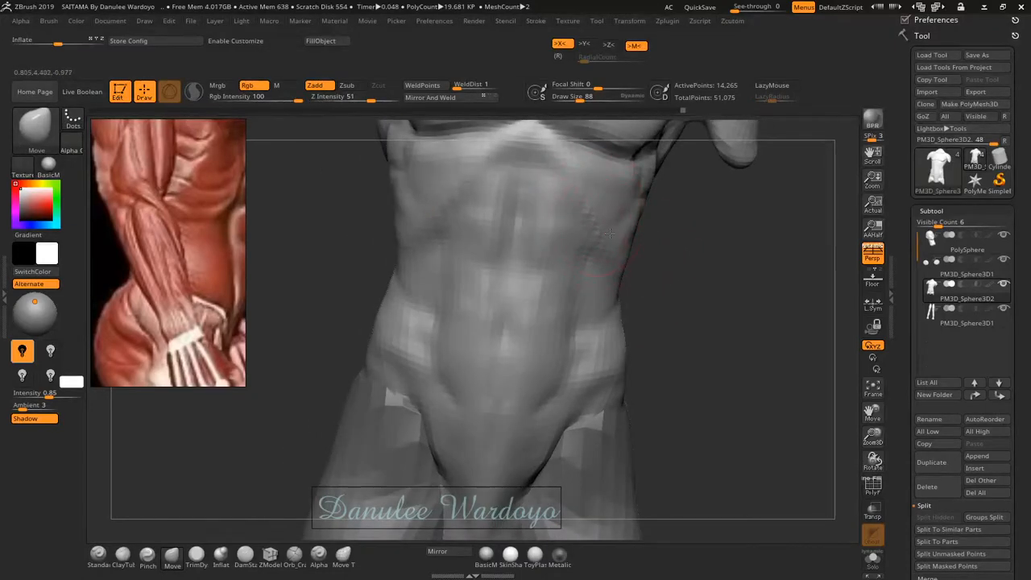
{"action": "mouse_move", "coordinate": [575, 203]}
{"action": "right_mouse_down"}
{"action": "mouse_move", "coordinate": [639, 227]}
{"action": "mouse_move", "coordinate": [638, 235]}
{"action": "mouse_move", "coordinate": [590, 237]}
{"action": "right_mouse_up"}
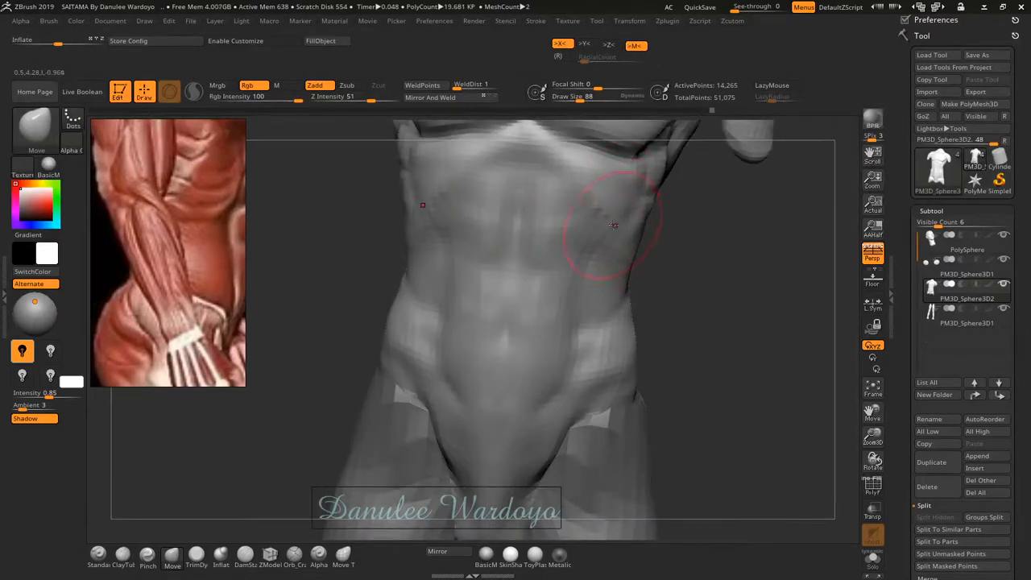
{"action": "right_click_drag", "start_coordinate": [614, 225], "coordinate": [656, 195]}
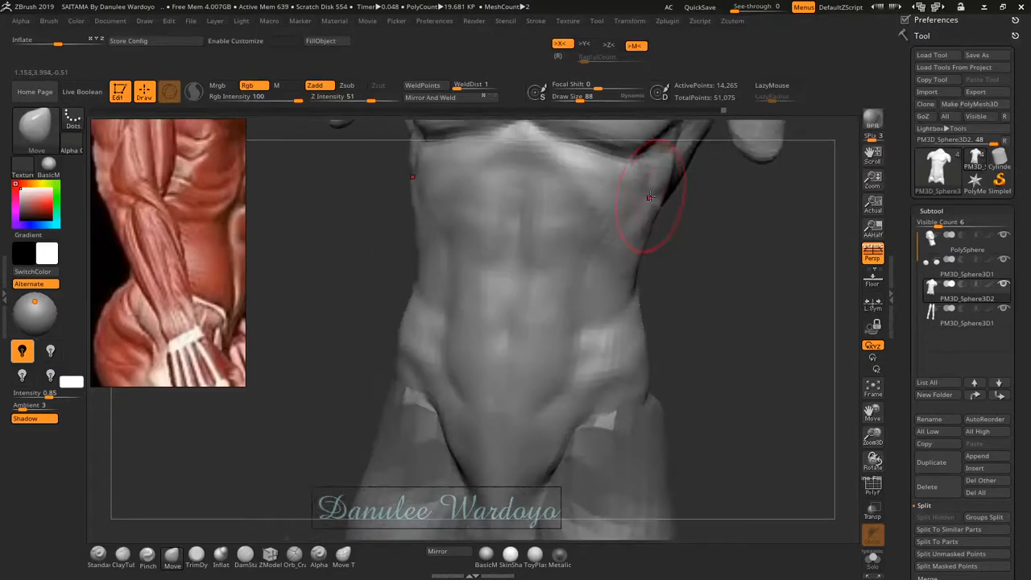
{"action": "mouse_move", "coordinate": [643, 231]}
{"action": "right_mouse_down"}
{"action": "mouse_move", "coordinate": [610, 258]}
{"action": "mouse_move", "coordinate": [617, 299]}
{"action": "right_mouse_up"}
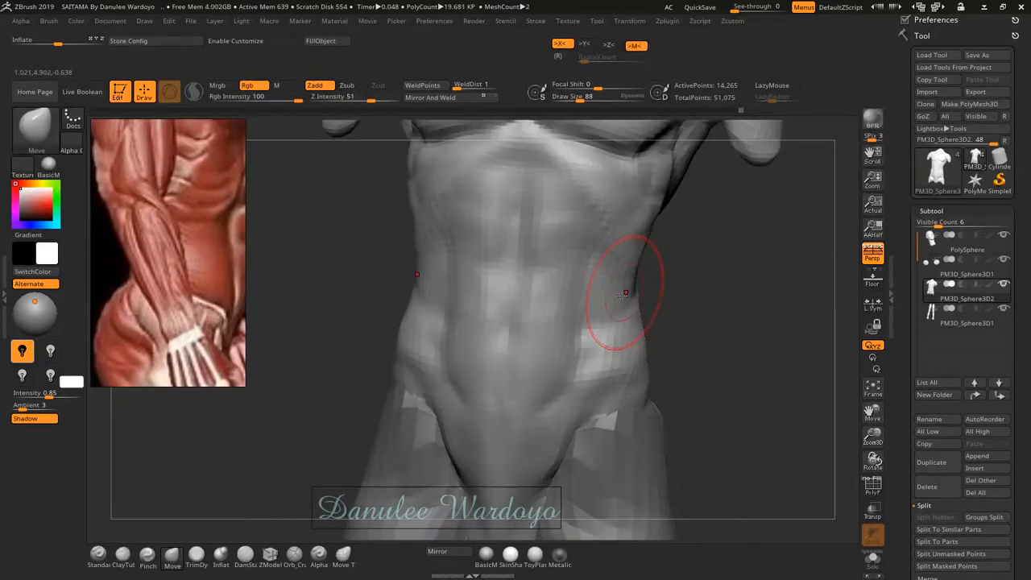
{"action": "key", "text": "shift"}
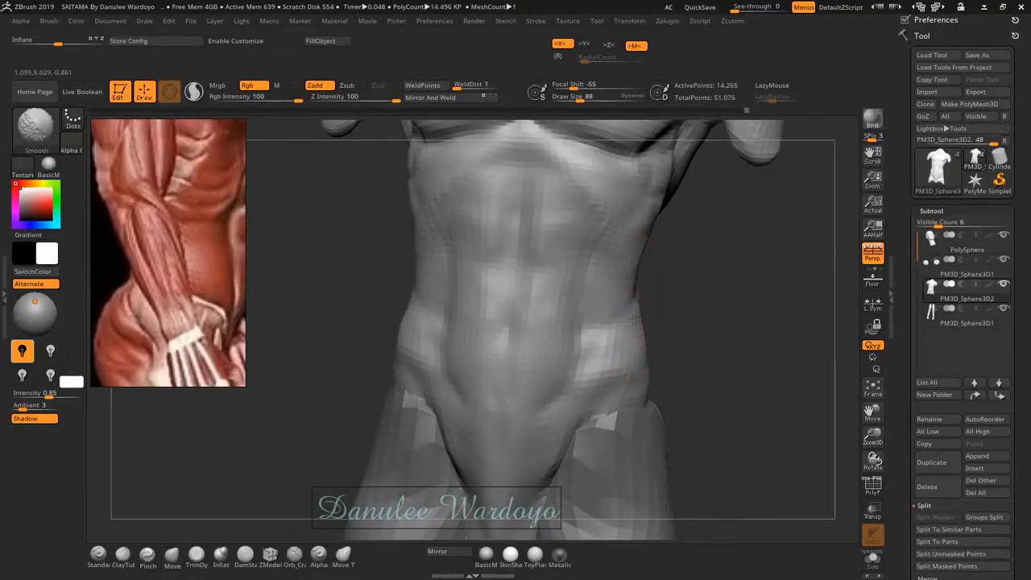
{"action": "left_click_drag", "start_coordinate": [633, 319], "coordinate": [609, 322], "text": "shift"}
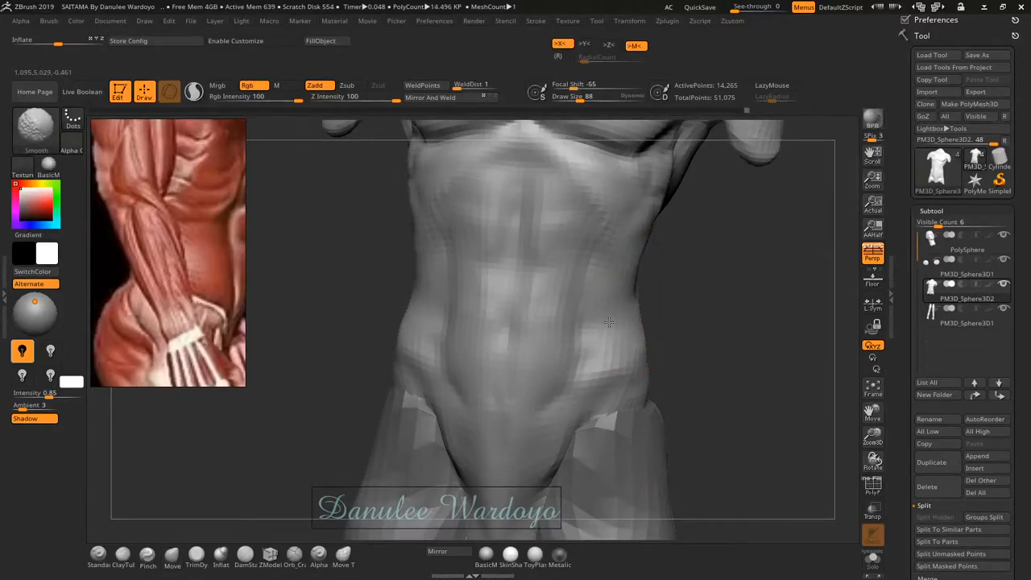
- Undo the last change and refine the area between the abdominals and obliques with the Standard brush, smoothing the waist
{"action": "right_click_drag", "start_coordinate": [608, 323], "coordinate": [610, 287]}
{"action": "key", "text": "ctrl"}
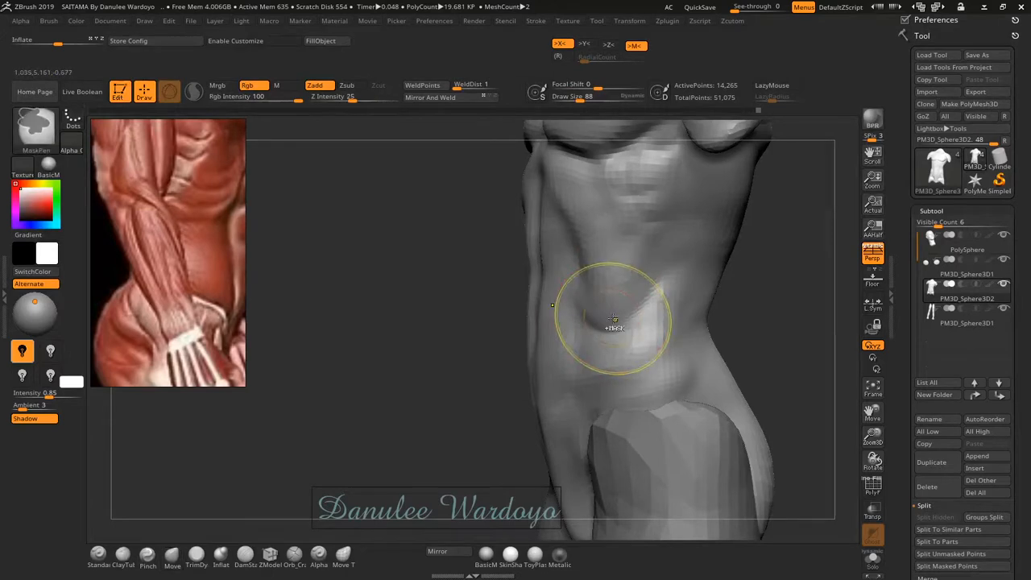
{"action": "key", "text": "ctrl+z"}
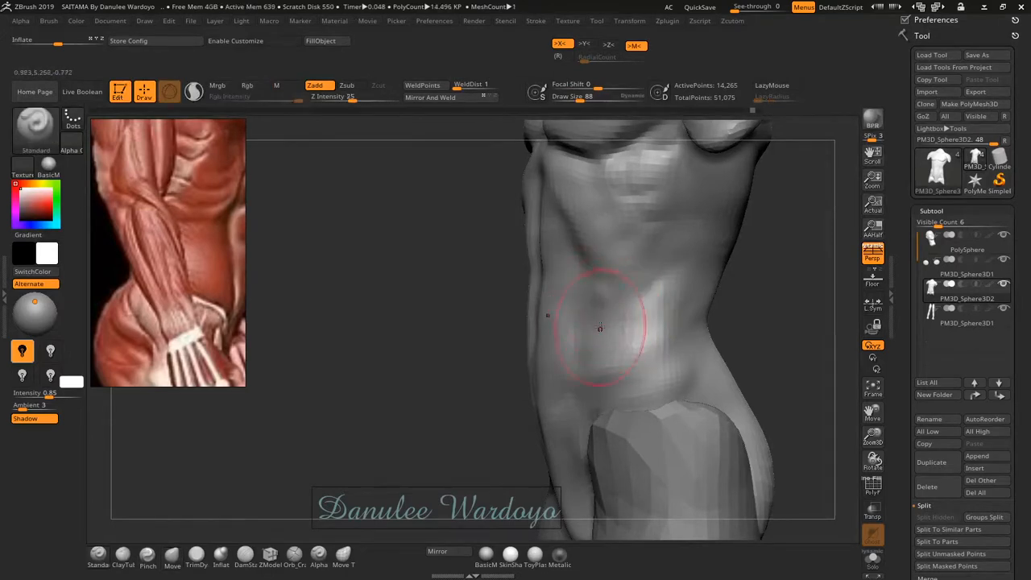
{"action": "mouse_move", "coordinate": [600, 328]}
{"action": "left_mouse_down"}
{"action": "mouse_move", "coordinate": [609, 333]}
{"action": "mouse_move", "coordinate": [602, 317]}
{"action": "mouse_move", "coordinate": [612, 333]}
{"action": "left_mouse_up"}
{"action": "mouse_move", "coordinate": [633, 240]}
{"action": "right_mouse_down"}
{"action": "mouse_move", "coordinate": [622, 236]}
{"action": "mouse_move", "coordinate": [592, 282]}
{"action": "right_mouse_up"}
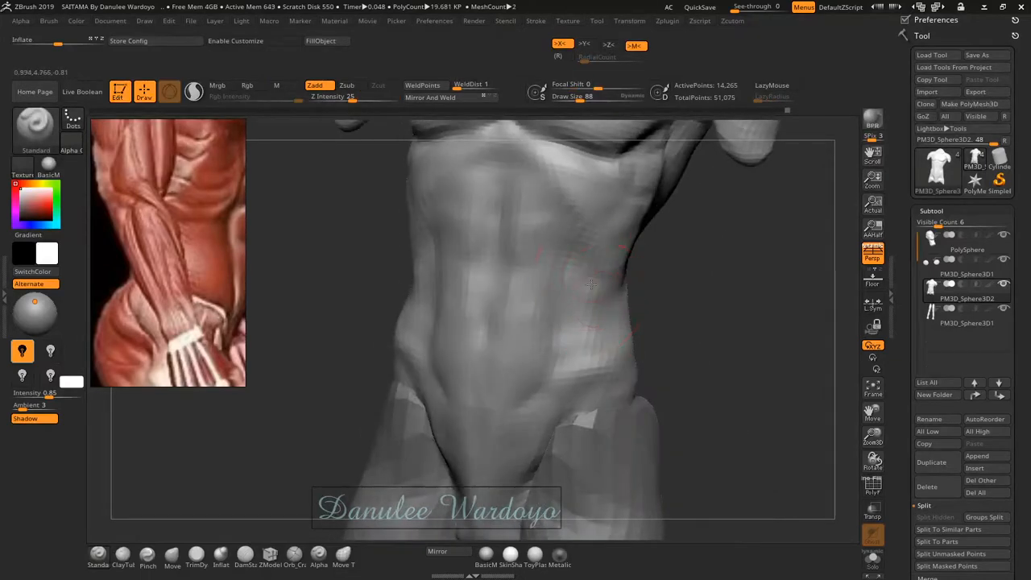
{"action": "mouse_move", "coordinate": [607, 327]}
{"action": "left_mouse_down"}
{"action": "mouse_move", "coordinate": [613, 316]}
{"action": "mouse_move", "coordinate": [610, 329]}
{"action": "mouse_move", "coordinate": [606, 322]}
{"action": "left_mouse_up"}
{"action": "right_click_drag", "start_coordinate": [632, 323], "coordinate": [615, 306]}
{"action": "left_click_drag", "start_coordinate": [615, 306], "coordinate": [607, 302], "text": "shift"}
{"action": "mouse_move", "coordinate": [629, 304]}
{"action": "right_mouse_down"}
{"action": "mouse_move", "coordinate": [601, 307]}
{"action": "mouse_move", "coordinate": [651, 323]}
{"action": "mouse_move", "coordinate": [636, 300]}
{"action": "right_mouse_up"}
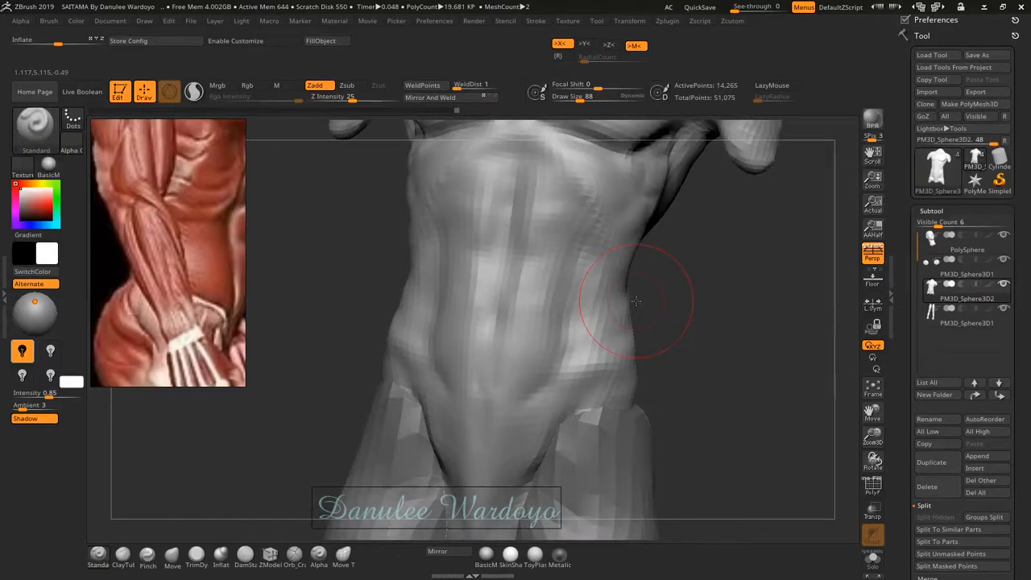
- Select the legs subtool and reshape the top rear edge of the outer thighs beside the buttocks with the Move brush
{"action": "mouse_move", "coordinate": [616, 420]}
{"action": "right_mouse_down"}
{"action": "mouse_move", "coordinate": [648, 409]}
{"action": "mouse_move", "coordinate": [636, 404]}
{"action": "mouse_move", "coordinate": [641, 321]}
{"action": "mouse_move", "coordinate": [565, 292]}
{"action": "right_mouse_up"}
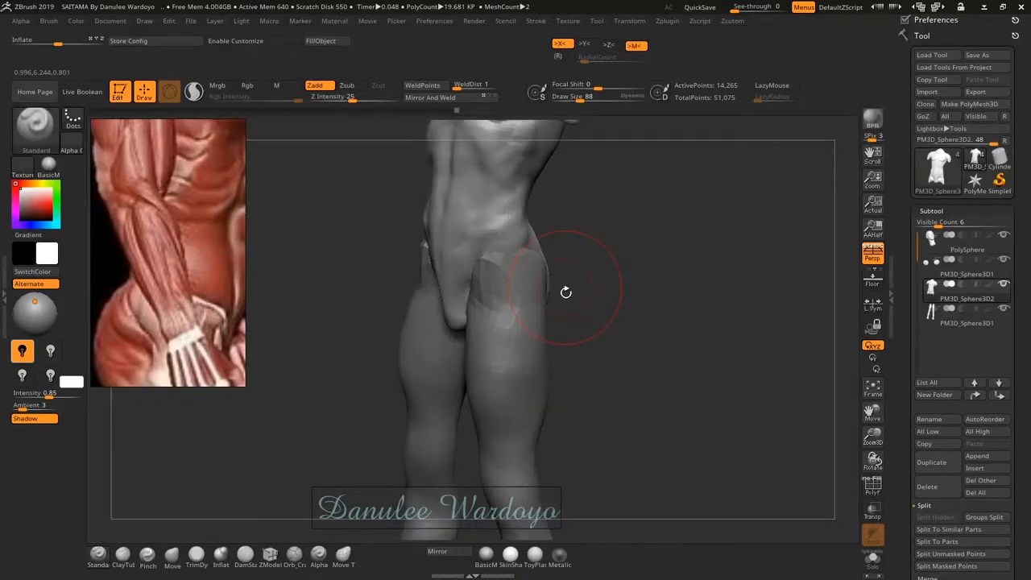
{"action": "right_click_drag", "start_coordinate": [565, 291], "coordinate": [410, 331]}
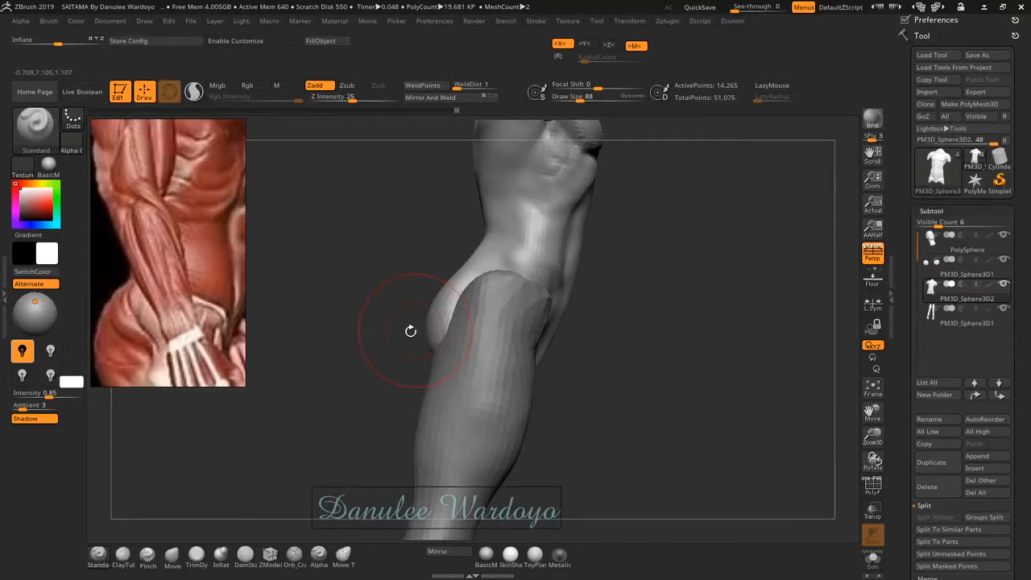
{"action": "right_click_drag", "start_coordinate": [410, 331], "coordinate": [457, 355]}
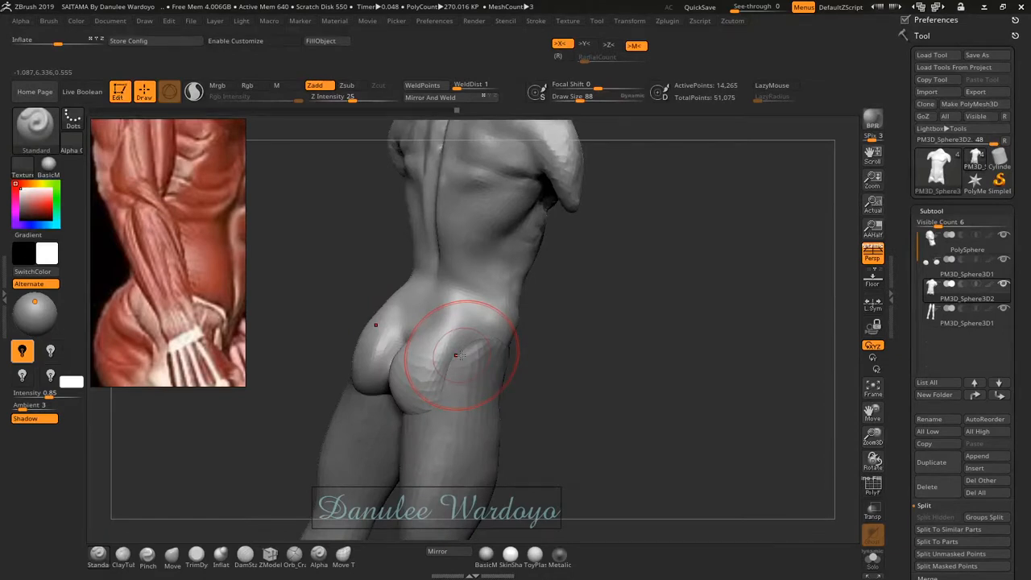
{"action": "left_click", "coordinate": [436, 429], "text": "alt"}
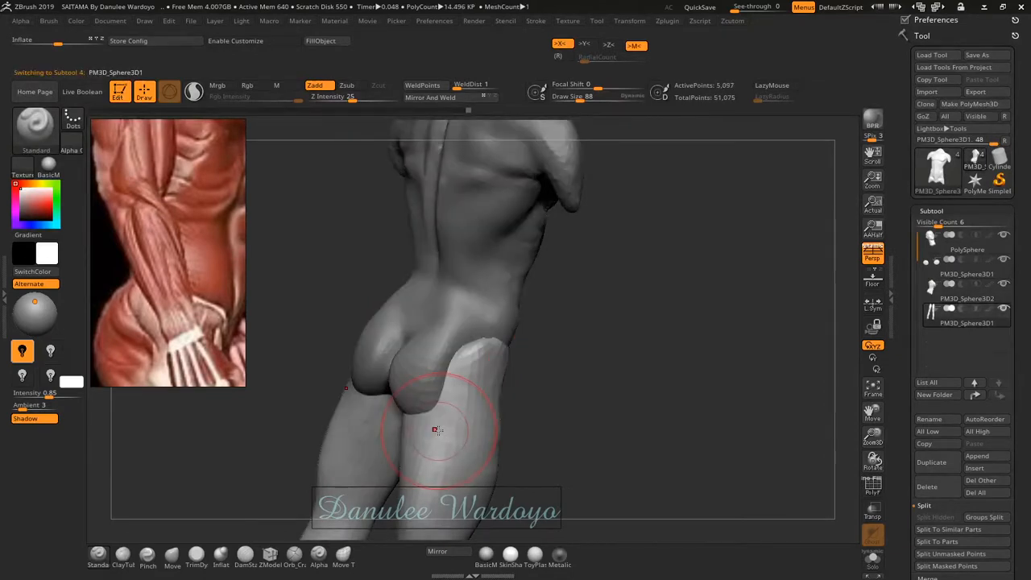
{"action": "key", "text": "b"}
{"action": "key", "text": "m"}
{"action": "key", "text": "v"}
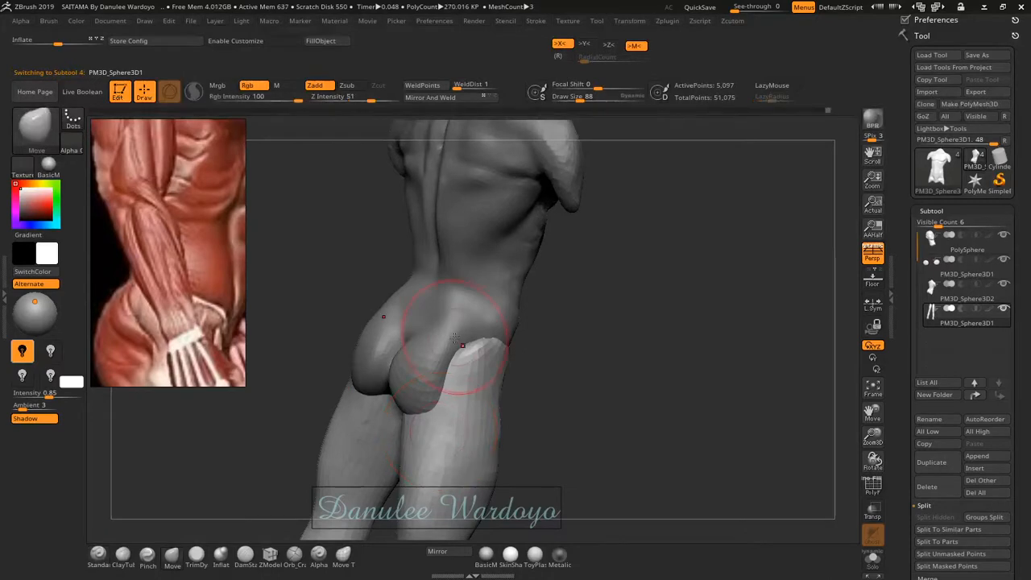
{"action": "left_click_drag", "start_coordinate": [463, 347], "coordinate": [469, 345]}
{"action": "mouse_move", "coordinate": [470, 345]}
{"action": "right_mouse_down"}
{"action": "mouse_move", "coordinate": [485, 364]}
{"action": "mouse_move", "coordinate": [437, 323]}
{"action": "right_mouse_up"}
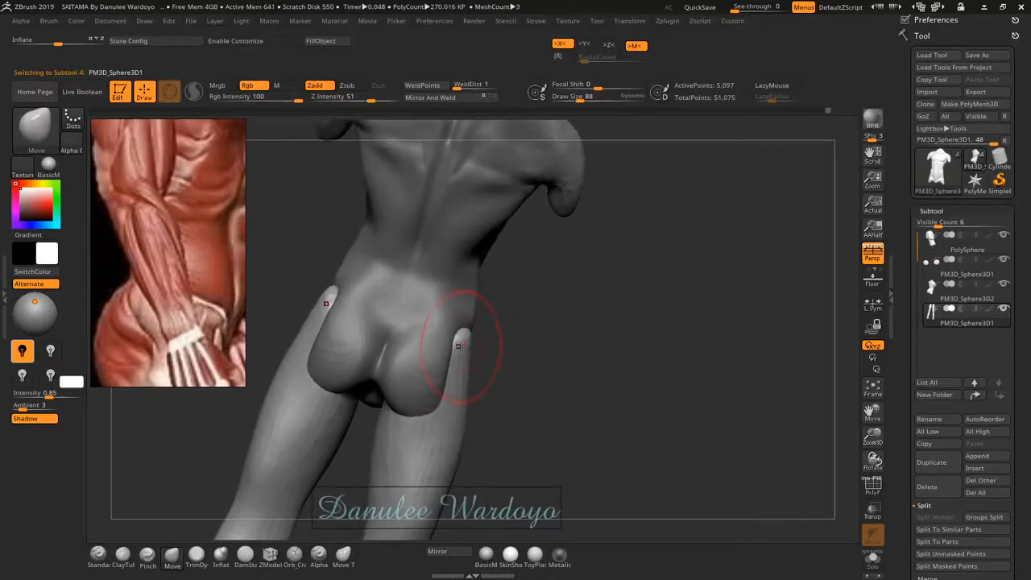
- Adjust the torso's outer hip around the thigh top, then reselect the legs subtool and refine the upper thigh
{"action": "left_click", "coordinate": [477, 278], "text": "alt"}
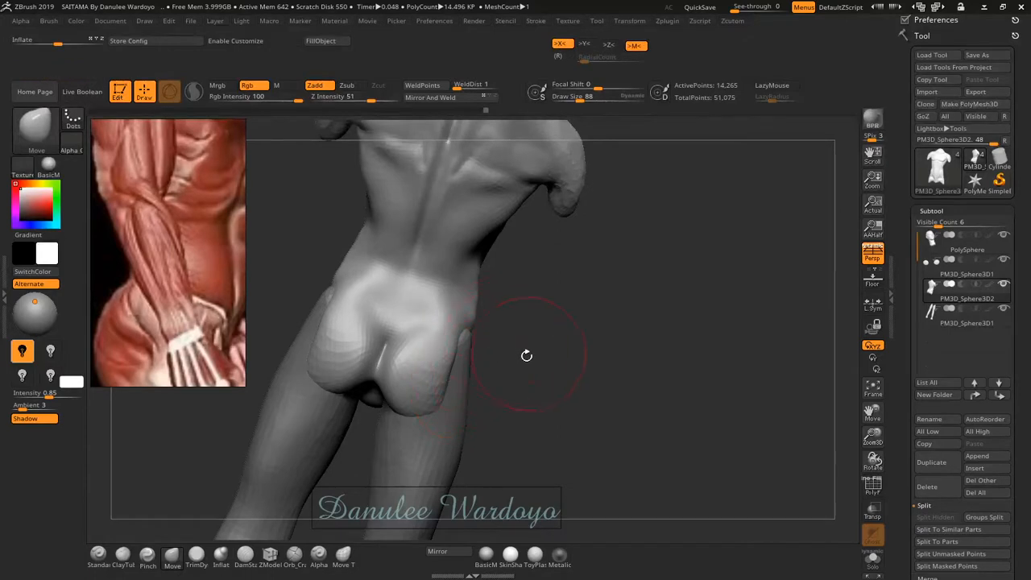
{"action": "left_click_drag", "start_coordinate": [526, 355], "coordinate": [455, 359]}
{"action": "left_click", "coordinate": [457, 360], "text": "alt"}
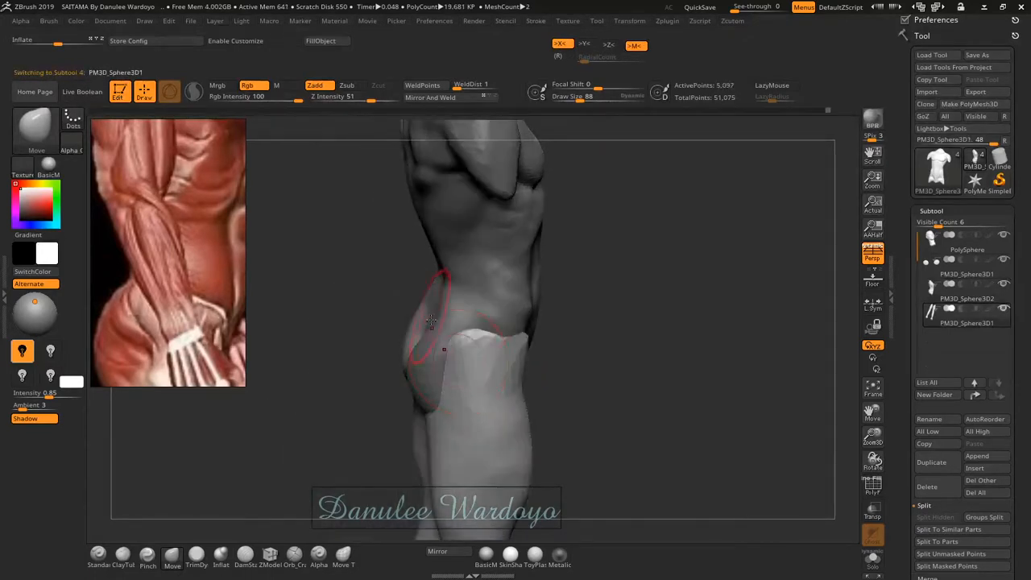
{"action": "right_click_drag", "start_coordinate": [470, 377], "coordinate": [435, 344]}
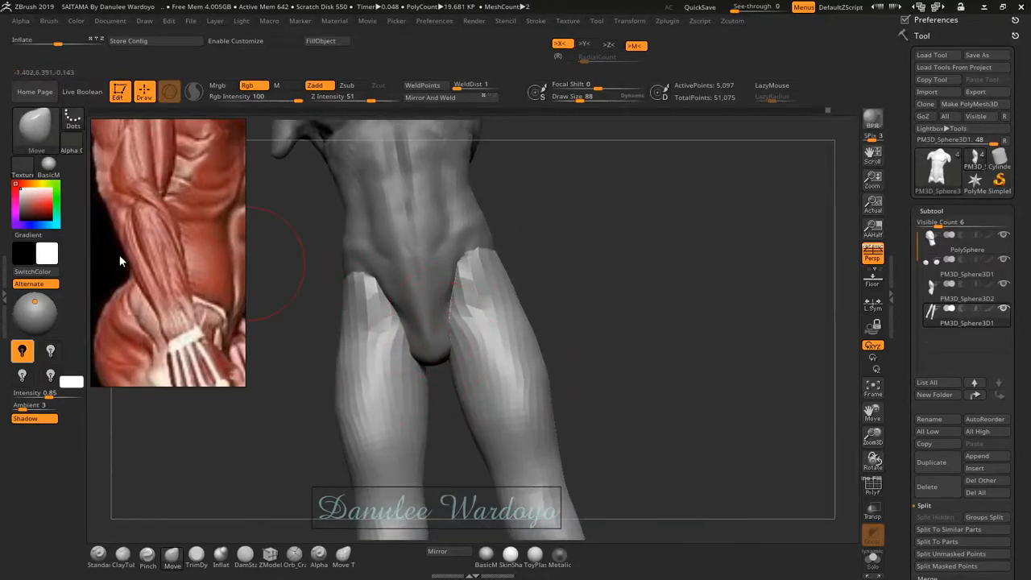
- Bring the front thigh muscles into view in the anatomy reference and reshape the outer thigh contour with the Move brush
{"action": "middle_click_drag", "start_coordinate": [165, 313], "coordinate": [143, 305]}
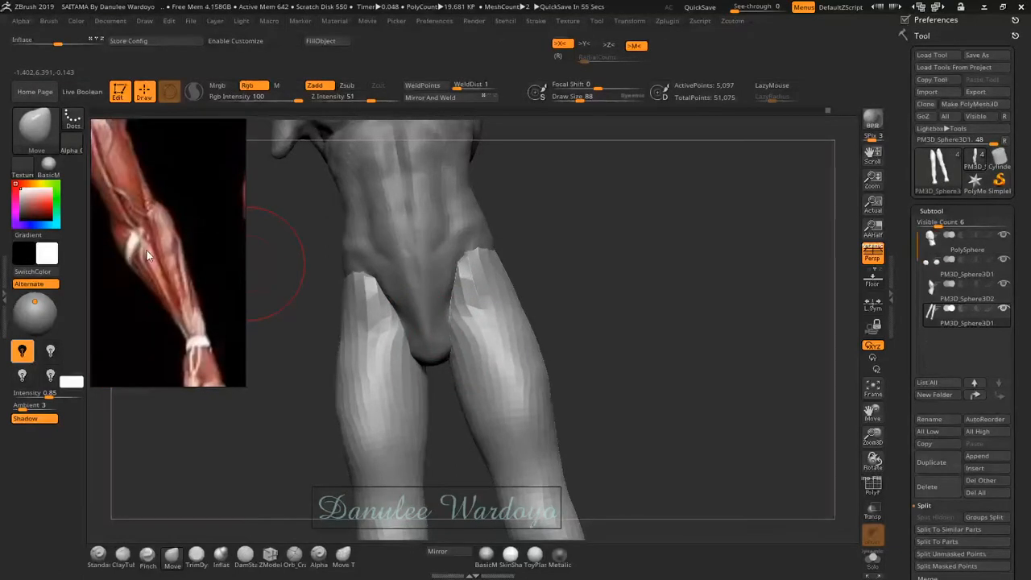
{"action": "middle_click_drag", "start_coordinate": [153, 343], "coordinate": [185, 194]}
{"action": "middle_click_drag", "start_coordinate": [188, 339], "coordinate": [167, 244]}
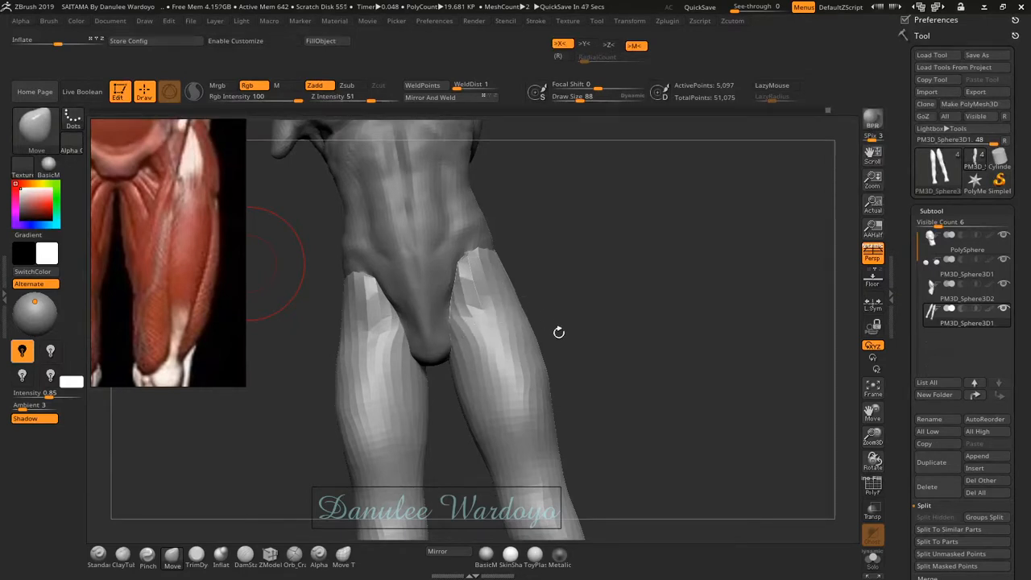
{"action": "left_click_drag", "start_coordinate": [574, 332], "coordinate": [556, 347]}
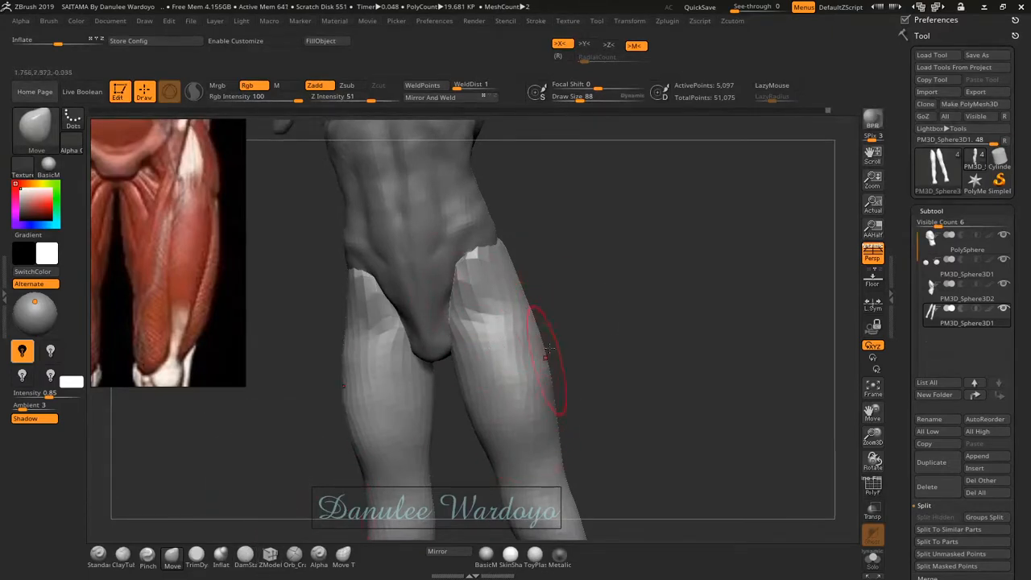
{"action": "key", "text": "b"}
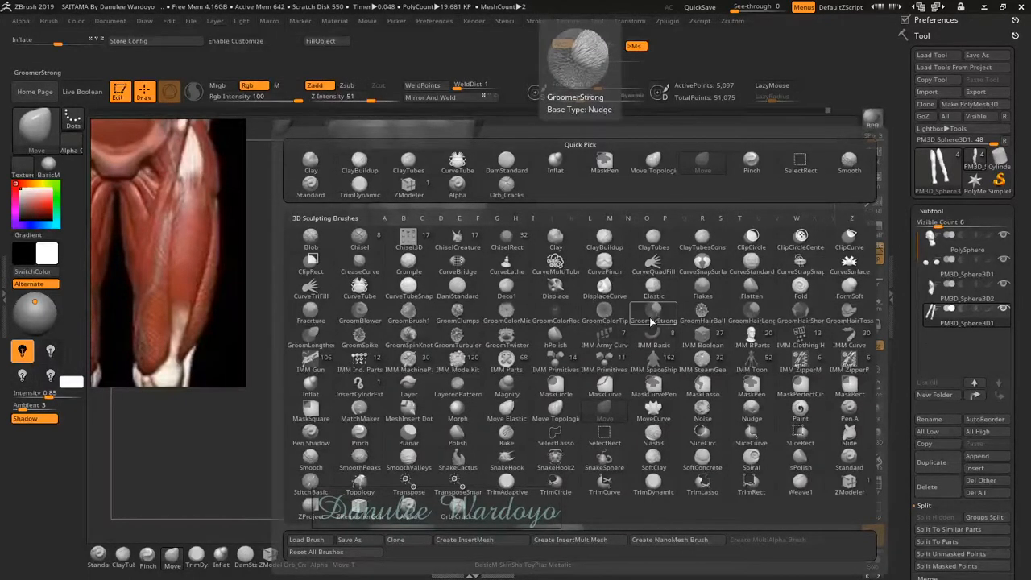
{"action": "key", "text": "d"}
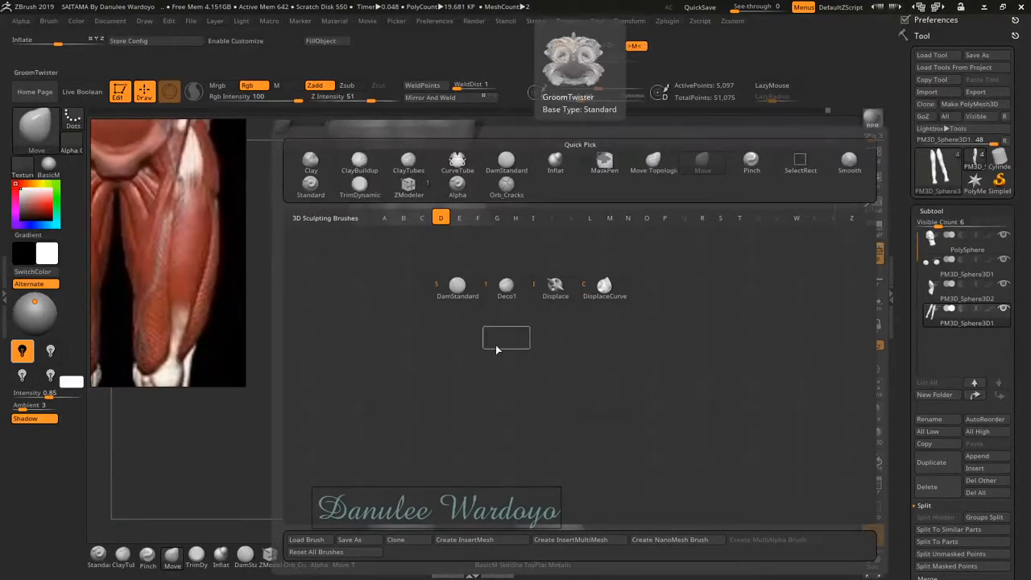
{"action": "left_click", "coordinate": [457, 288]}
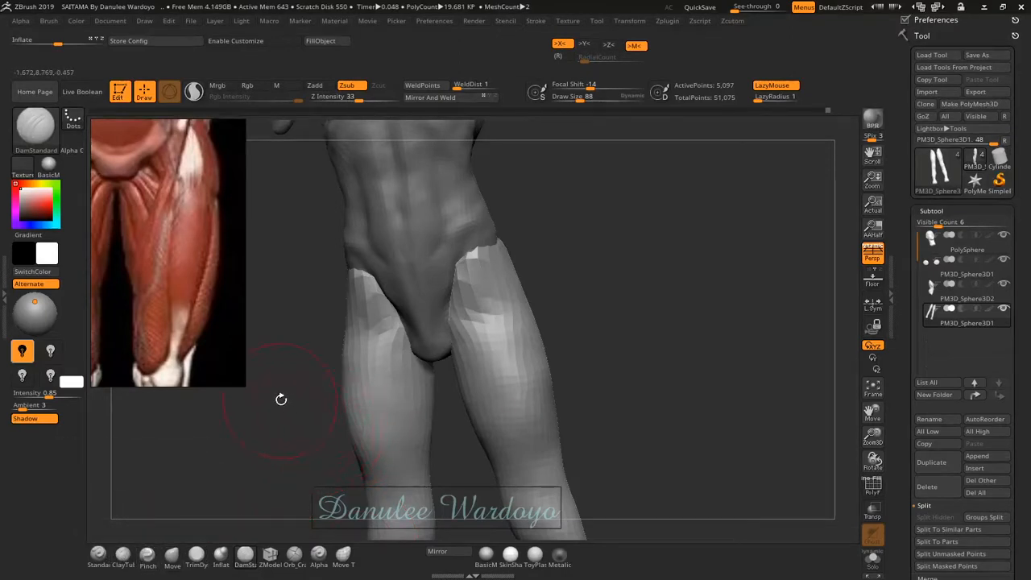
{"action": "key", "text": "b"}
{"action": "key", "text": "c"}
{"action": "key", "text": "t"}
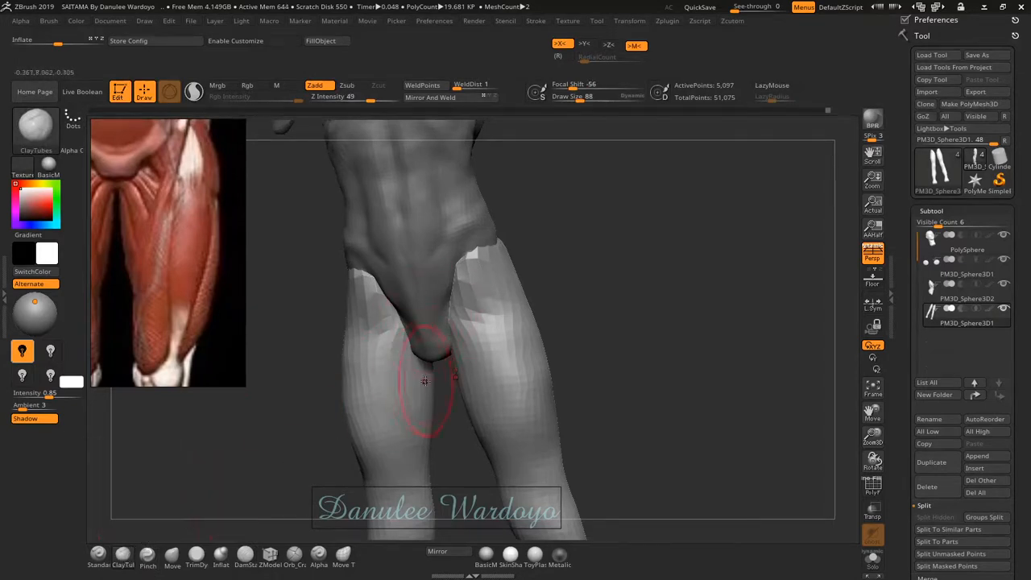
{"action": "key", "text": "b"}
{"action": "key", "text": "d"}
{"action": "key", "text": "s"}
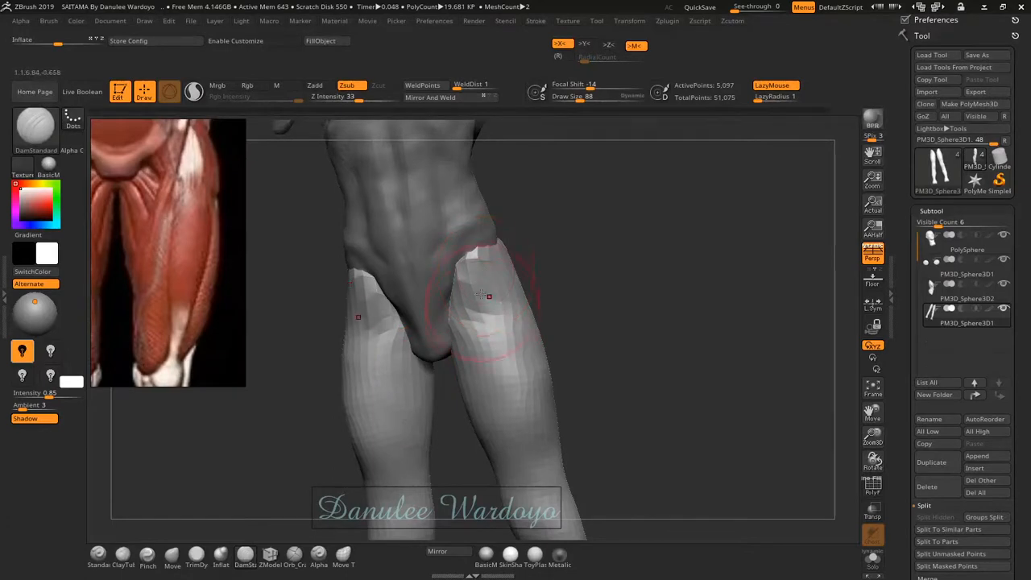
- Reshape the front edge of the upper thigh at the hip with the Move brush and smooth the front thigh surface
{"action": "mouse_move", "coordinate": [555, 282]}
{"action": "left_mouse_down"}
{"action": "mouse_move", "coordinate": [477, 310]}
{"action": "mouse_move", "coordinate": [550, 302]}
{"action": "mouse_move", "coordinate": [541, 314]}
{"action": "mouse_move", "coordinate": [466, 334]}
{"action": "mouse_move", "coordinate": [448, 324]}
{"action": "left_mouse_up"}
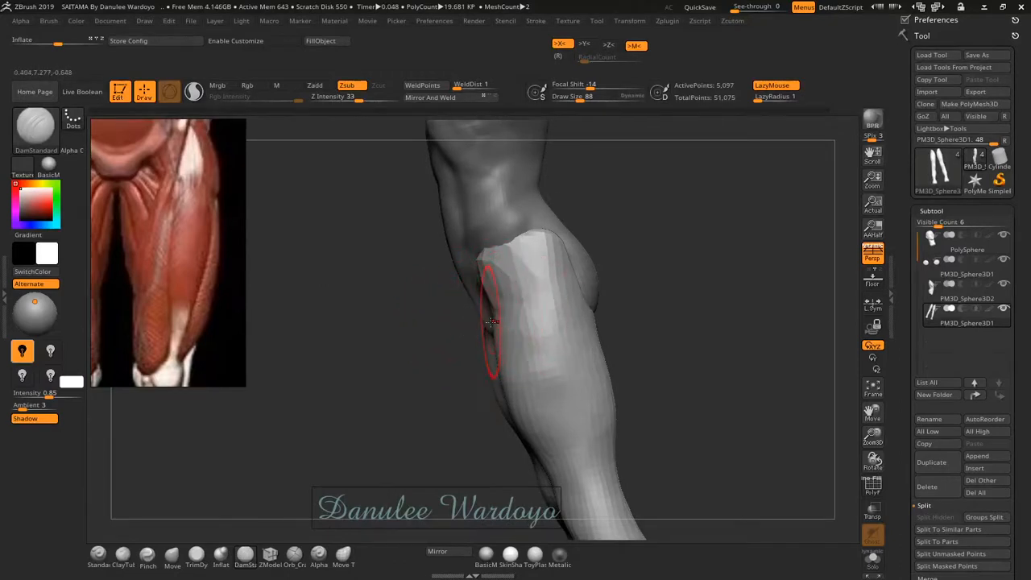
{"action": "key", "text": "b"}
{"action": "key", "text": "m"}
{"action": "key", "text": "v"}
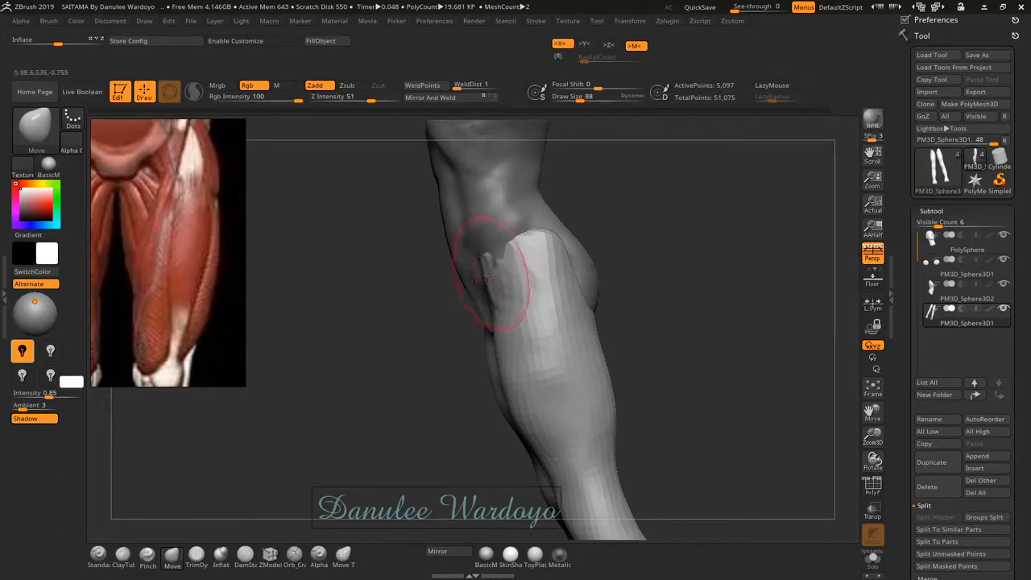
{"action": "left_click_drag", "start_coordinate": [489, 276], "coordinate": [488, 293]}
{"action": "mouse_move", "coordinate": [488, 294]}
{"action": "right_mouse_down"}
{"action": "mouse_move", "coordinate": [562, 309]}
{"action": "mouse_move", "coordinate": [550, 278]}
{"action": "mouse_move", "coordinate": [502, 288]}
{"action": "mouse_move", "coordinate": [543, 305]}
{"action": "mouse_move", "coordinate": [506, 322]}
{"action": "right_mouse_up"}
{"action": "key", "text": "shift"}
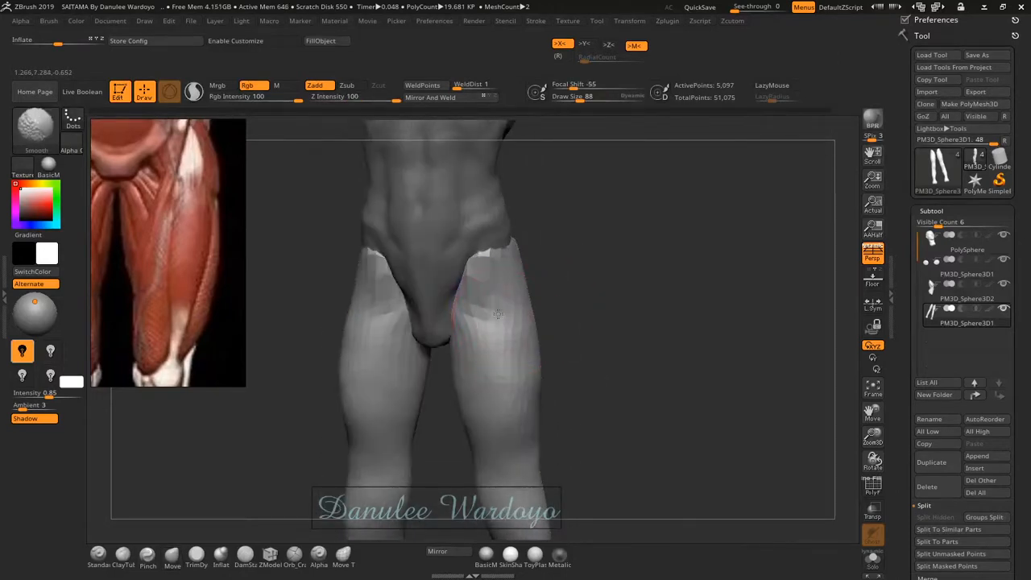
{"action": "left_click_drag", "start_coordinate": [501, 291], "coordinate": [482, 323], "text": "shift"}
{"action": "mouse_move", "coordinate": [493, 380]}
{"action": "left_mouse_down", "text": "shift"}
{"action": "mouse_move", "coordinate": [521, 392]}
{"action": "mouse_move", "coordinate": [486, 358]}
{"action": "left_mouse_up", "text": "shift"}
{"action": "right_click_drag", "start_coordinate": [491, 339], "coordinate": [532, 345]}
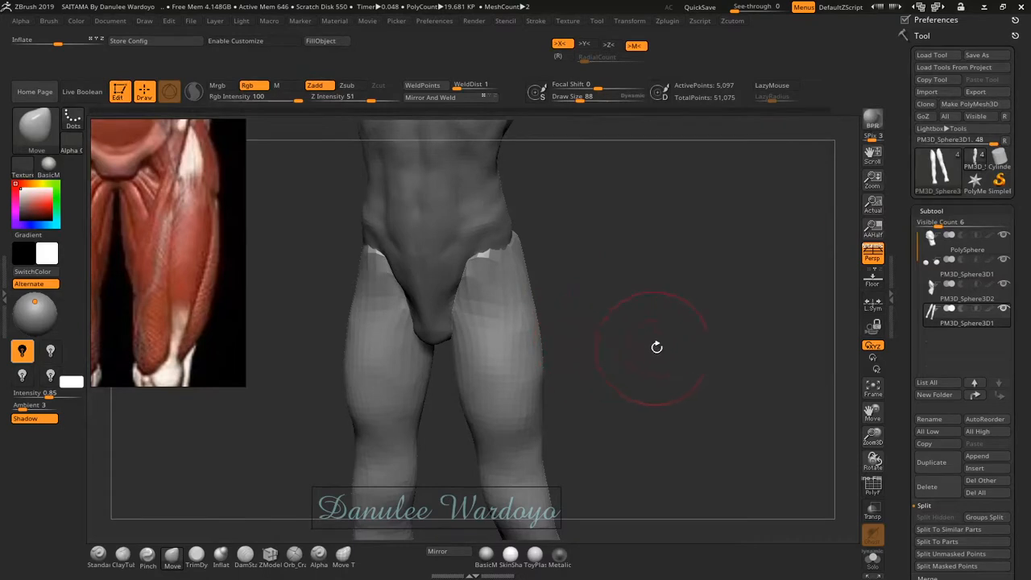
- Open the DynaMesh settings in the geometry options of the legs subtool
{"action": "scroll", "coordinate": [1022, 355], "scroll_direction": "down", "scroll_amount": 5}
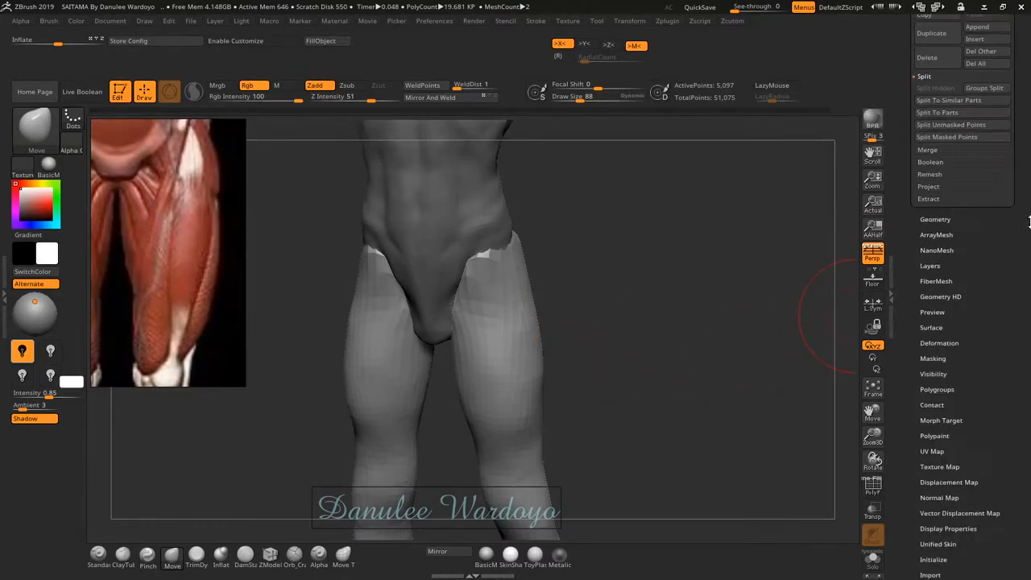
{"action": "scroll", "coordinate": [1028, 222], "scroll_direction": "up", "scroll_amount": 5}
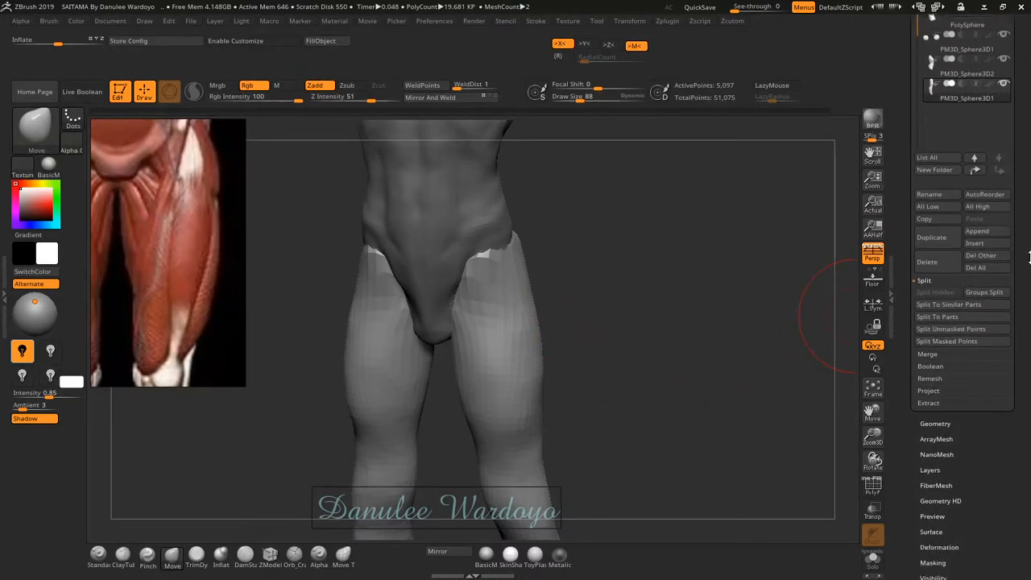
{"action": "scroll", "coordinate": [947, 260], "scroll_direction": "down", "scroll_amount": 5}
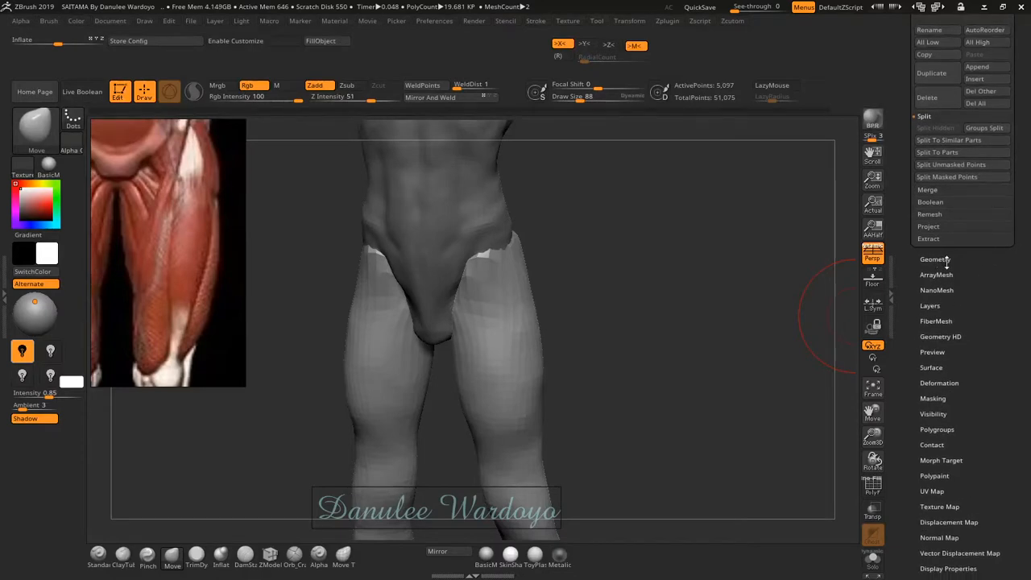
{"action": "left_click", "coordinate": [935, 258]}
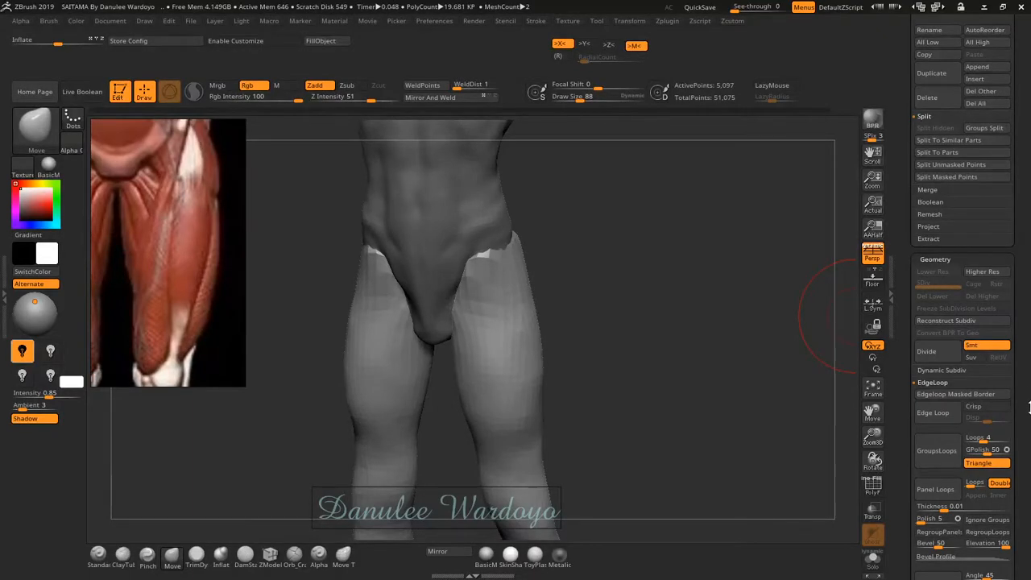
{"action": "left_click_drag", "start_coordinate": [1028, 407], "coordinate": [1001, 380]}
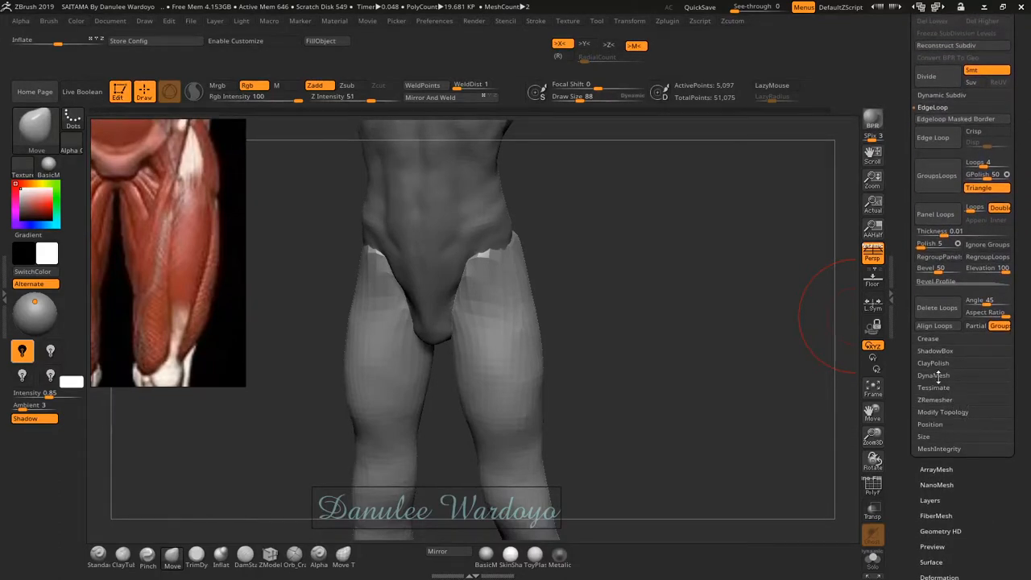
{"action": "left_click", "coordinate": [934, 375]}
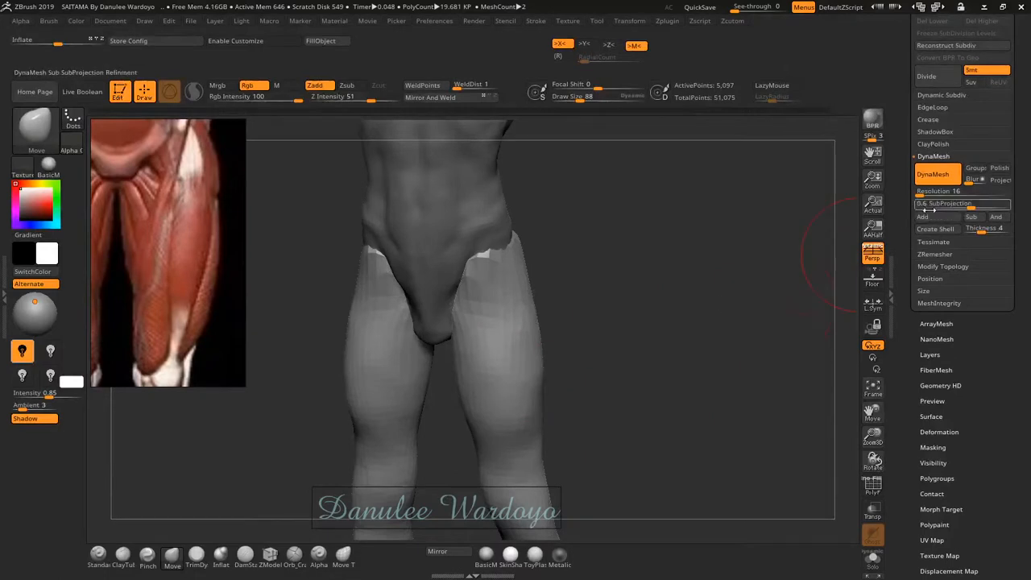
- Try remeshing the legs with DynaMesh at resolution 16, and undo the remesh
{"action": "left_click", "coordinate": [932, 175]}
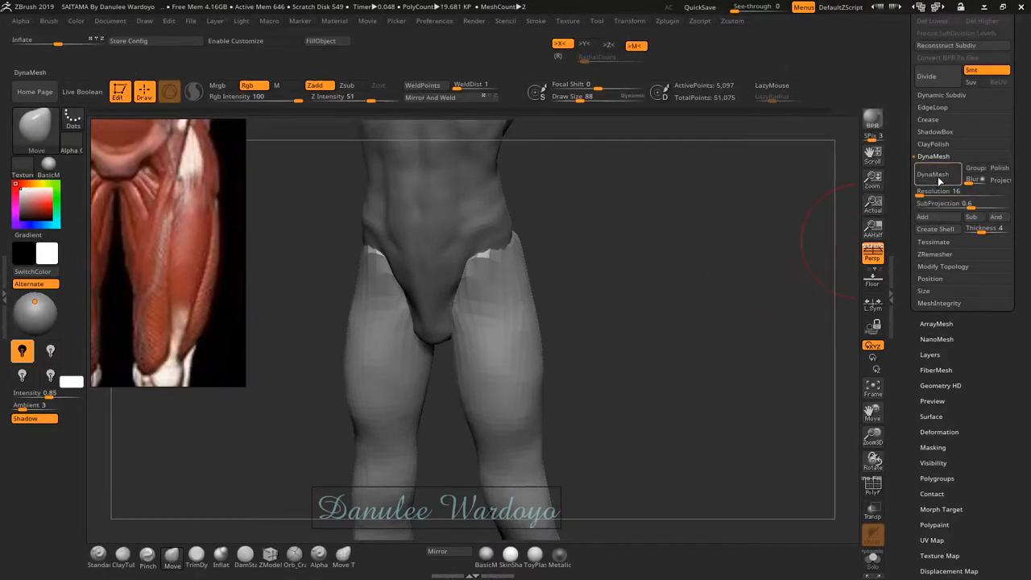
{"action": "left_click", "coordinate": [931, 175]}
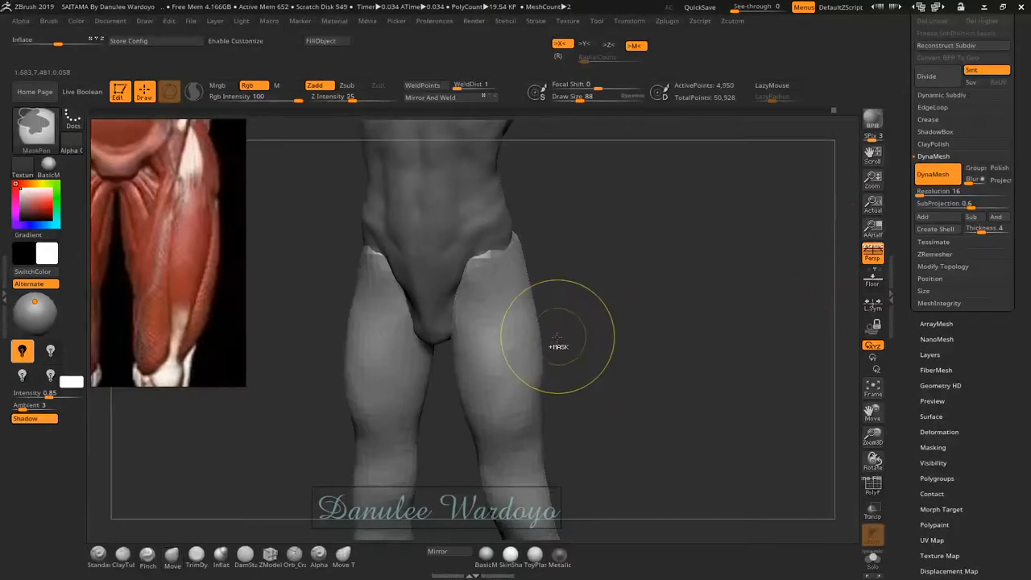
{"action": "key", "text": "ctrl+z"}
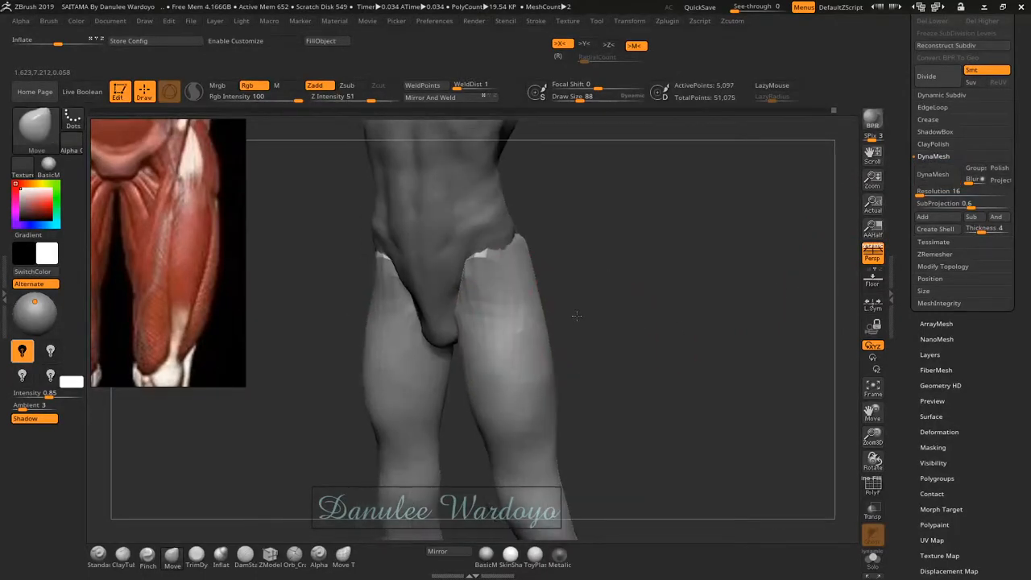
- Display the polygon wireframe on the legs and remesh them with DynaMesh at resolution 1320
{"action": "key", "text": "shift+f"}
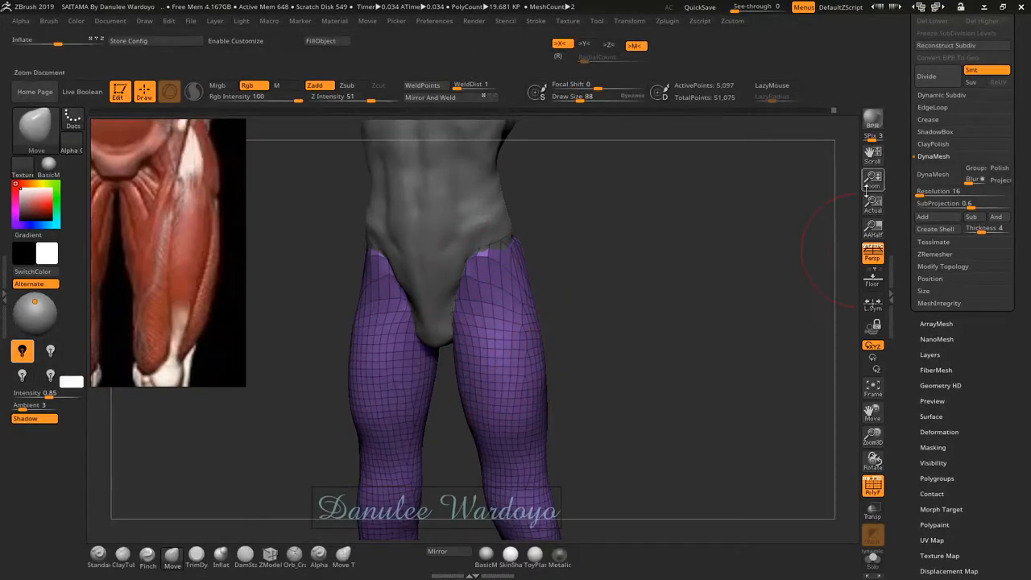
{"action": "left_click", "coordinate": [927, 191]}
{"action": "type", "text": "800"}
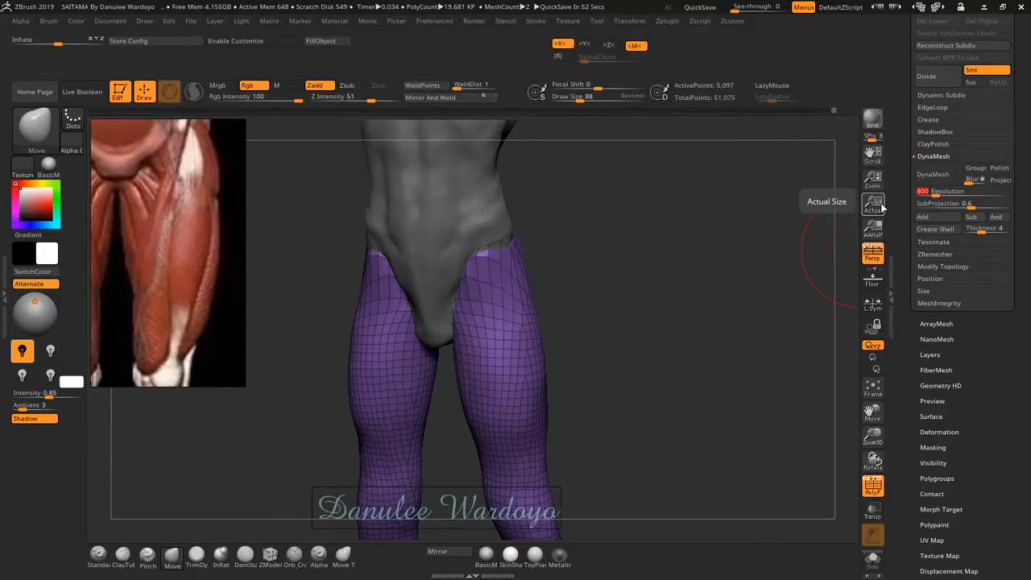
{"action": "type", "text": "30"}
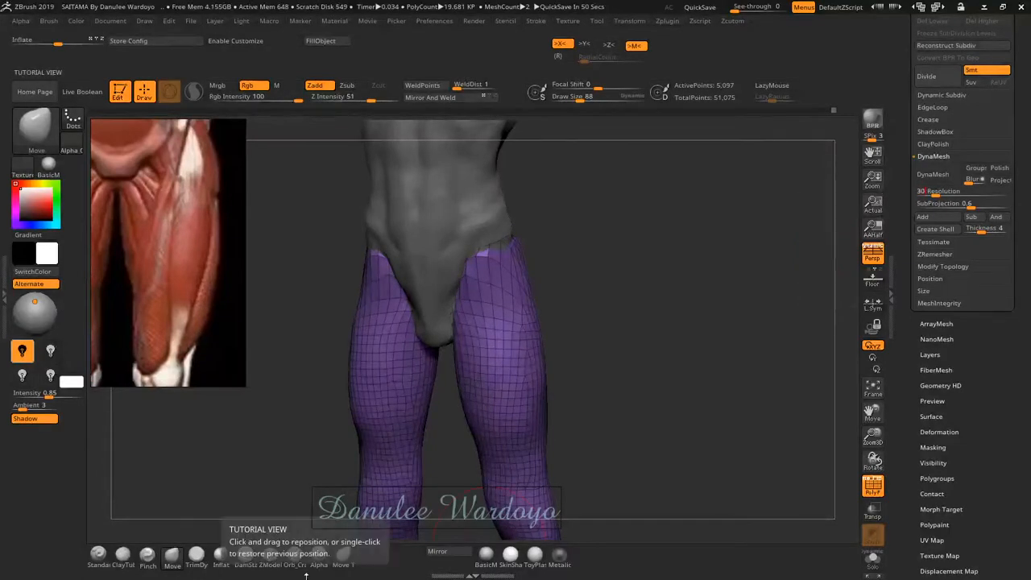
{"action": "left_click", "coordinate": [925, 179]}
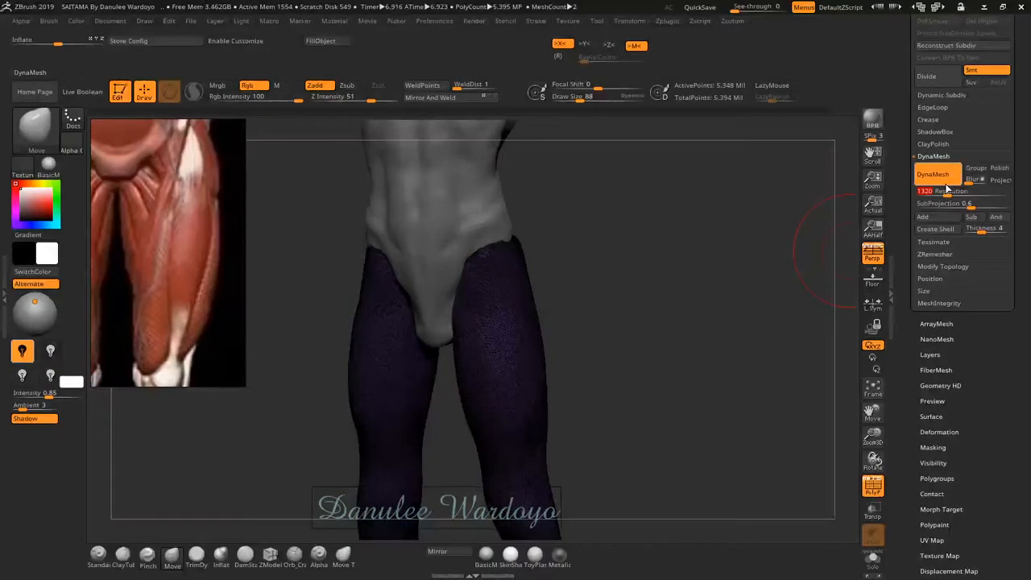
- Set the DynaMesh resolution to 32 and remesh the legs at this density
{"action": "type", "text": "30"}
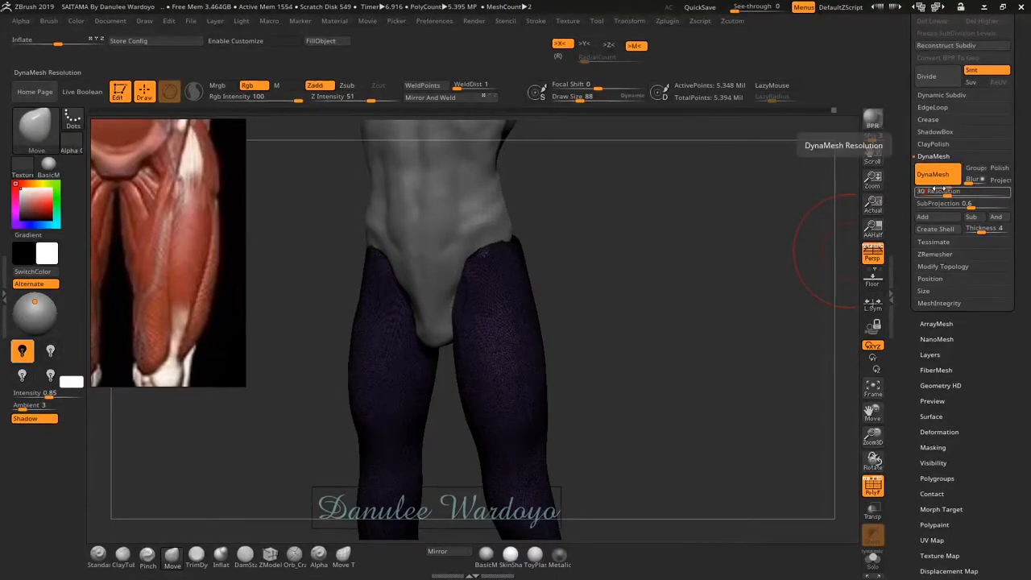
{"action": "key", "text": "Return"}
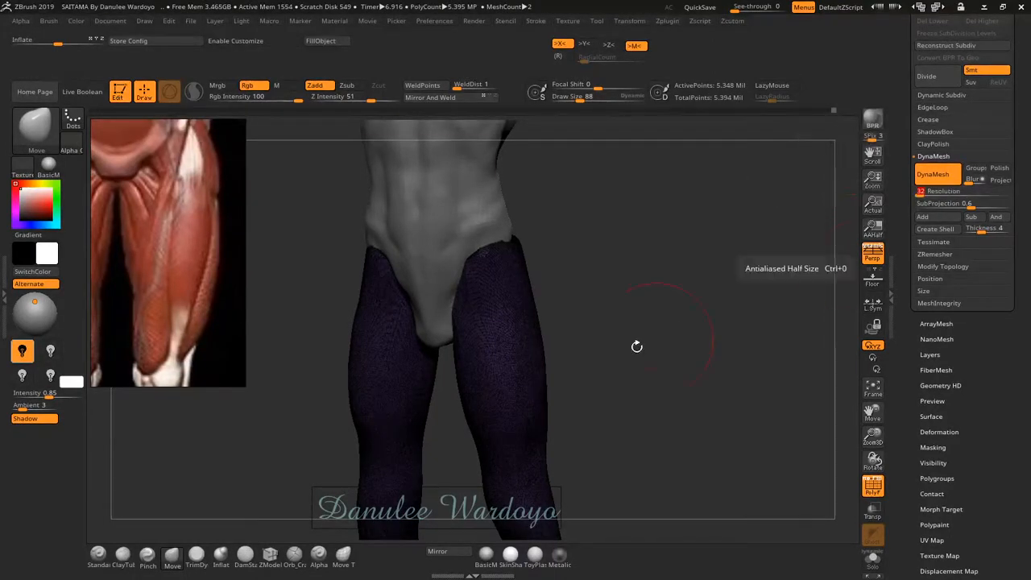
{"action": "left_click", "coordinate": [944, 179]}
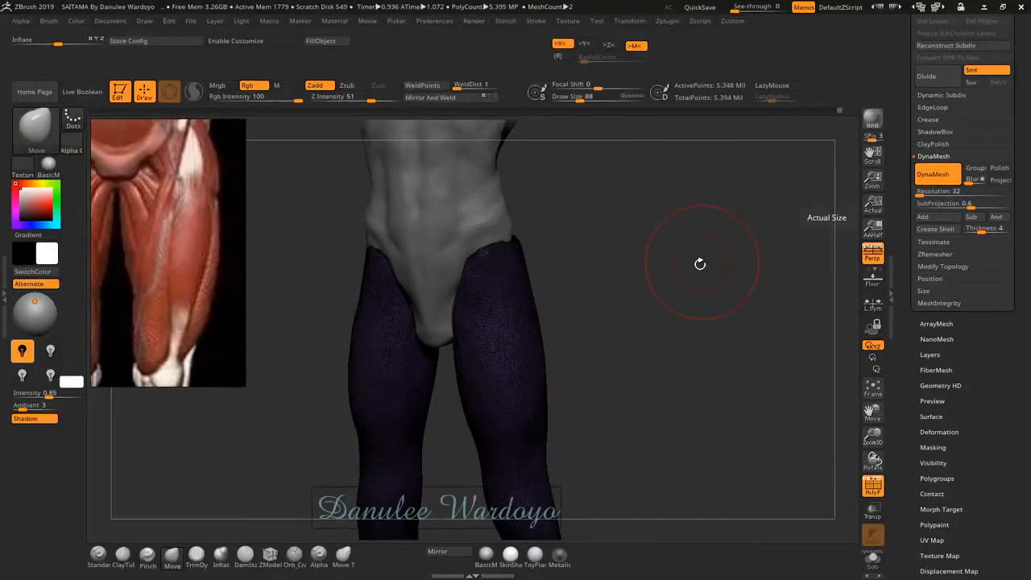
{"action": "key", "text": "ctrl"}
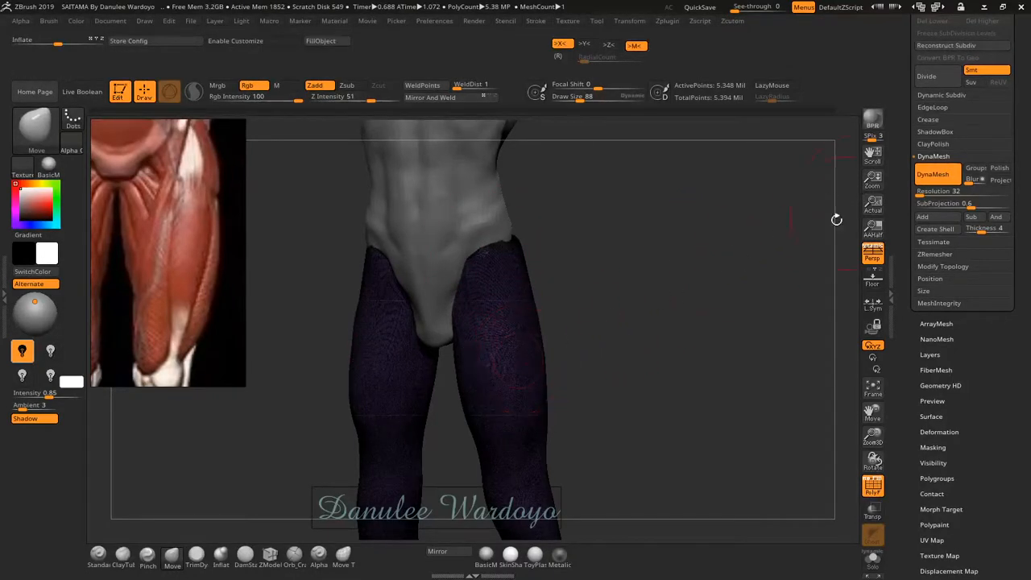
{"action": "key", "text": "ctrl"}
{"action": "left_click_drag", "start_coordinate": [640, 353], "coordinate": [638, 351], "text": "ctrl"}
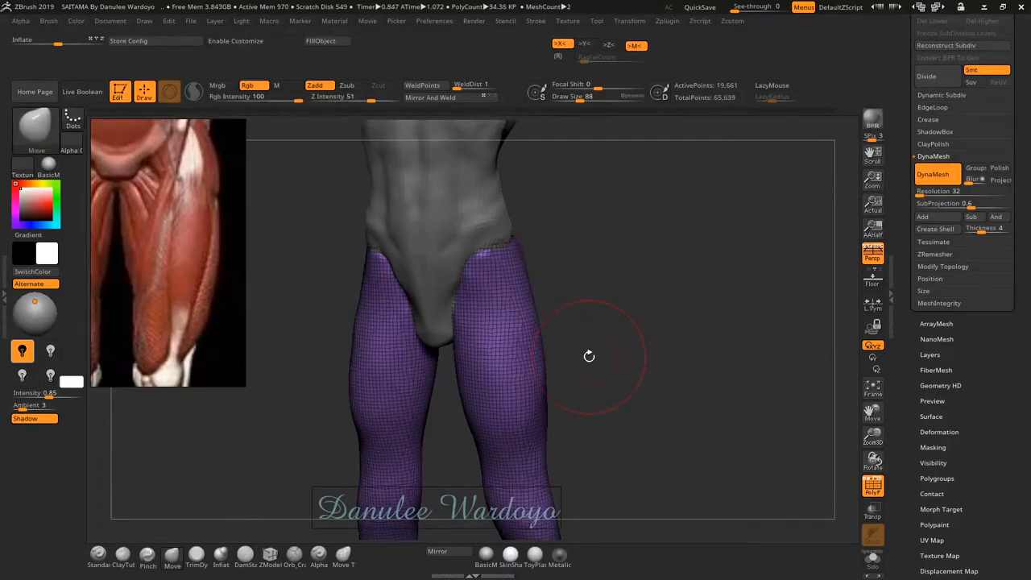
- Try to remesh the legs with the DynaMesh resolution set to 10
{"action": "left_click", "coordinate": [931, 192]}
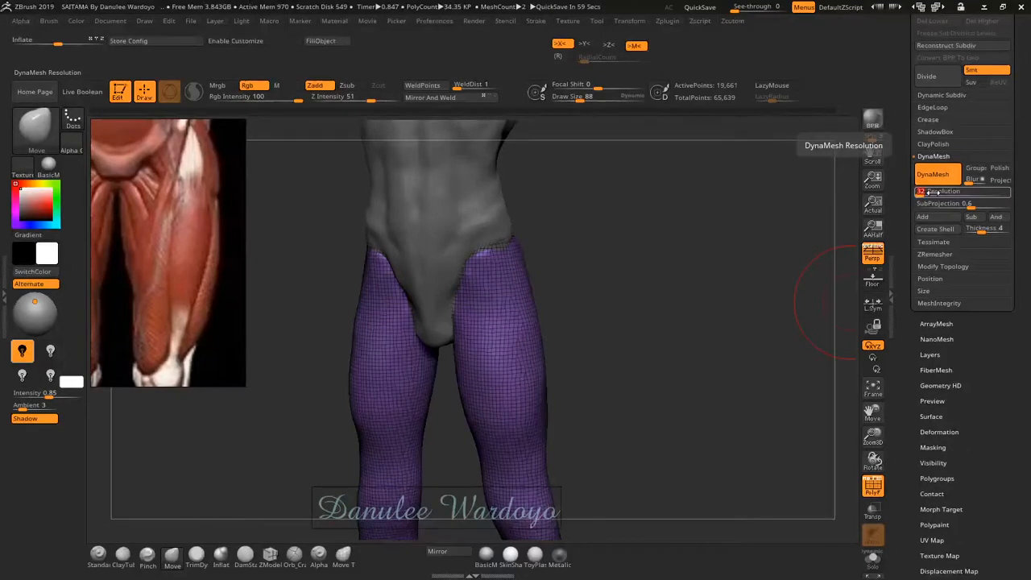
{"action": "type", "text": "10"}
{"action": "key", "text": "Return"}
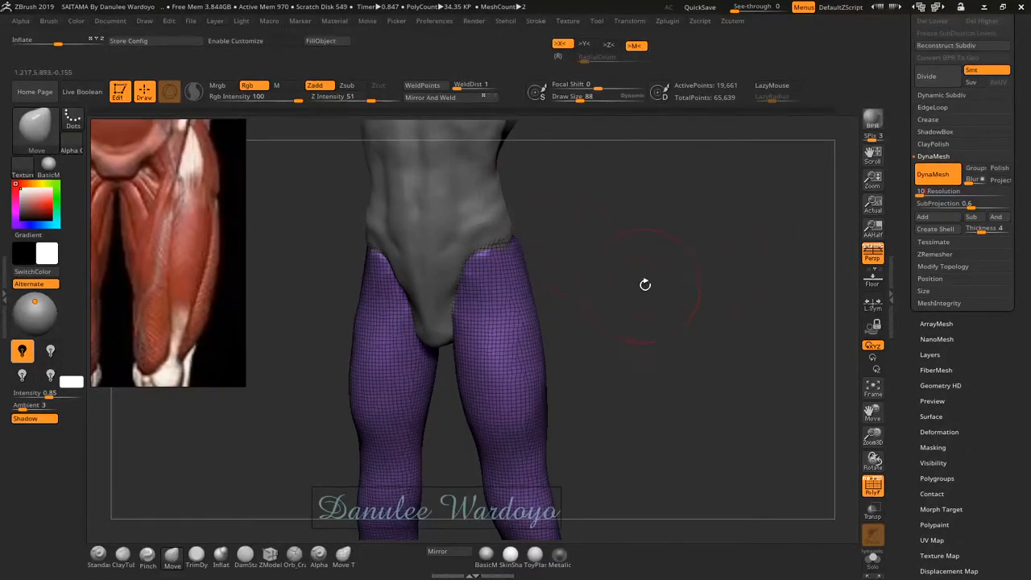
{"action": "key", "text": "ctrl"}
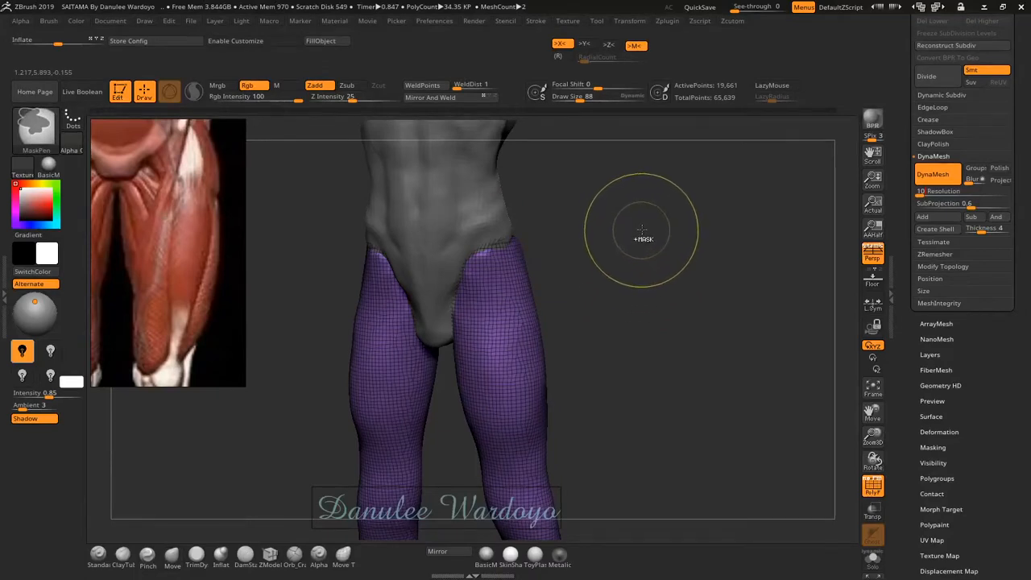
{"action": "left_click", "coordinate": [624, 216], "text": "ctrl"}
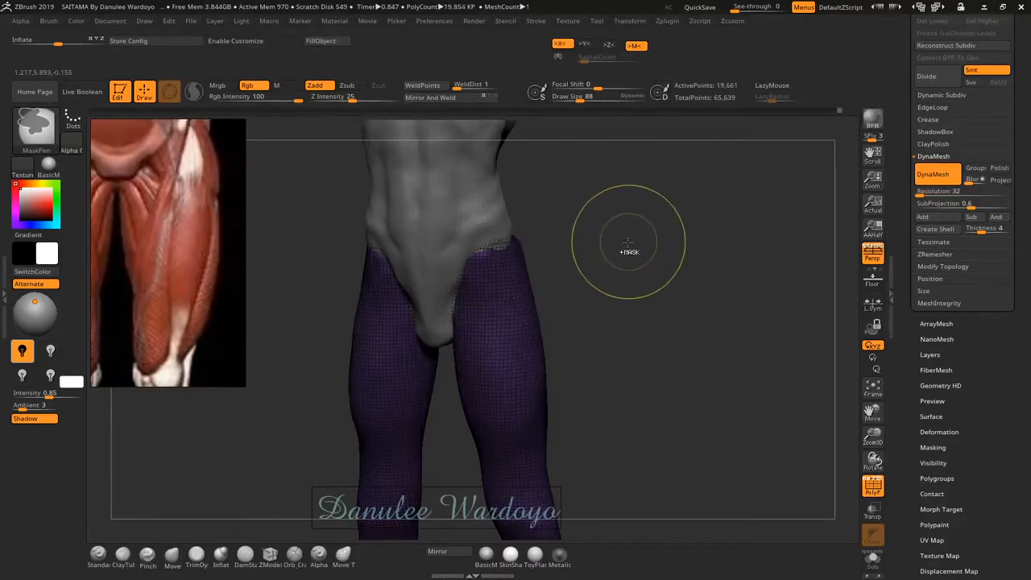
{"action": "left_click", "coordinate": [628, 241], "text": "ctrl"}
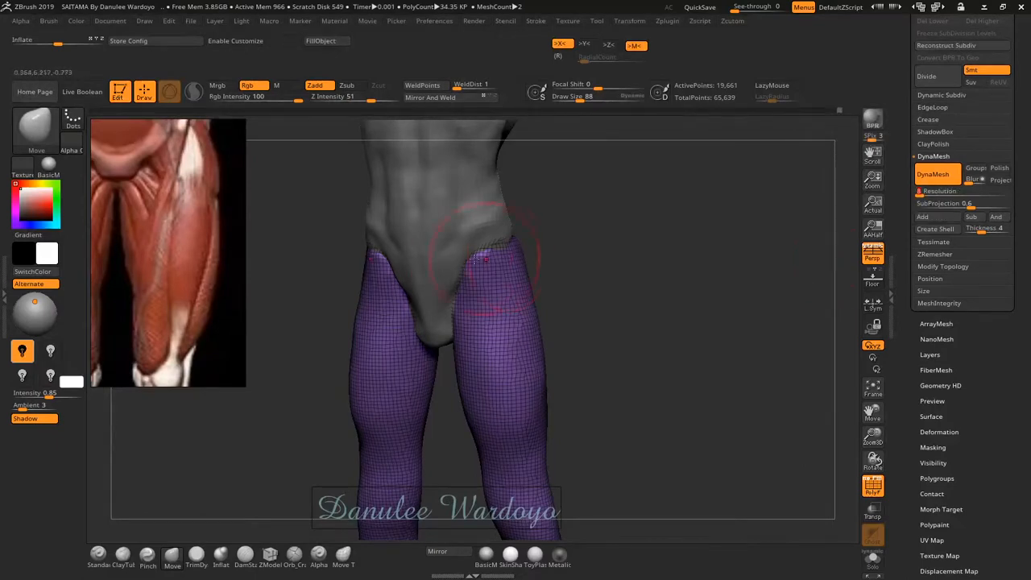
- Remesh the legs with DynaMesh at resolution 16 and adjust the outer thigh contour with the Move brush
{"action": "key", "text": "ctrl"}
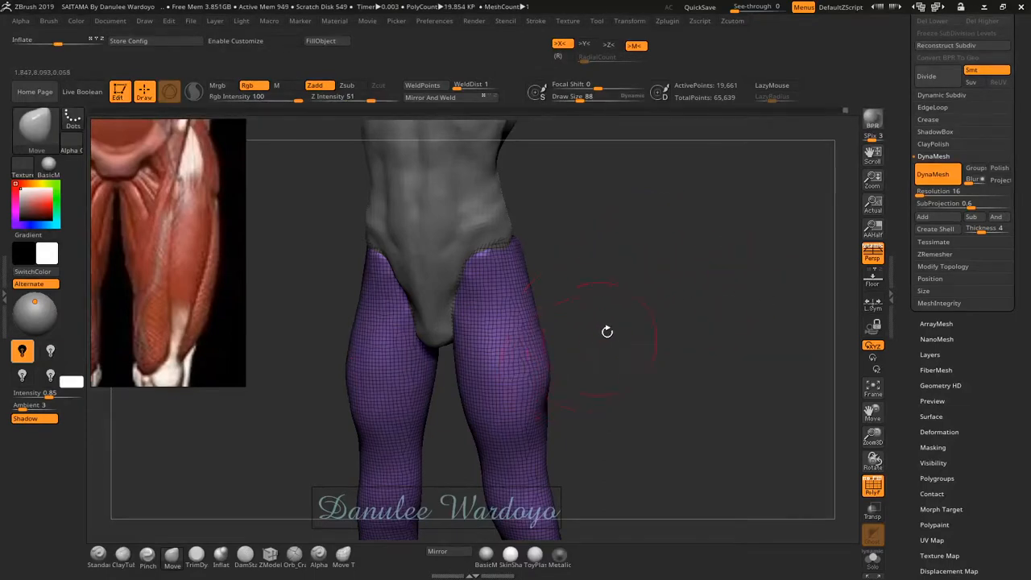
{"action": "left_click_drag", "start_coordinate": [636, 297], "coordinate": [630, 363], "text": "ctrl"}
{"action": "left_click_drag", "start_coordinate": [541, 354], "coordinate": [551, 368]}
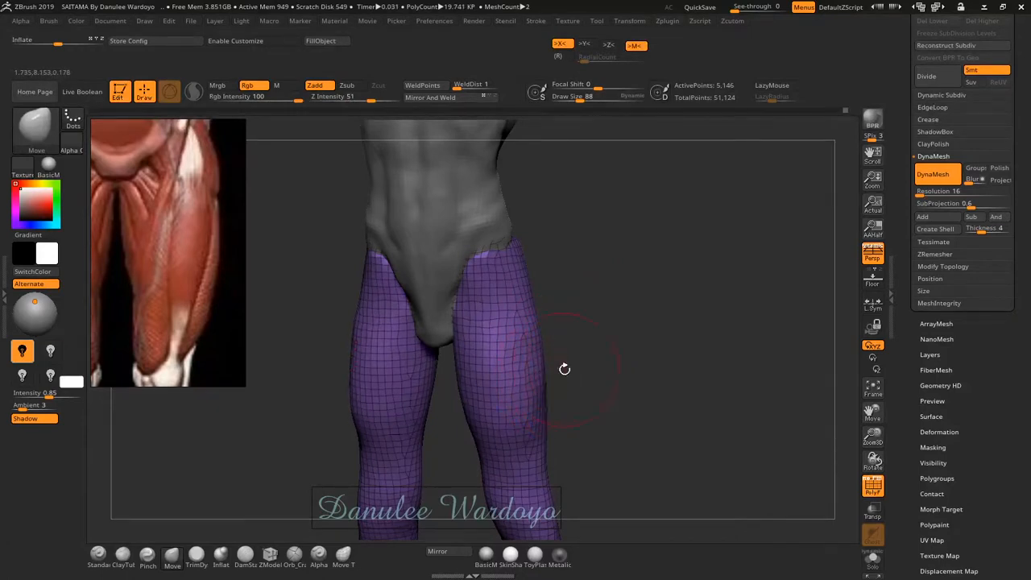
{"action": "left_click_drag", "start_coordinate": [564, 368], "coordinate": [649, 335]}
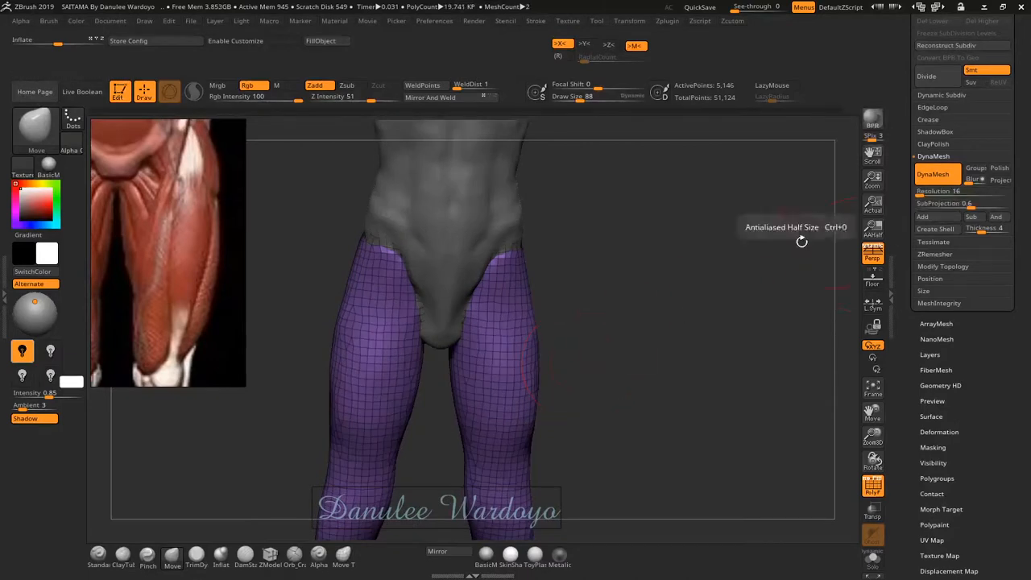
- Check the remeshed thighs from the side and front and hide the polygon wireframe
{"action": "mouse_move", "coordinate": [567, 320]}
{"action": "left_mouse_down"}
{"action": "mouse_move", "coordinate": [629, 323]}
{"action": "mouse_move", "coordinate": [572, 324]}
{"action": "mouse_move", "coordinate": [514, 272]}
{"action": "left_mouse_up"}
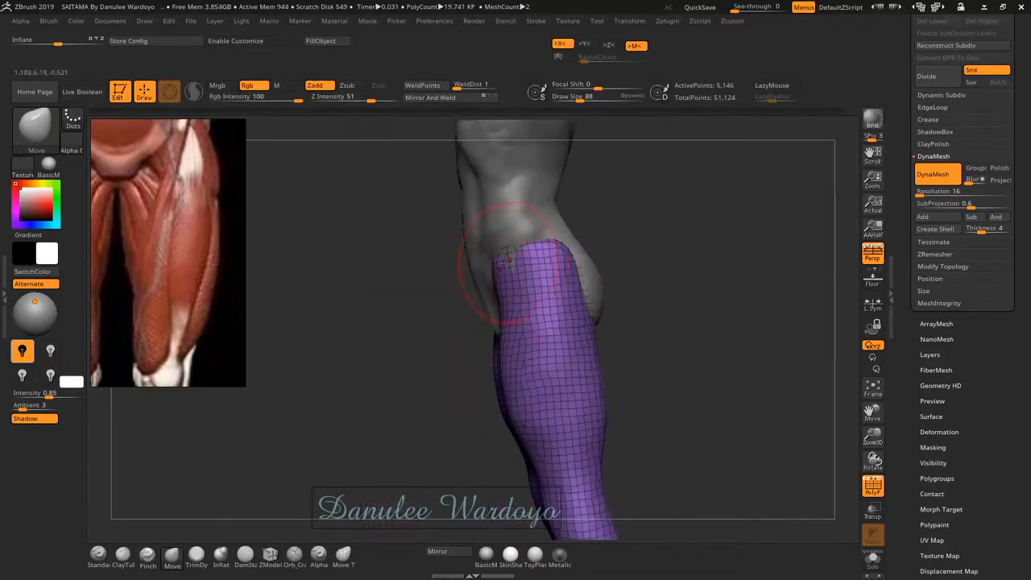
{"action": "mouse_move", "coordinate": [548, 240]}
{"action": "left_mouse_down"}
{"action": "mouse_move", "coordinate": [586, 315]}
{"action": "mouse_move", "coordinate": [615, 304]}
{"action": "mouse_move", "coordinate": [608, 276]}
{"action": "mouse_move", "coordinate": [614, 290]}
{"action": "mouse_move", "coordinate": [620, 342]}
{"action": "mouse_move", "coordinate": [600, 358]}
{"action": "mouse_move", "coordinate": [619, 424]}
{"action": "mouse_move", "coordinate": [612, 322]}
{"action": "mouse_move", "coordinate": [575, 331]}
{"action": "mouse_move", "coordinate": [599, 360]}
{"action": "left_mouse_up"}
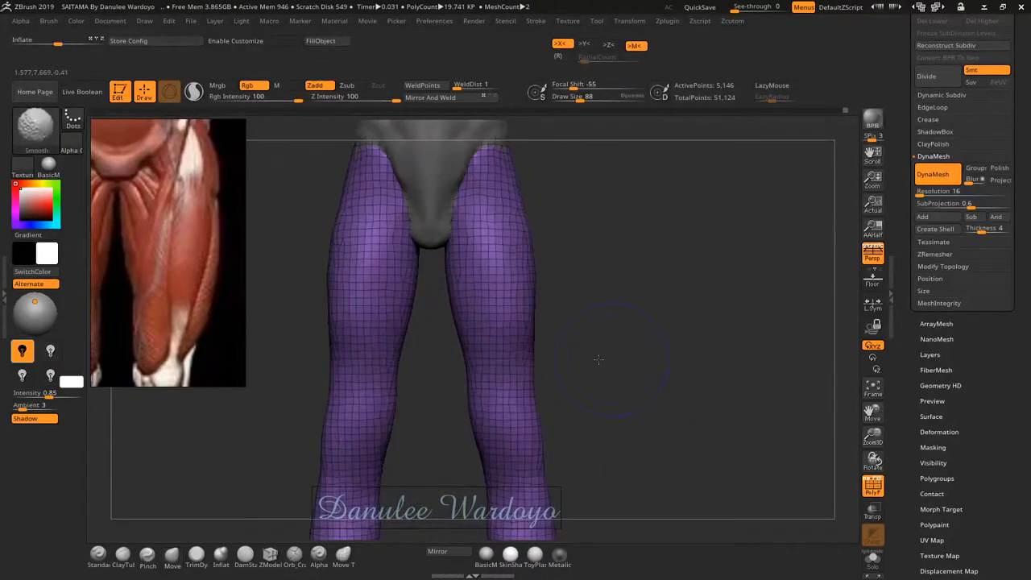
{"action": "key", "text": "shift+f"}
{"action": "key", "text": "shift+f"}
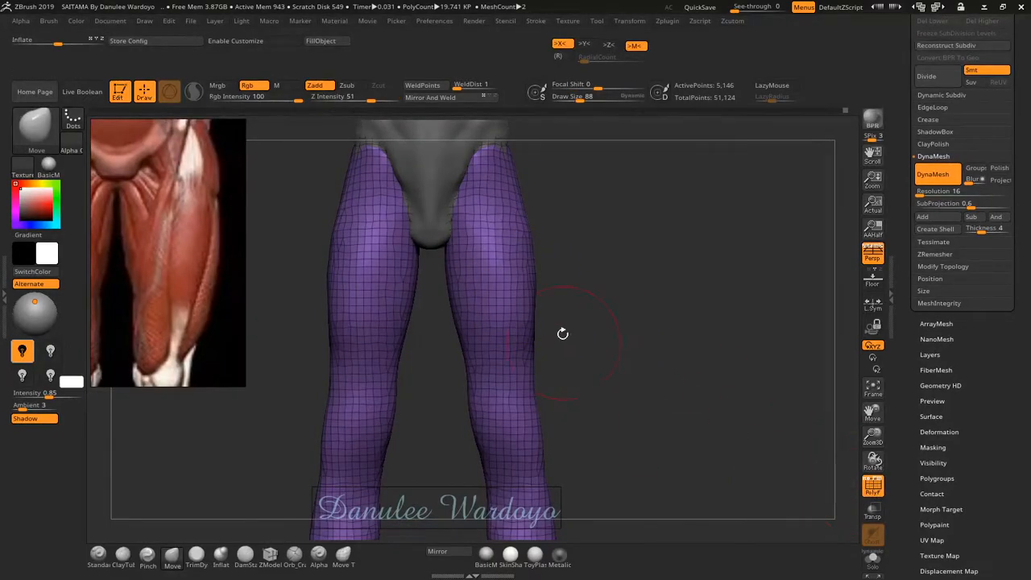
{"action": "key", "text": "shift+f"}
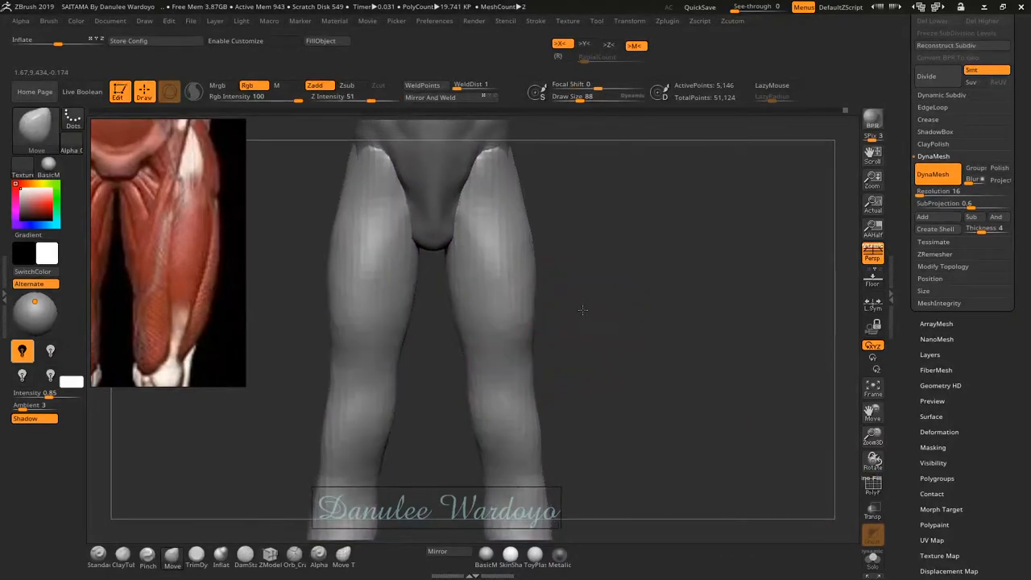
- Carve a muscle separation line down the front of the thighs with the DamStandard brush at draw size 32
{"action": "left_click_drag", "start_coordinate": [582, 268], "coordinate": [561, 335]}
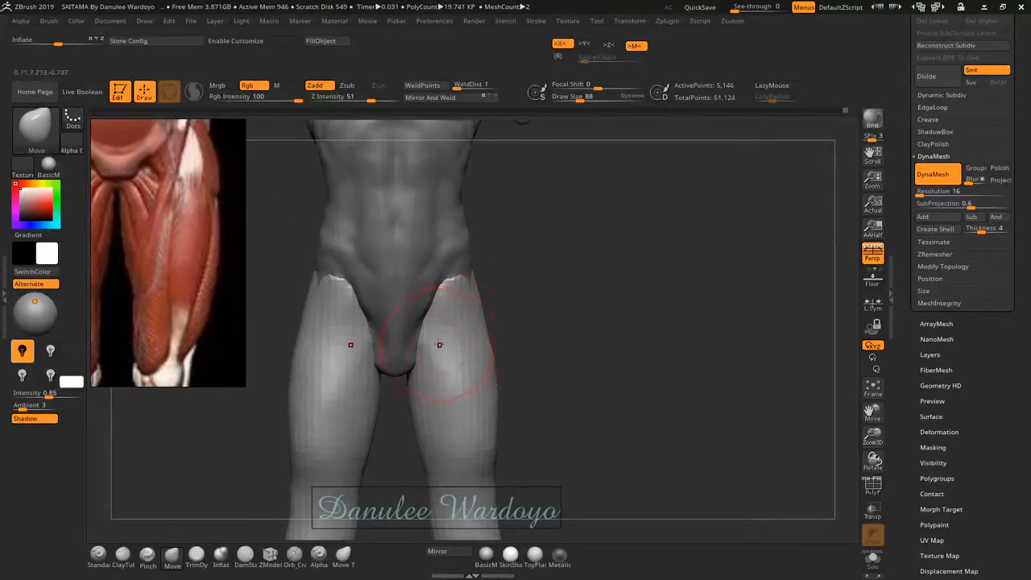
{"action": "key", "text": "b"}
{"action": "key", "text": "d"}
{"action": "key", "text": "s"}
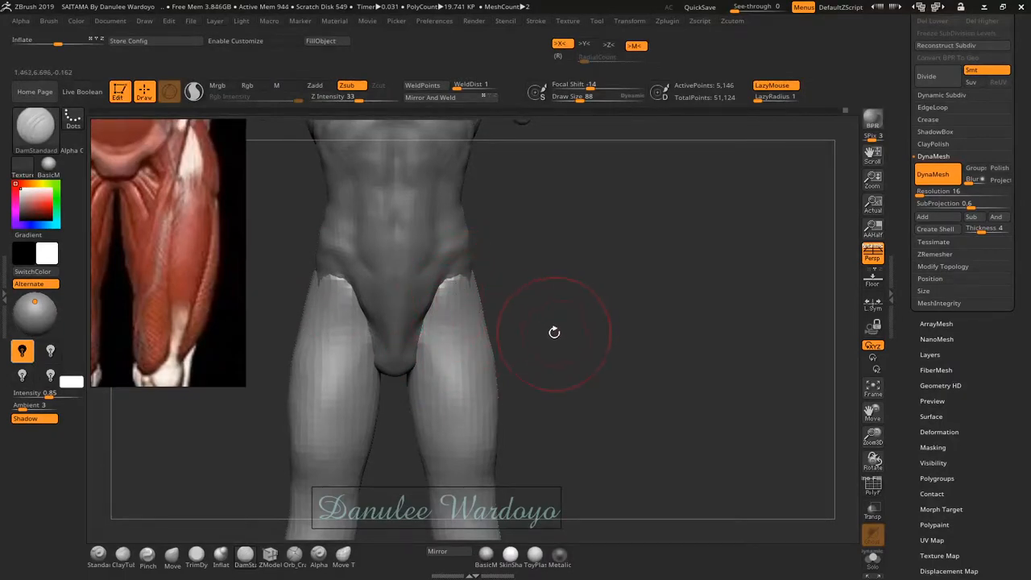
{"action": "key", "text": "b"}
{"action": "key", "text": "d"}
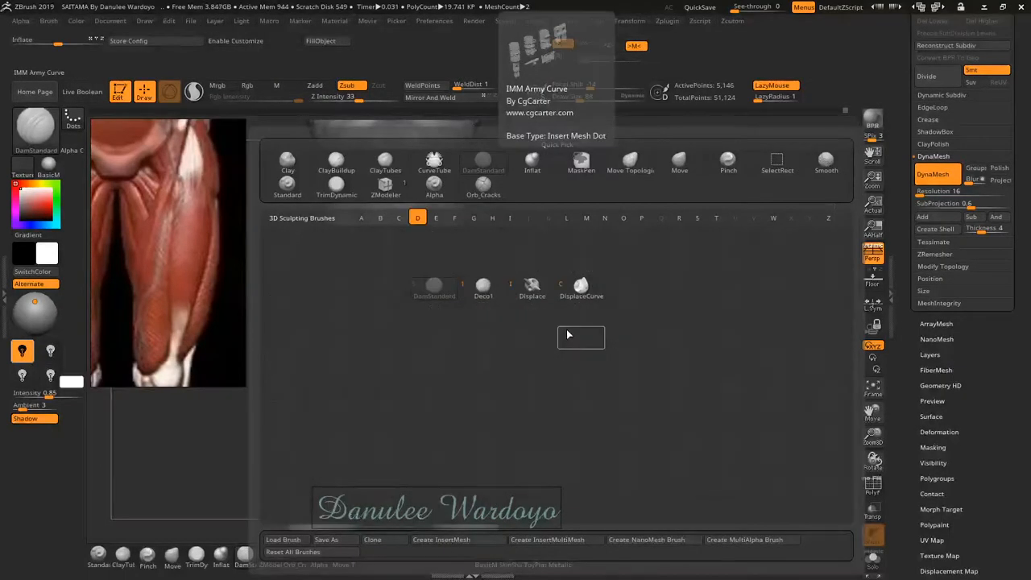
{"action": "key", "text": "s"}
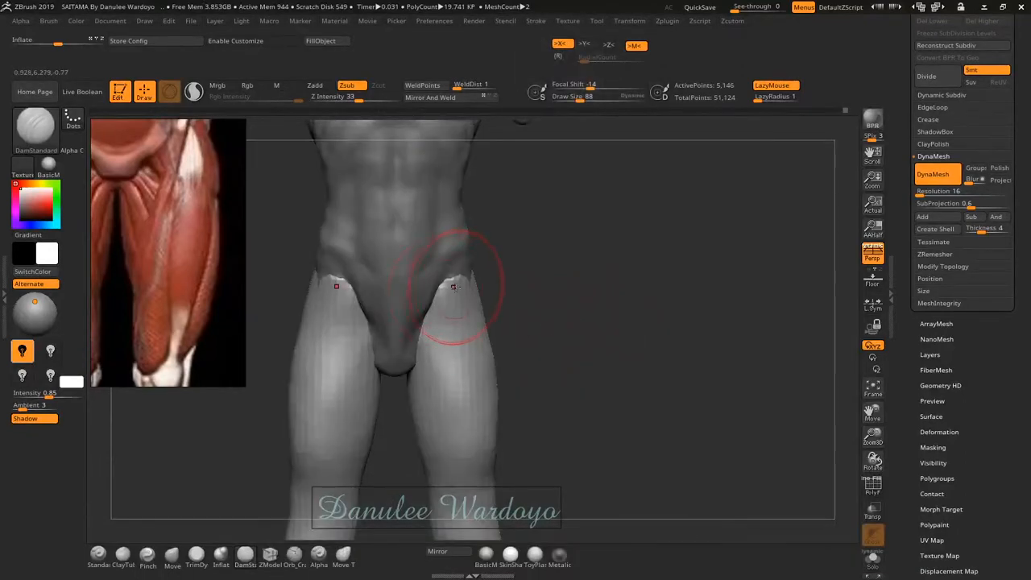
{"action": "left_click_drag", "start_coordinate": [446, 310], "coordinate": [436, 356]}
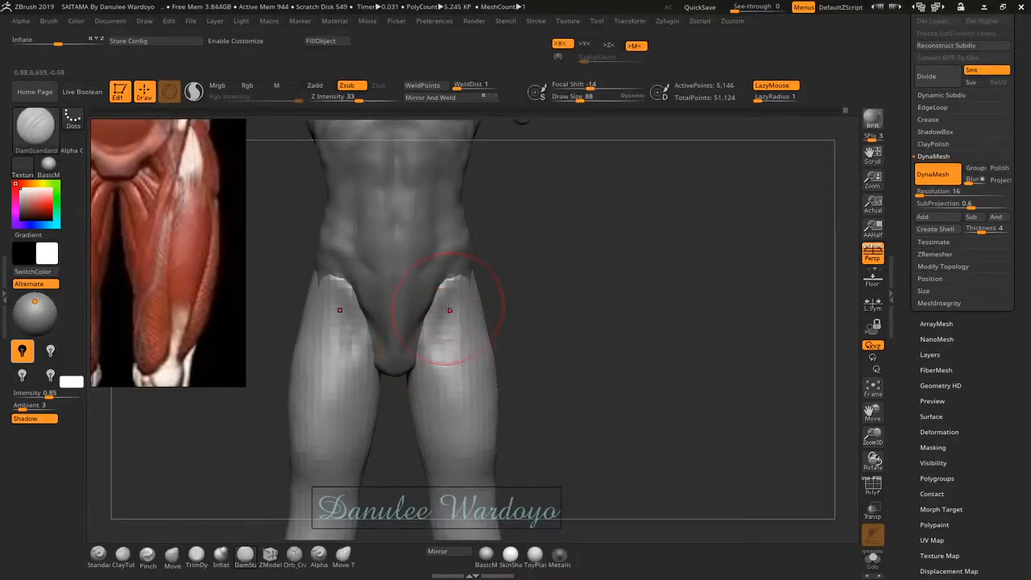
{"action": "key", "text": "ctrl+z"}
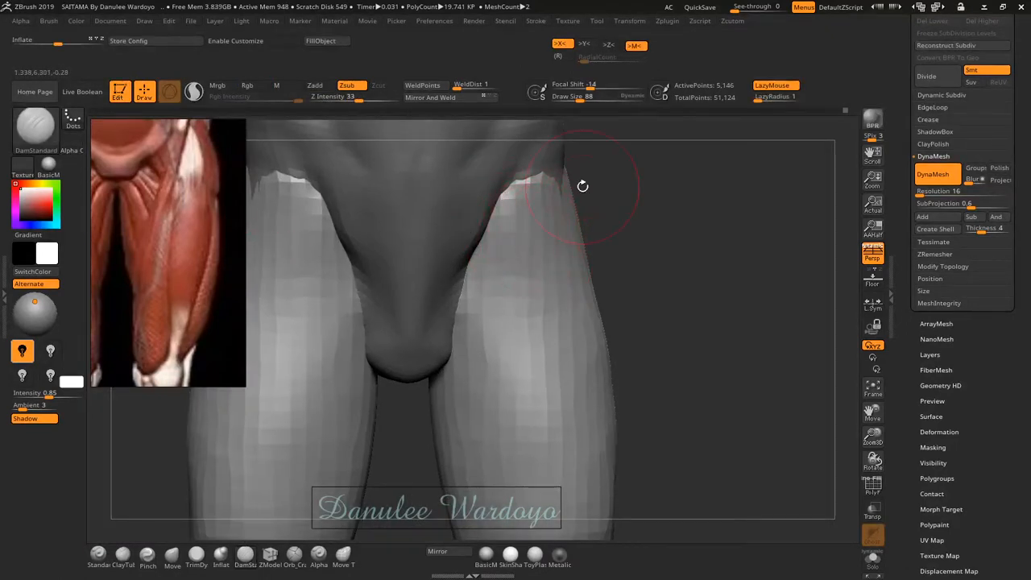
{"action": "key", "text": "bracketleft"}
{"action": "left_click_drag", "start_coordinate": [512, 318], "coordinate": [467, 447]}
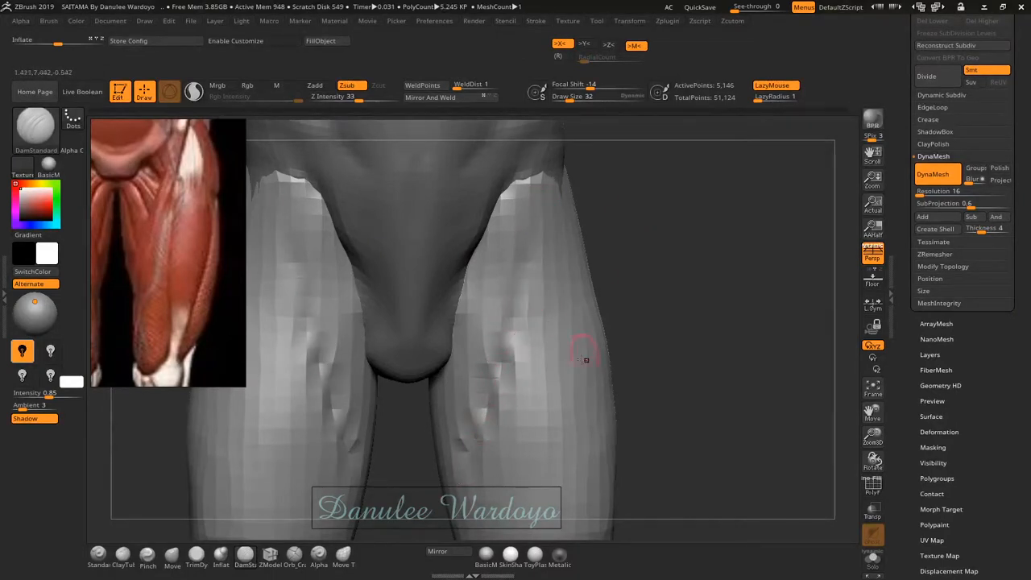
{"action": "left_click_drag", "start_coordinate": [666, 311], "coordinate": [688, 309]}
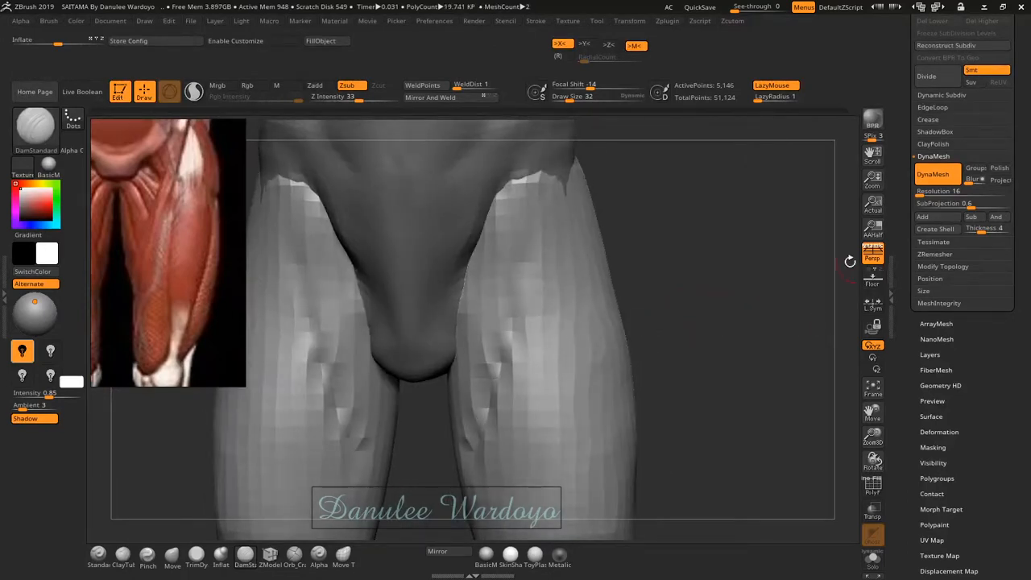
- Remesh the legs with DynaMesh at resolution 24 and check the new polygon density
{"action": "left_click", "coordinate": [942, 191]}
{"action": "type", "text": "24"}
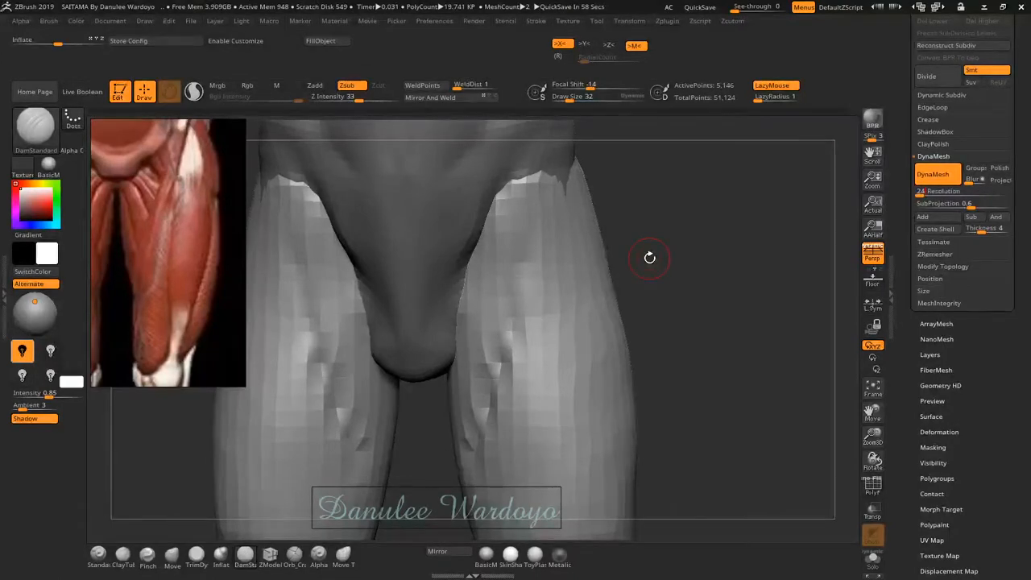
{"action": "key", "text": "Return"}
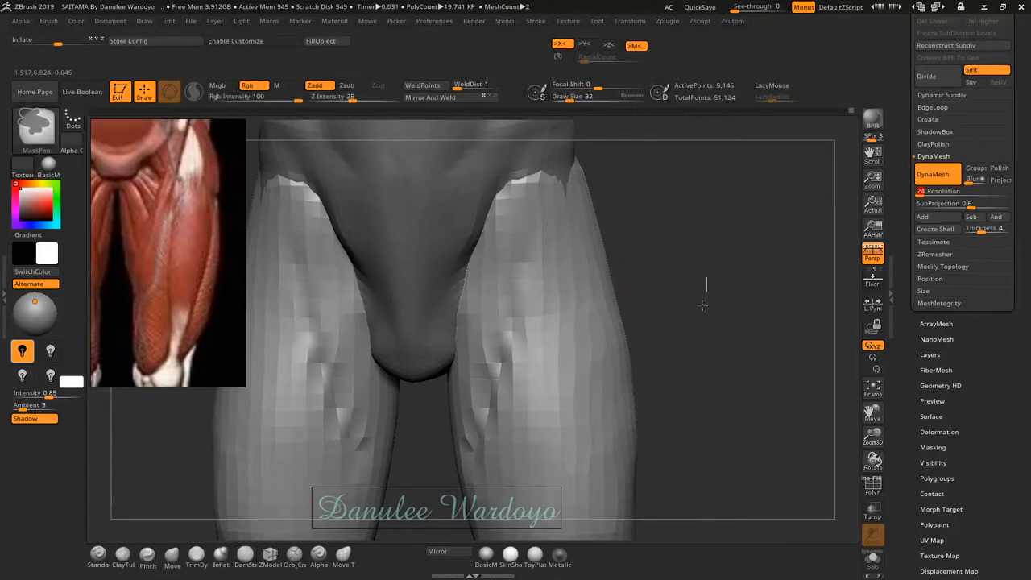
{"action": "left_click_drag", "start_coordinate": [702, 322], "coordinate": [684, 368], "text": "ctrl"}
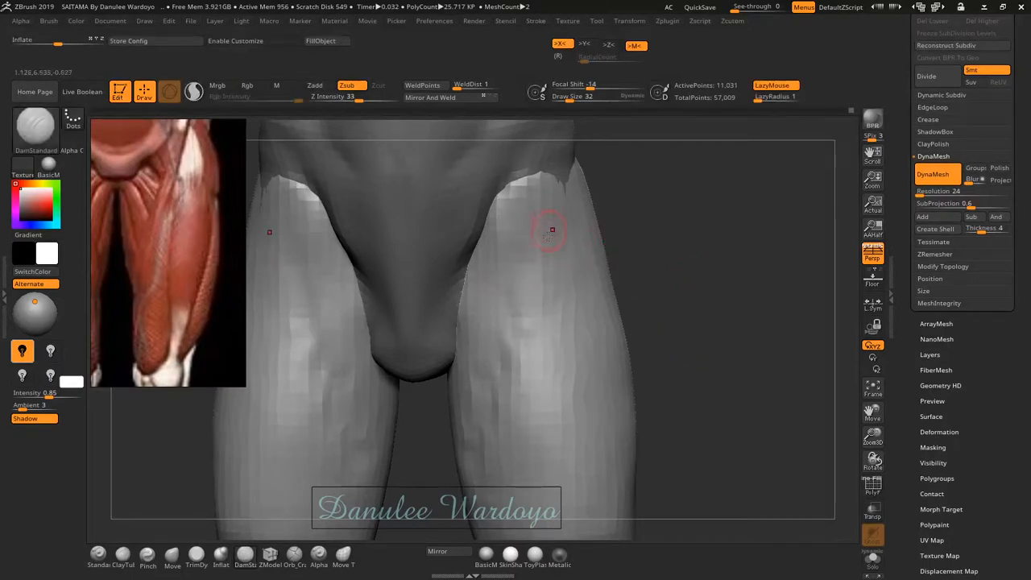
{"action": "key", "text": "shift+f"}
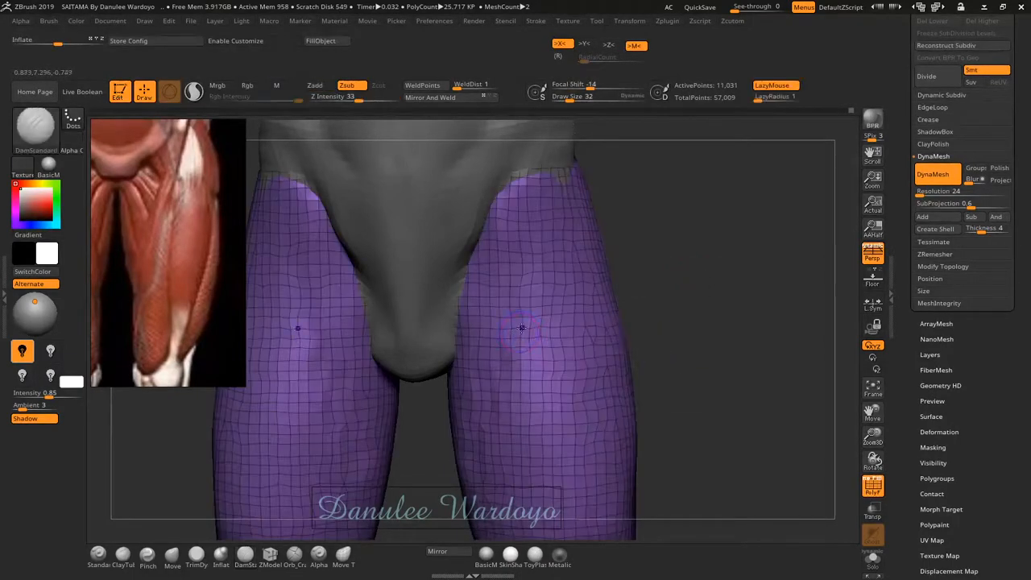
{"action": "key", "text": "shift+f"}
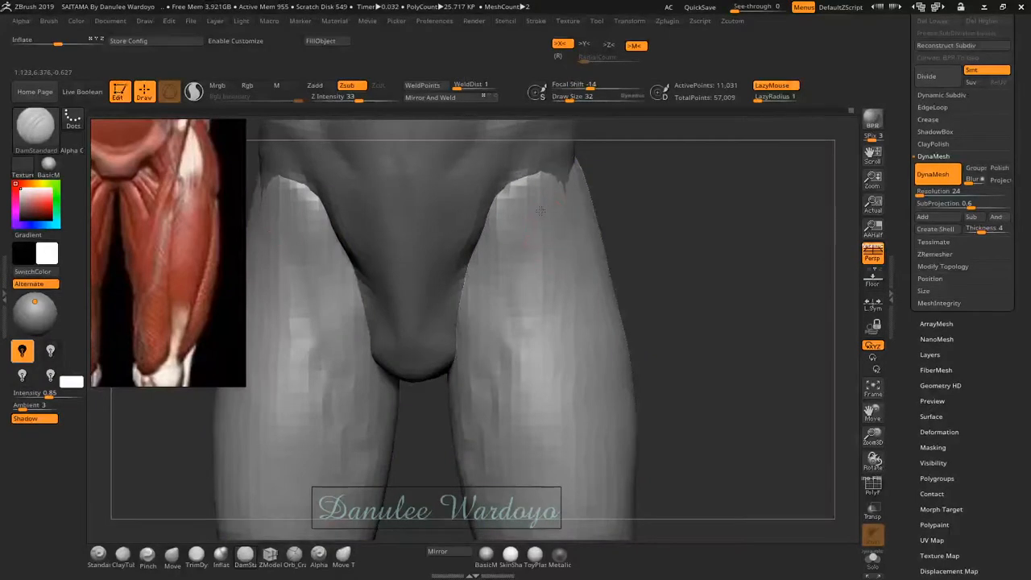
- Carve the diagonal muscle groove from the upper thigh towards the inner thigh and remesh the legs with DynaMesh
{"action": "left_click_drag", "start_coordinate": [538, 259], "coordinate": [508, 393]}
{"action": "left_click_drag", "start_coordinate": [526, 313], "coordinate": [483, 467]}
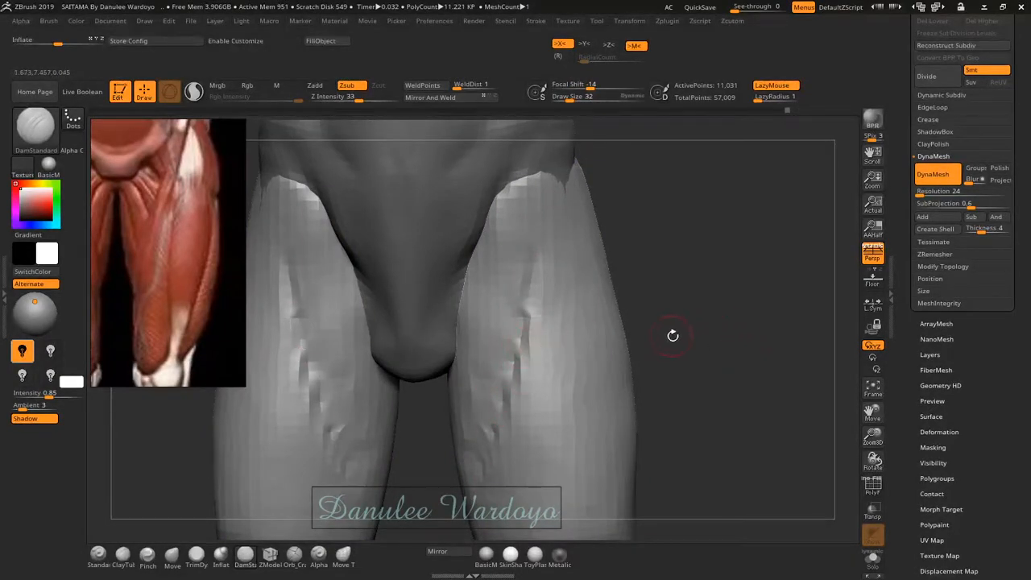
{"action": "left_click_drag", "start_coordinate": [720, 322], "coordinate": [688, 382], "text": "ctrl"}
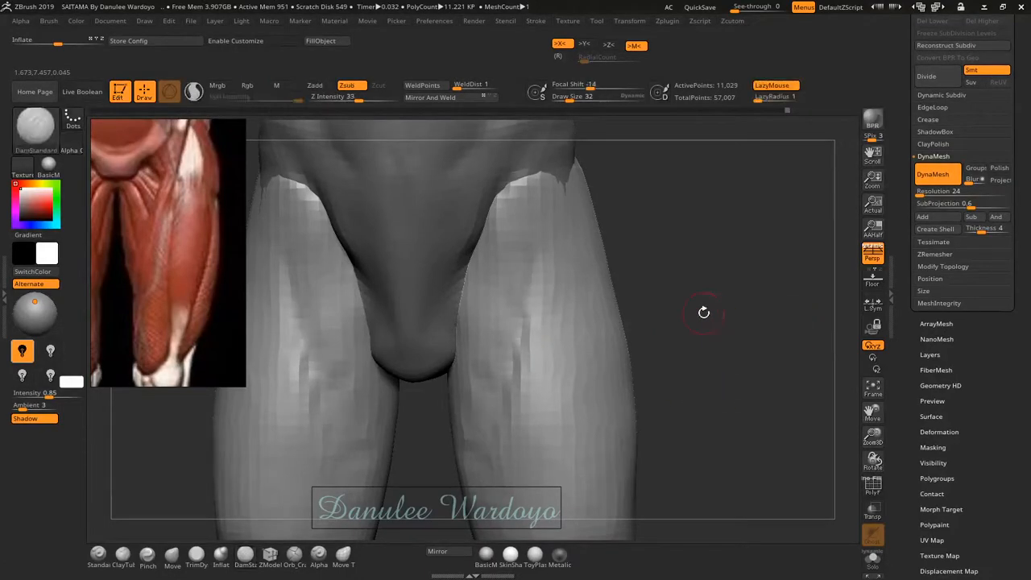
- Set the DynaMesh resolution to 32 and try to remesh the legs at this density
{"action": "left_click", "coordinate": [937, 193]}
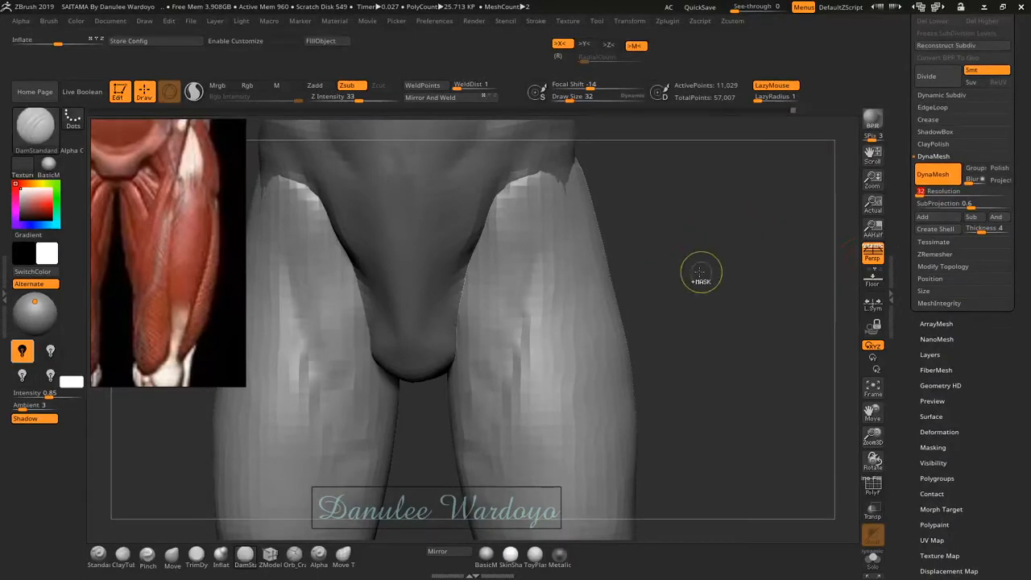
{"action": "key", "text": "ctrl"}
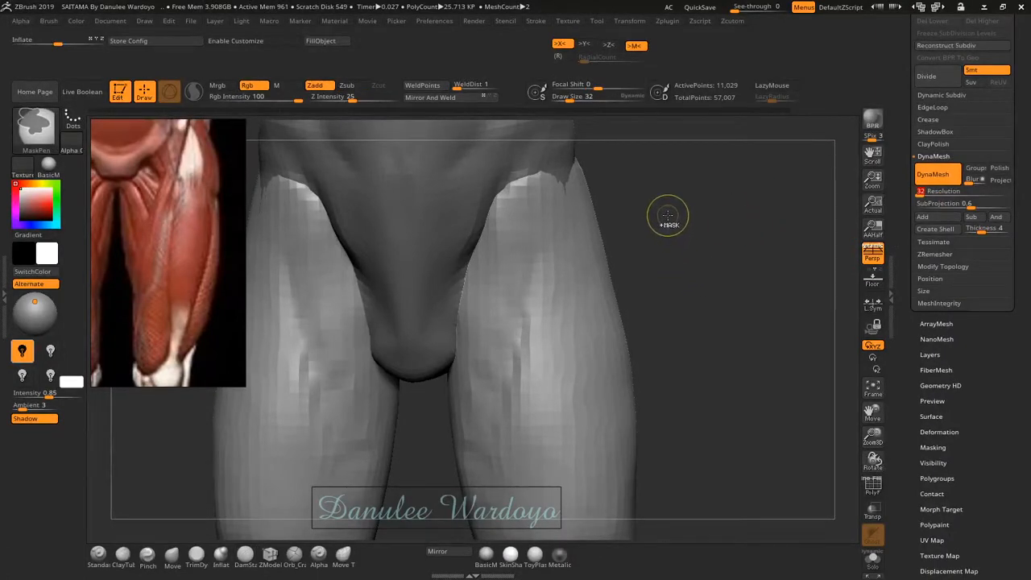
{"action": "mouse_move", "coordinate": [668, 216]}
{"action": "left_mouse_down", "text": "ctrl"}
{"action": "mouse_move", "coordinate": [660, 302]}
{"action": "mouse_move", "coordinate": [681, 311]}
{"action": "mouse_move", "coordinate": [696, 364]}
{"action": "left_mouse_up", "text": "ctrl"}
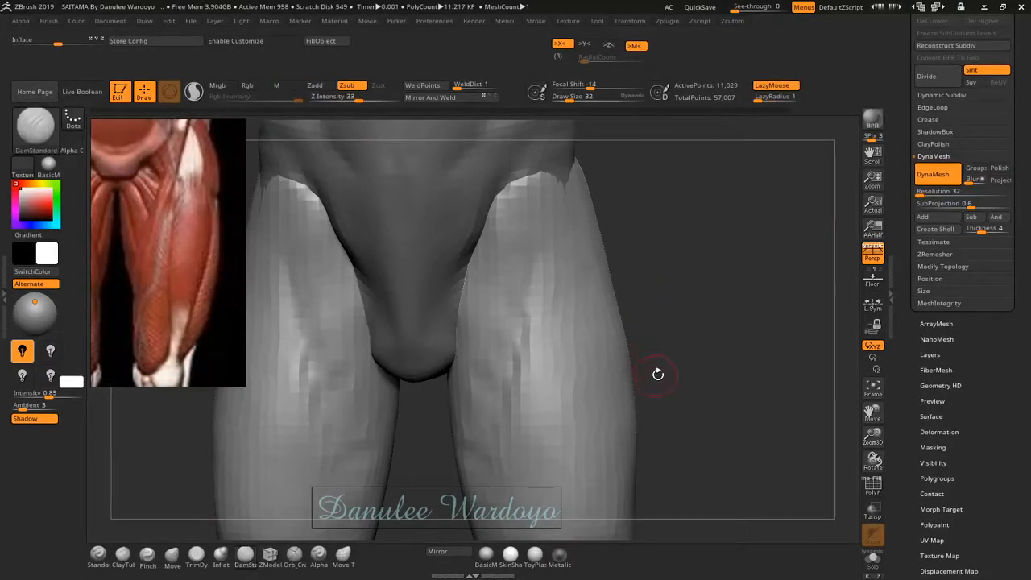
{"action": "key", "text": "shift+f"}
{"action": "key", "text": "shift+f"}
{"action": "mouse_move", "coordinate": [720, 343]}
{"action": "left_mouse_down", "text": "ctrl"}
{"action": "mouse_move", "coordinate": [720, 388]}
{"action": "mouse_move", "coordinate": [710, 393]}
{"action": "left_mouse_up", "text": "ctrl"}
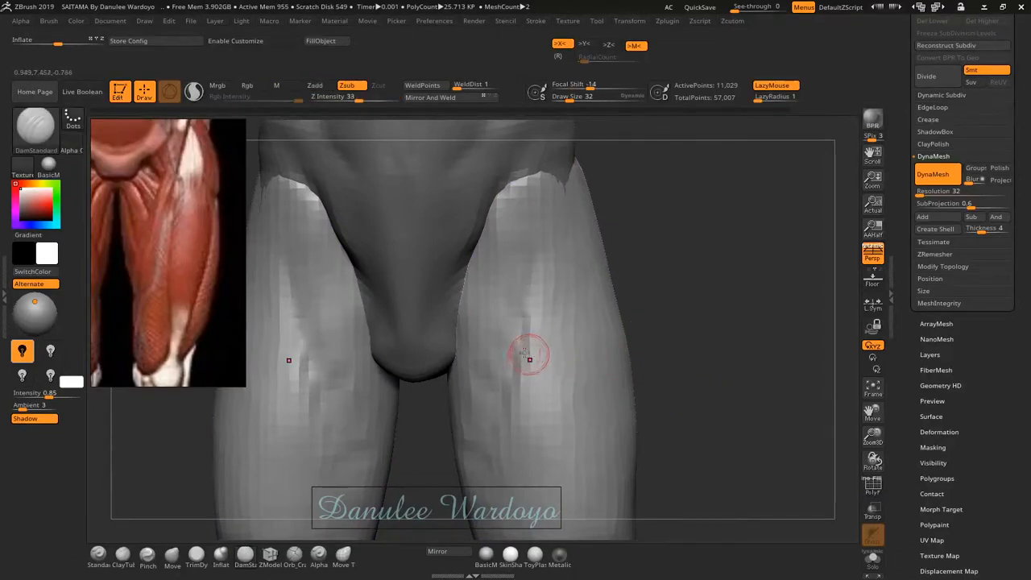
- Smooth the carved groove on the front of the thighs and the area near the top of the legs
{"action": "left_click_drag", "start_coordinate": [527, 319], "coordinate": [540, 284], "text": "shift"}
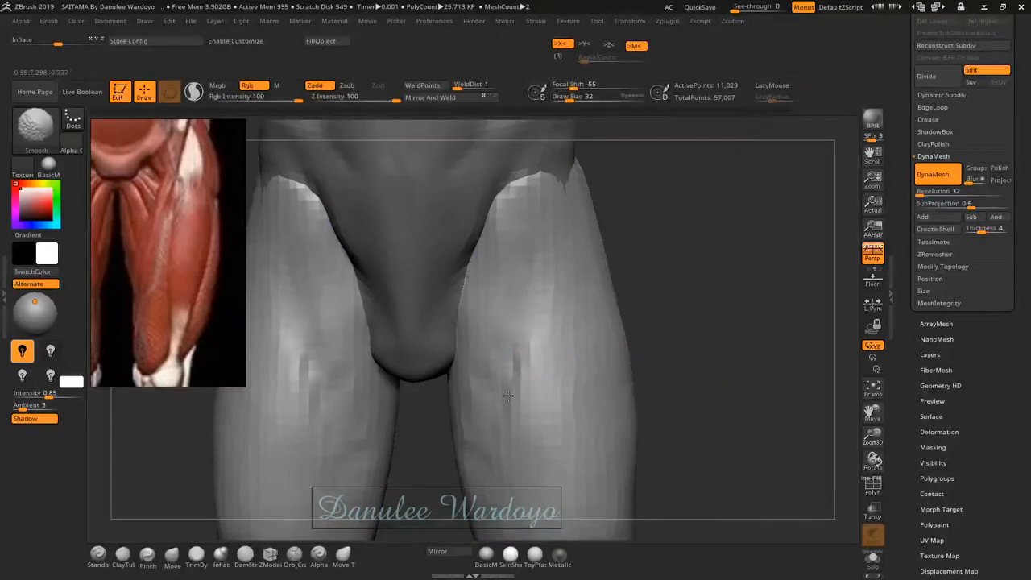
{"action": "left_click_drag", "start_coordinate": [507, 394], "coordinate": [521, 371], "text": "shift"}
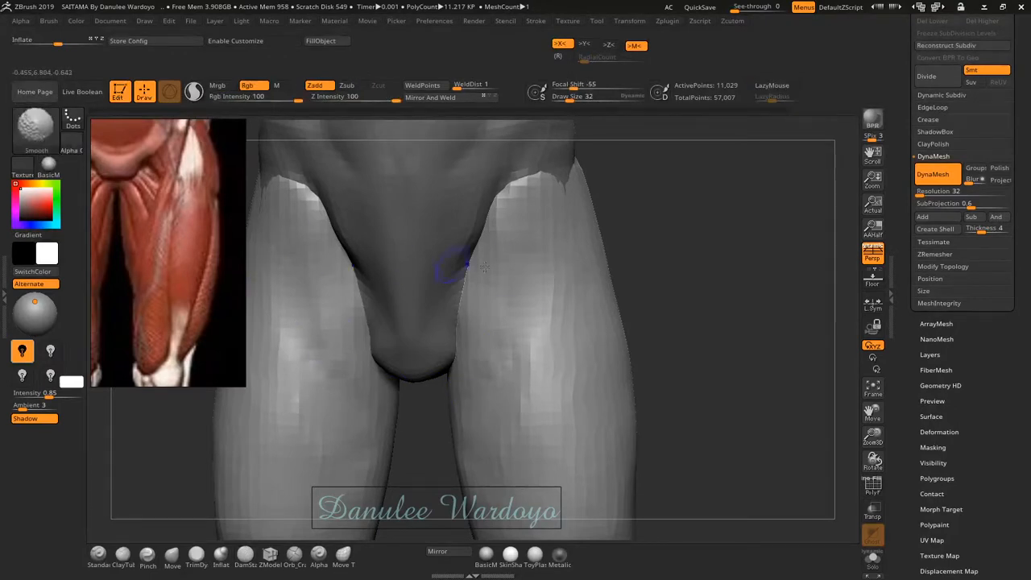
{"action": "left_click_drag", "start_coordinate": [524, 366], "coordinate": [525, 370], "text": "shift"}
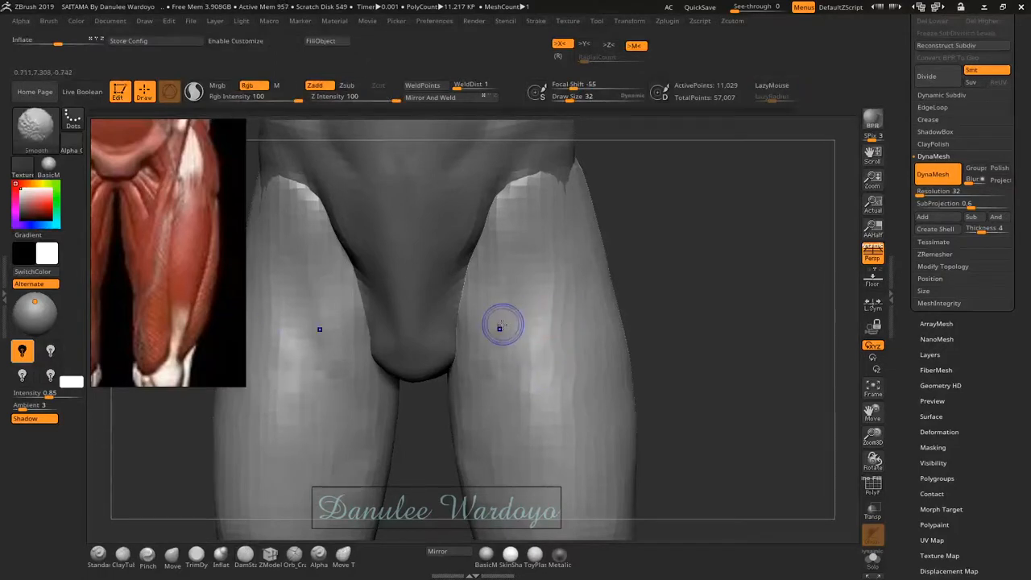
{"action": "left_click_drag", "start_coordinate": [520, 202], "coordinate": [517, 193], "text": "shift"}
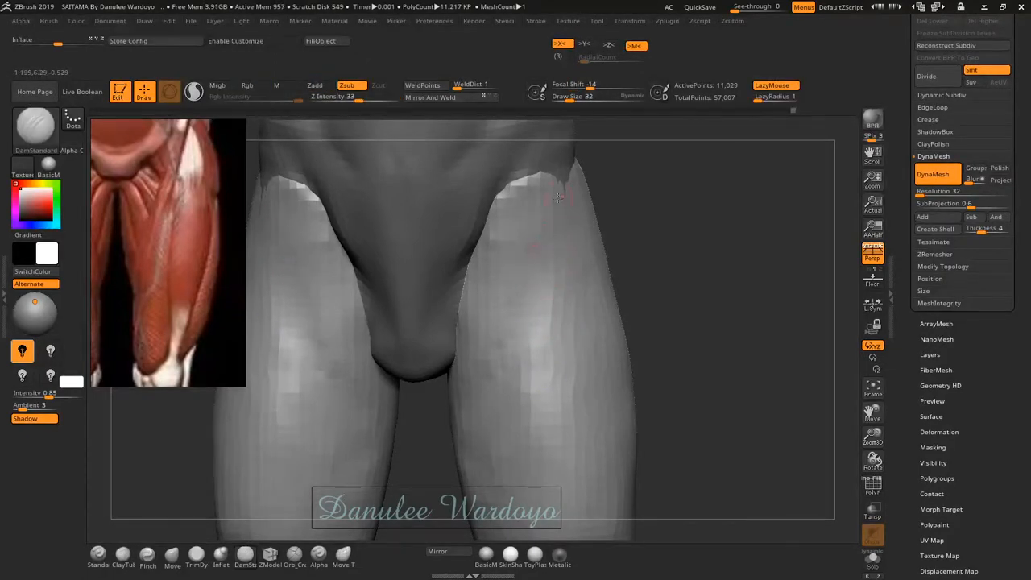
- Recarve the diagonal thigh groove with DamStandard from the hip down to the inner side above the knee
{"action": "left_click_drag", "start_coordinate": [550, 239], "coordinate": [512, 411]}
{"action": "mouse_move", "coordinate": [533, 363]}
{"action": "left_mouse_down"}
{"action": "mouse_move", "coordinate": [550, 315]}
{"action": "mouse_move", "coordinate": [509, 458]}
{"action": "left_mouse_up"}
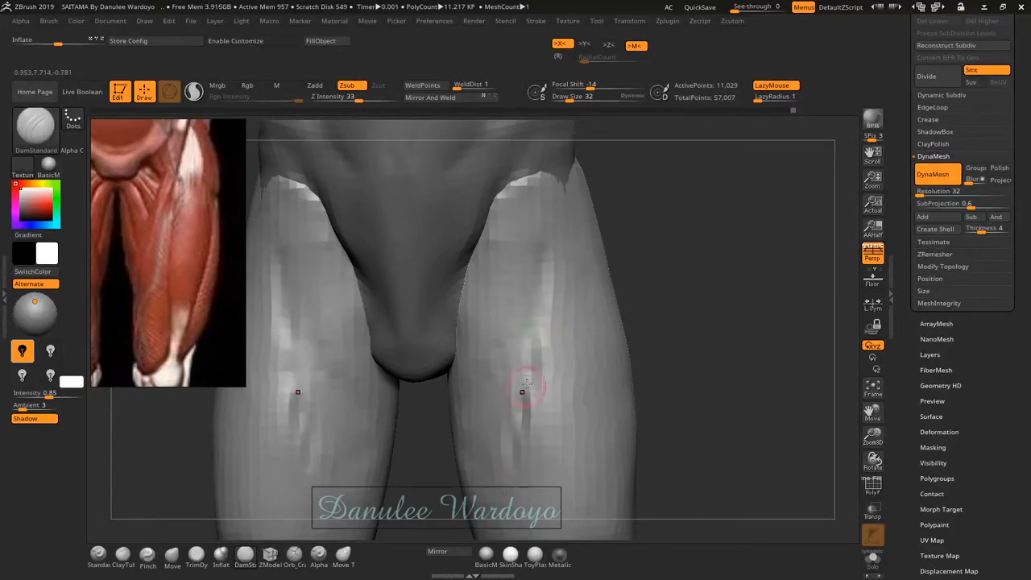
{"action": "right_click_drag", "start_coordinate": [519, 464], "coordinate": [562, 323], "text": "alt"}
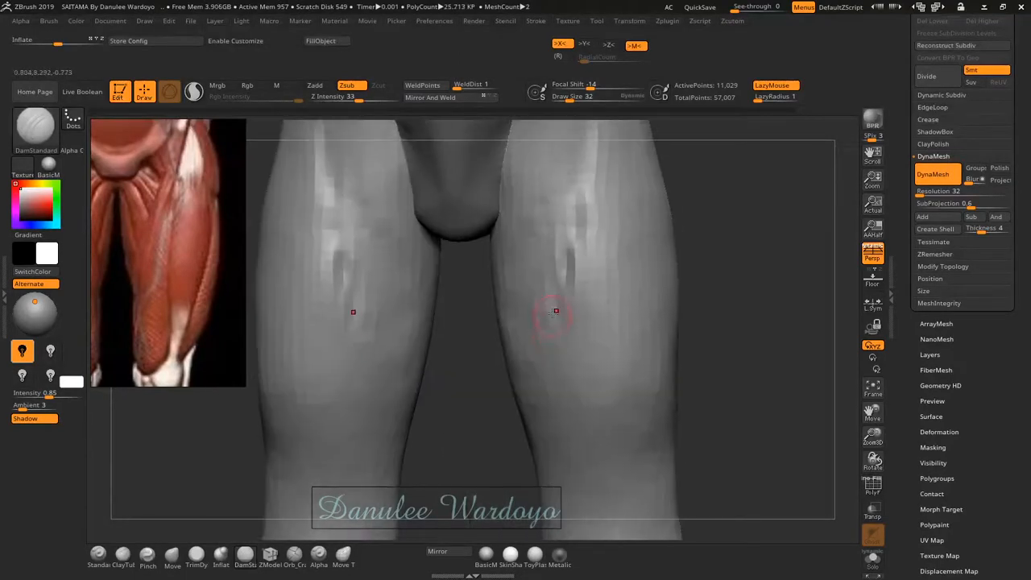
{"action": "mouse_move", "coordinate": [545, 330]}
{"action": "left_mouse_down"}
{"action": "mouse_move", "coordinate": [531, 402]}
{"action": "mouse_move", "coordinate": [541, 387]}
{"action": "left_mouse_up"}
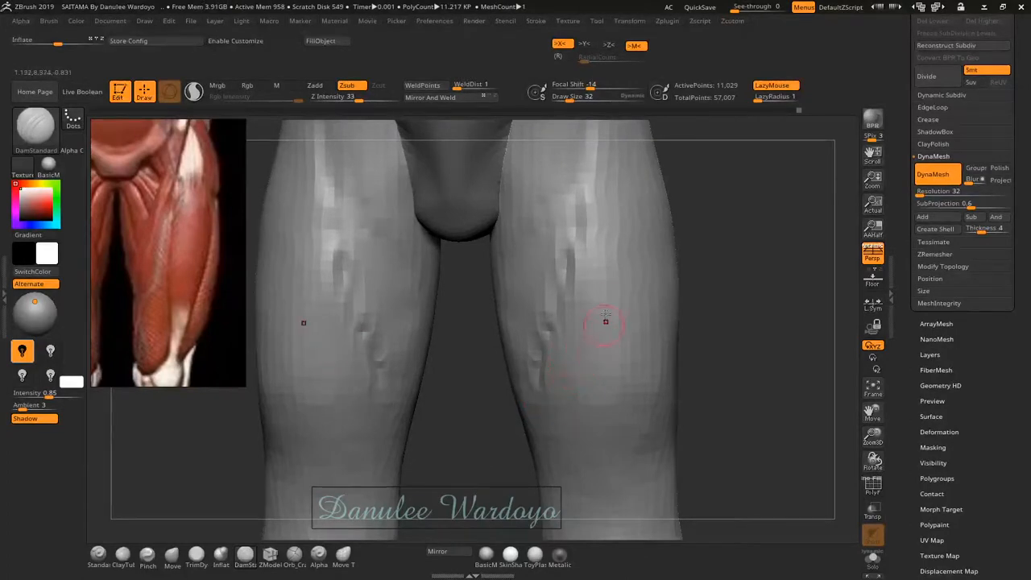
- Show the figure's torso and legs, enlarge the reference image window and frame the front-facing full-body muscle figure in it
{"action": "mouse_move", "coordinate": [585, 357]}
{"action": "right_mouse_down", "text": "ctrl"}
{"action": "mouse_move", "coordinate": [573, 318]}
{"action": "mouse_move", "coordinate": [466, 225]}
{"action": "right_mouse_up", "text": "ctrl"}
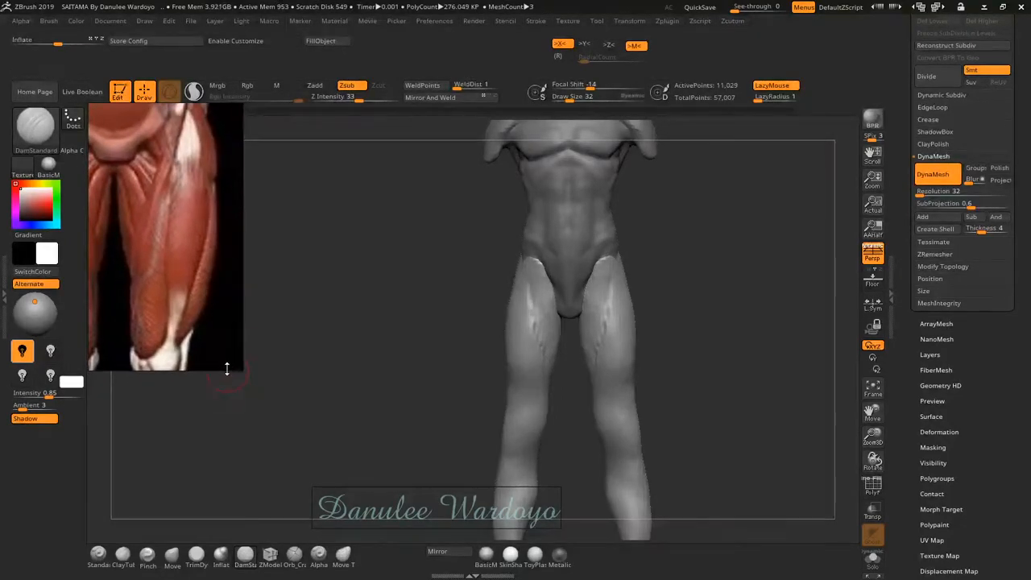
{"action": "left_click_drag", "start_coordinate": [226, 368], "coordinate": [236, 440]}
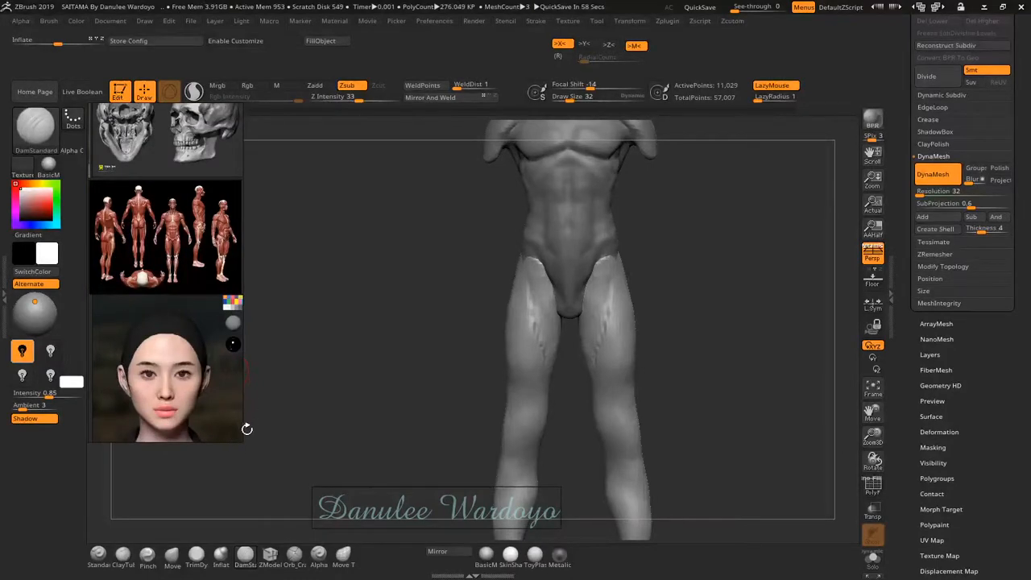
{"action": "left_click_drag", "start_coordinate": [240, 441], "coordinate": [270, 468]}
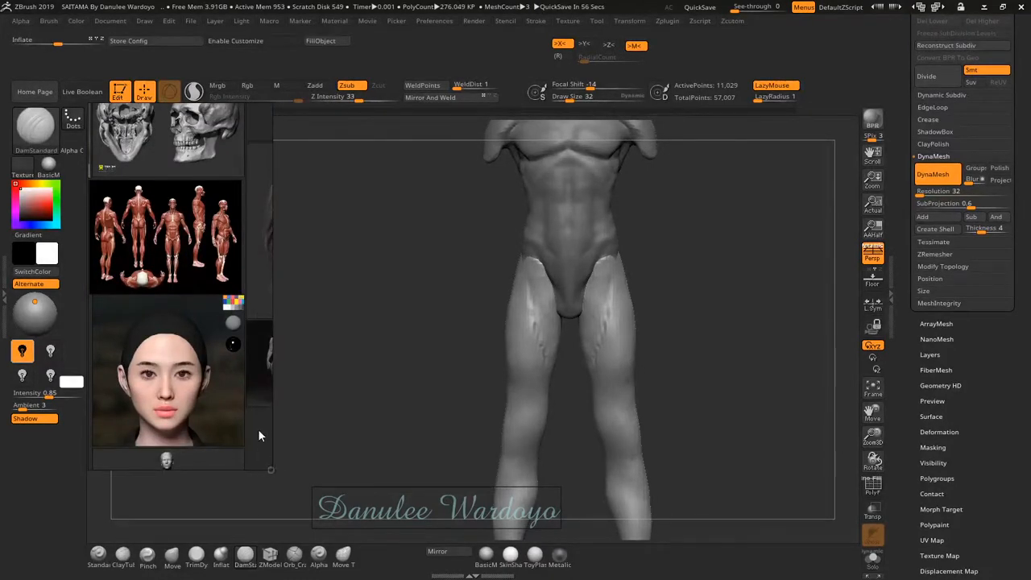
{"action": "scroll", "coordinate": [254, 432], "scroll_direction": "up", "scroll_amount": 1}
{"action": "scroll", "coordinate": [181, 169], "scroll_direction": "up", "scroll_amount": 4}
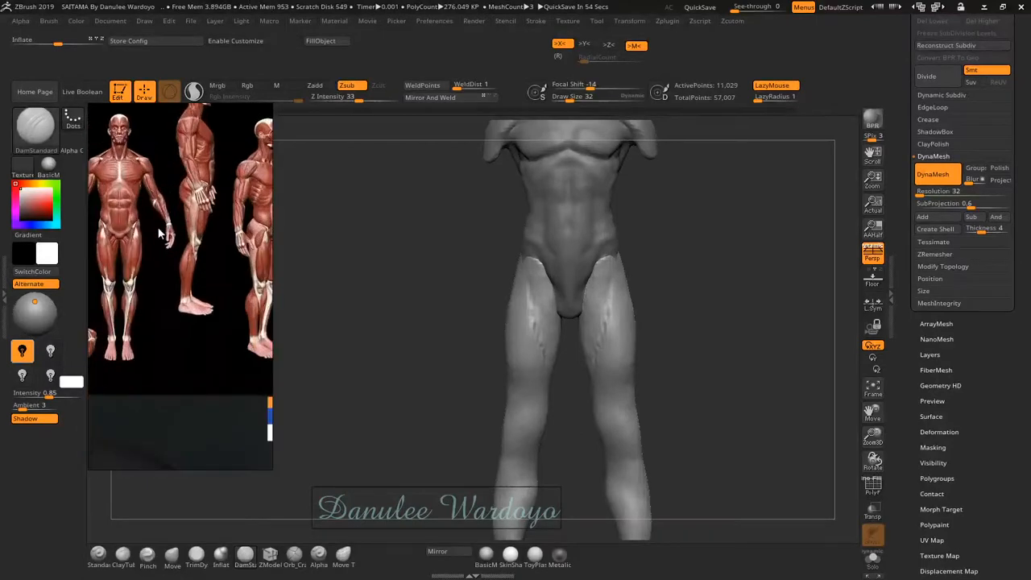
{"action": "scroll", "coordinate": [154, 230], "scroll_direction": "down", "scroll_amount": 2}
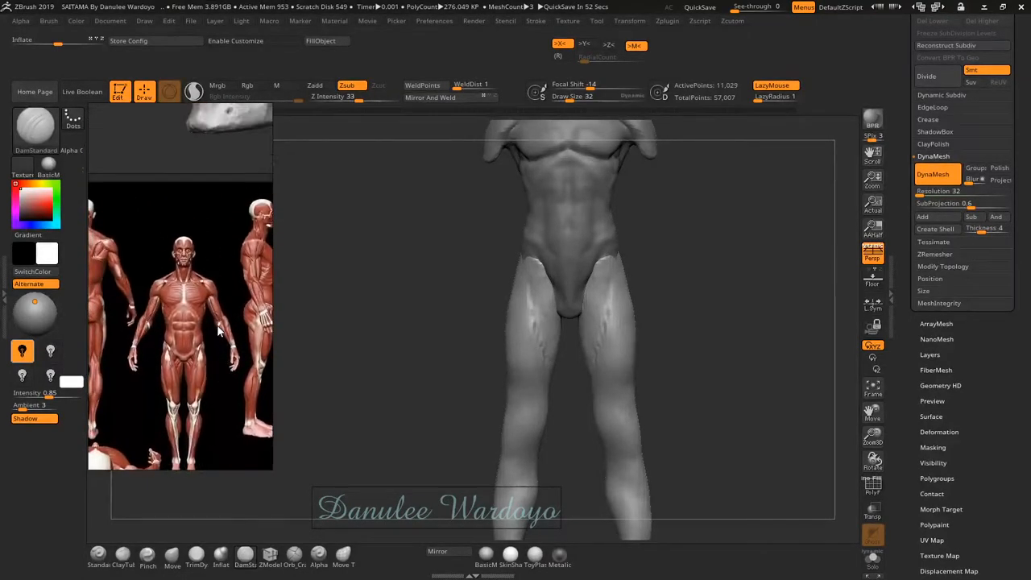
- Frame the reference's front thighs and carve the front thigh muscle's outline with DamStandard, curving it inward above the inner knee
{"action": "scroll", "coordinate": [211, 324], "scroll_direction": "up", "scroll_amount": 2}
{"action": "scroll", "coordinate": [200, 318], "scroll_direction": "up", "scroll_amount": 3}
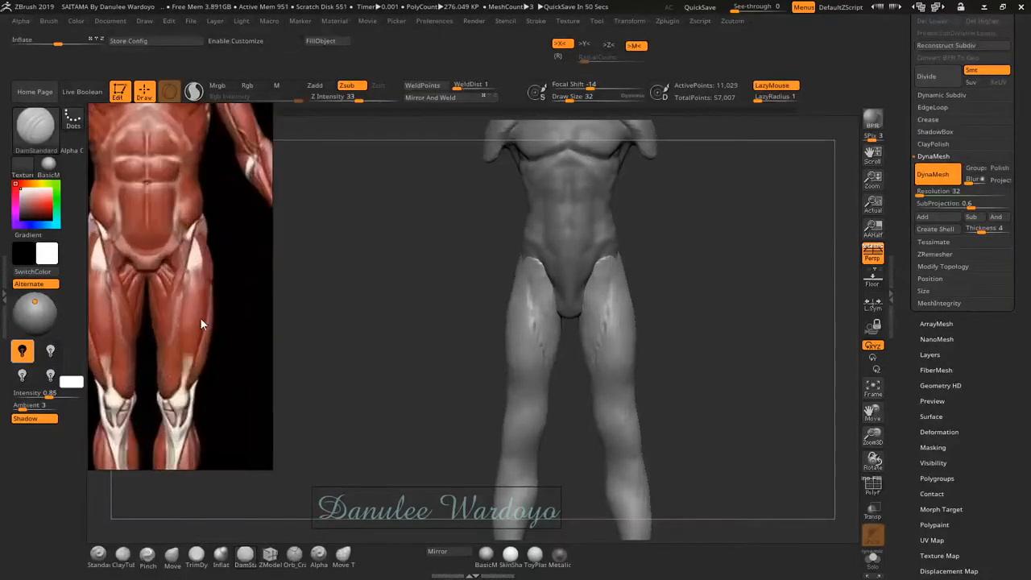
{"action": "middle_click_drag", "start_coordinate": [200, 331], "coordinate": [224, 326]}
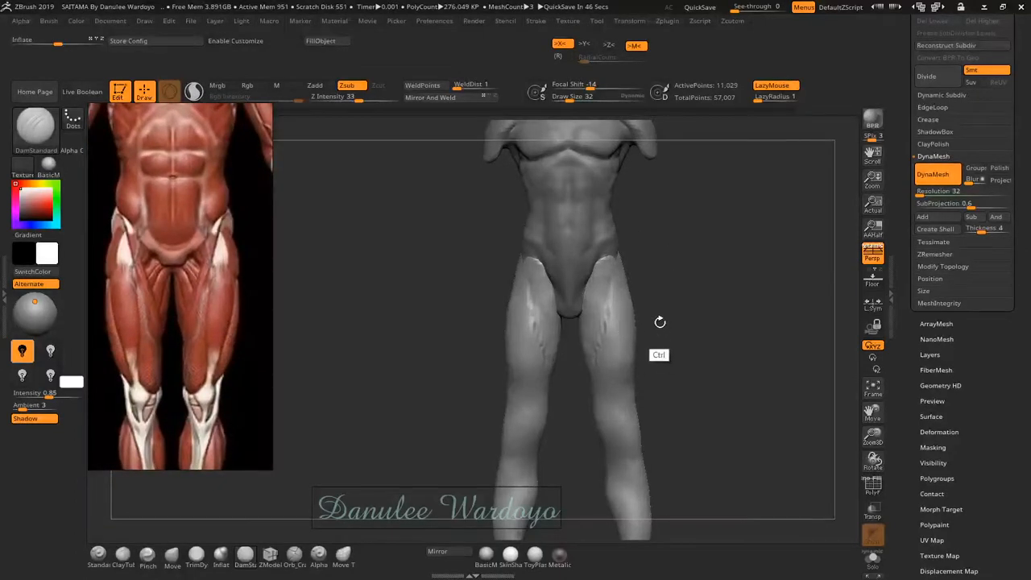
{"action": "right_click_drag", "start_coordinate": [672, 317], "coordinate": [679, 341], "text": "ctrl"}
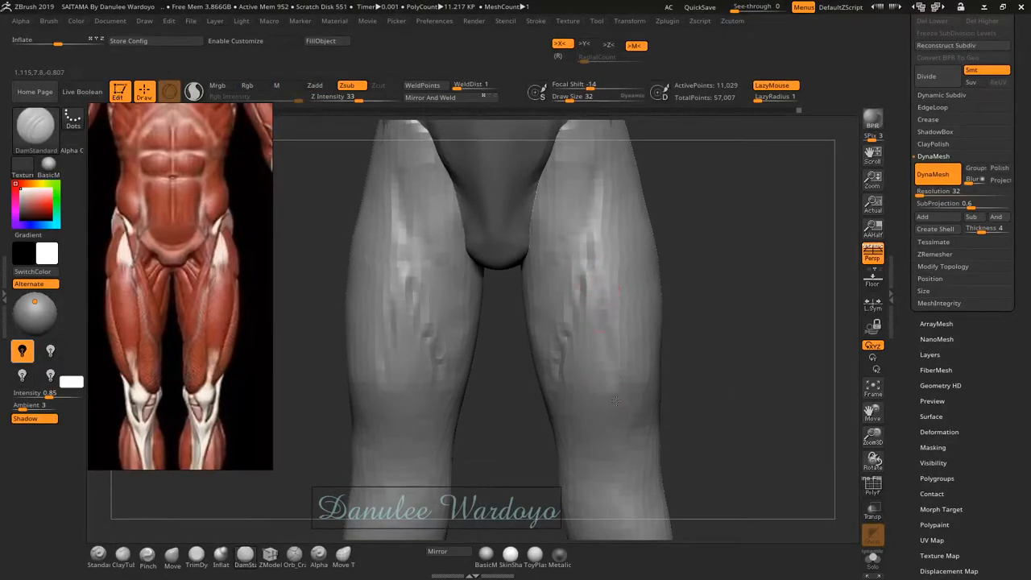
{"action": "left_click_drag", "start_coordinate": [594, 289], "coordinate": [601, 342]}
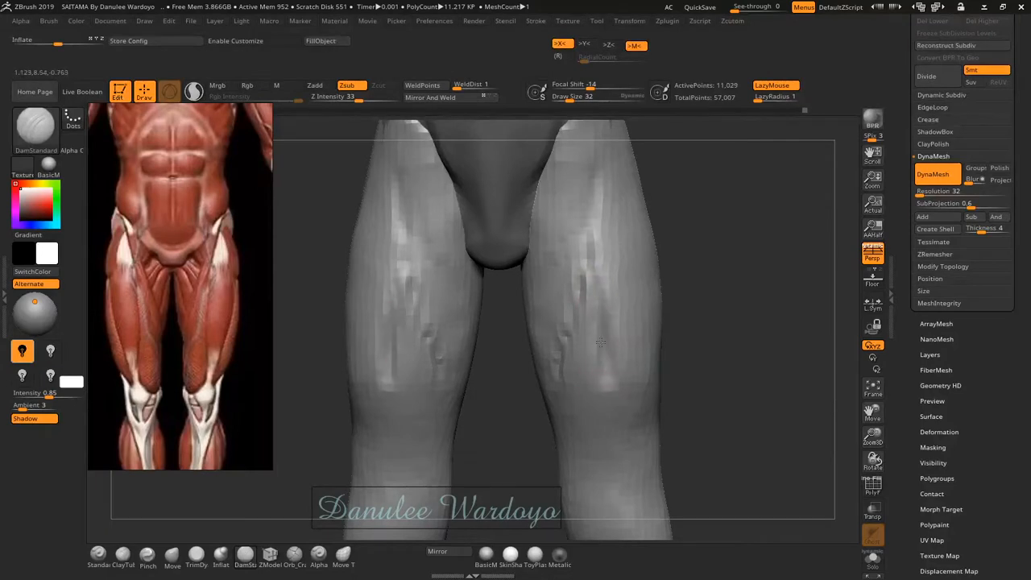
{"action": "left_click_drag", "start_coordinate": [604, 386], "coordinate": [576, 435]}
{"action": "left_click_drag", "start_coordinate": [550, 370], "coordinate": [581, 428]}
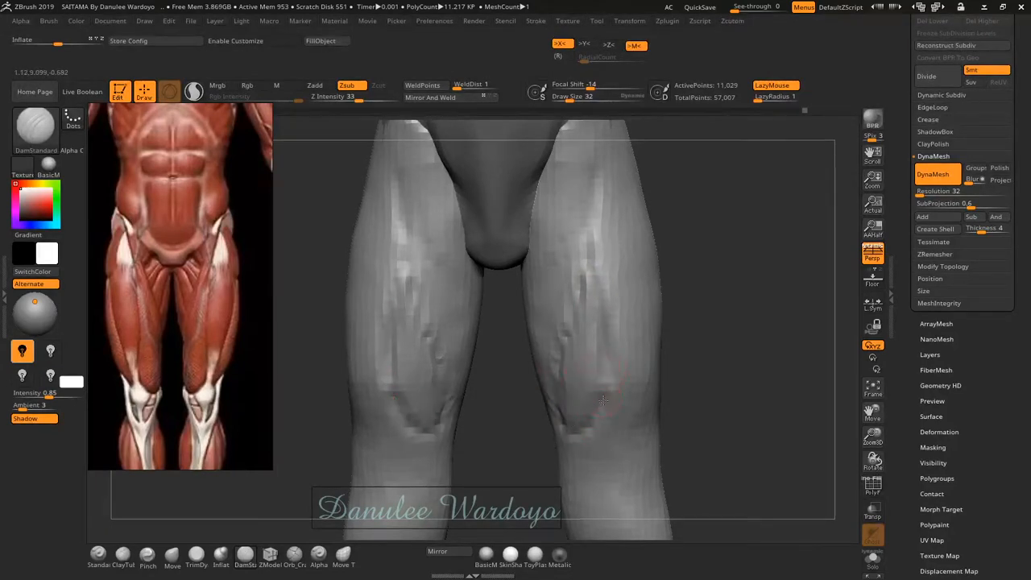
- Carve the outer thigh muscle's edge curving inward above the knee and a short groove at the upper front of the thigh
{"action": "right_click_drag", "start_coordinate": [602, 401], "coordinate": [592, 295]}
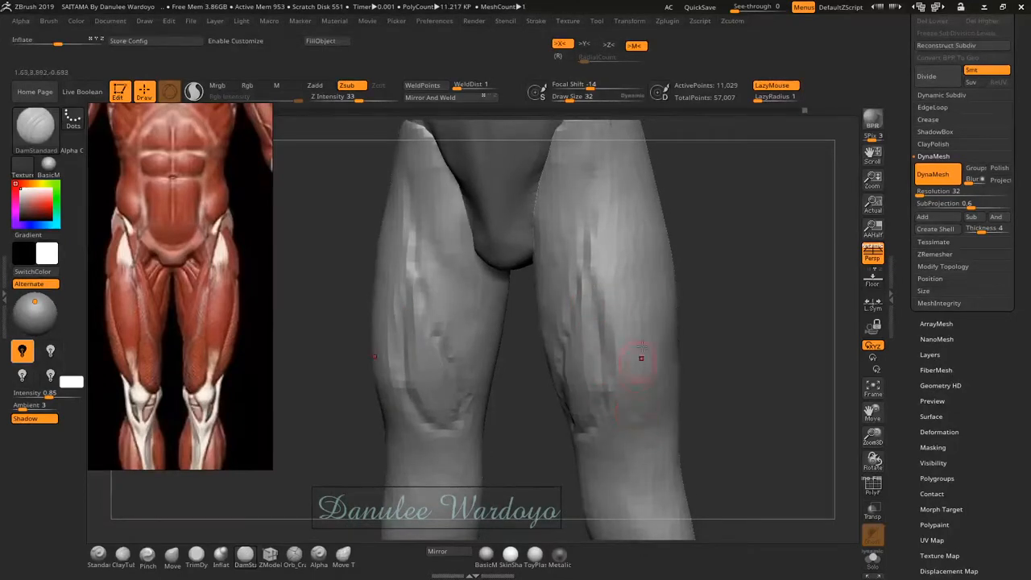
{"action": "right_click_drag", "start_coordinate": [625, 230], "coordinate": [628, 290]}
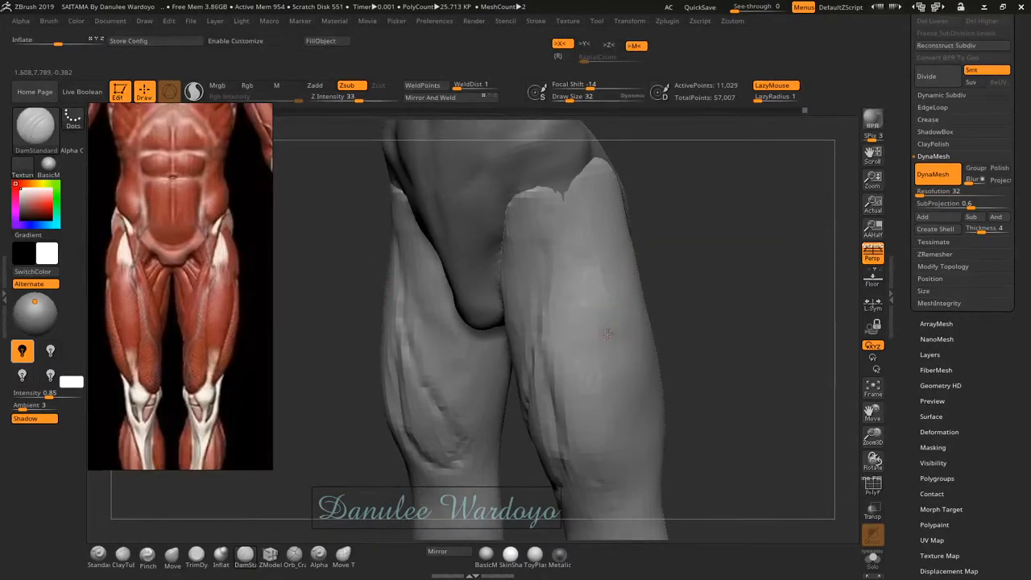
{"action": "left_click_drag", "start_coordinate": [607, 333], "coordinate": [586, 417]}
{"action": "left_click_drag", "start_coordinate": [610, 360], "coordinate": [581, 447]}
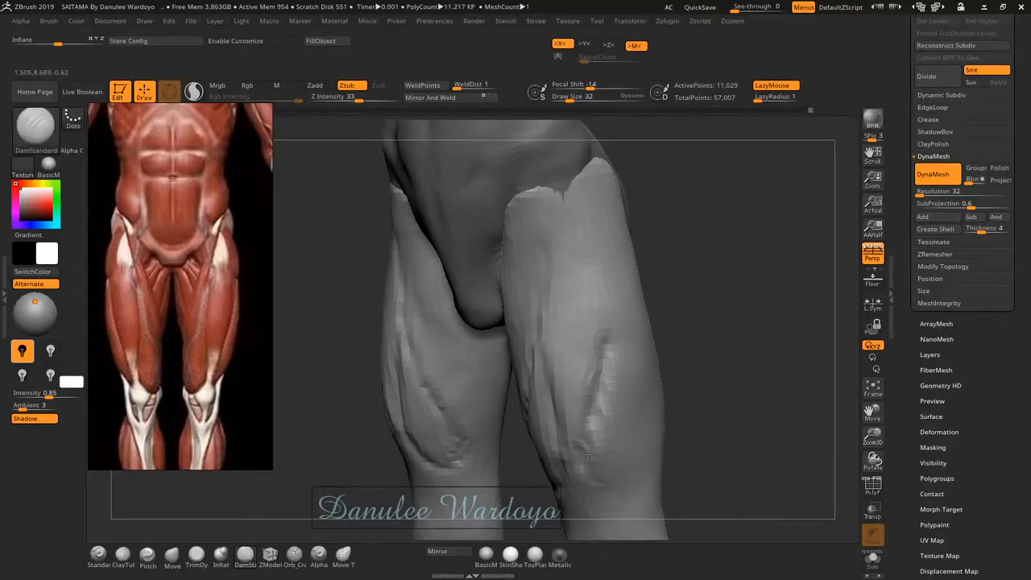
{"action": "left_click_drag", "start_coordinate": [639, 439], "coordinate": [581, 464]}
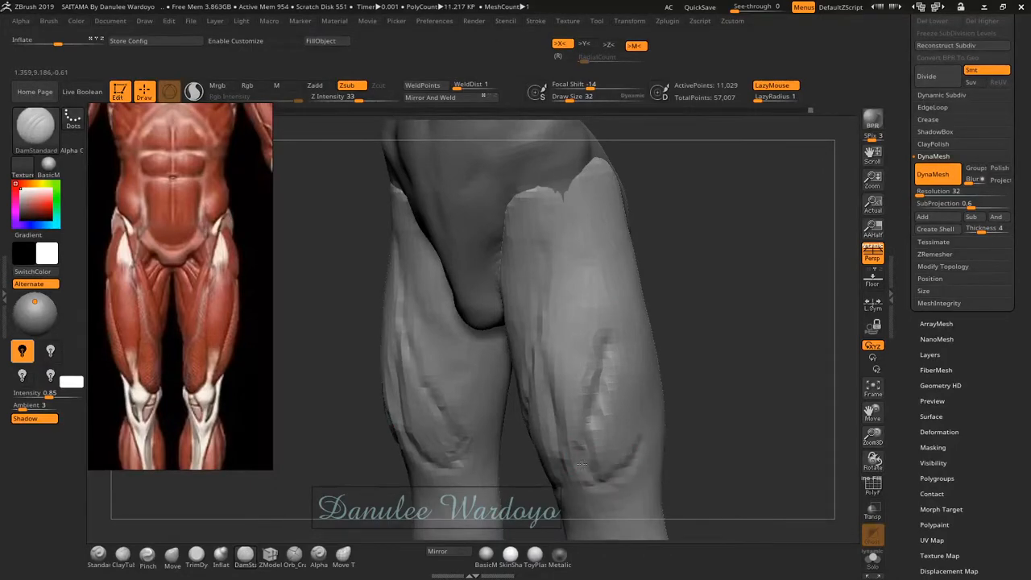
{"action": "mouse_move", "coordinate": [588, 396]}
{"action": "right_mouse_down"}
{"action": "mouse_move", "coordinate": [610, 381]}
{"action": "mouse_move", "coordinate": [639, 406]}
{"action": "mouse_move", "coordinate": [538, 378]}
{"action": "right_mouse_up"}
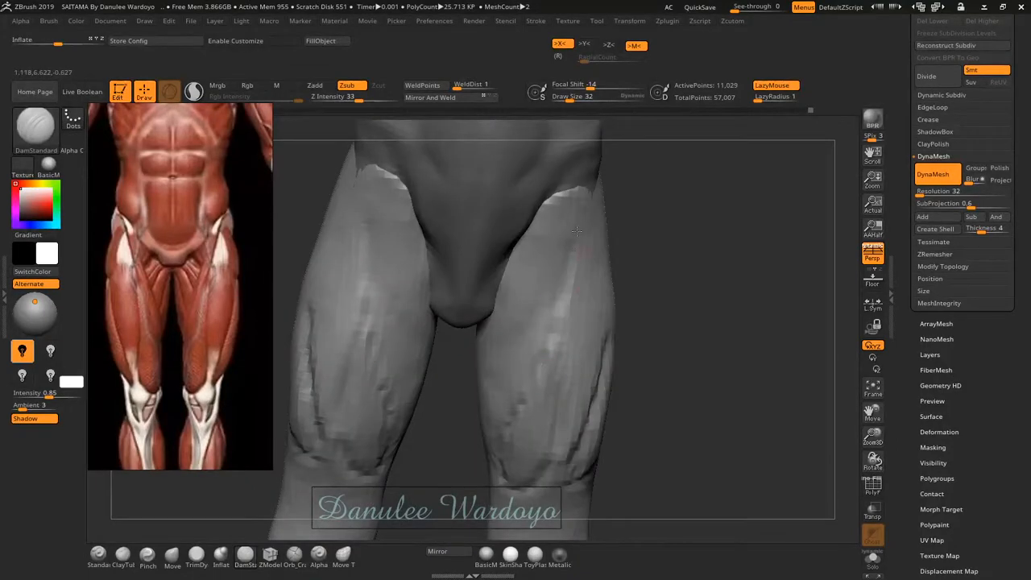
{"action": "left_click_drag", "start_coordinate": [568, 273], "coordinate": [584, 206]}
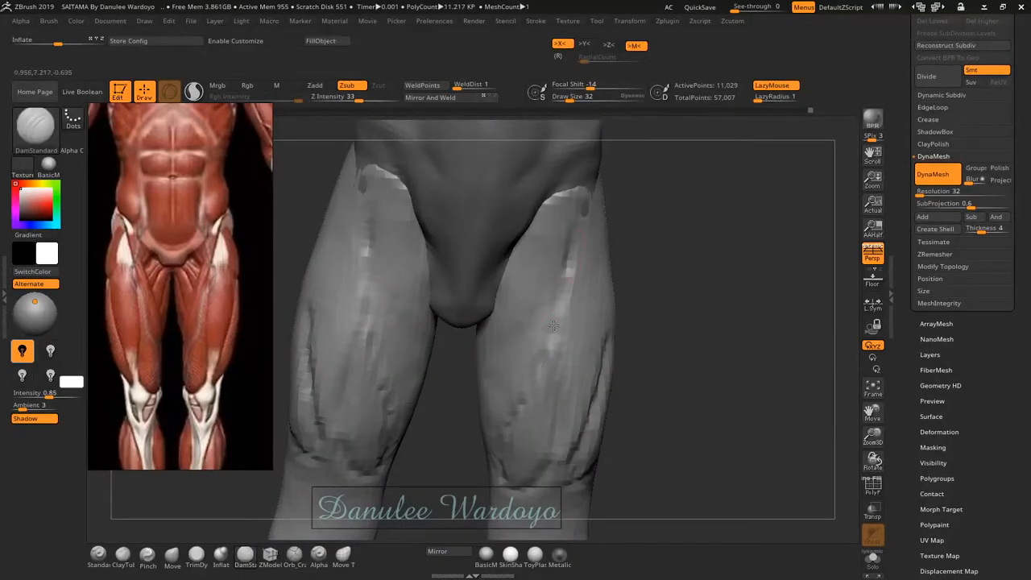
- Reshape the upper outer back of the thighs beside the buttocks using the Move brush at draw size 80
{"action": "mouse_move", "coordinate": [566, 343]}
{"action": "right_mouse_down"}
{"action": "mouse_move", "coordinate": [533, 327]}
{"action": "mouse_move", "coordinate": [634, 331]}
{"action": "mouse_move", "coordinate": [589, 259]}
{"action": "right_mouse_up"}
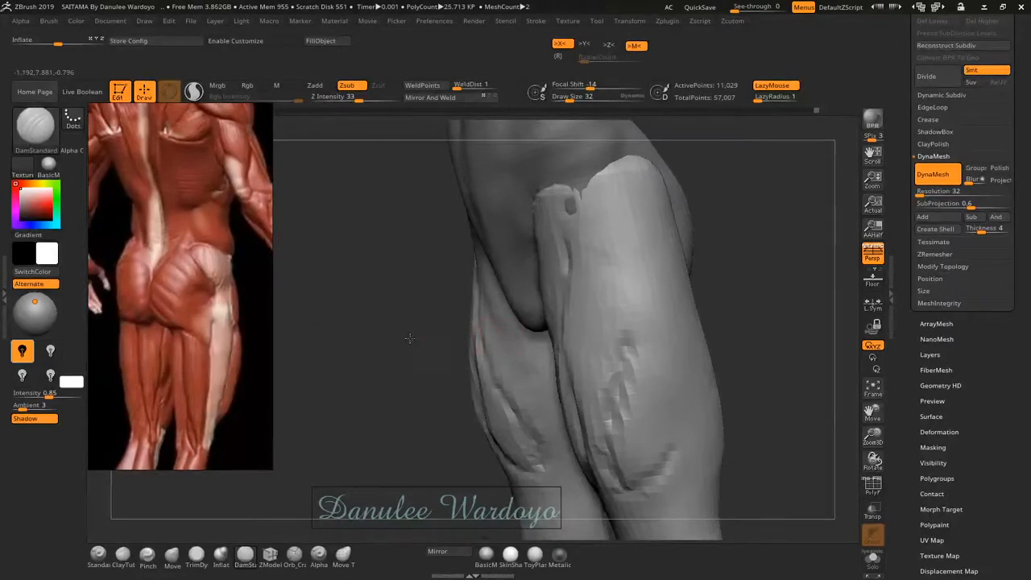
{"action": "mouse_move", "coordinate": [412, 335]}
{"action": "left_mouse_down"}
{"action": "mouse_move", "coordinate": [426, 352]}
{"action": "mouse_move", "coordinate": [468, 362]}
{"action": "left_mouse_up"}
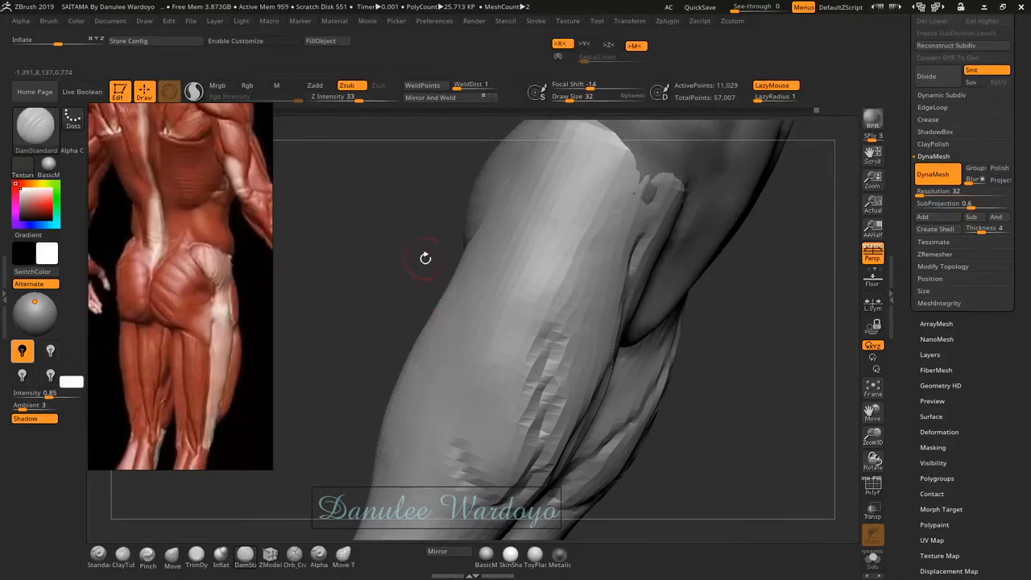
{"action": "mouse_move", "coordinate": [426, 260]}
{"action": "left_mouse_down"}
{"action": "mouse_move", "coordinate": [375, 329]}
{"action": "mouse_move", "coordinate": [379, 314]}
{"action": "mouse_move", "coordinate": [390, 328]}
{"action": "mouse_move", "coordinate": [445, 333]}
{"action": "mouse_move", "coordinate": [357, 327]}
{"action": "left_mouse_up"}
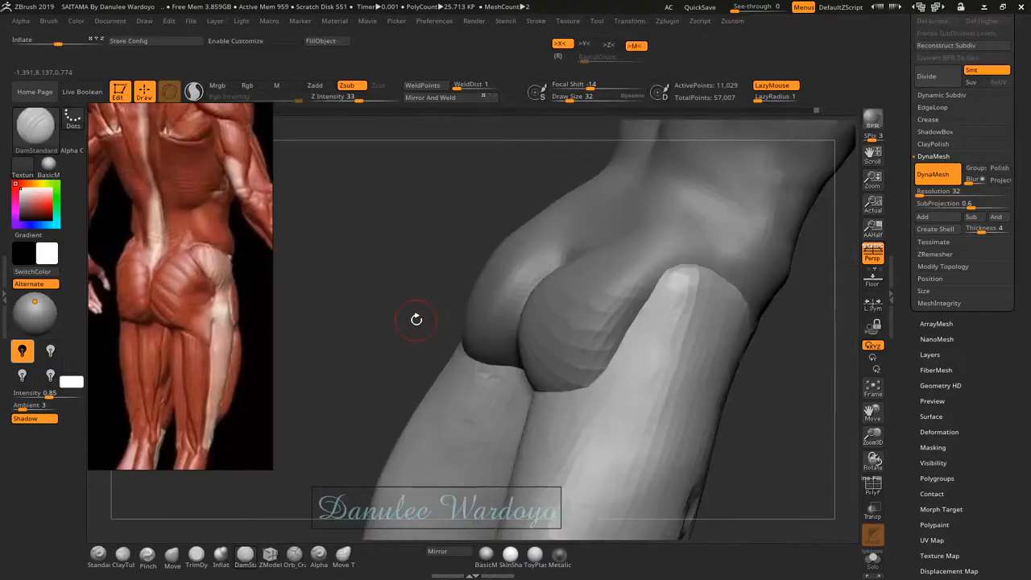
{"action": "left_click_drag", "start_coordinate": [416, 320], "coordinate": [475, 373]}
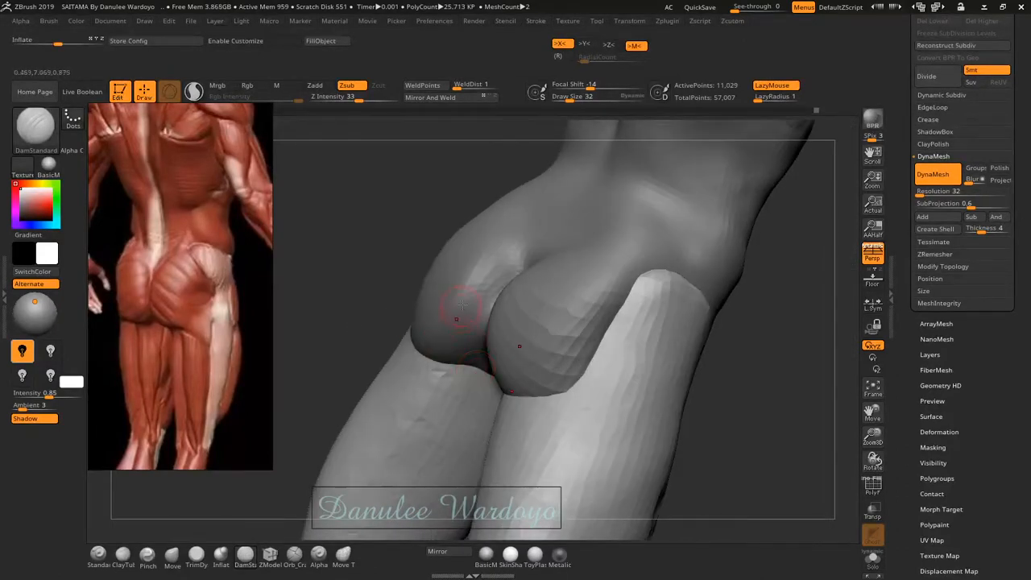
{"action": "right_click_drag", "start_coordinate": [478, 313], "coordinate": [594, 361]}
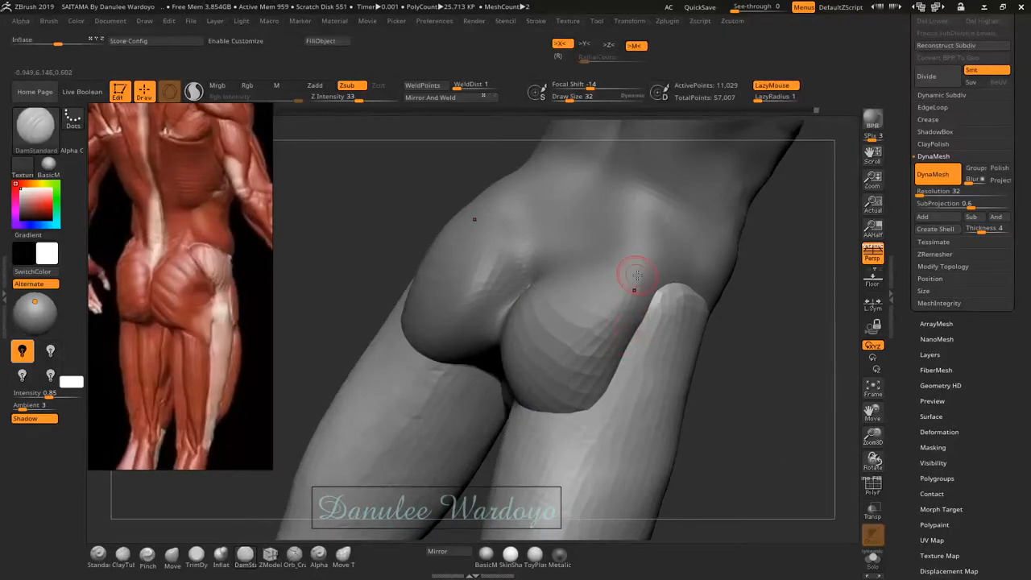
{"action": "key", "text": "bracketright"}
{"action": "key", "text": "bracketright"}
{"action": "mouse_move", "coordinate": [633, 328]}
{"action": "right_mouse_down"}
{"action": "mouse_move", "coordinate": [658, 376]}
{"action": "mouse_move", "coordinate": [604, 309]}
{"action": "mouse_move", "coordinate": [648, 342]}
{"action": "right_mouse_up"}
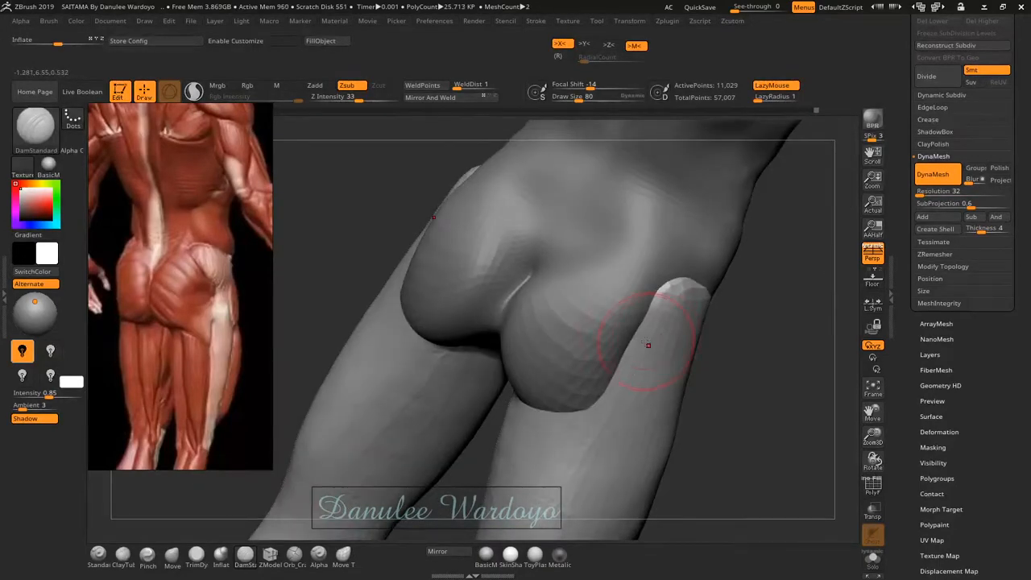
{"action": "key", "text": "b"}
{"action": "key", "text": "m"}
{"action": "key", "text": "v"}
{"action": "left_click_drag", "start_coordinate": [679, 298], "coordinate": [687, 285]}
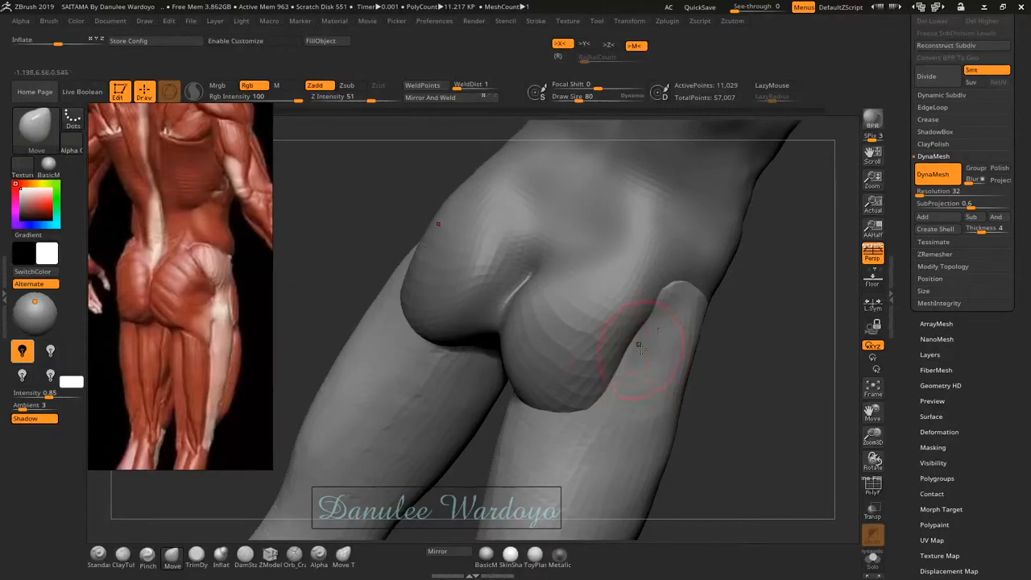
{"action": "left_click_drag", "start_coordinate": [631, 352], "coordinate": [685, 322]}
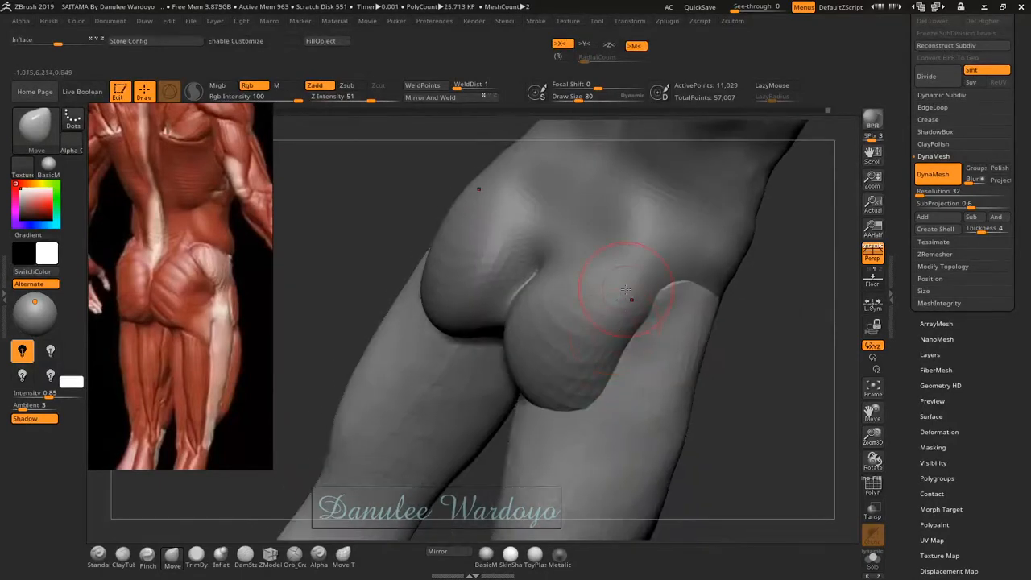
- Switch to the torso subtool, pull the outer side of the buttocks toward the thighs with the Move brush and undo the last change
{"action": "left_click", "coordinate": [625, 290], "text": "alt"}
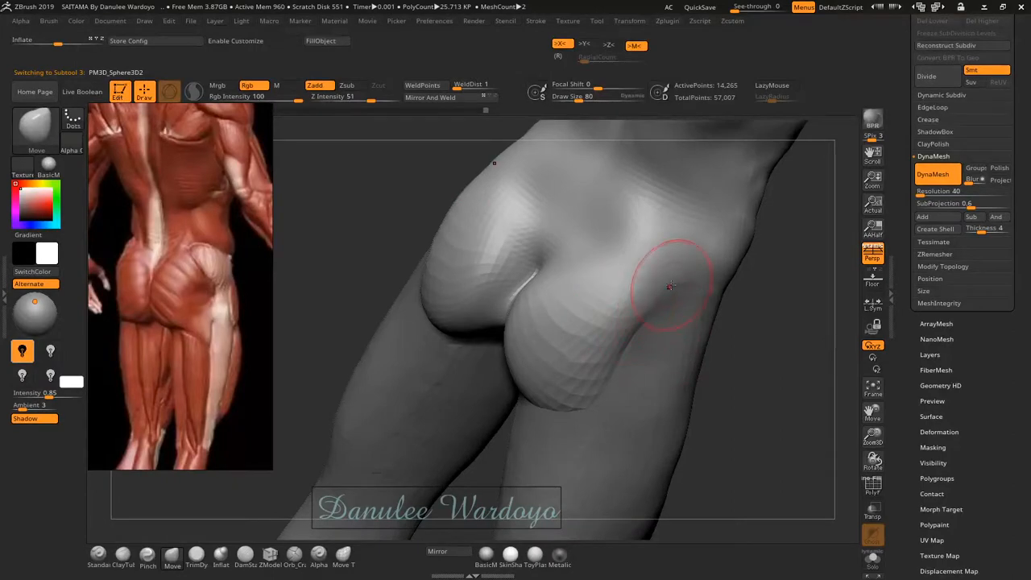
{"action": "left_click_drag", "start_coordinate": [673, 286], "coordinate": [678, 286]}
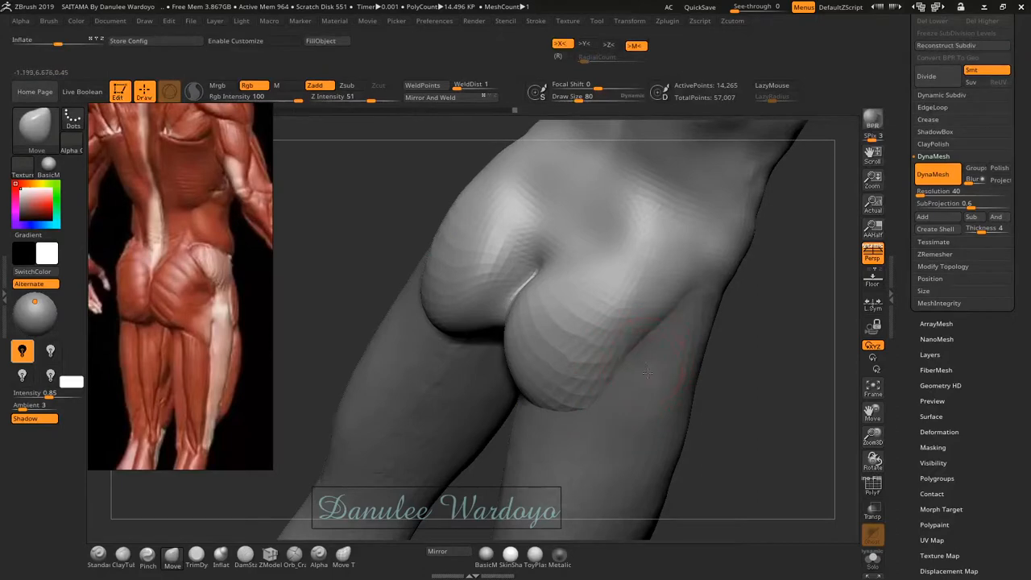
{"action": "mouse_move", "coordinate": [645, 364]}
{"action": "right_mouse_down"}
{"action": "mouse_move", "coordinate": [631, 350]}
{"action": "mouse_move", "coordinate": [657, 377]}
{"action": "right_mouse_up"}
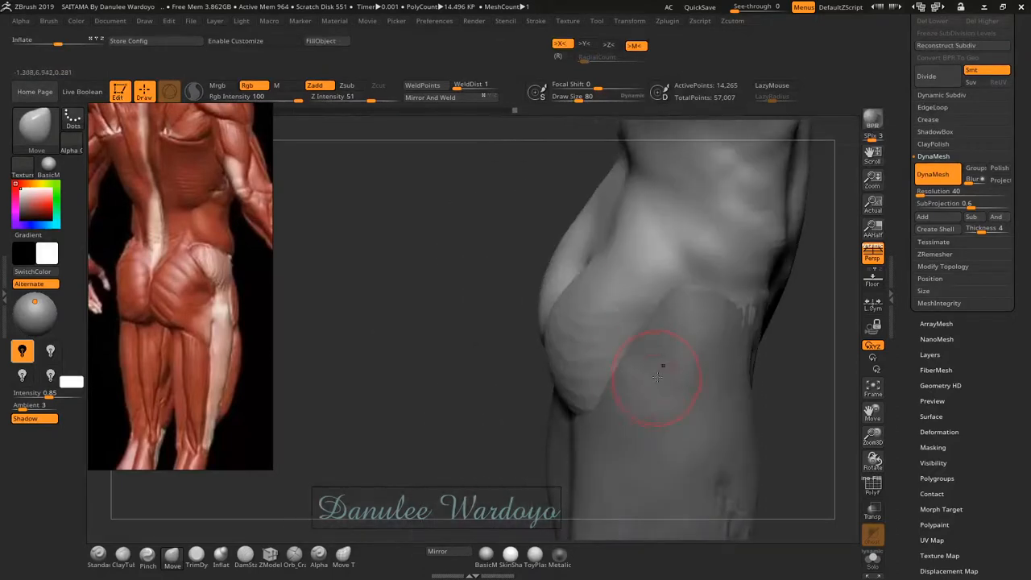
{"action": "left_click_drag", "start_coordinate": [664, 368], "coordinate": [653, 366]}
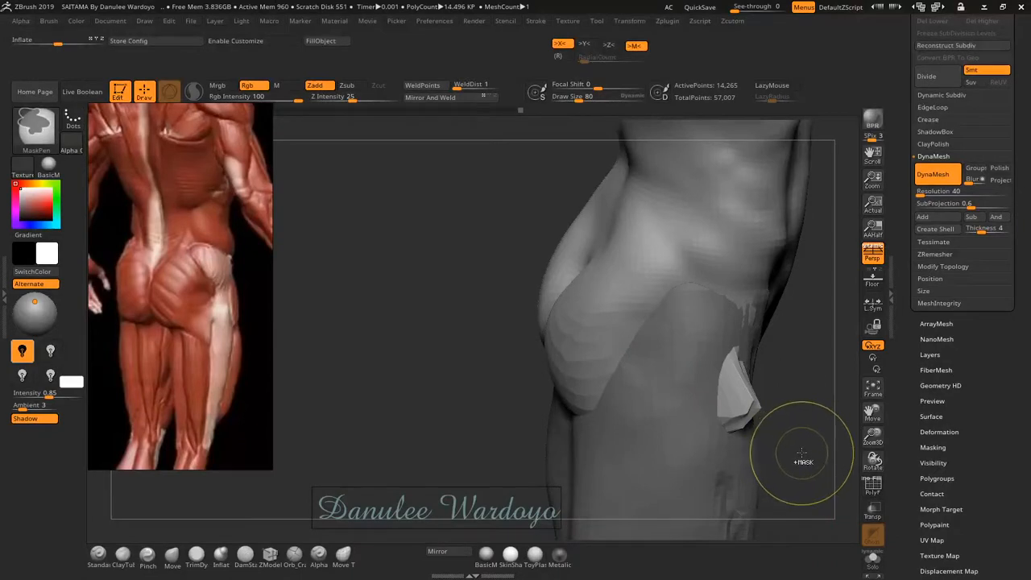
{"action": "key", "text": "ctrl+z"}
- Turn on transparency with ghosting to compare the overlapping leg and torso meshes, and pull the torso's outer buttock toward the hip
{"action": "left_click", "coordinate": [872, 483]}
{"action": "left_click", "coordinate": [872, 484]}
{"action": "left_click", "coordinate": [872, 510]}
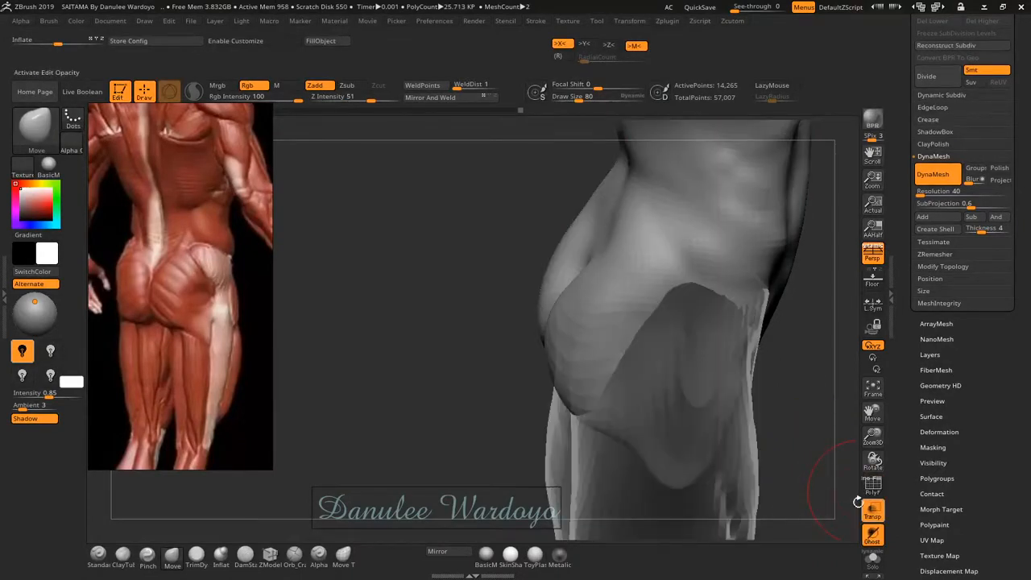
{"action": "mouse_move", "coordinate": [475, 372]}
{"action": "left_mouse_down"}
{"action": "mouse_move", "coordinate": [525, 388]}
{"action": "mouse_move", "coordinate": [635, 376]}
{"action": "left_mouse_up"}
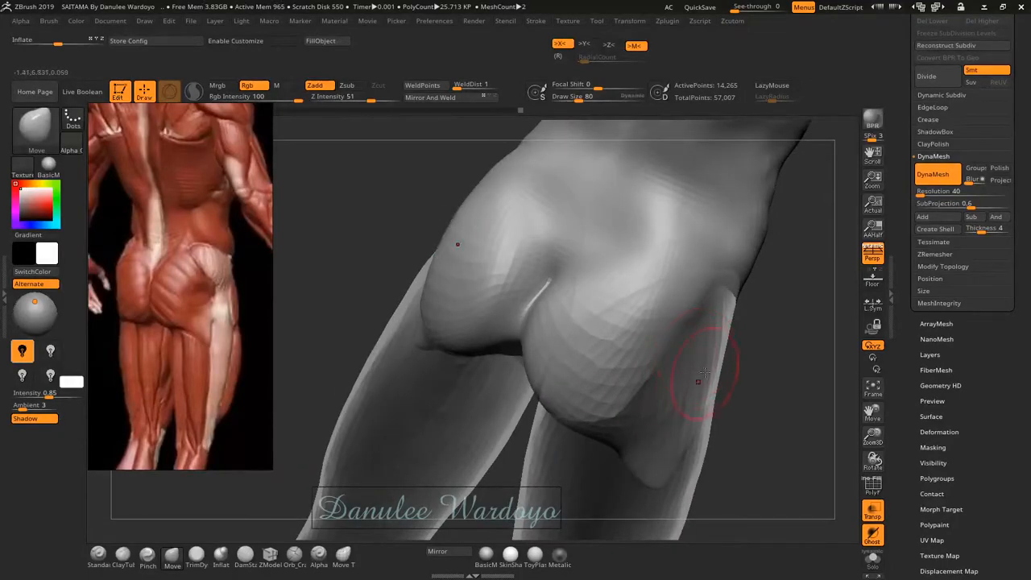
{"action": "left_click", "coordinate": [658, 333], "text": "alt"}
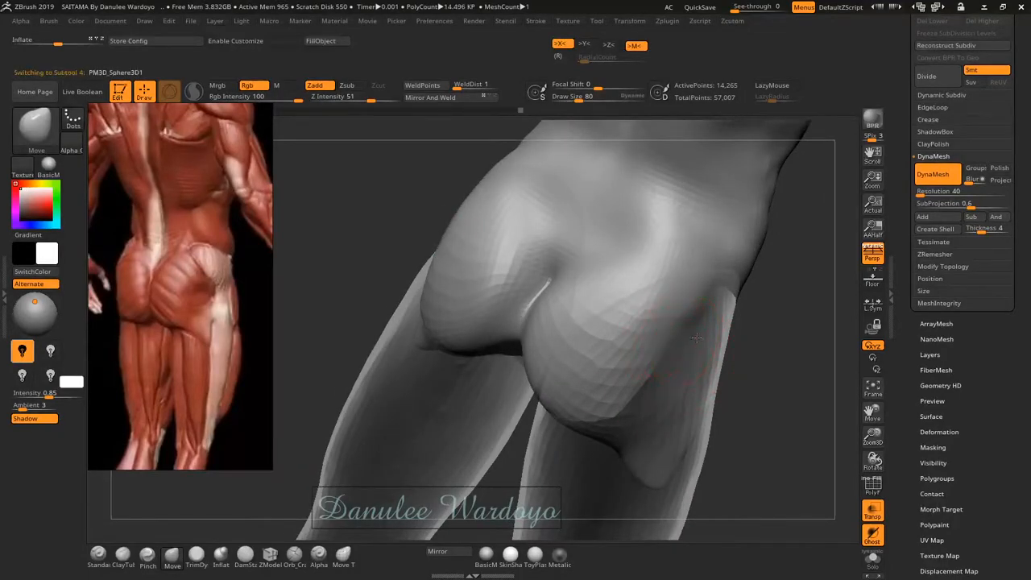
{"action": "mouse_move", "coordinate": [691, 331]}
{"action": "left_mouse_down", "text": "shift"}
{"action": "mouse_move", "coordinate": [701, 361]}
{"action": "mouse_move", "coordinate": [687, 352]}
{"action": "mouse_move", "coordinate": [690, 328]}
{"action": "left_mouse_up", "text": "shift"}
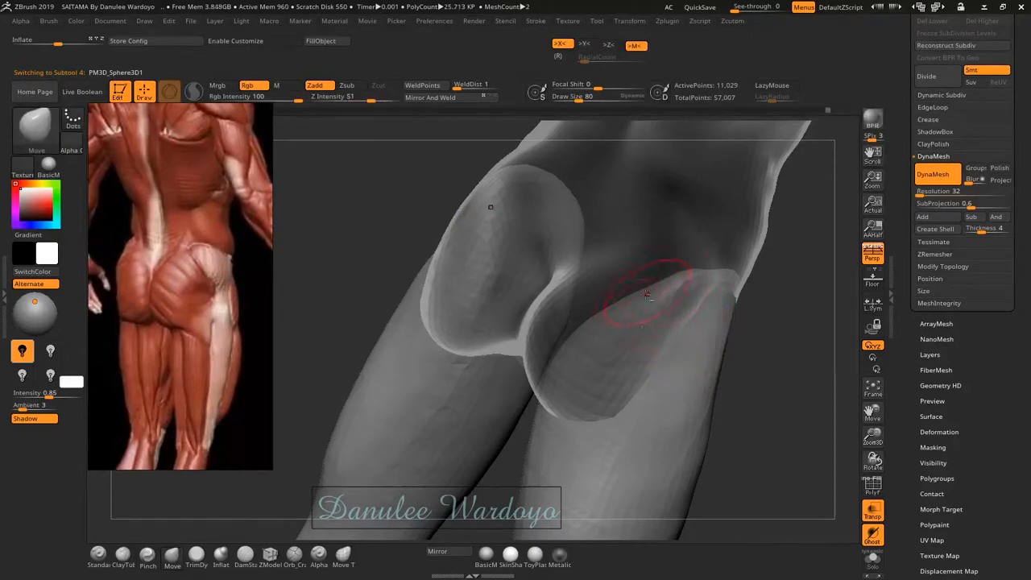
{"action": "left_click", "coordinate": [624, 326], "text": "alt"}
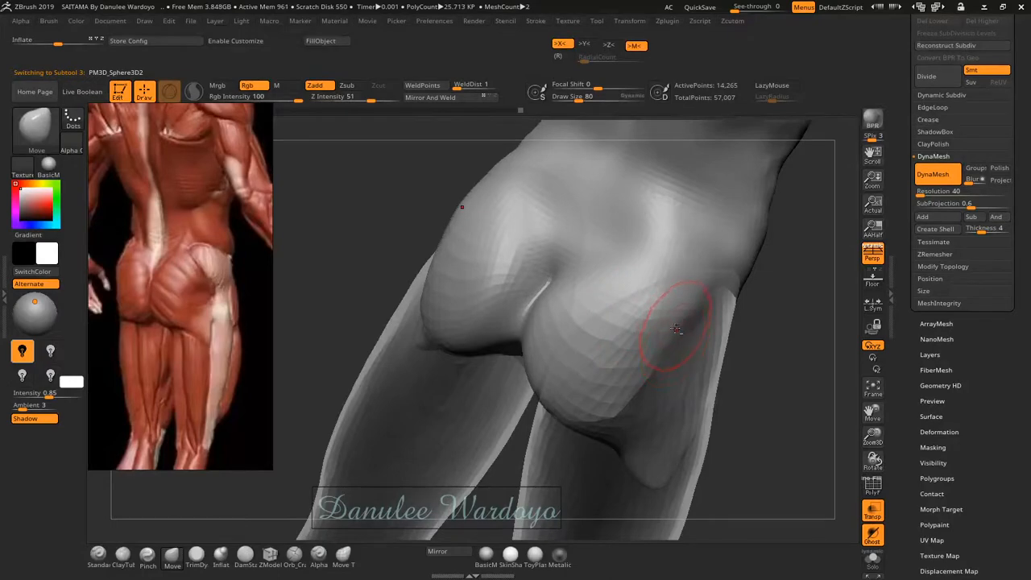
{"action": "left_click_drag", "start_coordinate": [669, 334], "coordinate": [671, 308]}
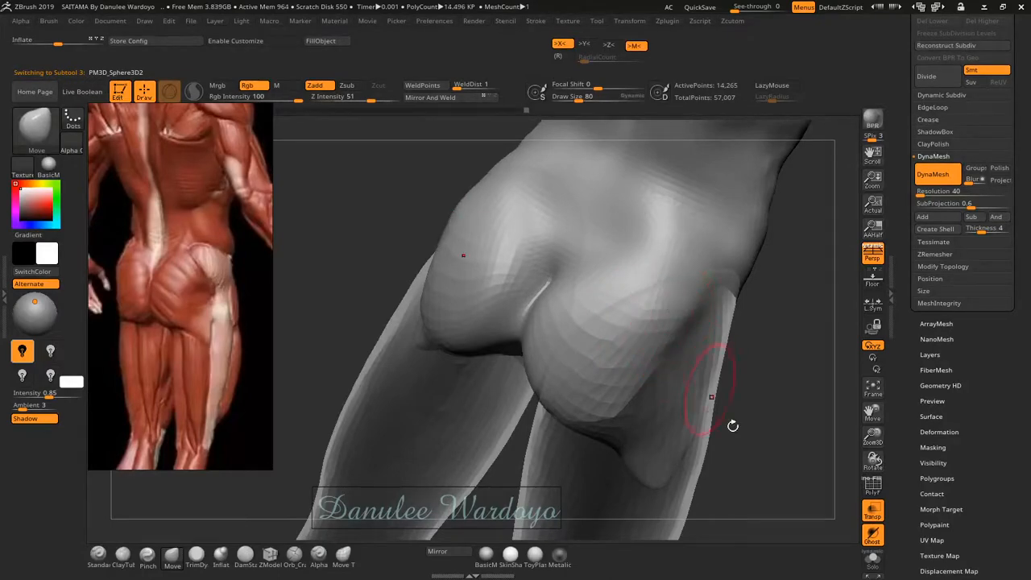
- Isolate the torso subtool and fill the hollow on the outer side of the buttocks by pulling the surface with the Move brush
{"action": "left_click", "coordinate": [875, 566]}
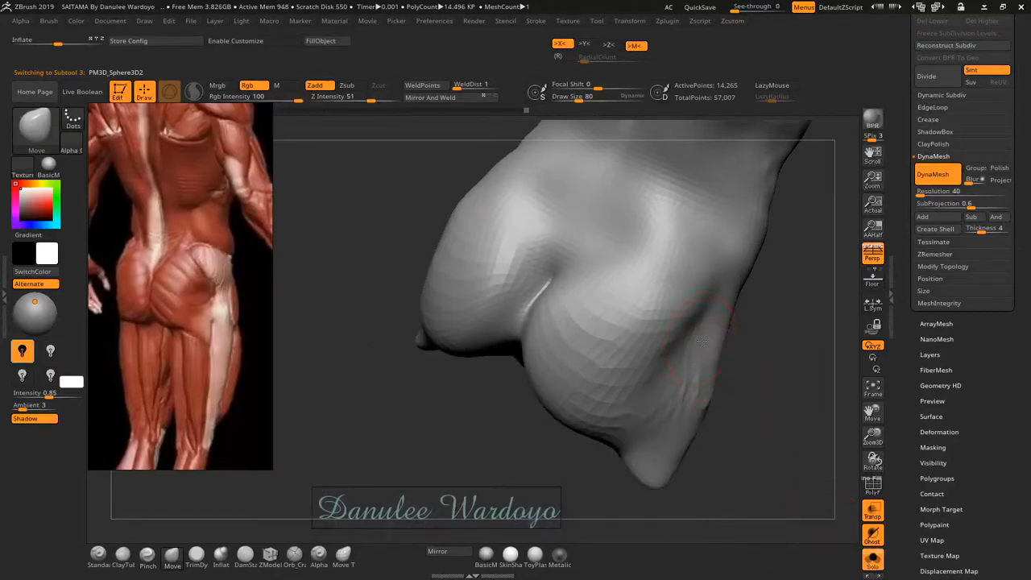
{"action": "mouse_move", "coordinate": [696, 338]}
{"action": "left_mouse_down"}
{"action": "mouse_move", "coordinate": [712, 311]}
{"action": "mouse_move", "coordinate": [691, 359]}
{"action": "mouse_move", "coordinate": [669, 378]}
{"action": "left_mouse_up"}
{"action": "mouse_move", "coordinate": [675, 414]}
{"action": "left_mouse_down"}
{"action": "mouse_move", "coordinate": [695, 396]}
{"action": "mouse_move", "coordinate": [693, 411]}
{"action": "mouse_move", "coordinate": [702, 346]}
{"action": "left_mouse_up"}
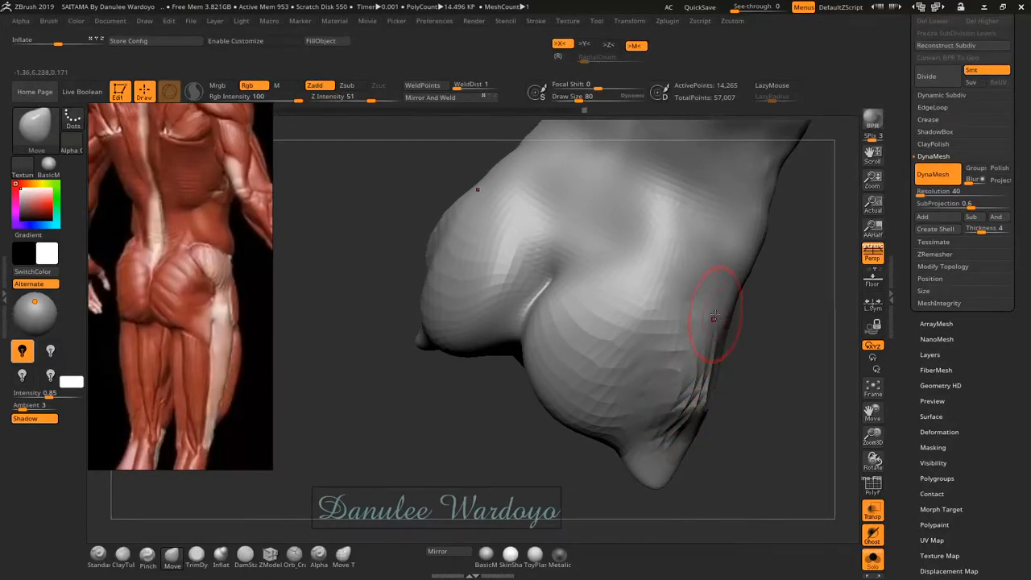
{"action": "mouse_move", "coordinate": [674, 414]}
{"action": "left_mouse_down"}
{"action": "mouse_move", "coordinate": [666, 458]}
{"action": "mouse_move", "coordinate": [692, 413]}
{"action": "left_mouse_up"}
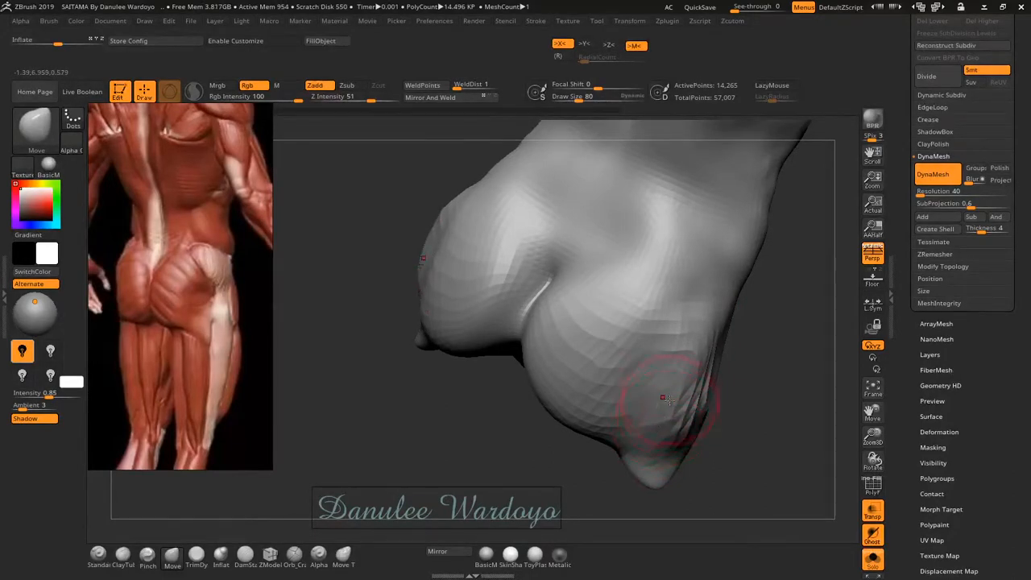
{"action": "right_click_drag", "start_coordinate": [663, 398], "coordinate": [630, 380]}
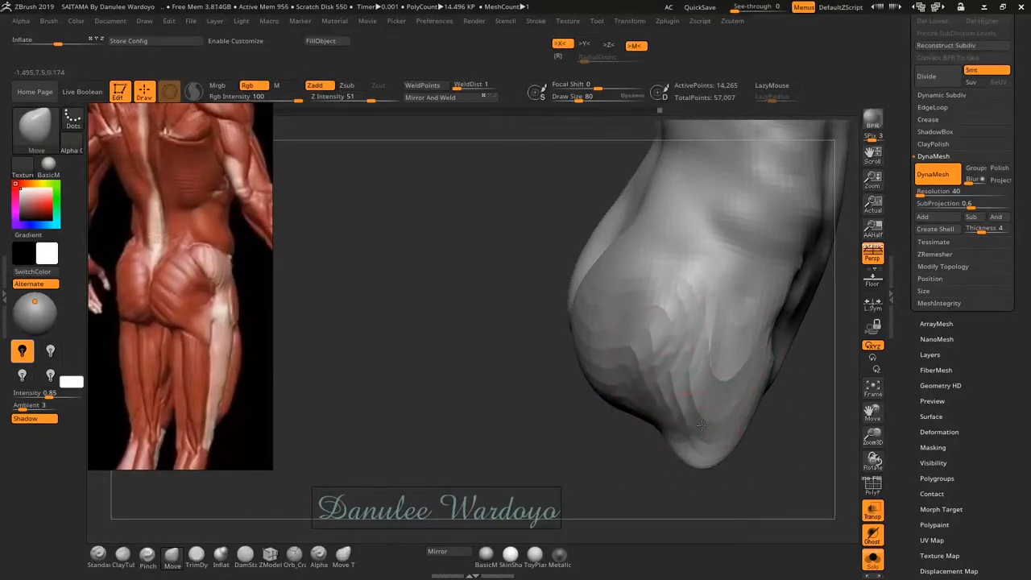
{"action": "right_click_drag", "start_coordinate": [709, 359], "coordinate": [633, 342]}
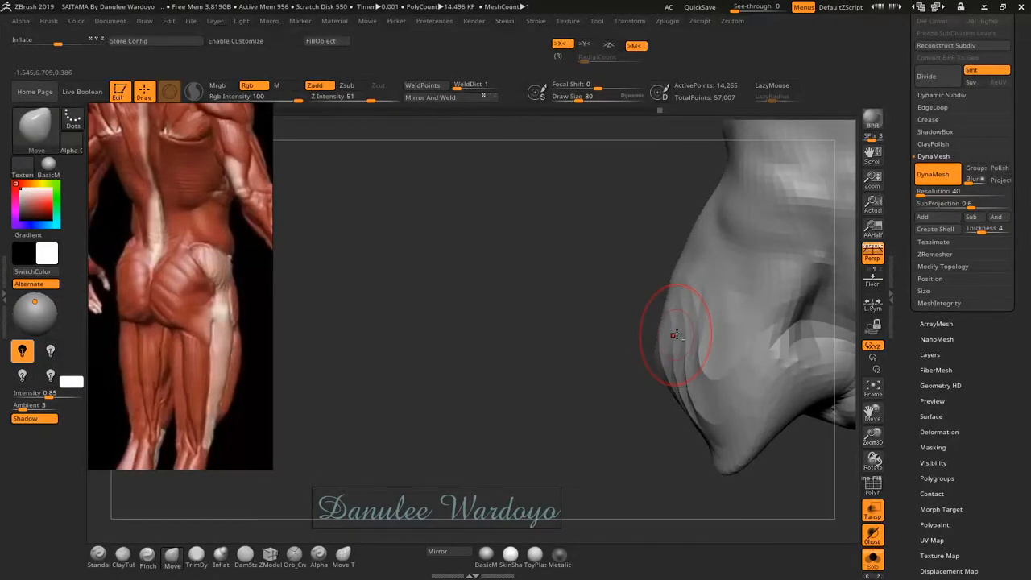
{"action": "right_click_drag", "start_coordinate": [675, 335], "coordinate": [683, 328]}
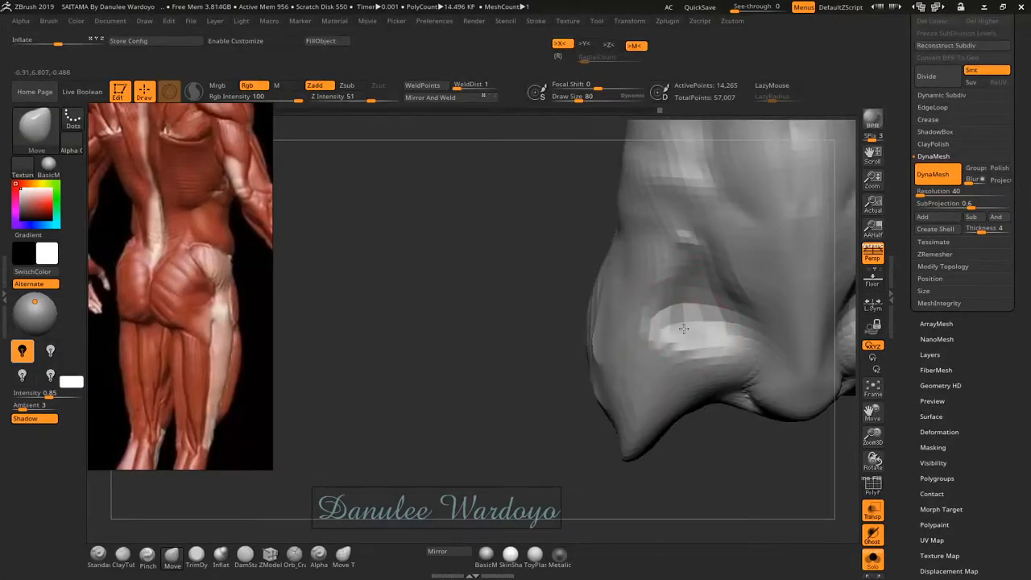
- Remesh the torso with DynaMesh at resolution 40 and smooth the outer side of the buttocks
{"action": "right_click_drag", "start_coordinate": [670, 336], "coordinate": [624, 354]}
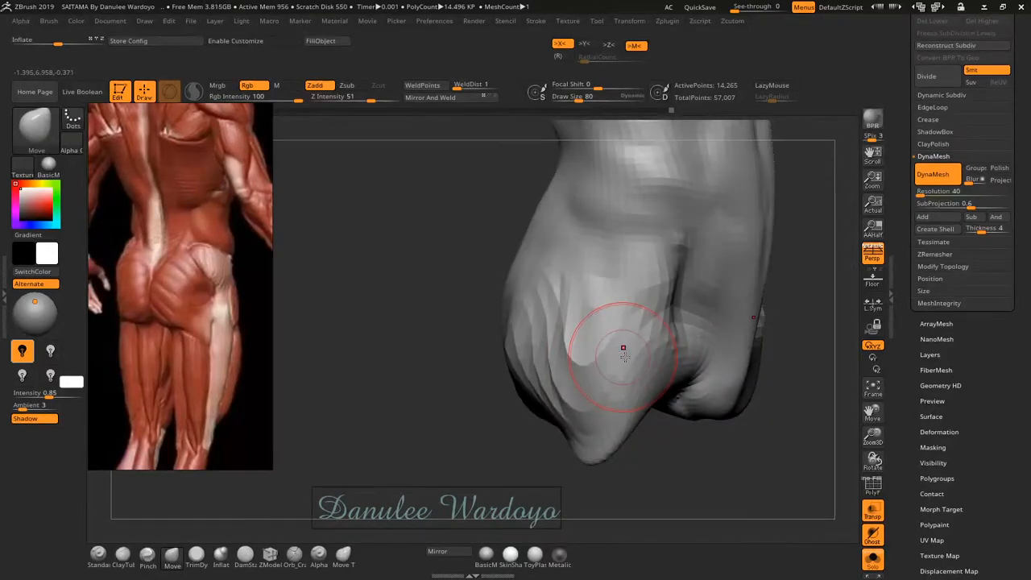
{"action": "right_click_drag", "start_coordinate": [623, 354], "coordinate": [553, 367], "text": "shift"}
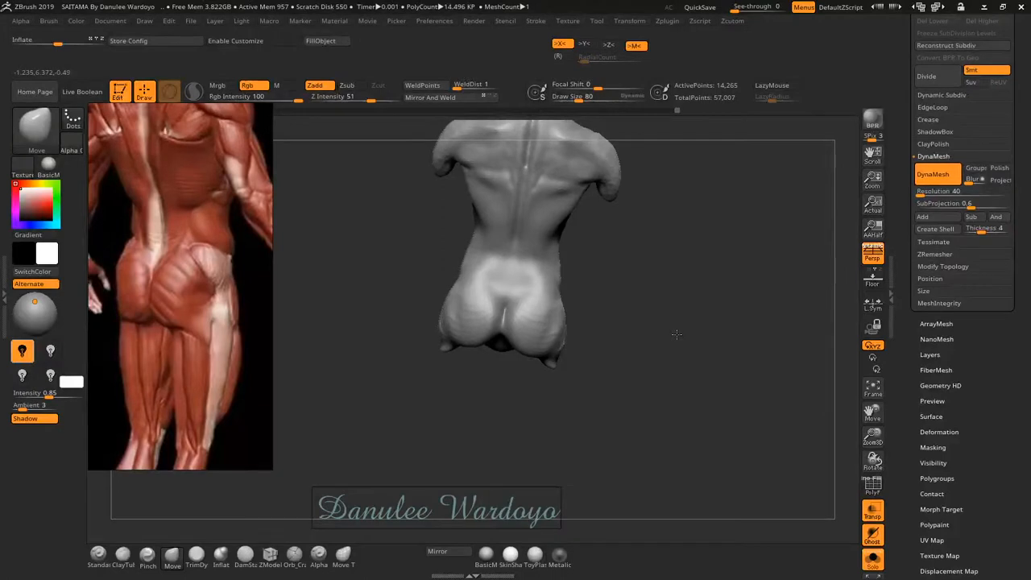
{"action": "right_click_drag", "start_coordinate": [677, 334], "coordinate": [644, 375]}
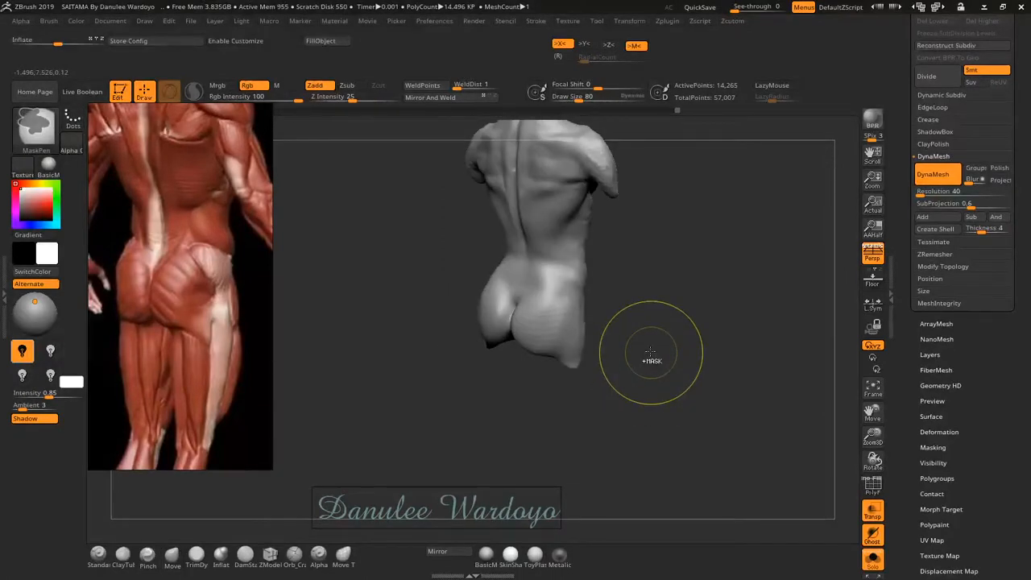
{"action": "left_click_drag", "start_coordinate": [650, 352], "coordinate": [652, 348], "text": "ctrl"}
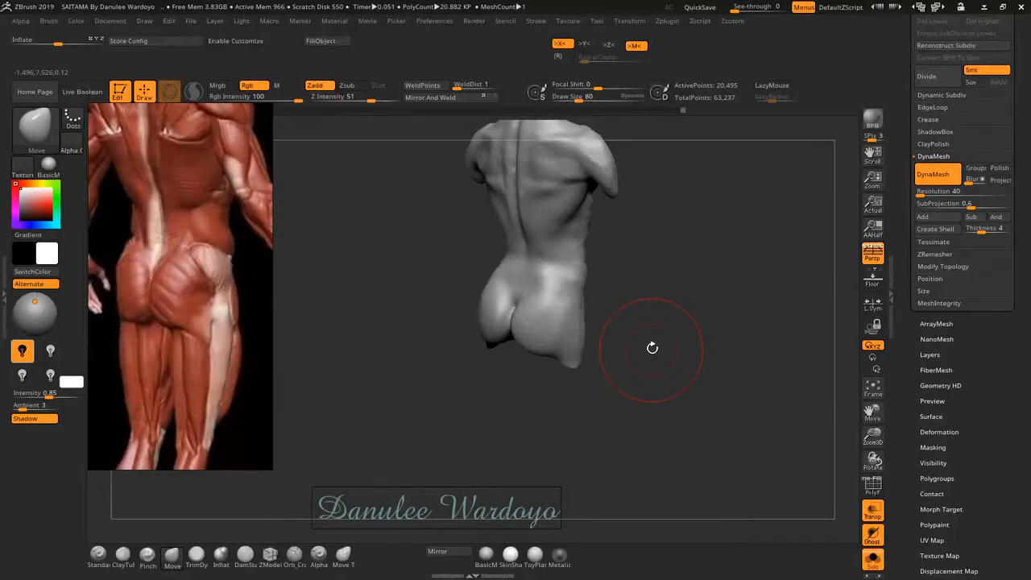
{"action": "left_click_drag", "start_coordinate": [653, 348], "coordinate": [752, 372]}
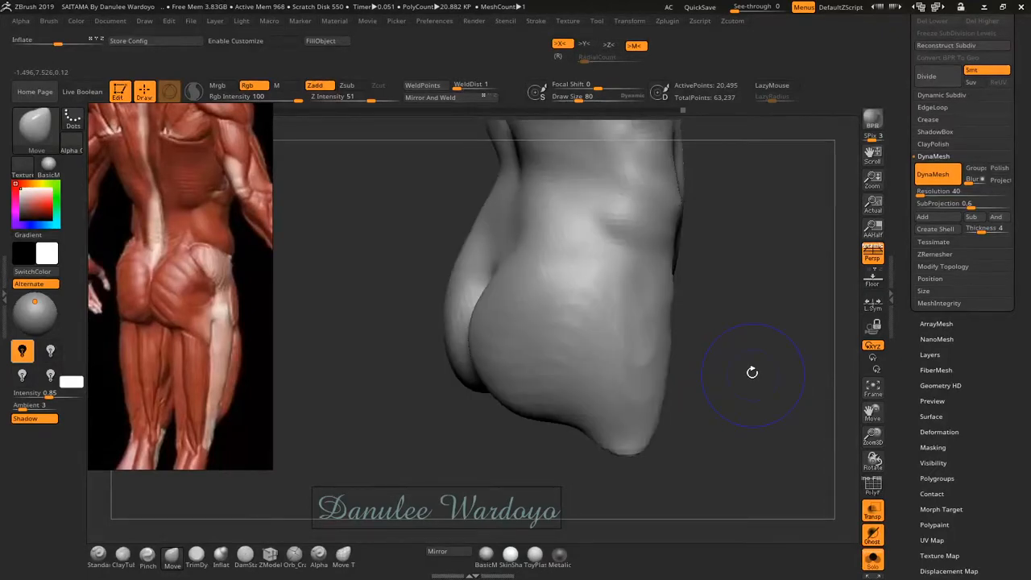
{"action": "key", "text": "shift"}
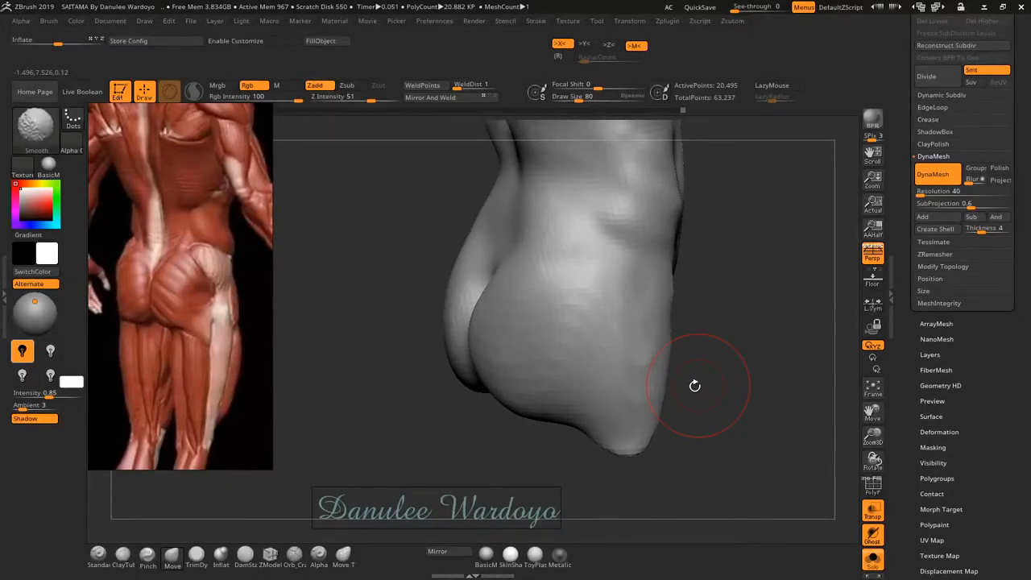
{"action": "left_click_drag", "start_coordinate": [694, 386], "coordinate": [636, 328]}
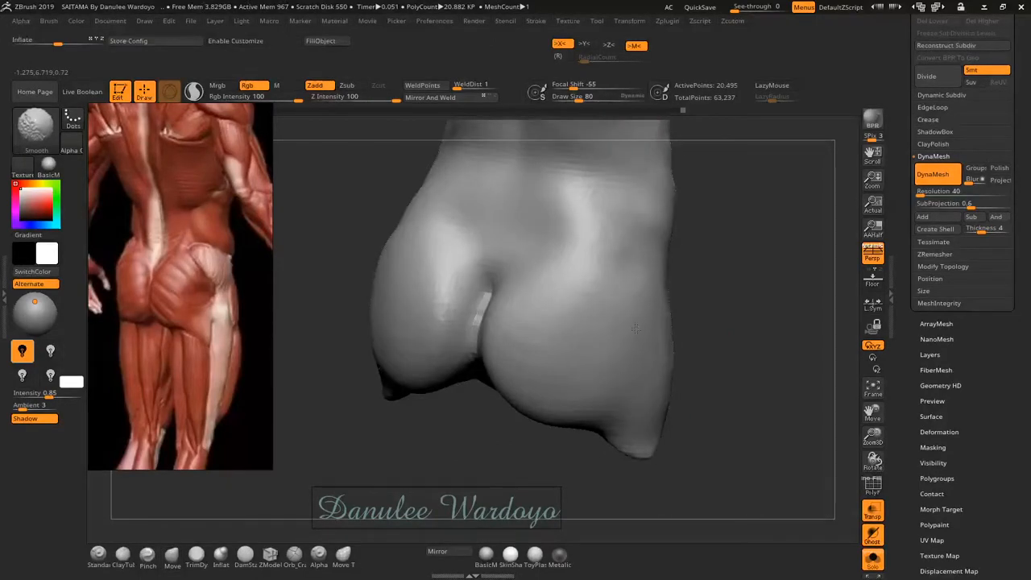
- Show the legs again, turn off transparency, and adjust the torso's outer hip over the top of the thigh with the Move brush
{"action": "left_click", "coordinate": [871, 559]}
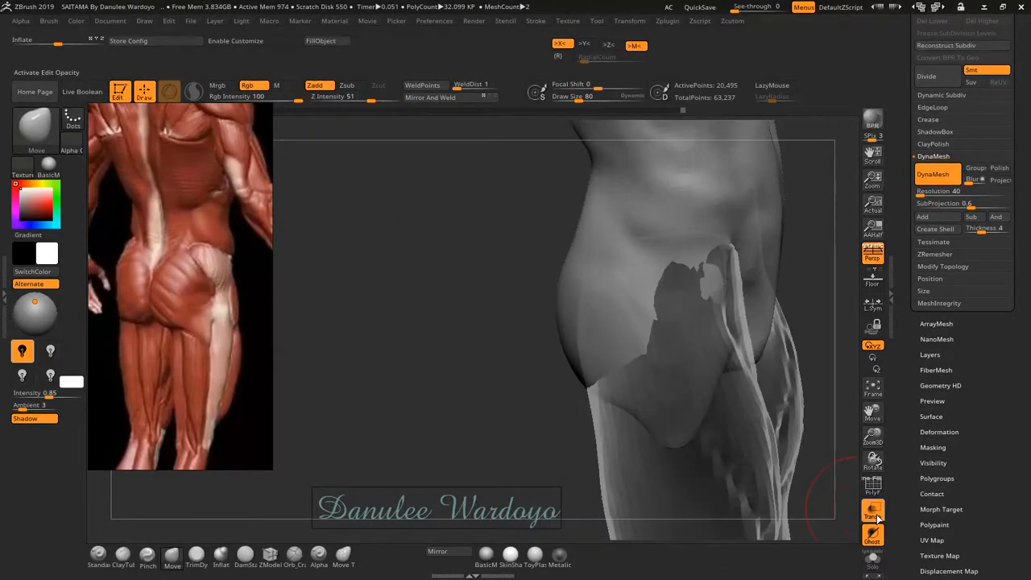
{"action": "left_click", "coordinate": [875, 515]}
{"action": "mouse_move", "coordinate": [829, 451]}
{"action": "left_mouse_down"}
{"action": "mouse_move", "coordinate": [655, 326]}
{"action": "mouse_move", "coordinate": [593, 239]}
{"action": "left_mouse_up"}
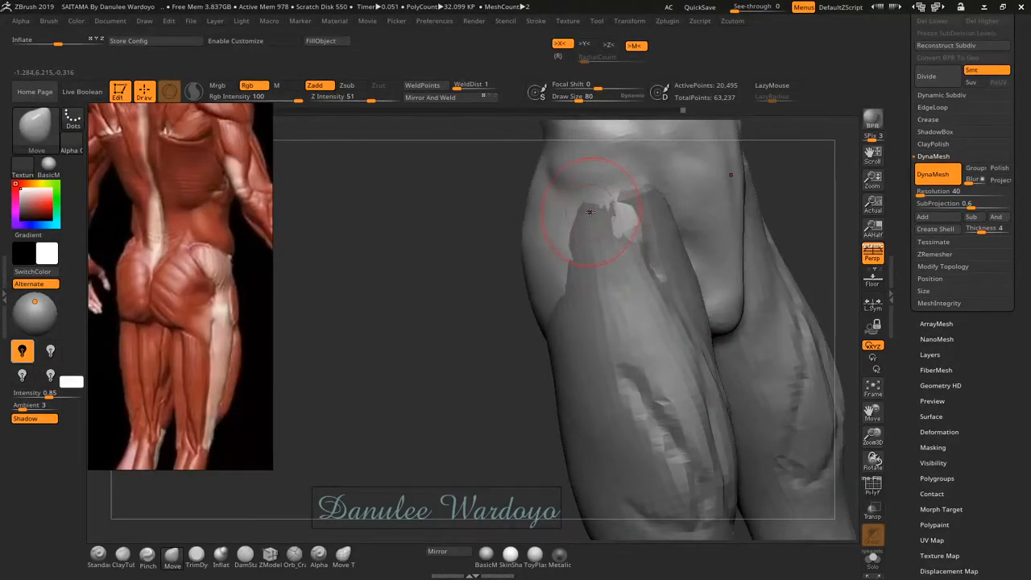
{"action": "left_click_drag", "start_coordinate": [589, 198], "coordinate": [568, 192]}
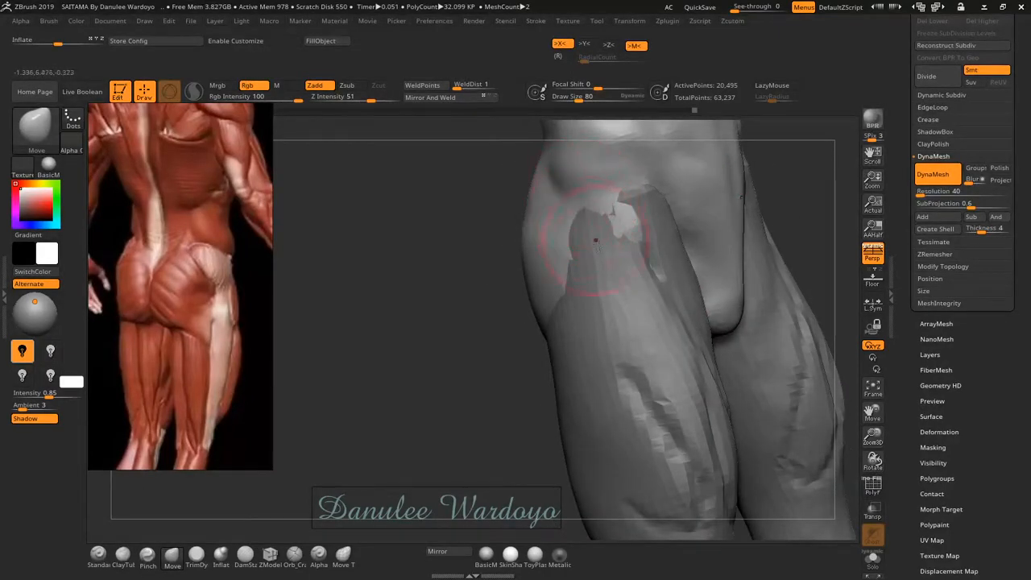
- Try to swell the torso's outer hip over the top of the thigh with the Inflat brush
{"action": "key", "text": "b"}
{"action": "key", "text": "i"}
{"action": "key", "text": "n"}
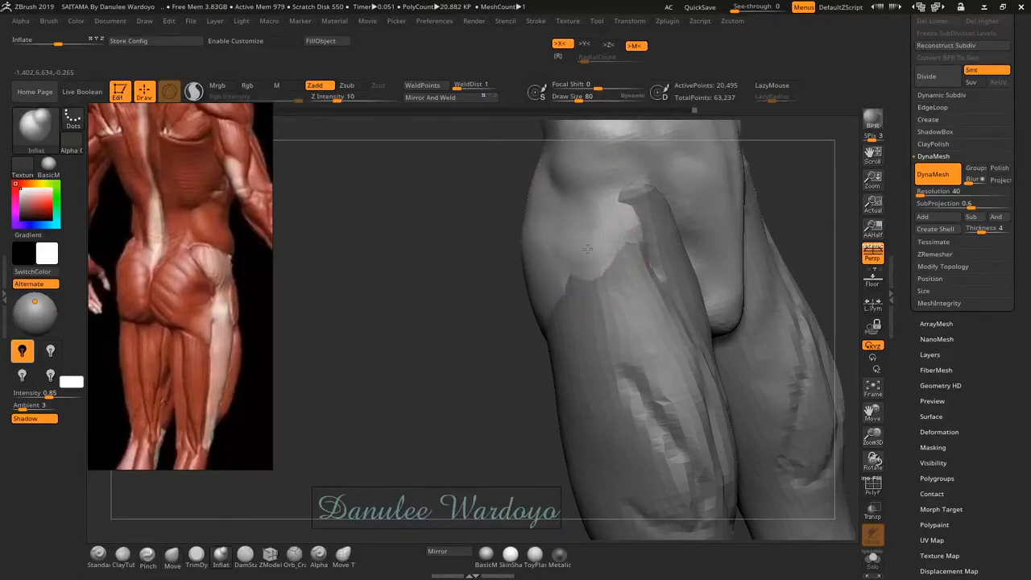
{"action": "key", "text": "ctrl"}
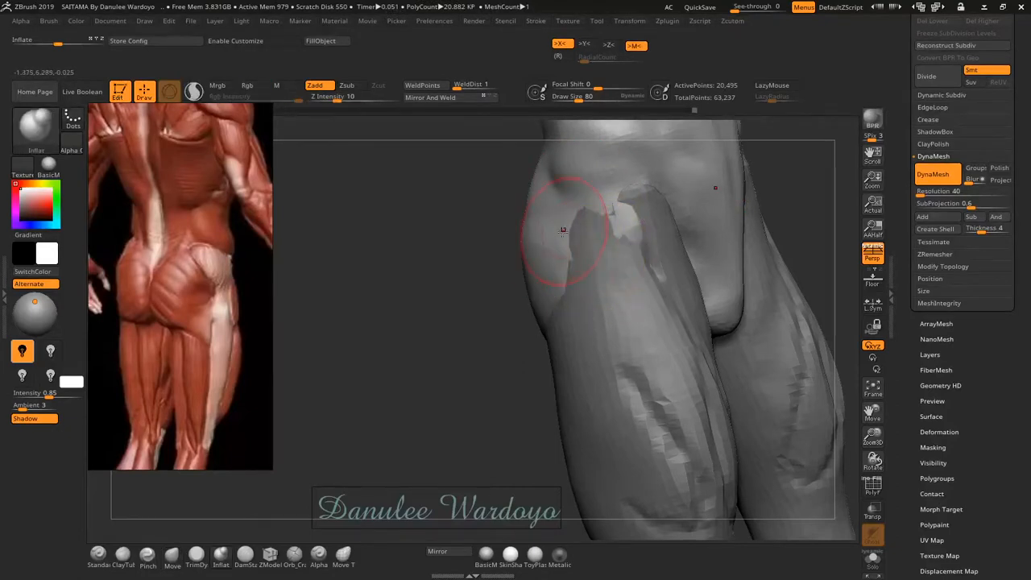
- Choose the Standard brush, browsing the brush library by the initials S and T
{"action": "key", "text": "b"}
{"action": "key", "text": "s"}
{"action": "key", "text": "t"}
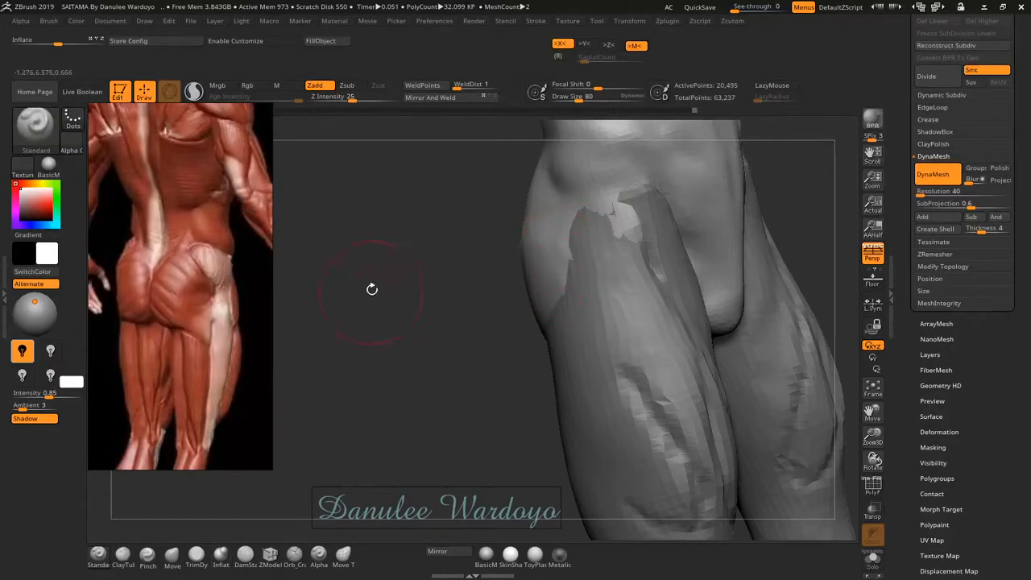
{"action": "key", "text": "b"}
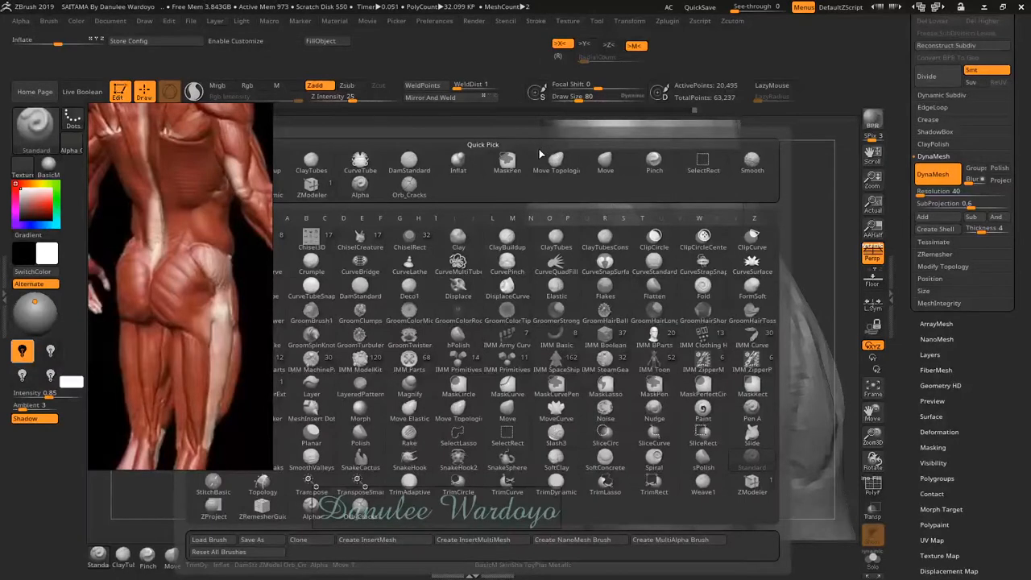
{"action": "key", "text": "s"}
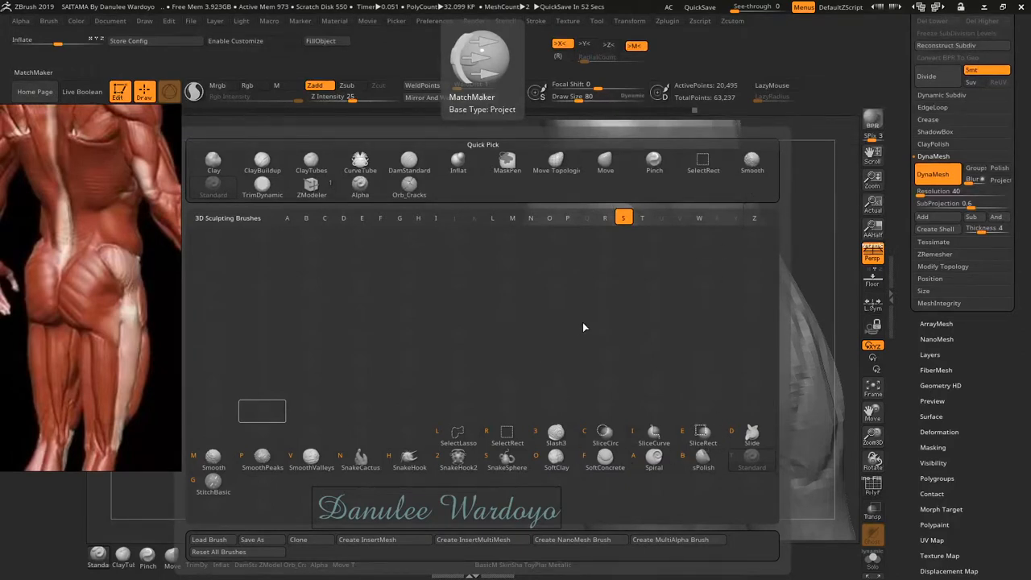
{"action": "left_click", "coordinate": [643, 218]}
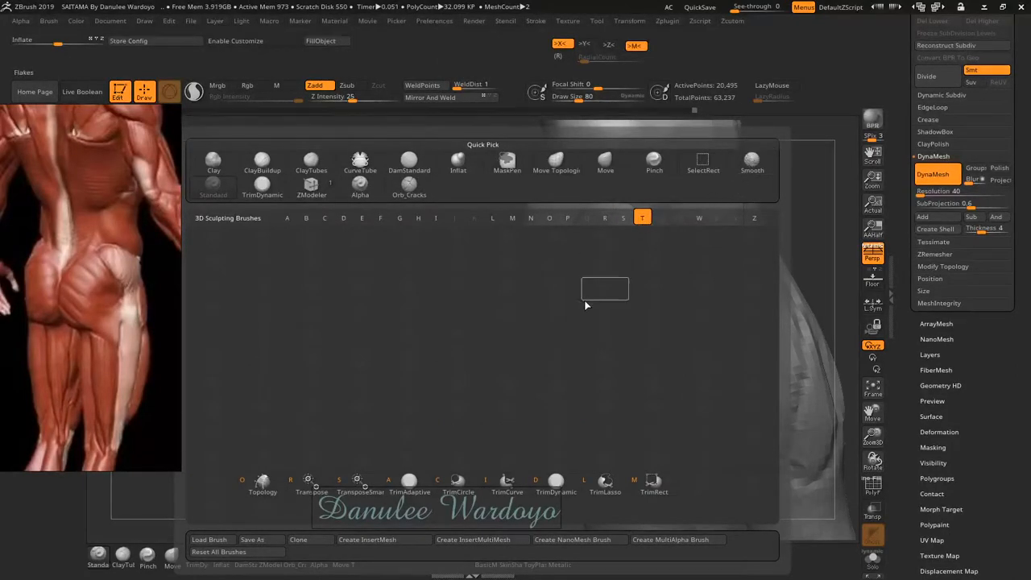
{"action": "key", "text": "t"}
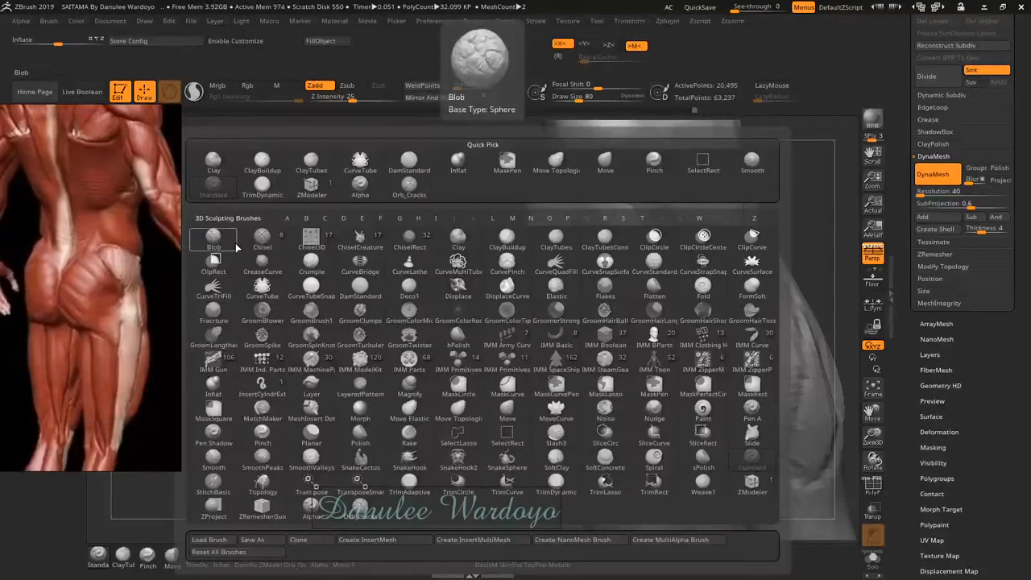
{"action": "left_click", "coordinate": [213, 187]}
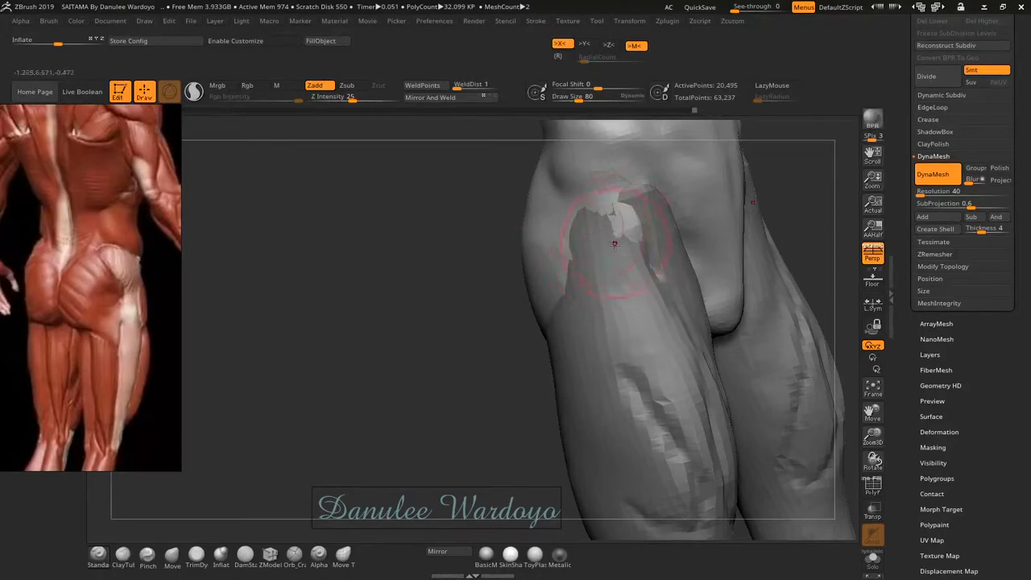
- Build up the torso's outer hip over the top of the thigh with the Standard brush at draw size 80 and smooth it
{"action": "mouse_move", "coordinate": [608, 217]}
{"action": "left_mouse_down"}
{"action": "mouse_move", "coordinate": [588, 216]}
{"action": "mouse_move", "coordinate": [596, 229]}
{"action": "mouse_move", "coordinate": [584, 245]}
{"action": "mouse_move", "coordinate": [613, 245]}
{"action": "left_mouse_up"}
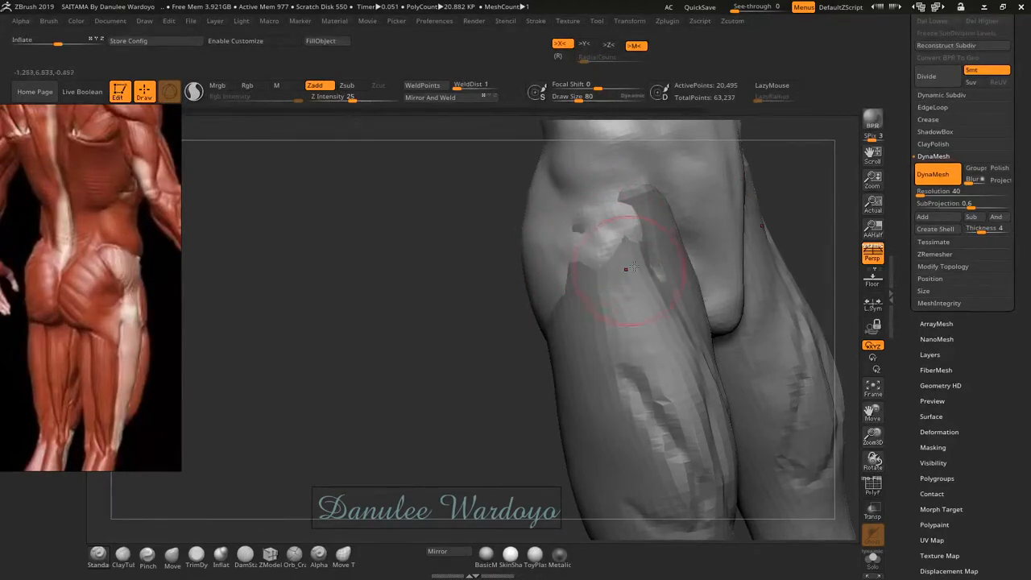
{"action": "mouse_move", "coordinate": [647, 290]}
{"action": "left_mouse_down"}
{"action": "mouse_move", "coordinate": [594, 226]}
{"action": "mouse_move", "coordinate": [587, 231]}
{"action": "left_mouse_up"}
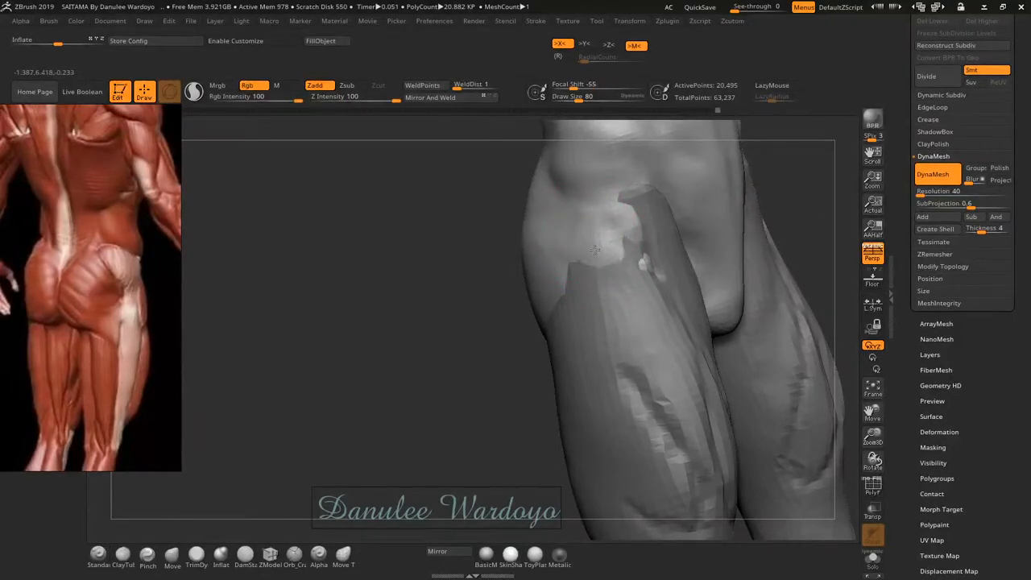
{"action": "mouse_move", "coordinate": [594, 250]}
{"action": "left_mouse_down", "text": "shift"}
{"action": "mouse_move", "coordinate": [612, 251]}
{"action": "mouse_move", "coordinate": [596, 252]}
{"action": "left_mouse_up", "text": "shift"}
{"action": "mouse_move", "coordinate": [596, 251]}
{"action": "right_mouse_down"}
{"action": "mouse_move", "coordinate": [629, 278]}
{"action": "mouse_move", "coordinate": [666, 270]}
{"action": "mouse_move", "coordinate": [587, 241]}
{"action": "right_mouse_up"}
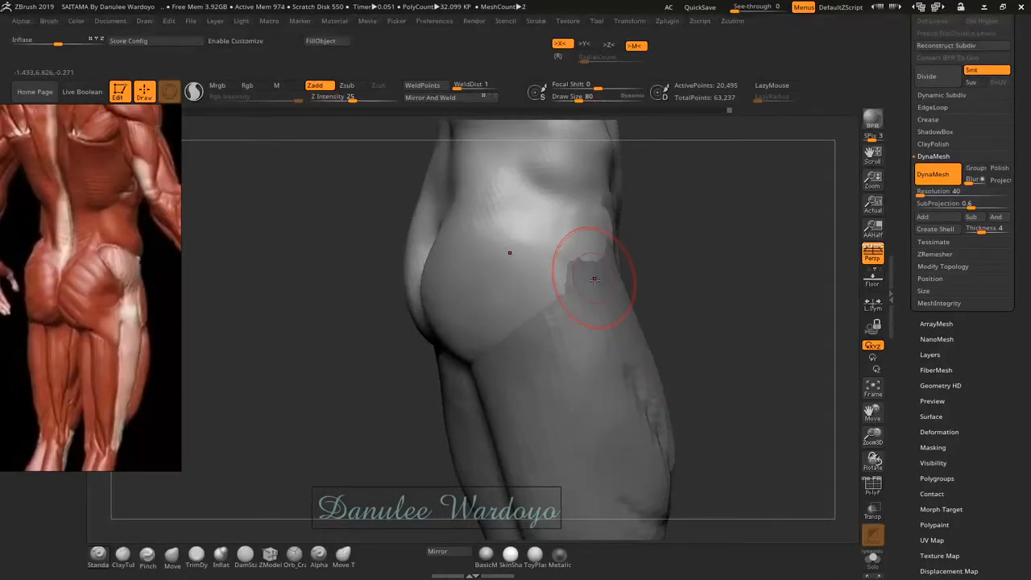
- Enlarge the brush draw size to about 168 and smooth the outer hip beside the buttocks
{"action": "right_click_drag", "start_coordinate": [595, 278], "coordinate": [631, 267]}
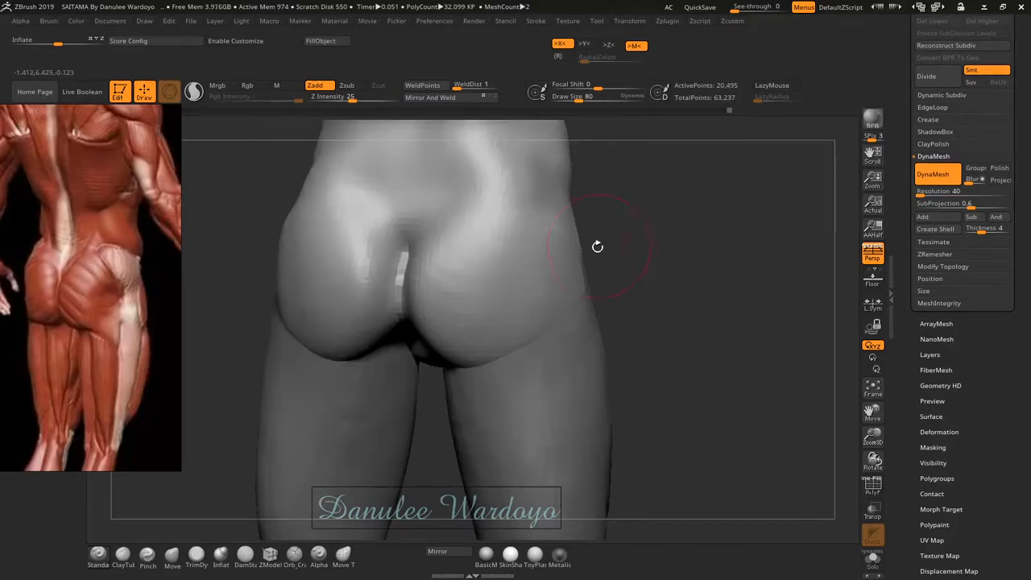
{"action": "right_click_drag", "start_coordinate": [597, 247], "coordinate": [551, 295]}
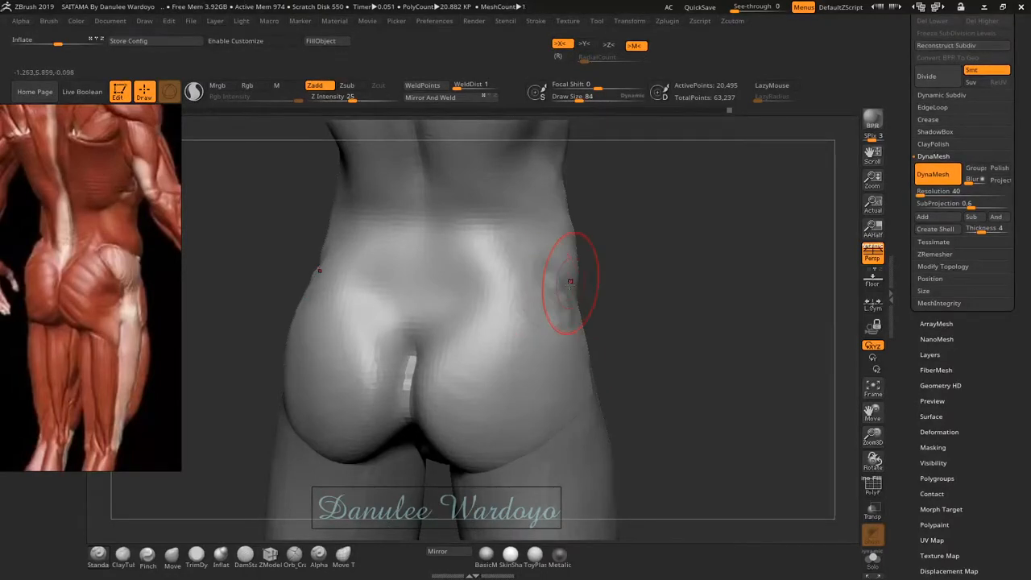
{"action": "key", "text": "bracketright"}
{"action": "key", "text": "bracketright"}
{"action": "key", "text": "bracketright"}
{"action": "key", "text": "bracketright"}
{"action": "key", "text": "bracketright"}
{"action": "key", "text": "bracketright"}
{"action": "key", "text": "bracketright"}
{"action": "key", "text": "bracketright"}
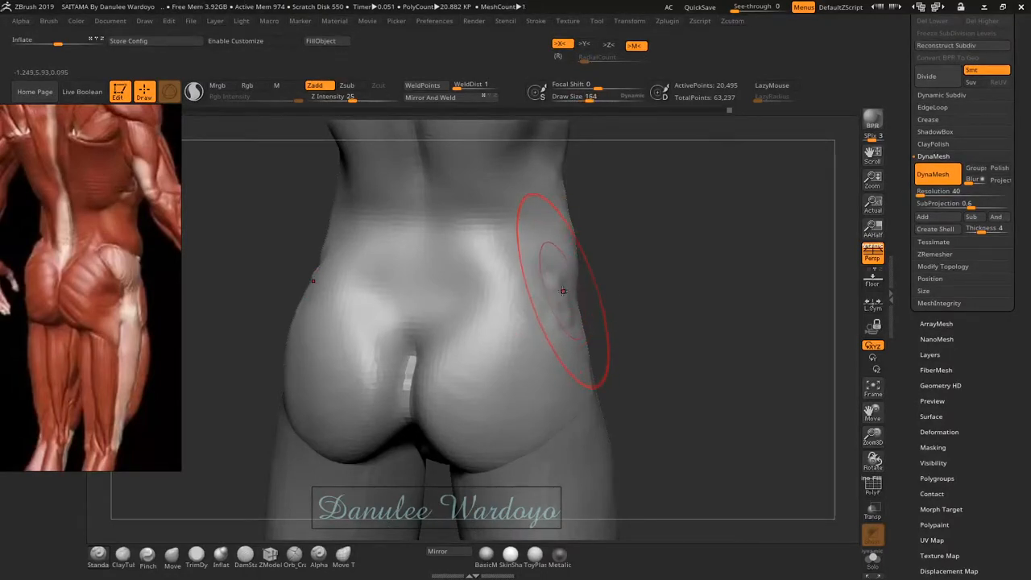
{"action": "mouse_move", "coordinate": [559, 323]}
{"action": "left_mouse_down", "text": "shift"}
{"action": "mouse_move", "coordinate": [545, 287]}
{"action": "mouse_move", "coordinate": [561, 315]}
{"action": "mouse_move", "coordinate": [557, 303]}
{"action": "mouse_move", "coordinate": [538, 316]}
{"action": "mouse_move", "coordinate": [564, 317]}
{"action": "mouse_move", "coordinate": [553, 303]}
{"action": "mouse_move", "coordinate": [567, 303]}
{"action": "mouse_move", "coordinate": [555, 317]}
{"action": "left_mouse_up", "text": "shift"}
- Carve a hollow into the outer side of the buttock with the Standard brush and smooth its edges
{"action": "mouse_move", "coordinate": [685, 363]}
{"action": "left_mouse_down"}
{"action": "mouse_move", "coordinate": [571, 354]}
{"action": "mouse_move", "coordinate": [589, 342]}
{"action": "mouse_move", "coordinate": [605, 345]}
{"action": "mouse_move", "coordinate": [603, 362]}
{"action": "mouse_move", "coordinate": [563, 403]}
{"action": "left_mouse_up"}
{"action": "left_click_drag", "start_coordinate": [582, 345], "coordinate": [563, 410], "text": "alt"}
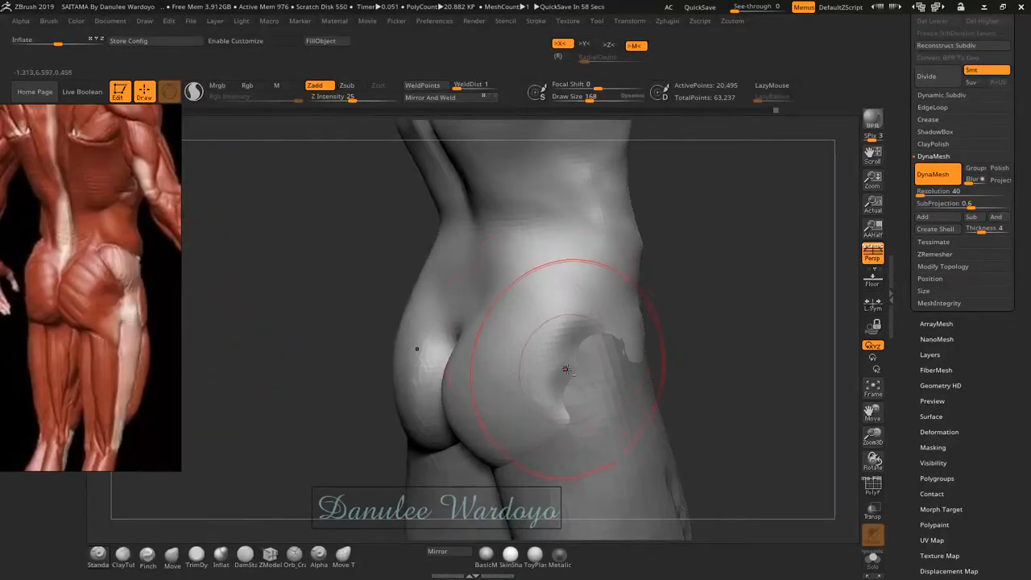
{"action": "mouse_move", "coordinate": [561, 366]}
{"action": "left_mouse_down", "text": "alt"}
{"action": "mouse_move", "coordinate": [554, 362]}
{"action": "mouse_move", "coordinate": [572, 377]}
{"action": "left_mouse_up", "text": "alt"}
{"action": "key", "text": "shift"}
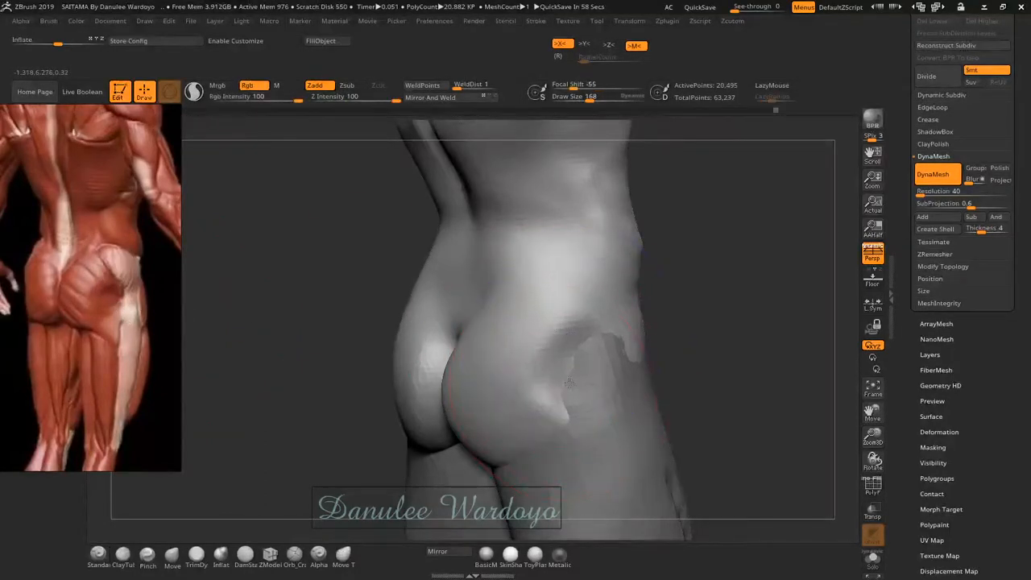
{"action": "left_click_drag", "start_coordinate": [571, 421], "coordinate": [569, 429], "text": "shift"}
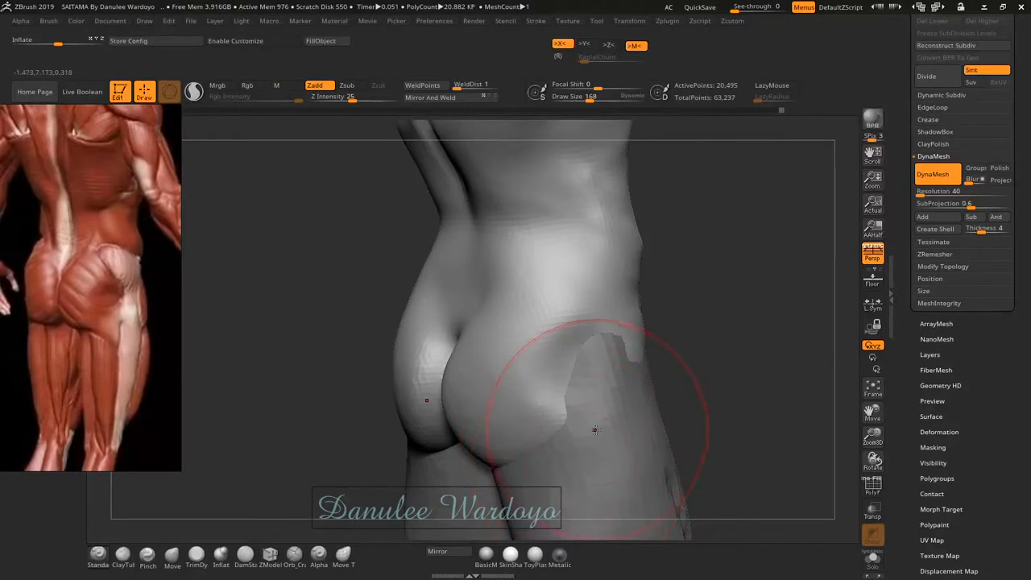
- Build up the lower outer edge of the buttocks where they overlap the back of the thighs
{"action": "mouse_move", "coordinate": [594, 430]}
{"action": "right_mouse_down"}
{"action": "mouse_move", "coordinate": [603, 433]}
{"action": "mouse_move", "coordinate": [560, 467]}
{"action": "right_mouse_up"}
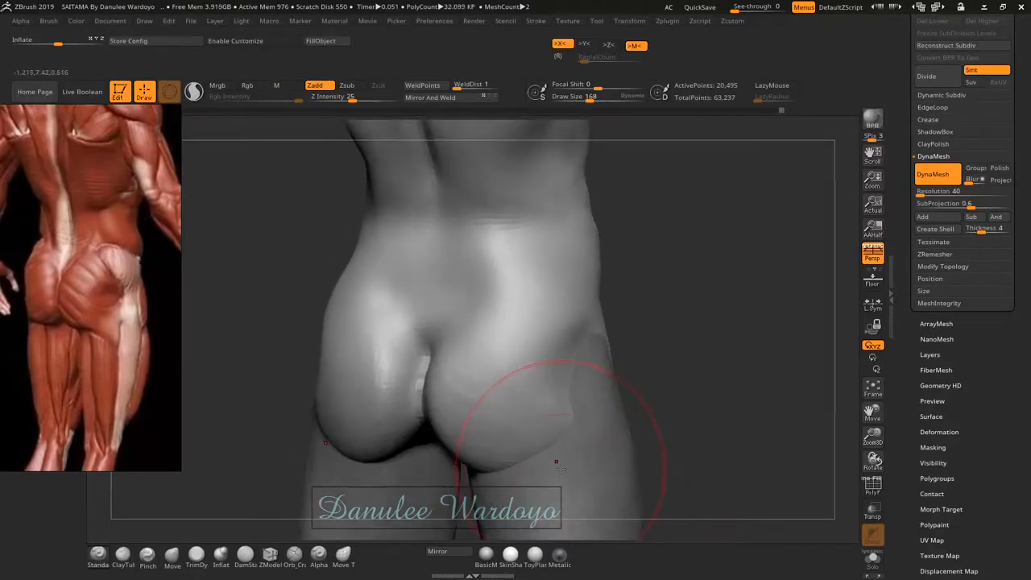
{"action": "mouse_move", "coordinate": [557, 453]}
{"action": "left_mouse_down"}
{"action": "mouse_move", "coordinate": [563, 435]}
{"action": "mouse_move", "coordinate": [558, 483]}
{"action": "left_mouse_up"}
{"action": "right_click_drag", "start_coordinate": [552, 413], "coordinate": [548, 340]}
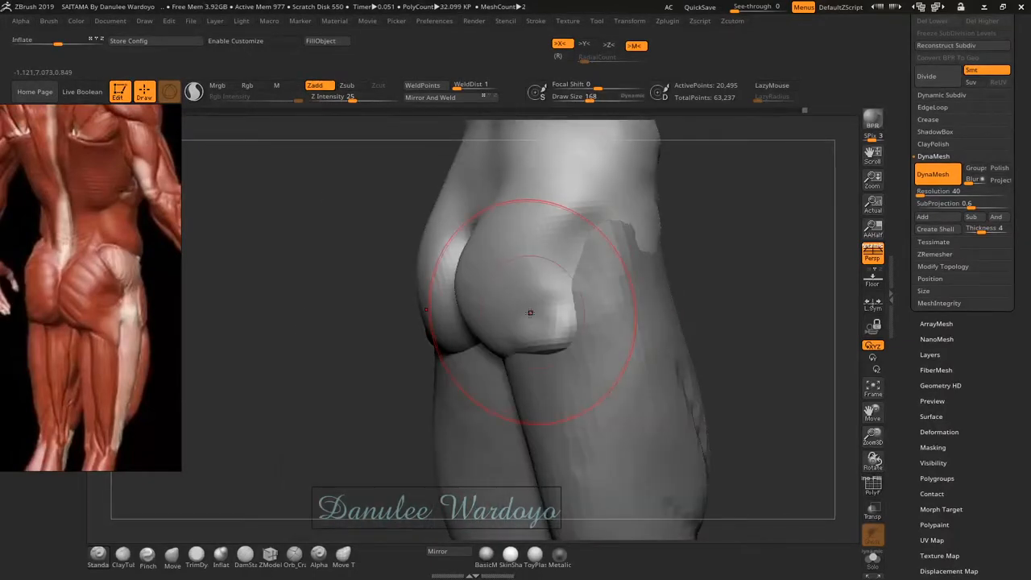
{"action": "mouse_move", "coordinate": [530, 313]}
{"action": "left_mouse_down"}
{"action": "mouse_move", "coordinate": [588, 341]}
{"action": "mouse_move", "coordinate": [589, 320]}
{"action": "mouse_move", "coordinate": [597, 327]}
{"action": "mouse_move", "coordinate": [606, 370]}
{"action": "left_mouse_up"}
{"action": "mouse_move", "coordinate": [603, 357]}
{"action": "right_mouse_down"}
{"action": "mouse_move", "coordinate": [524, 371]}
{"action": "mouse_move", "coordinate": [604, 344]}
{"action": "right_mouse_up"}
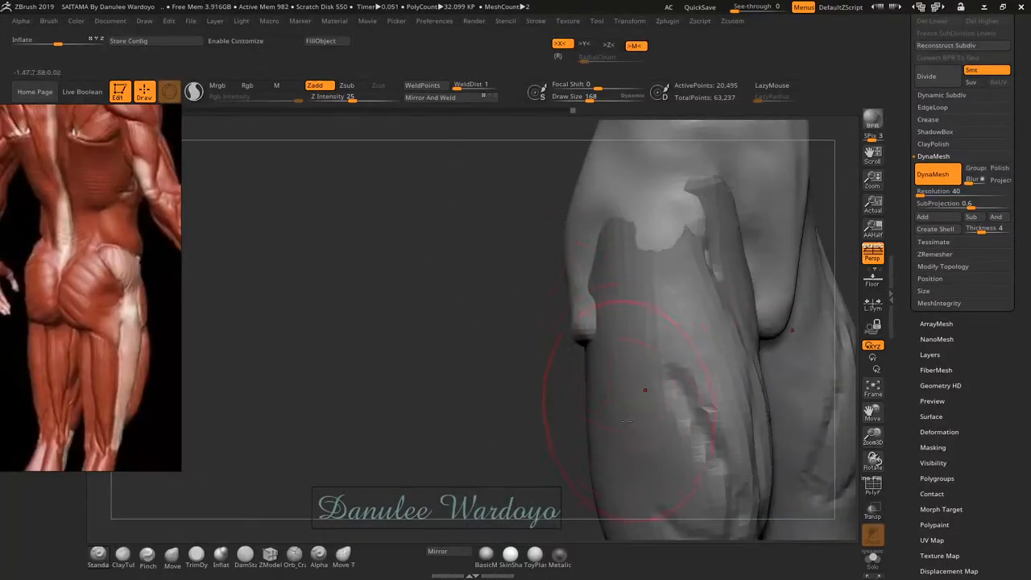
- Switch to the leg subtool and carve down the upper outer thigh with the Standard brush so it sinks beneath the torso's hip
{"action": "left_click", "coordinate": [629, 461], "text": "alt"}
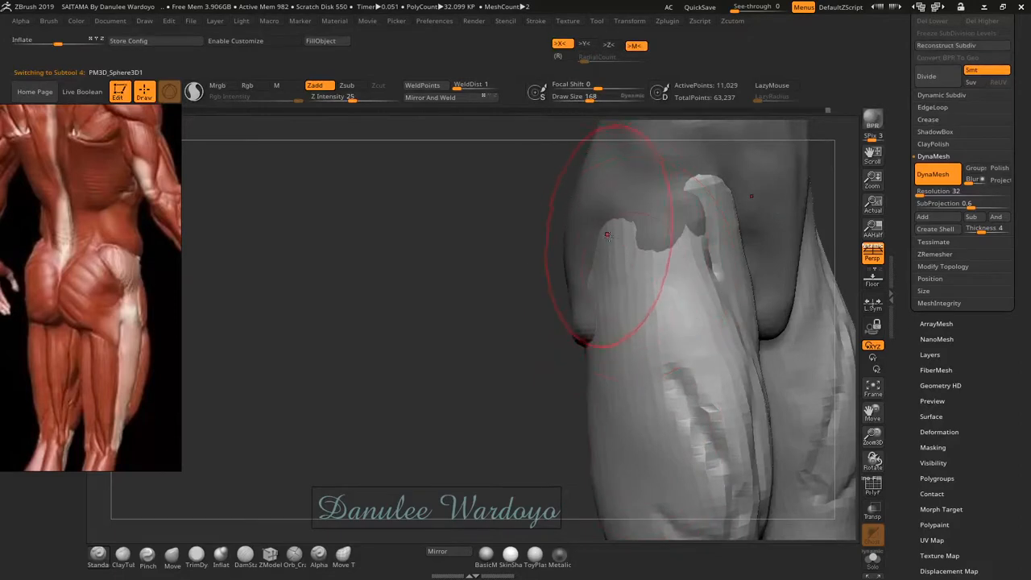
{"action": "mouse_move", "coordinate": [614, 233]}
{"action": "left_mouse_down", "text": "alt"}
{"action": "mouse_move", "coordinate": [618, 253]}
{"action": "mouse_move", "coordinate": [613, 242]}
{"action": "mouse_move", "coordinate": [600, 292]}
{"action": "mouse_move", "coordinate": [600, 278]}
{"action": "mouse_move", "coordinate": [602, 300]}
{"action": "mouse_move", "coordinate": [614, 302]}
{"action": "mouse_move", "coordinate": [685, 243]}
{"action": "left_mouse_up", "text": "alt"}
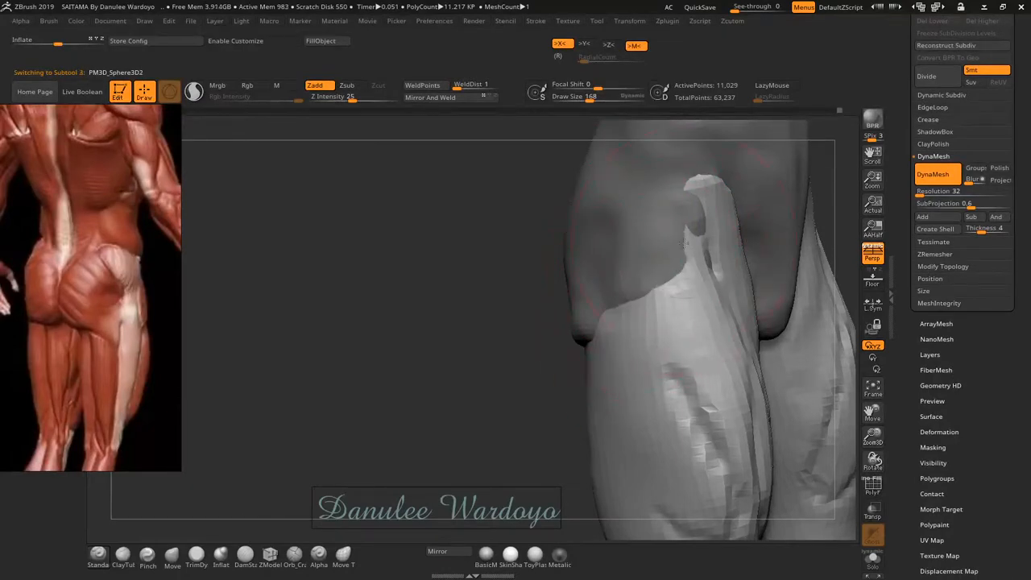
{"action": "left_click", "coordinate": [686, 251], "text": "alt"}
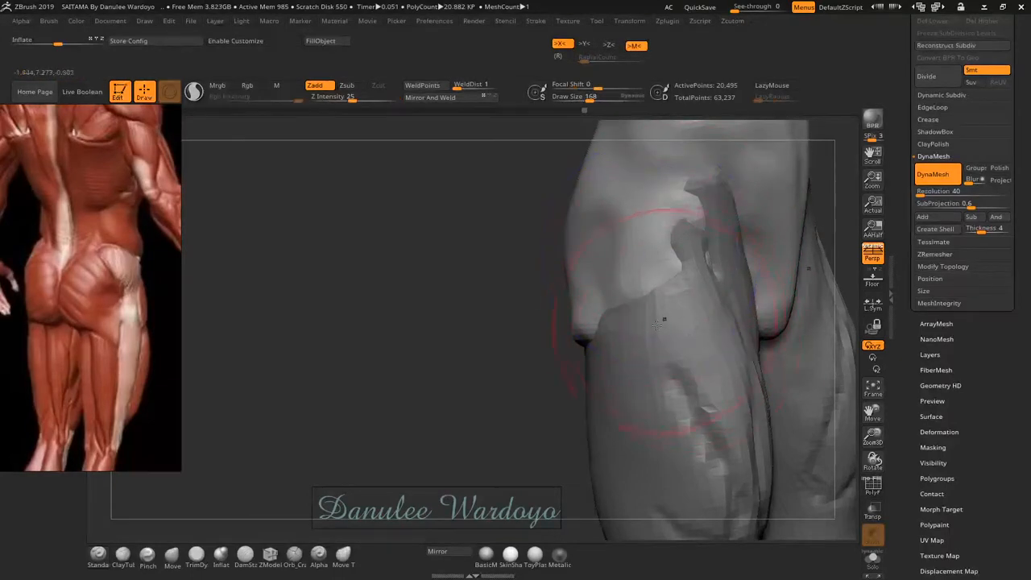
{"action": "left_click", "coordinate": [644, 428], "text": "alt"}
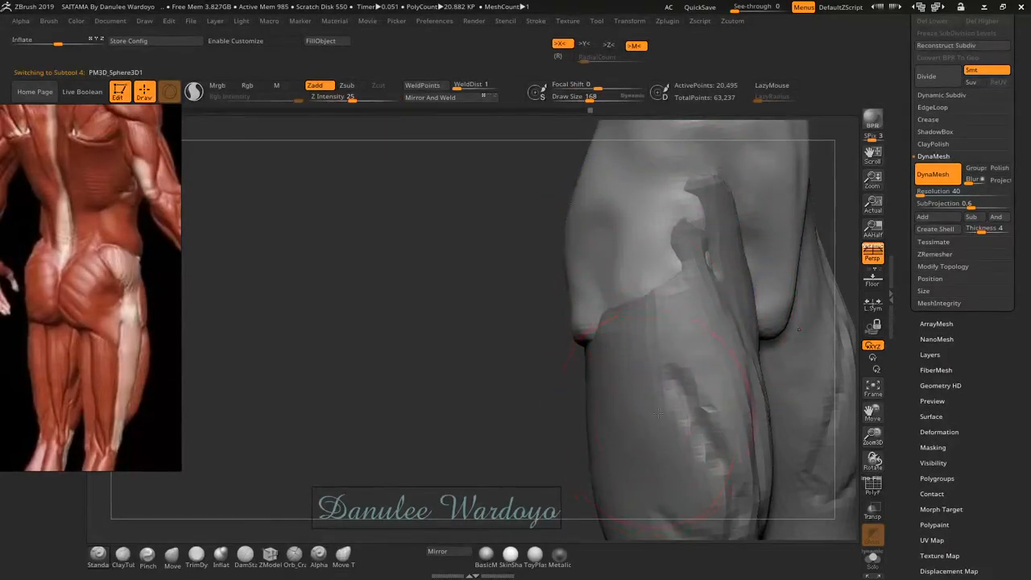
{"action": "left_click", "coordinate": [691, 248], "text": "alt"}
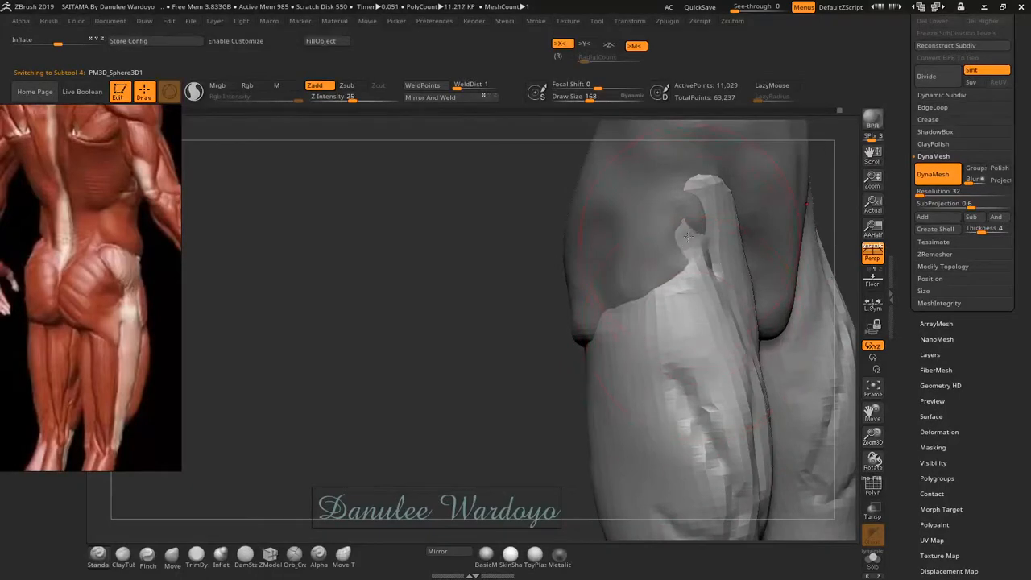
{"action": "left_click", "coordinate": [689, 221], "text": "alt"}
{"action": "left_click", "coordinate": [689, 199], "text": "alt"}
{"action": "mouse_move", "coordinate": [645, 310]}
{"action": "left_mouse_down", "text": "alt"}
{"action": "mouse_move", "coordinate": [668, 297]}
{"action": "mouse_move", "coordinate": [612, 324]}
{"action": "left_mouse_up", "text": "alt"}
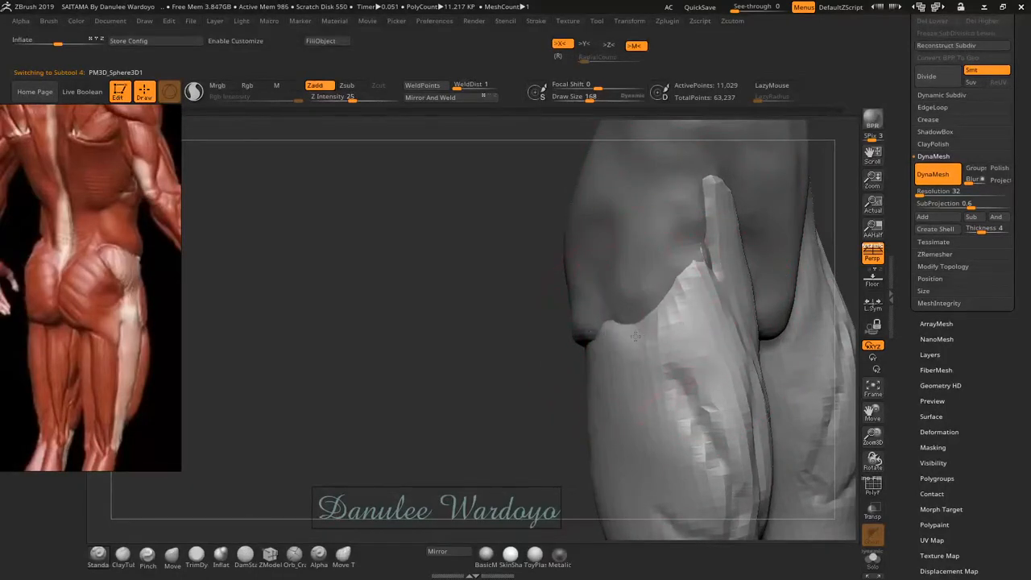
{"action": "mouse_move", "coordinate": [617, 333]}
{"action": "right_mouse_down"}
{"action": "mouse_move", "coordinate": [648, 342]}
{"action": "mouse_move", "coordinate": [587, 341]}
{"action": "mouse_move", "coordinate": [611, 356]}
{"action": "mouse_move", "coordinate": [649, 324]}
{"action": "mouse_move", "coordinate": [604, 318]}
{"action": "right_mouse_up"}
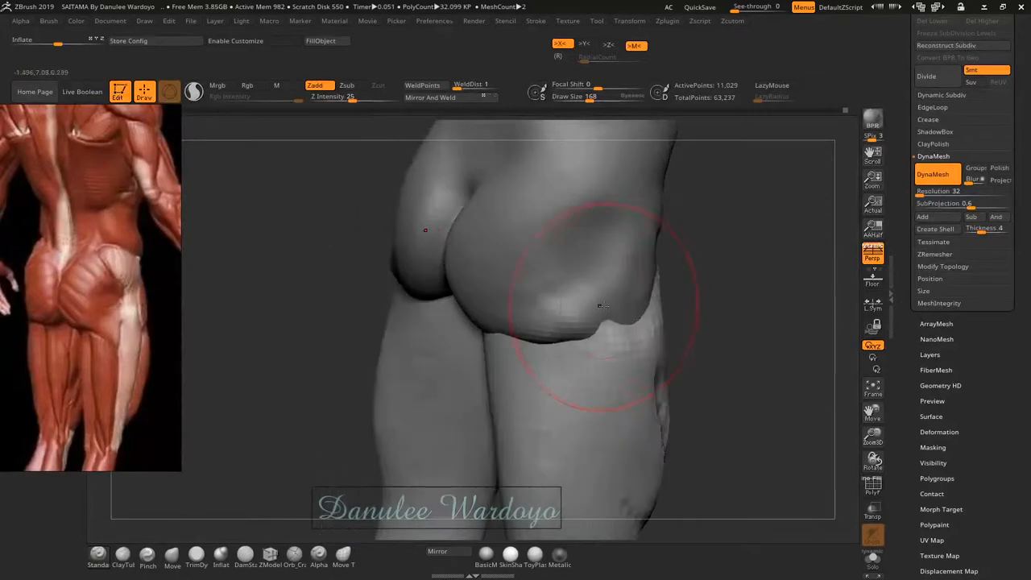
- Extend the torso mesh's outer glute edge down over the thigh and build up its lower tip with the Inflat brush
{"action": "left_click", "coordinate": [649, 330], "text": "alt"}
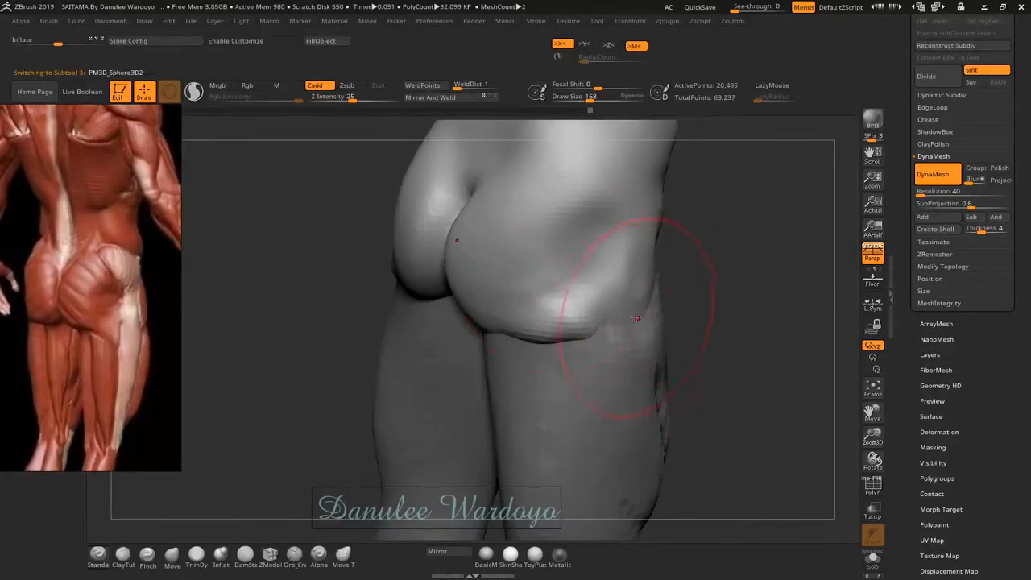
{"action": "mouse_move", "coordinate": [605, 321]}
{"action": "left_mouse_down"}
{"action": "mouse_move", "coordinate": [604, 369]}
{"action": "mouse_move", "coordinate": [593, 295]}
{"action": "left_mouse_up"}
{"action": "key", "text": "b"}
{"action": "key", "text": "i"}
{"action": "key", "text": "n"}
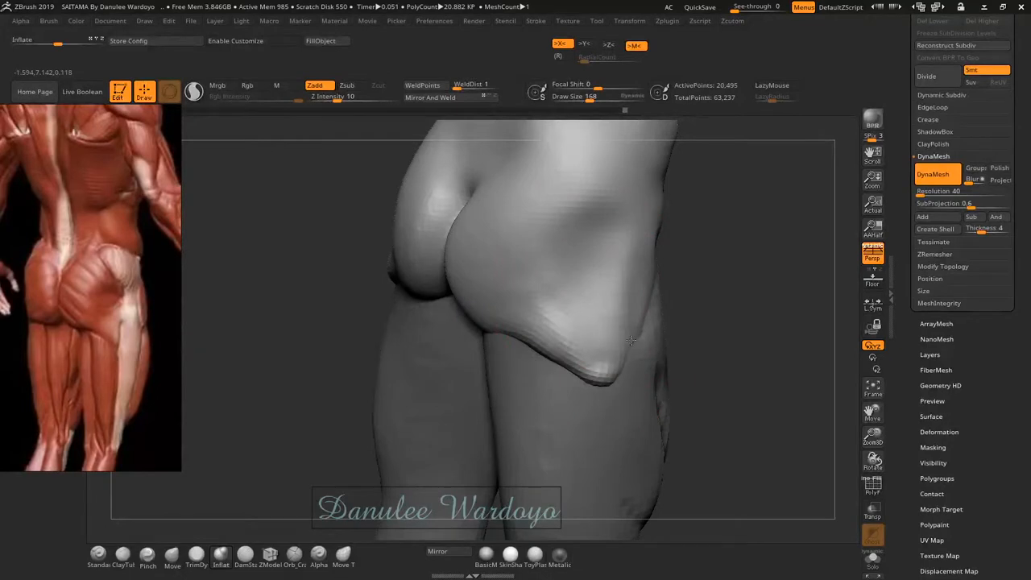
{"action": "left_click_drag", "start_coordinate": [621, 372], "coordinate": [612, 359]}
{"action": "mouse_move", "coordinate": [745, 348]}
{"action": "left_mouse_down"}
{"action": "mouse_move", "coordinate": [553, 345]}
{"action": "mouse_move", "coordinate": [600, 309]}
{"action": "left_mouse_up"}
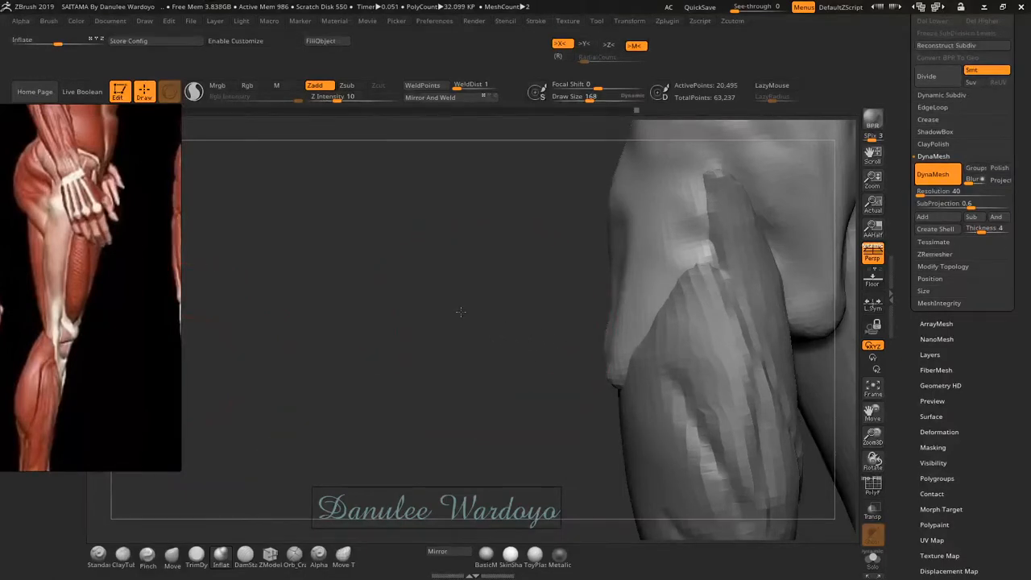
{"action": "left_click_drag", "start_coordinate": [460, 312], "coordinate": [511, 299]}
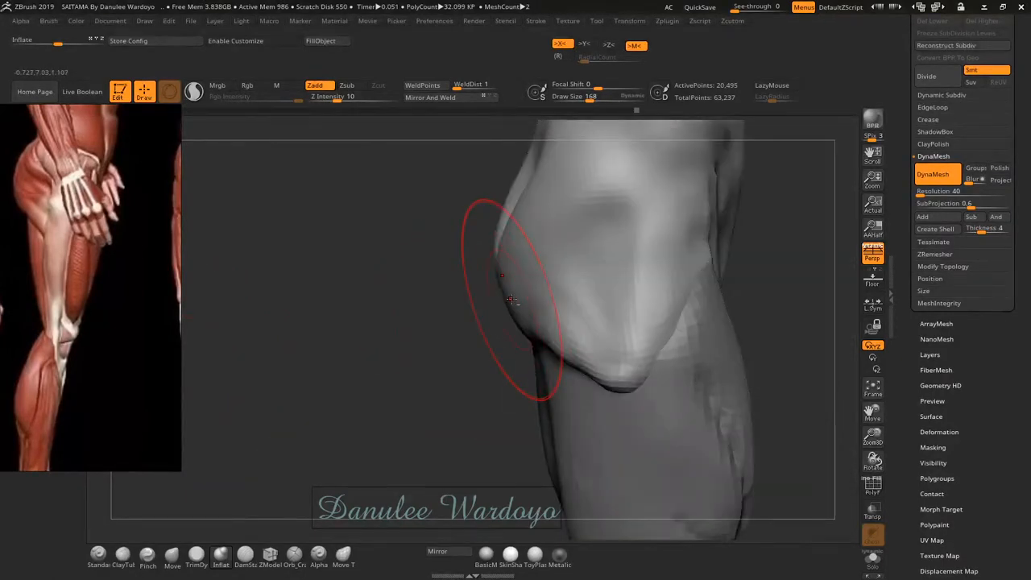
{"action": "right_click_drag", "start_coordinate": [511, 300], "coordinate": [573, 377]}
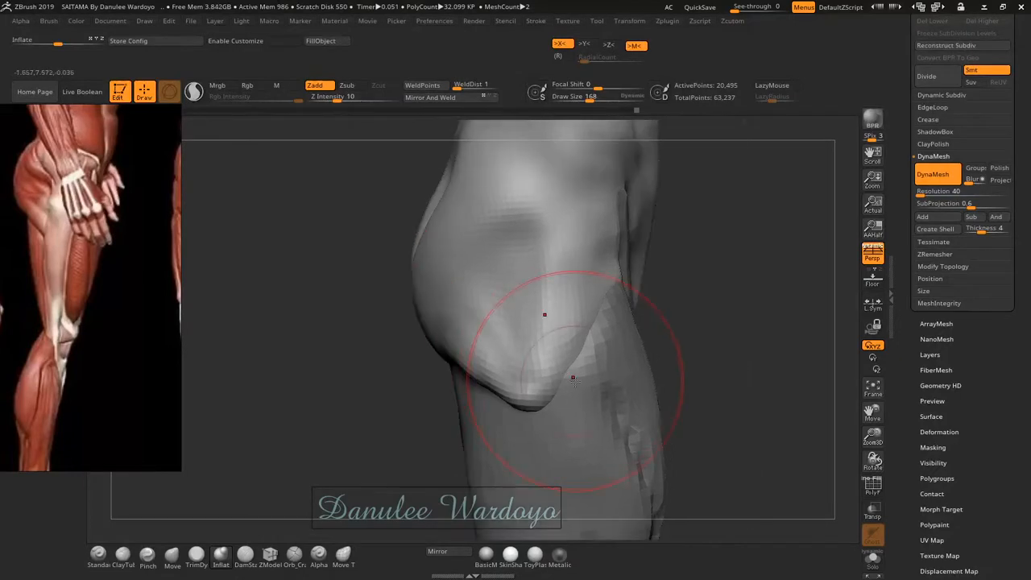
{"action": "left_click_drag", "start_coordinate": [573, 379], "coordinate": [562, 360]}
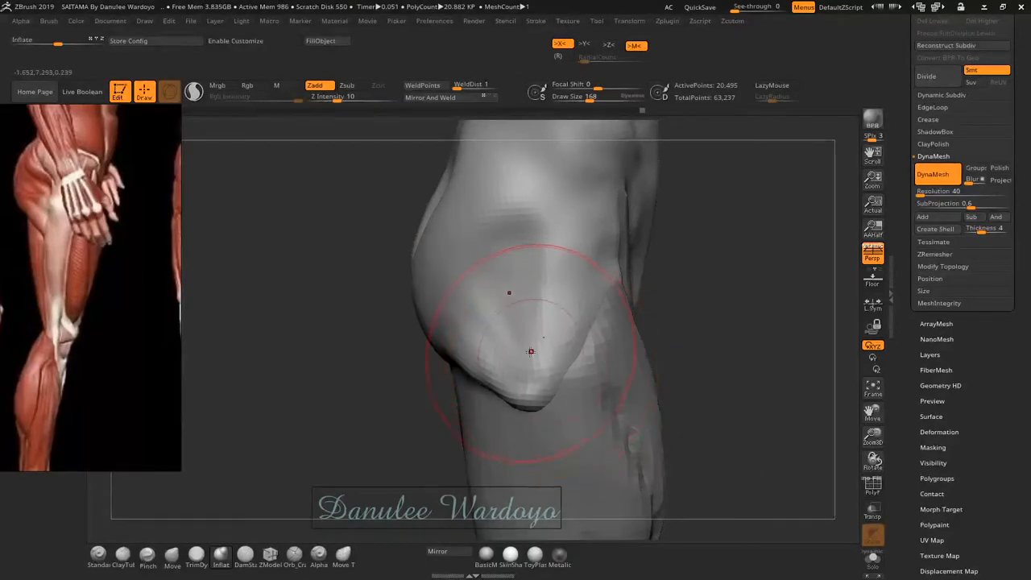
- Pull the glute's lower tip forward across the side of the thigh with the Move Topological brush
{"action": "key", "text": "b"}
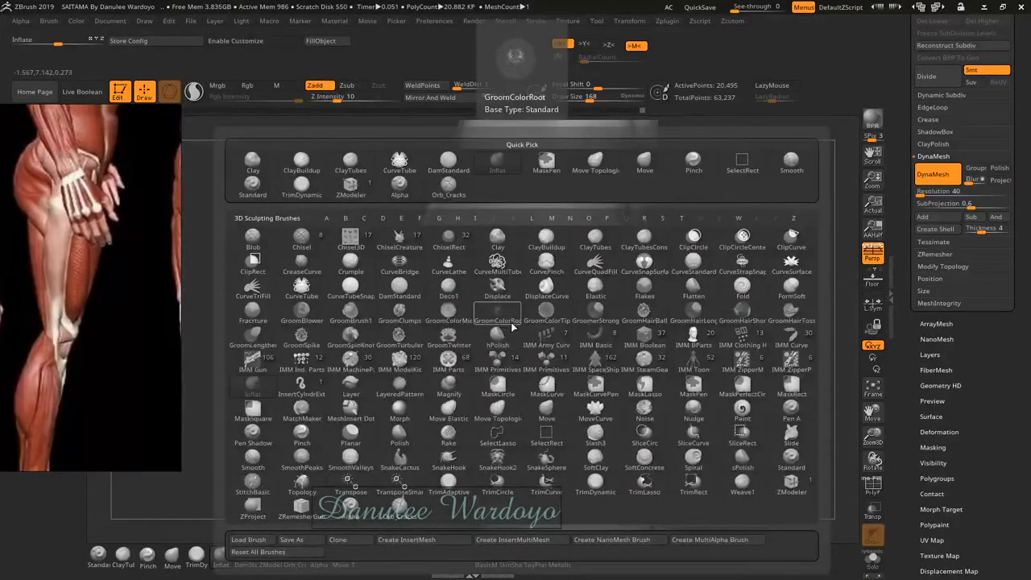
{"action": "key", "text": "m"}
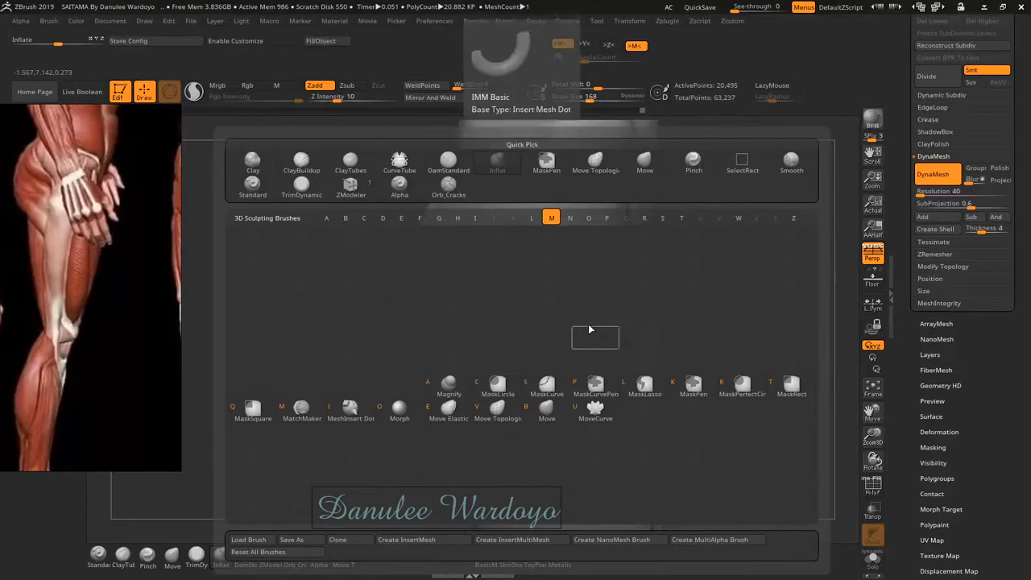
{"action": "key", "text": "v"}
{"action": "mouse_move", "coordinate": [560, 363]}
{"action": "left_mouse_down"}
{"action": "mouse_move", "coordinate": [559, 384]}
{"action": "mouse_move", "coordinate": [587, 353]}
{"action": "left_mouse_up"}
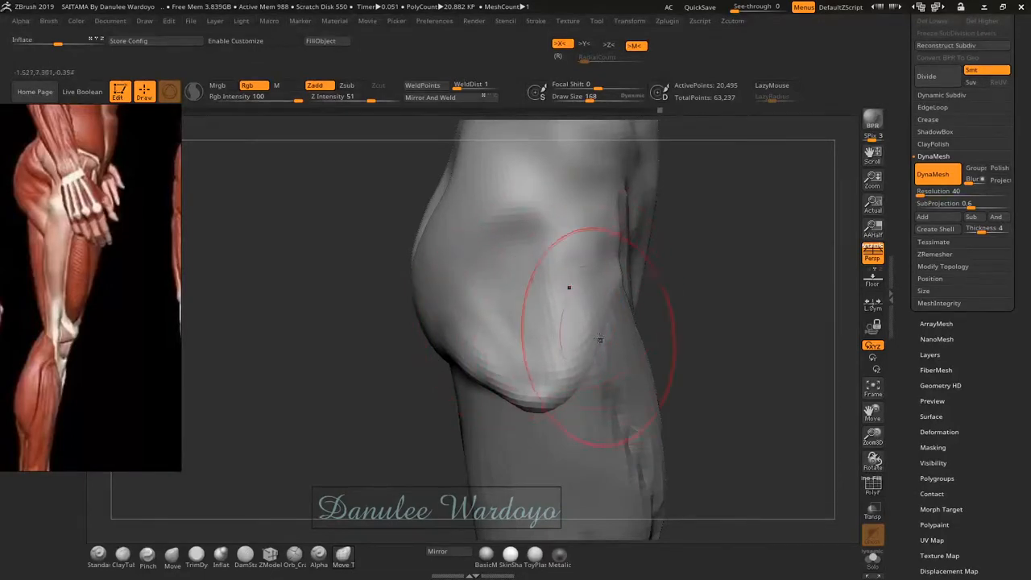
- Reshape the front hip edge over the upper thigh and tuck the outer glute tip inward against the leg
{"action": "mouse_move", "coordinate": [621, 306]}
{"action": "right_mouse_down"}
{"action": "mouse_move", "coordinate": [588, 295]}
{"action": "mouse_move", "coordinate": [605, 276]}
{"action": "right_mouse_up"}
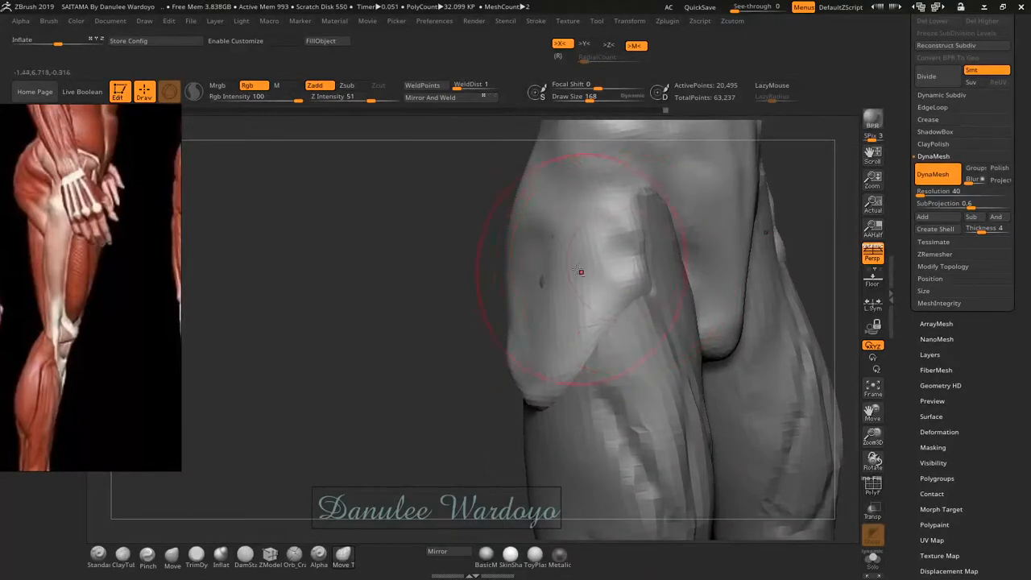
{"action": "right_click_drag", "start_coordinate": [564, 292], "coordinate": [627, 260]}
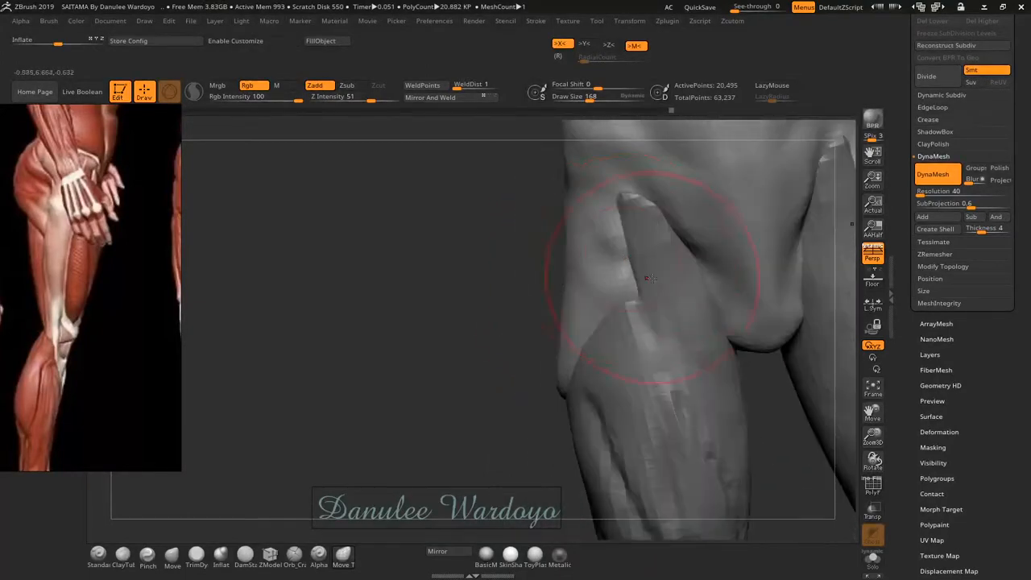
{"action": "mouse_move", "coordinate": [661, 276]}
{"action": "left_mouse_down"}
{"action": "mouse_move", "coordinate": [632, 242]}
{"action": "mouse_move", "coordinate": [634, 282]}
{"action": "mouse_move", "coordinate": [612, 214]}
{"action": "mouse_move", "coordinate": [664, 254]}
{"action": "mouse_move", "coordinate": [642, 274]}
{"action": "mouse_move", "coordinate": [668, 250]}
{"action": "mouse_move", "coordinate": [626, 280]}
{"action": "left_mouse_up"}
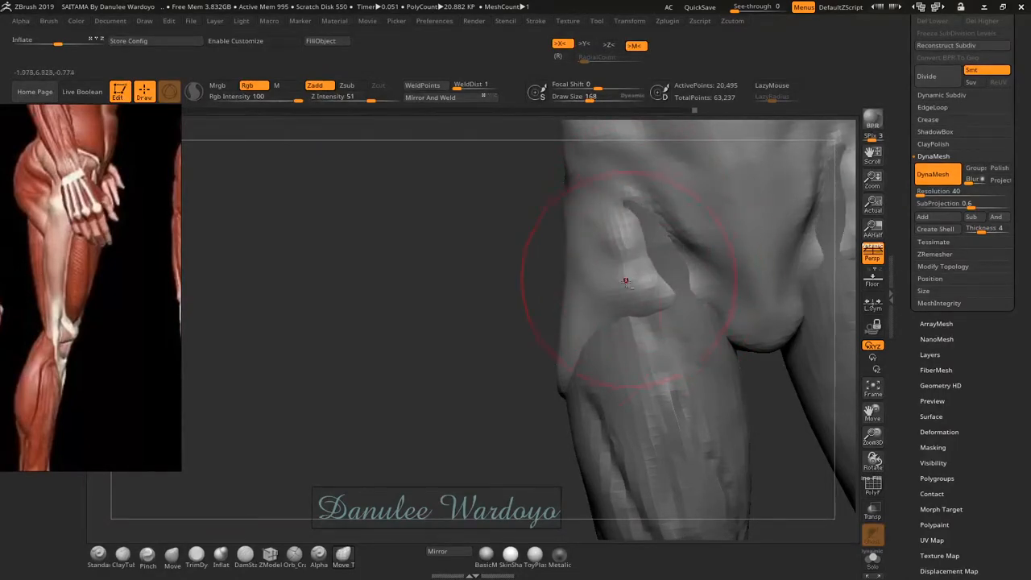
{"action": "mouse_move", "coordinate": [592, 286]}
{"action": "right_mouse_down"}
{"action": "mouse_move", "coordinate": [640, 302]}
{"action": "mouse_move", "coordinate": [674, 282]}
{"action": "right_mouse_up"}
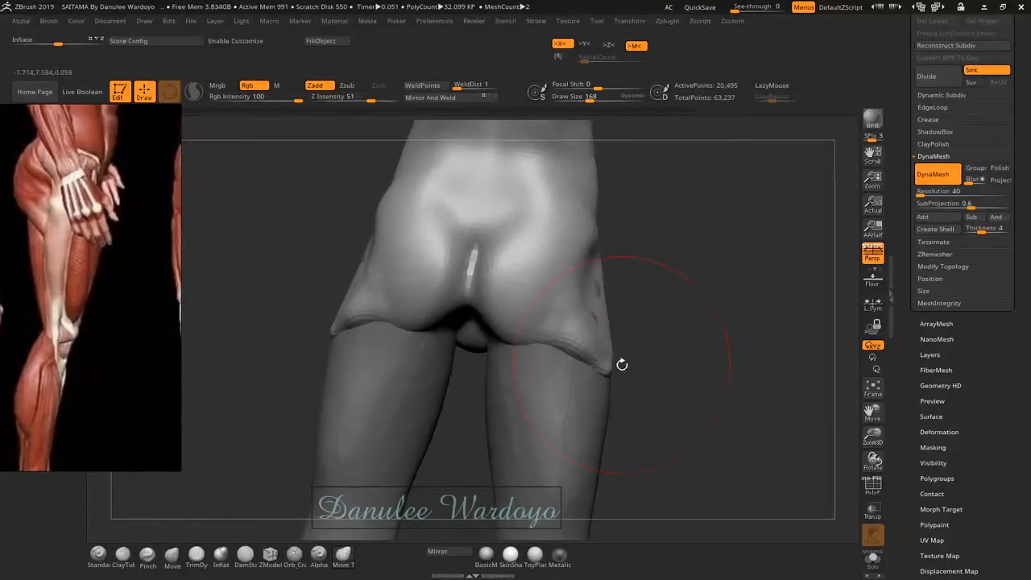
{"action": "left_click_drag", "start_coordinate": [616, 366], "coordinate": [599, 365]}
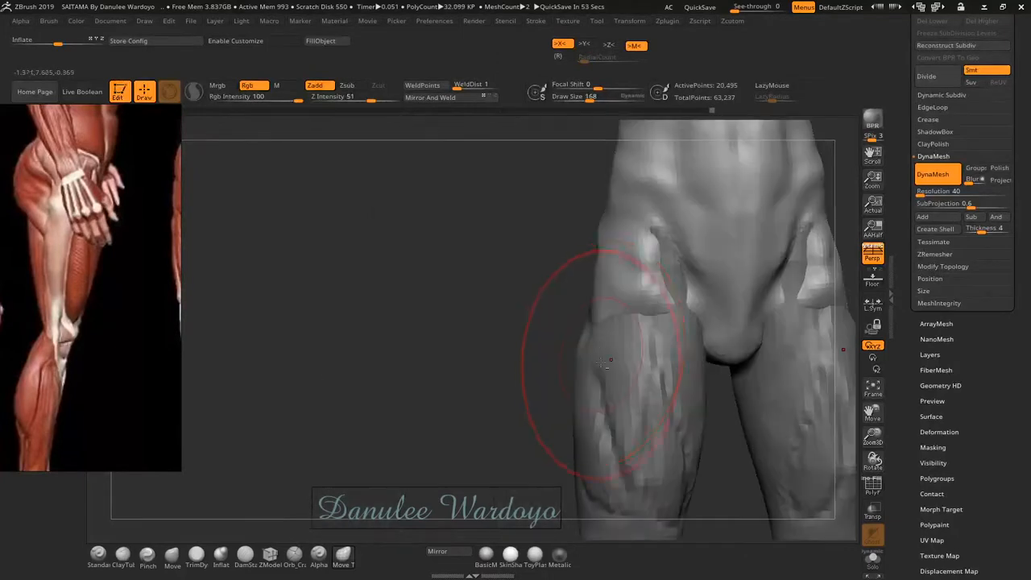
{"action": "right_click_drag", "start_coordinate": [600, 348], "coordinate": [565, 278], "text": "alt"}
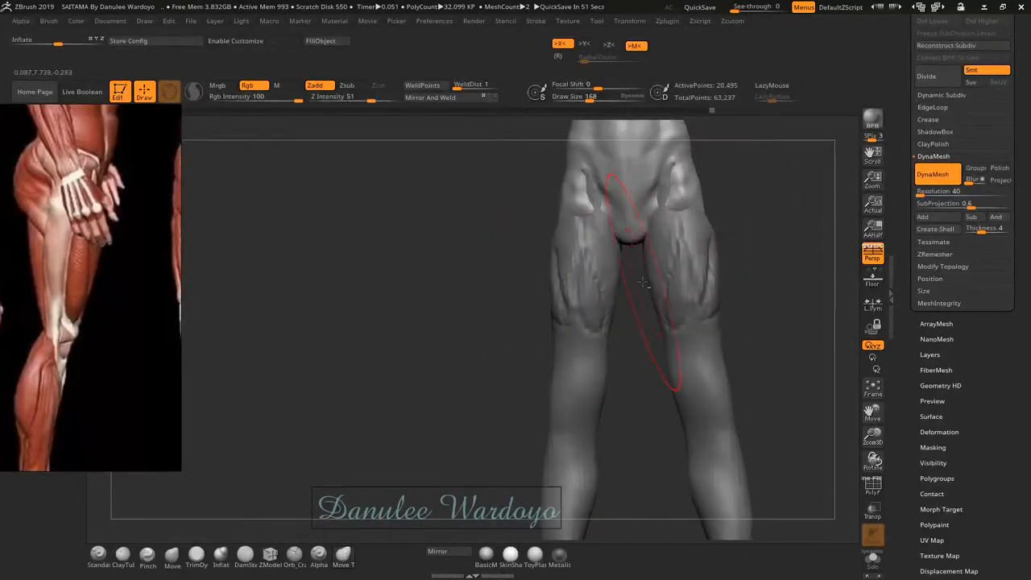
{"action": "mouse_move", "coordinate": [643, 282]}
{"action": "right_mouse_down", "text": "alt"}
{"action": "mouse_move", "coordinate": [522, 396]}
{"action": "mouse_move", "coordinate": [550, 355]}
{"action": "mouse_move", "coordinate": [545, 339]}
{"action": "mouse_move", "coordinate": [589, 404]}
{"action": "mouse_move", "coordinate": [637, 391]}
{"action": "mouse_move", "coordinate": [520, 402]}
{"action": "right_mouse_up", "text": "alt"}
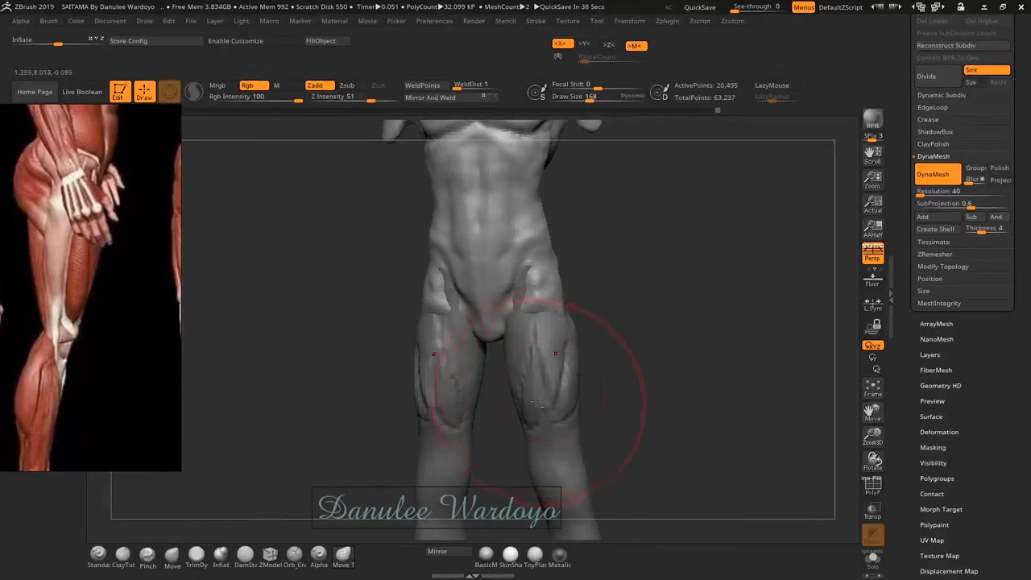
{"action": "left_click", "coordinate": [889, 528]}
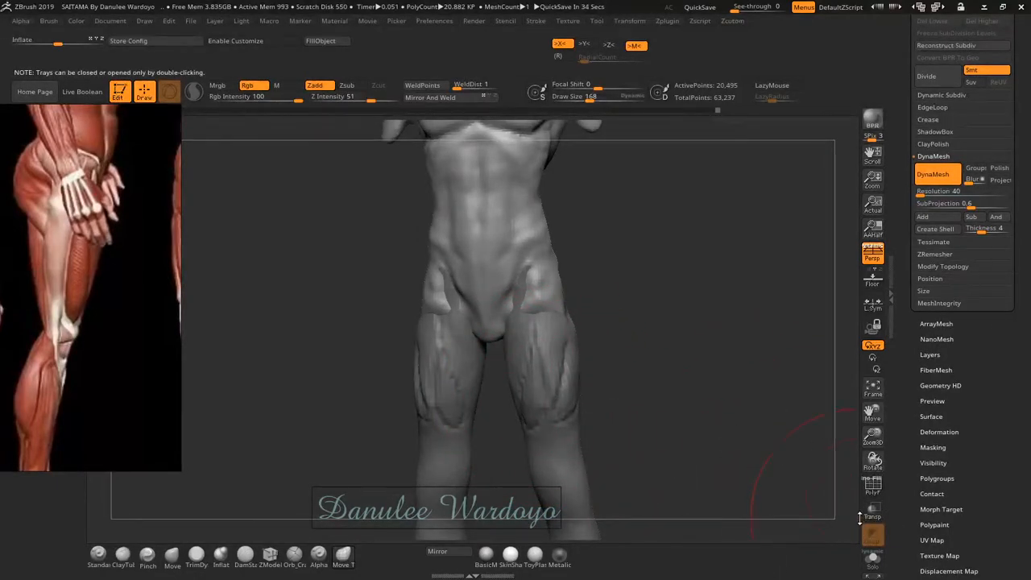
{"action": "left_click", "coordinate": [874, 560]}
{"action": "left_click", "coordinate": [876, 561]}
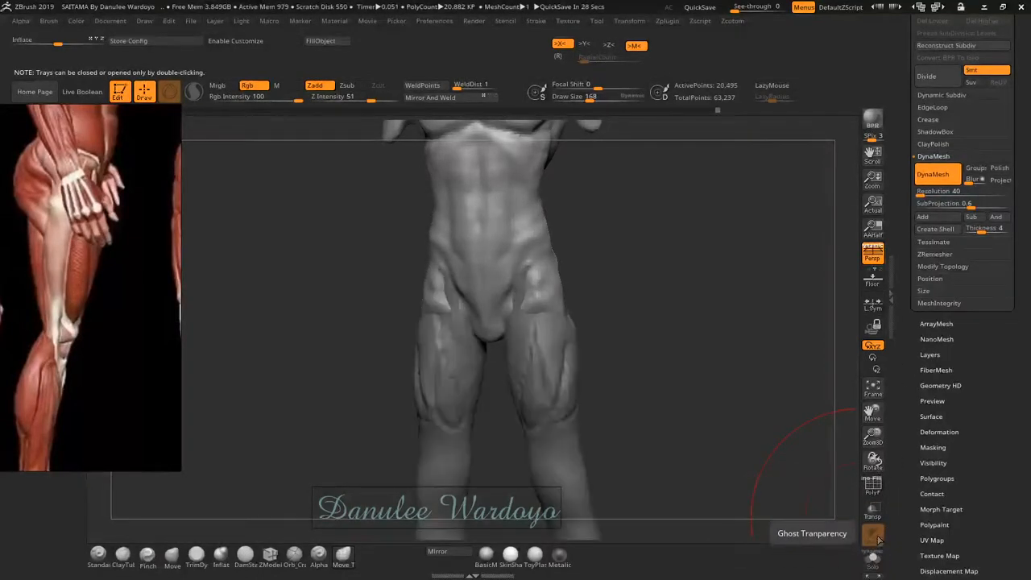
- Select the leg subtool and push the outer contours of both thighs inward
{"action": "key", "text": "Down"}
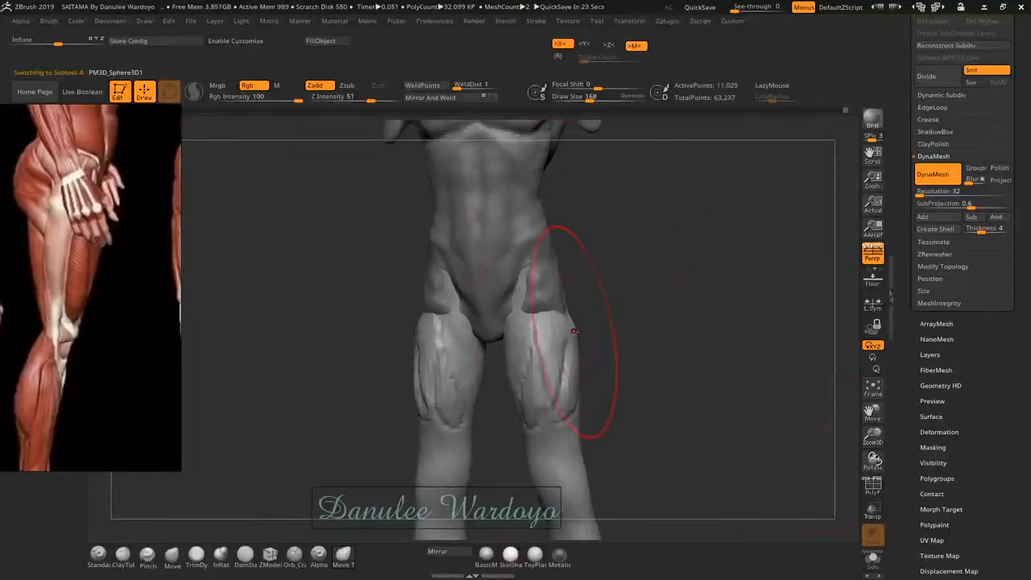
{"action": "left_click_drag", "start_coordinate": [574, 331], "coordinate": [571, 339]}
{"action": "mouse_move", "coordinate": [571, 425]}
{"action": "left_mouse_down"}
{"action": "mouse_move", "coordinate": [607, 391]}
{"action": "mouse_move", "coordinate": [589, 417]}
{"action": "mouse_move", "coordinate": [569, 418]}
{"action": "left_mouse_up"}
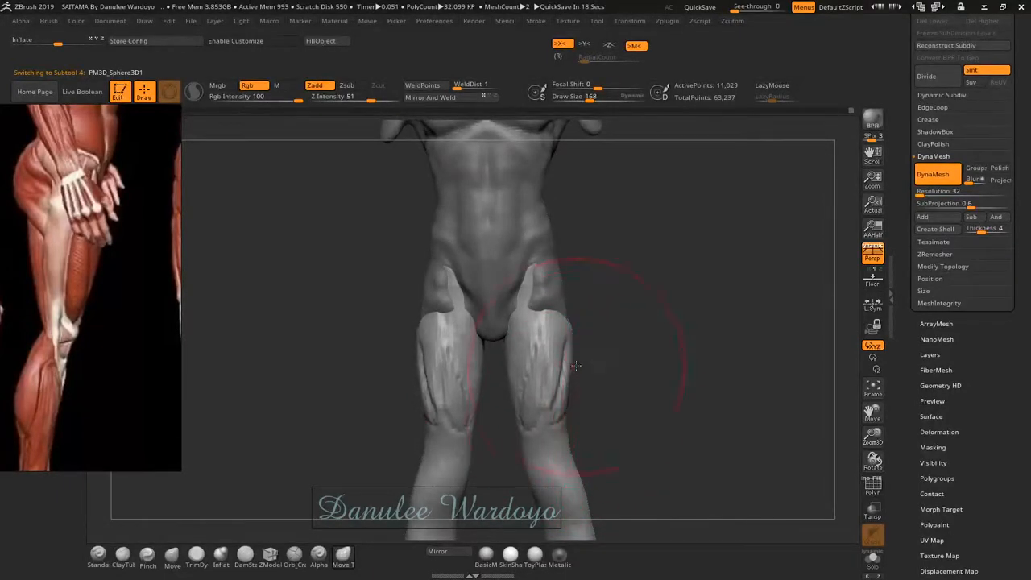
{"action": "left_click_drag", "start_coordinate": [572, 359], "coordinate": [568, 326]}
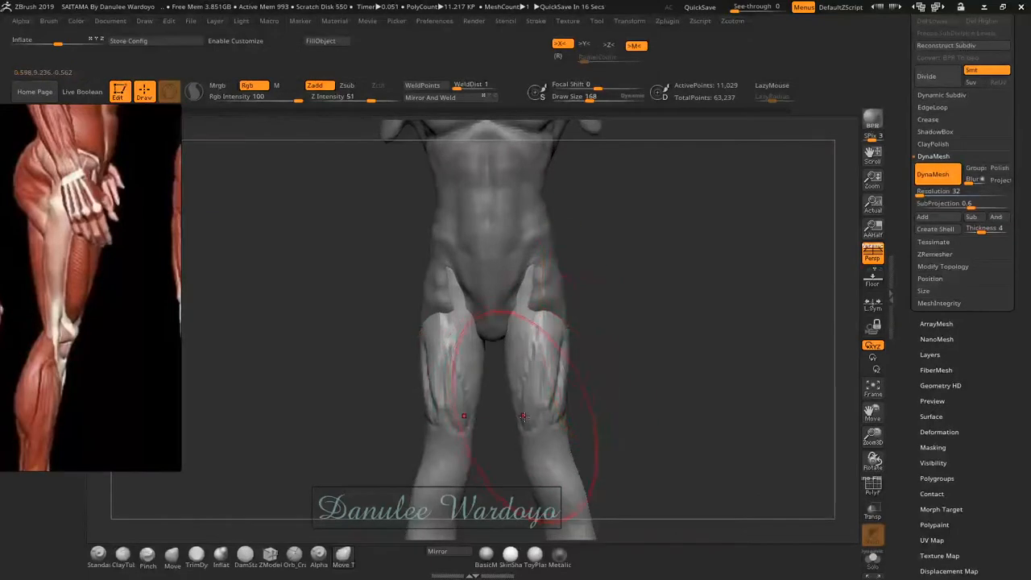
- Narrow the outer knees and reshape the calves so the lower legs splay out less
{"action": "left_click_drag", "start_coordinate": [614, 406], "coordinate": [601, 276], "text": "alt"}
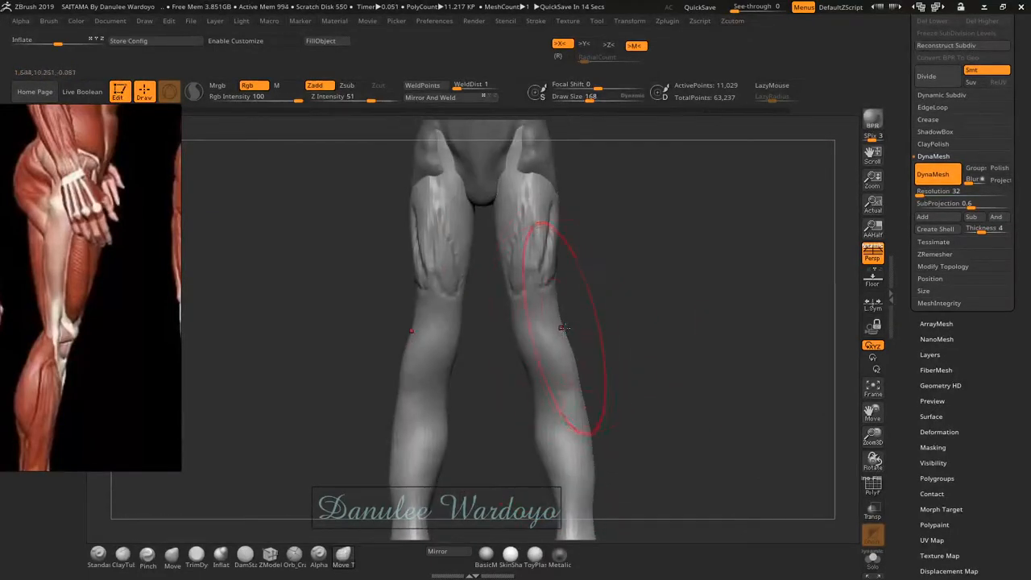
{"action": "left_click_drag", "start_coordinate": [567, 329], "coordinate": [561, 368]}
{"action": "left_click_drag", "start_coordinate": [544, 422], "coordinate": [552, 412]}
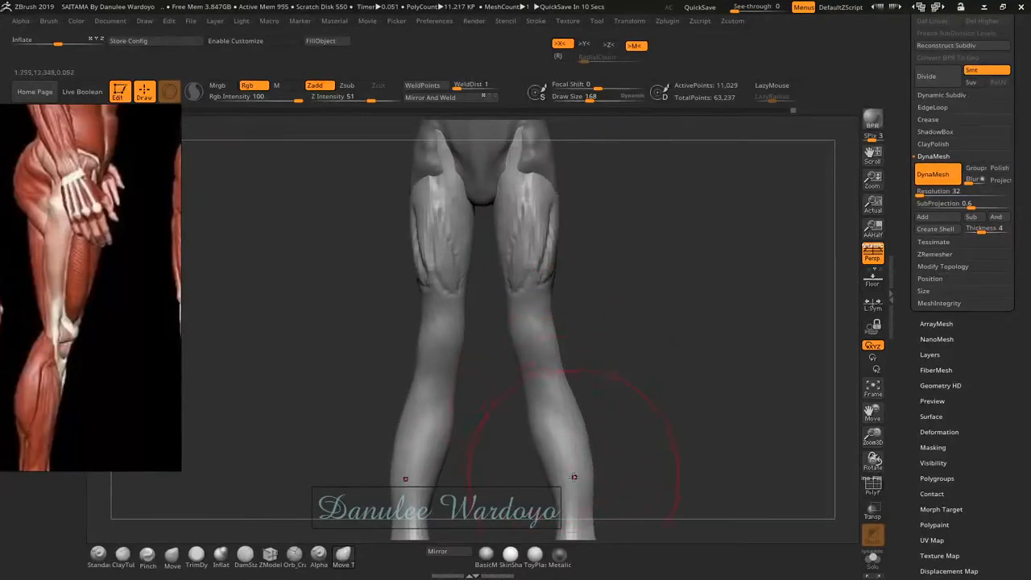
{"action": "left_click_drag", "start_coordinate": [574, 476], "coordinate": [576, 470]}
{"action": "left_click_drag", "start_coordinate": [699, 441], "coordinate": [661, 440]}
{"action": "left_click_drag", "start_coordinate": [581, 488], "coordinate": [567, 488]}
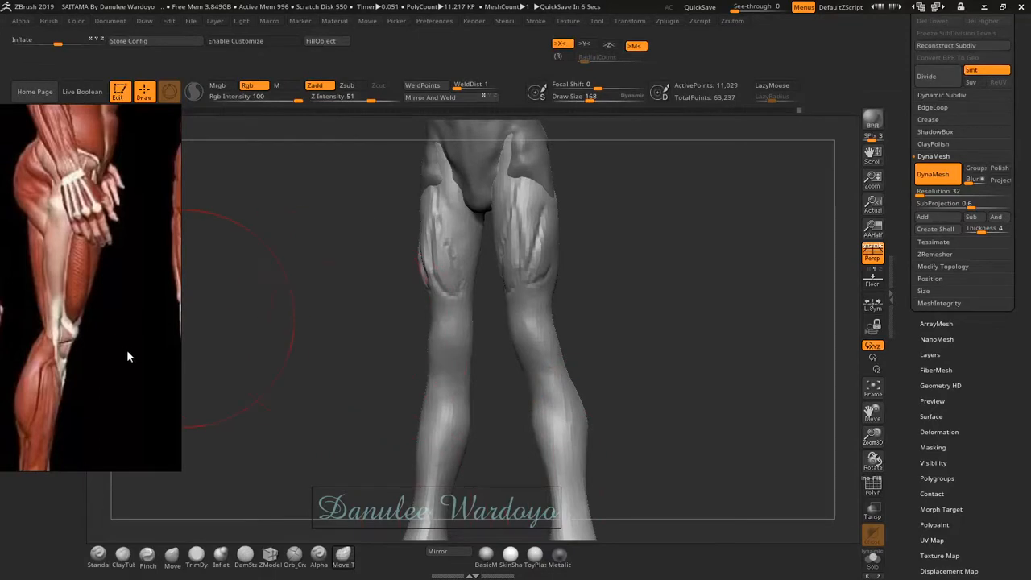
- Set the anatomy reference beside the model and refine the outer knee and calf contours with the Move brush
{"action": "left_click_drag", "start_coordinate": [100, 339], "coordinate": [275, 339]}
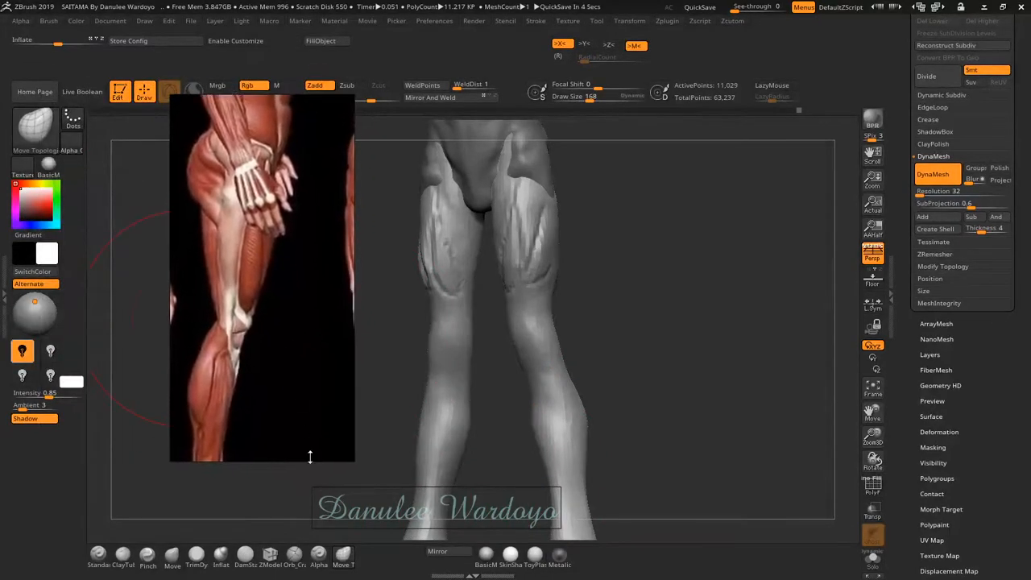
{"action": "left_click", "coordinate": [171, 564]}
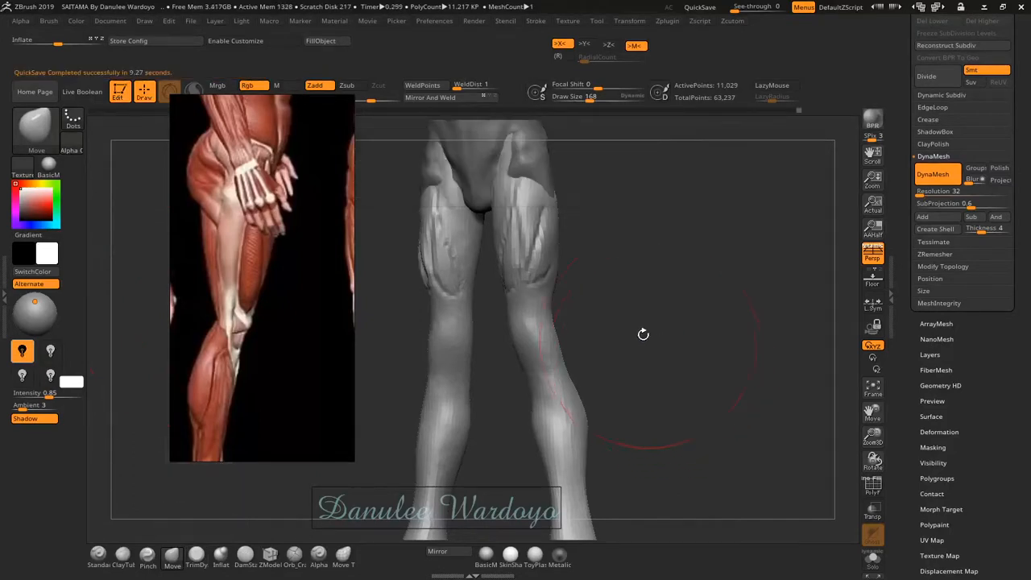
{"action": "mouse_move", "coordinate": [616, 315]}
{"action": "left_mouse_down"}
{"action": "mouse_move", "coordinate": [555, 344]}
{"action": "mouse_move", "coordinate": [545, 360]}
{"action": "mouse_move", "coordinate": [556, 364]}
{"action": "left_mouse_up"}
{"action": "right_click_drag", "start_coordinate": [556, 364], "coordinate": [568, 389]}
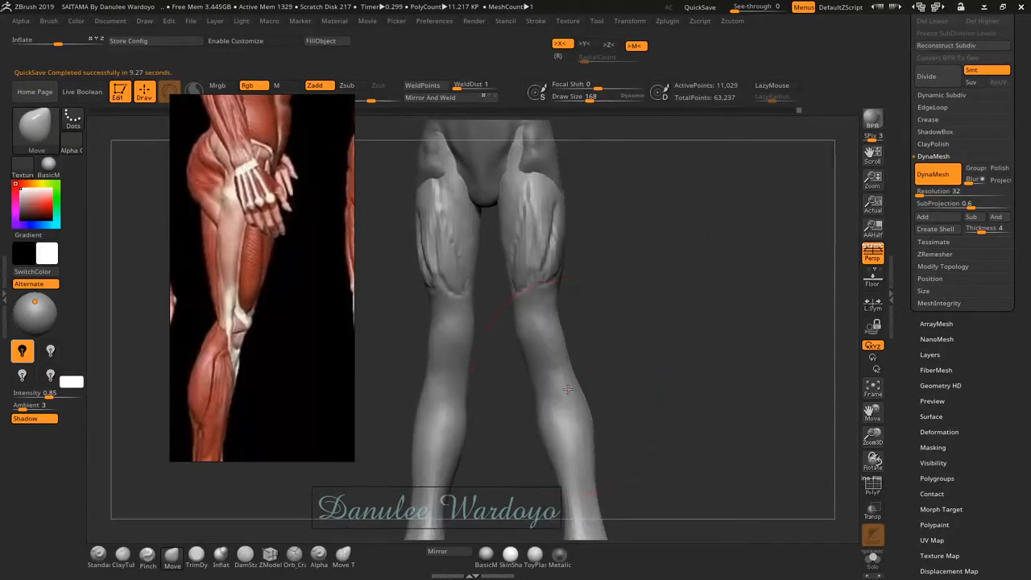
{"action": "left_click_drag", "start_coordinate": [567, 389], "coordinate": [563, 385]}
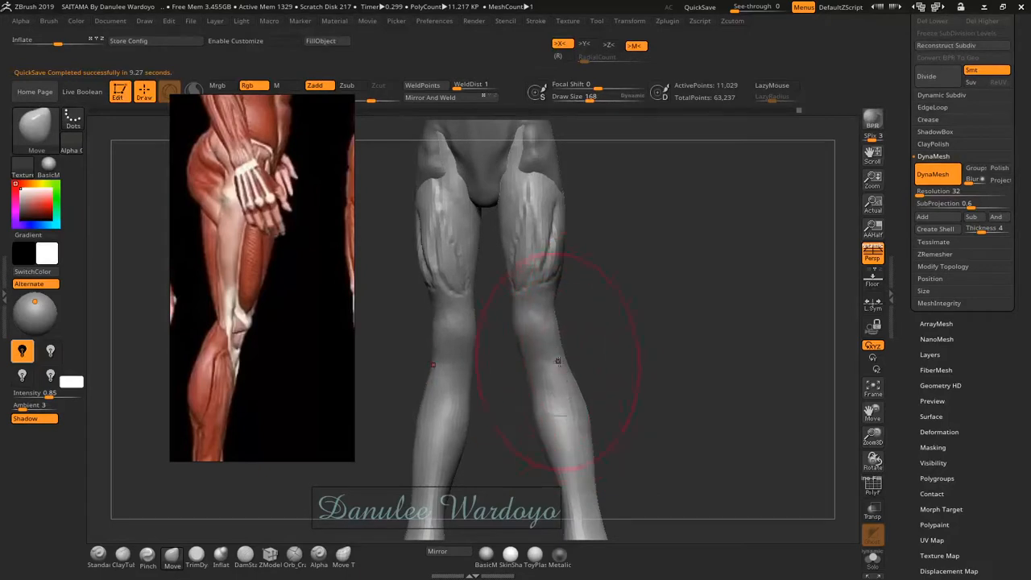
{"action": "left_click_drag", "start_coordinate": [580, 419], "coordinate": [574, 424]}
- Pull the lower legs and feet inward so both legs stand straight below the hips
{"action": "mouse_move", "coordinate": [653, 379]}
{"action": "right_mouse_down", "text": "ctrl"}
{"action": "mouse_move", "coordinate": [656, 363]}
{"action": "mouse_move", "coordinate": [607, 327]}
{"action": "mouse_move", "coordinate": [636, 342]}
{"action": "right_mouse_up", "text": "ctrl"}
{"action": "left_click_drag", "start_coordinate": [590, 474], "coordinate": [583, 478]}
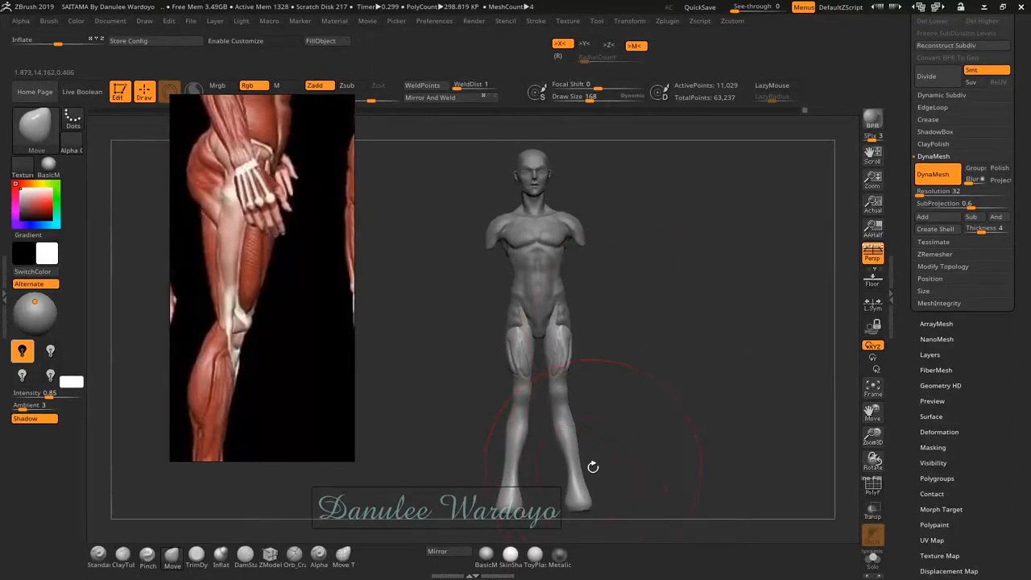
{"action": "right_click_drag", "start_coordinate": [621, 432], "coordinate": [671, 432], "text": "ctrl"}
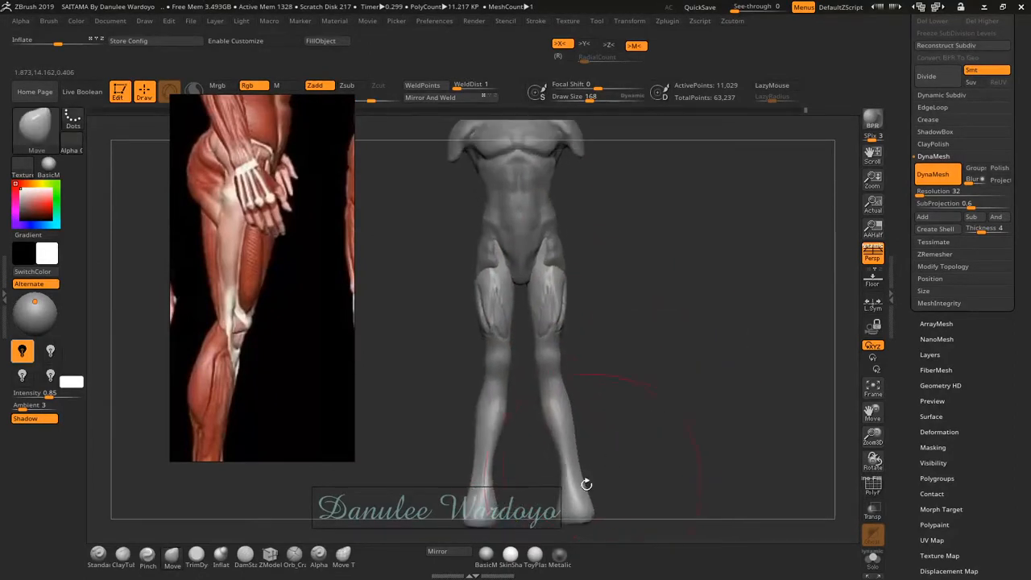
{"action": "mouse_move", "coordinate": [573, 488]}
{"action": "left_mouse_down"}
{"action": "mouse_move", "coordinate": [580, 500]}
{"action": "mouse_move", "coordinate": [567, 509]}
{"action": "left_mouse_up"}
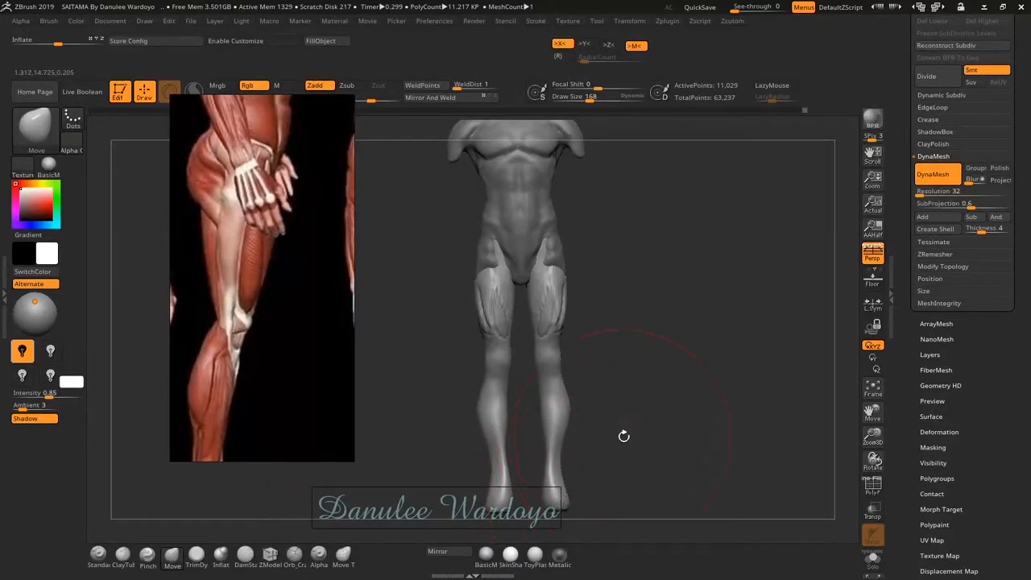
{"action": "key", "text": "ctrl+z"}
{"action": "key", "text": "ctrl+z"}
{"action": "key", "text": "ctrl+shift+z"}
- Reduce the brush draw size to 72 and pull both feet downward to lengthen the lower legs
{"action": "mouse_move", "coordinate": [629, 322]}
{"action": "right_mouse_down", "text": "alt"}
{"action": "mouse_move", "coordinate": [624, 407]}
{"action": "mouse_move", "coordinate": [614, 378]}
{"action": "mouse_move", "coordinate": [684, 414]}
{"action": "mouse_move", "coordinate": [564, 439]}
{"action": "right_mouse_up", "text": "alt"}
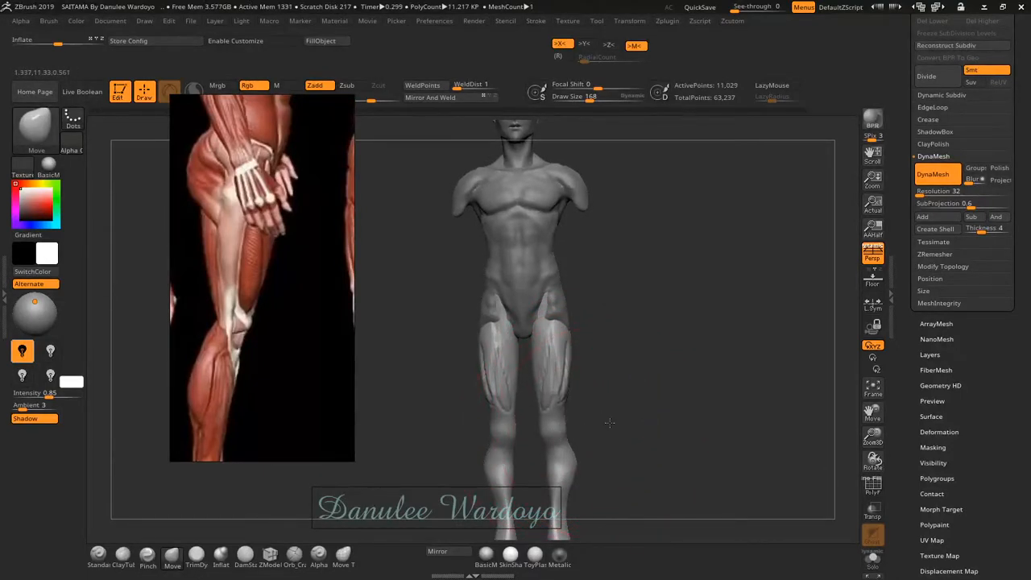
{"action": "mouse_move", "coordinate": [604, 421]}
{"action": "right_mouse_down", "text": "alt"}
{"action": "mouse_move", "coordinate": [608, 380]}
{"action": "mouse_move", "coordinate": [569, 348]}
{"action": "right_mouse_up", "text": "alt"}
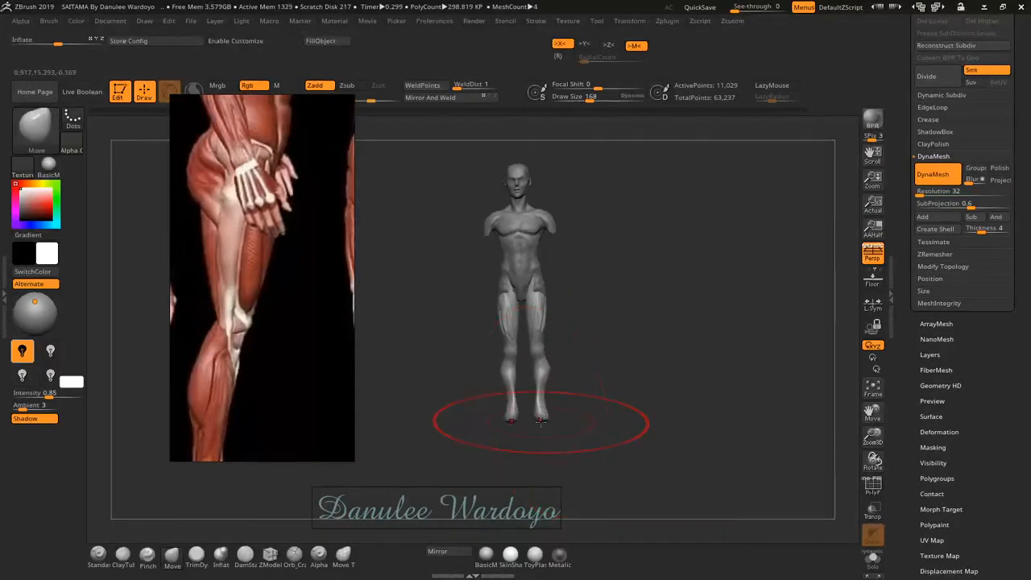
{"action": "key", "text": "bracketleft"}
{"action": "key", "text": "bracketleft"}
{"action": "key", "text": "bracketleft"}
{"action": "key", "text": "bracketleft"}
{"action": "key", "text": "bracketleft"}
{"action": "key", "text": "bracketleft"}
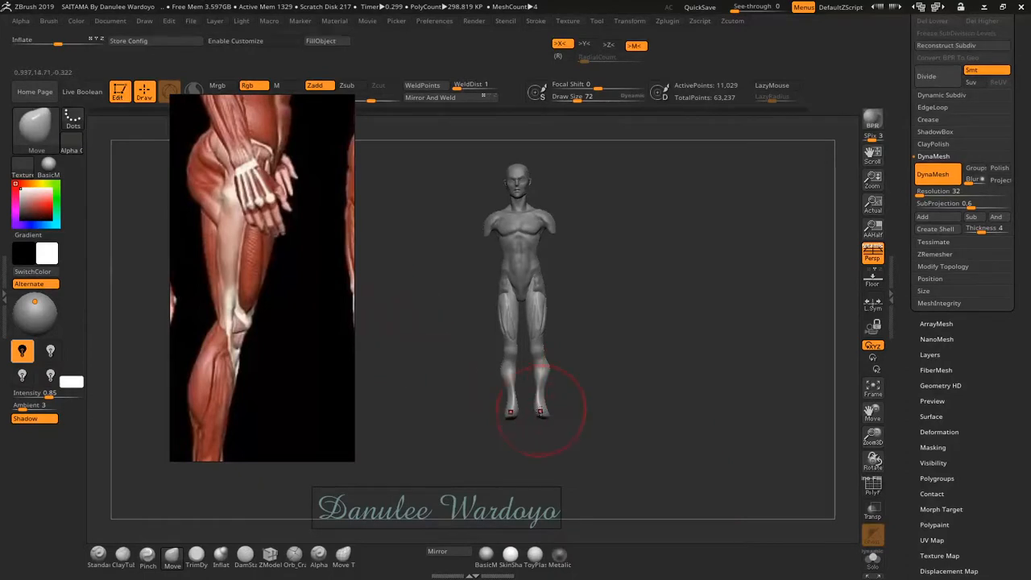
{"action": "left_click_drag", "start_coordinate": [542, 411], "coordinate": [546, 425]}
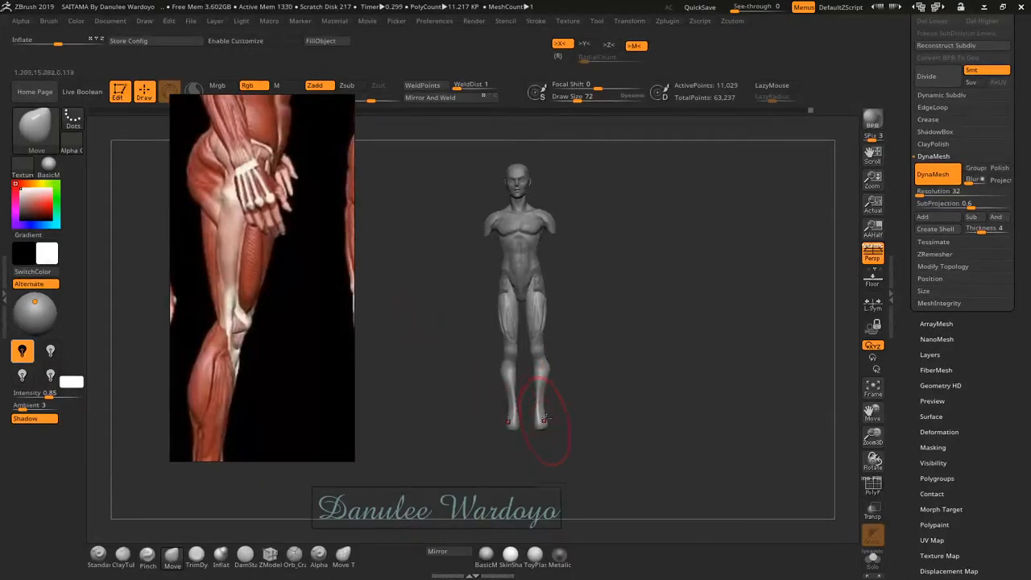
- Smooth the muscle striations on the fronts of both thighs down to just above the knees
{"action": "mouse_move", "coordinate": [594, 305]}
{"action": "right_mouse_down", "text": "ctrl"}
{"action": "mouse_move", "coordinate": [628, 317]}
{"action": "mouse_move", "coordinate": [559, 331]}
{"action": "right_mouse_up", "text": "ctrl"}
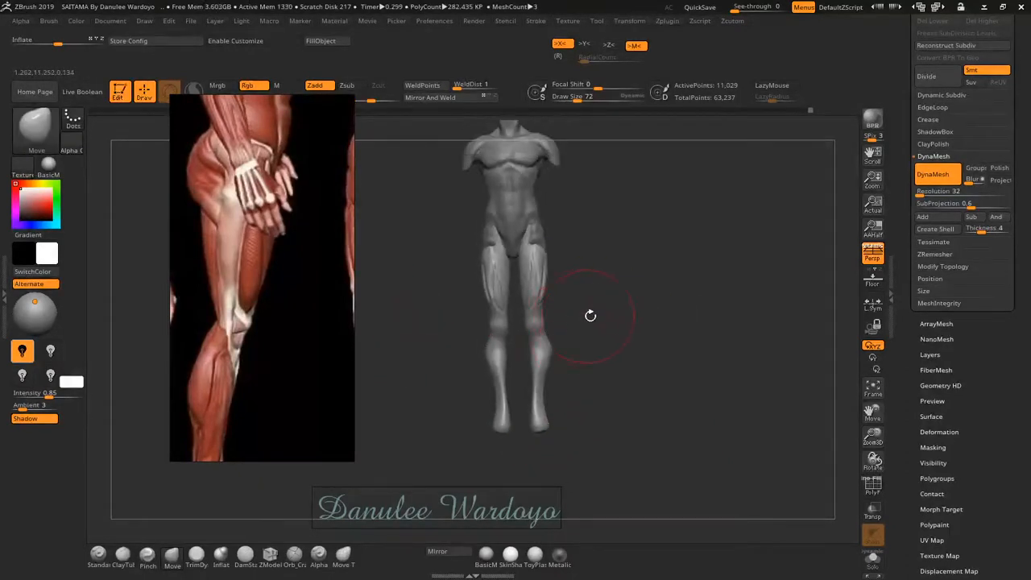
{"action": "left_click_drag", "start_coordinate": [590, 315], "coordinate": [589, 319]}
{"action": "right_click_drag", "start_coordinate": [597, 278], "coordinate": [640, 261], "text": "ctrl"}
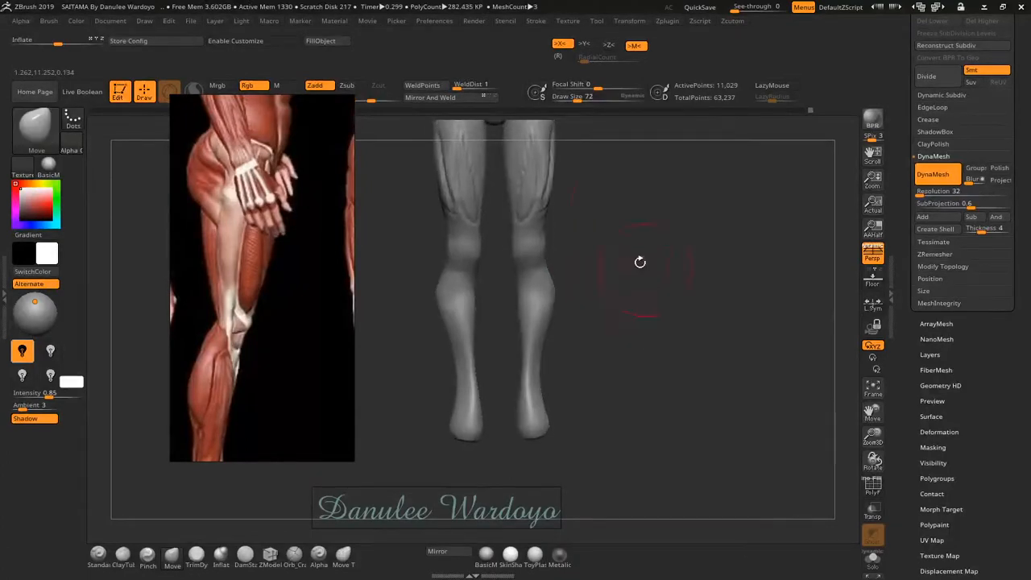
{"action": "mouse_move", "coordinate": [617, 208]}
{"action": "right_mouse_down", "text": "alt"}
{"action": "mouse_move", "coordinate": [628, 337]}
{"action": "mouse_move", "coordinate": [621, 219]}
{"action": "mouse_move", "coordinate": [598, 320]}
{"action": "right_mouse_up", "text": "alt"}
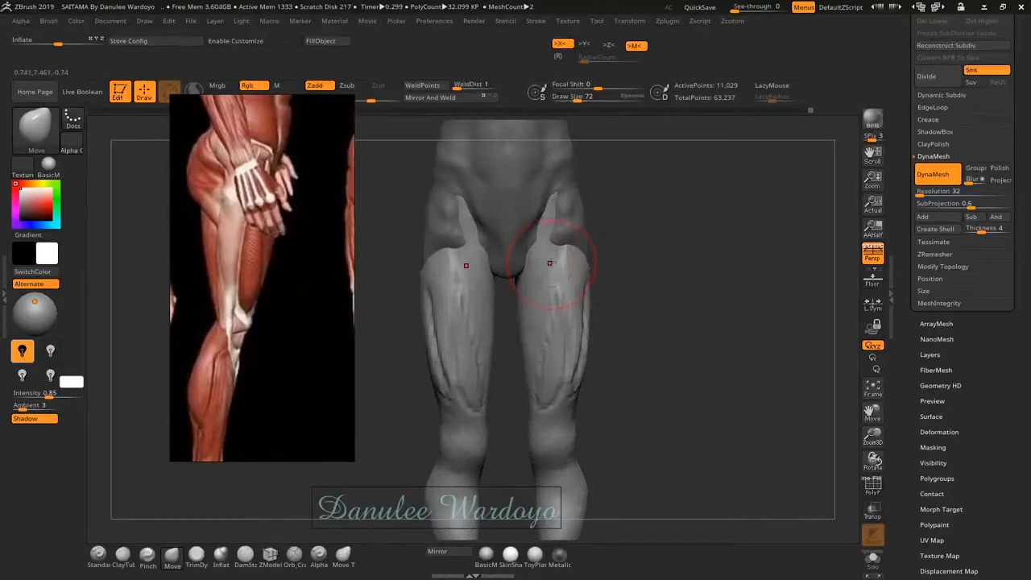
{"action": "mouse_move", "coordinate": [549, 262]}
{"action": "left_mouse_down", "text": "shift"}
{"action": "mouse_move", "coordinate": [540, 223]}
{"action": "mouse_move", "coordinate": [549, 344]}
{"action": "left_mouse_up", "text": "shift"}
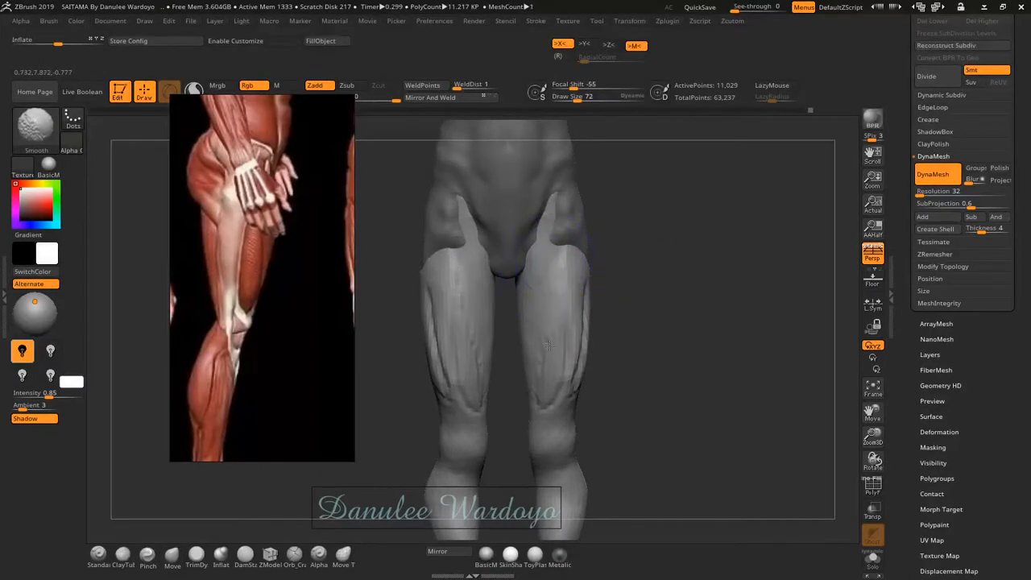
{"action": "mouse_move", "coordinate": [583, 310]}
{"action": "left_mouse_down", "text": "shift"}
{"action": "mouse_move", "coordinate": [576, 378]}
{"action": "mouse_move", "coordinate": [560, 357]}
{"action": "left_mouse_up", "text": "shift"}
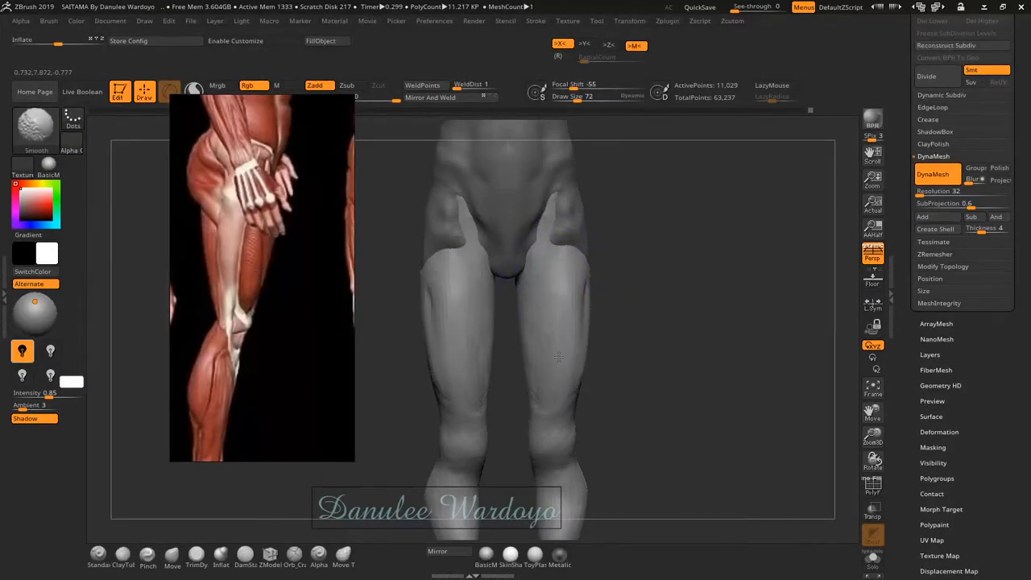
- Make the hip and glute subtool active and smooth the lumpy front side of the hip
{"action": "right_click_drag", "start_coordinate": [575, 231], "coordinate": [643, 264]}
{"action": "left_click_drag", "start_coordinate": [644, 264], "coordinate": [630, 332], "text": "alt"}
{"action": "key", "text": "Up"}
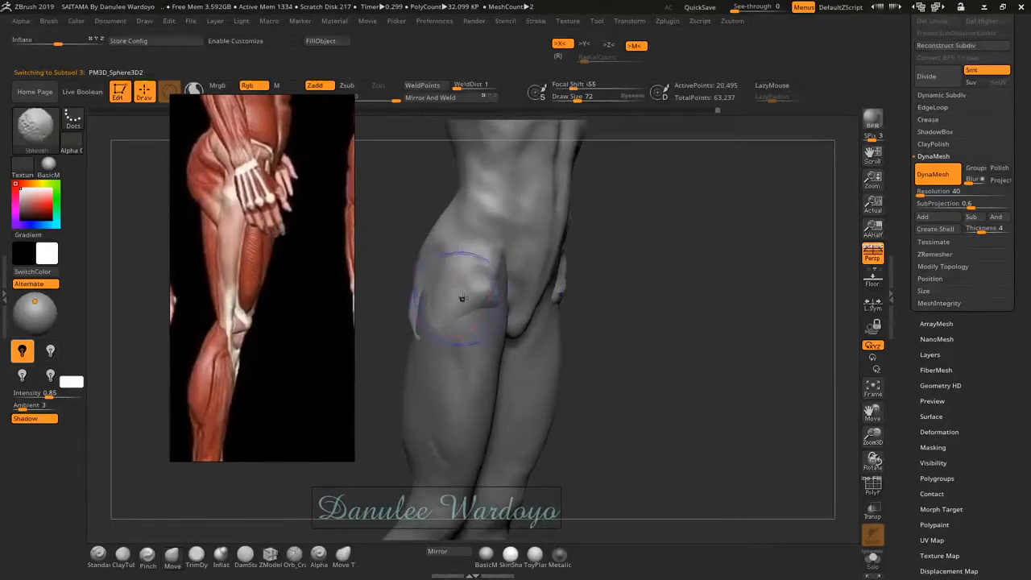
{"action": "left_click_drag", "start_coordinate": [460, 299], "coordinate": [478, 297], "text": "shift"}
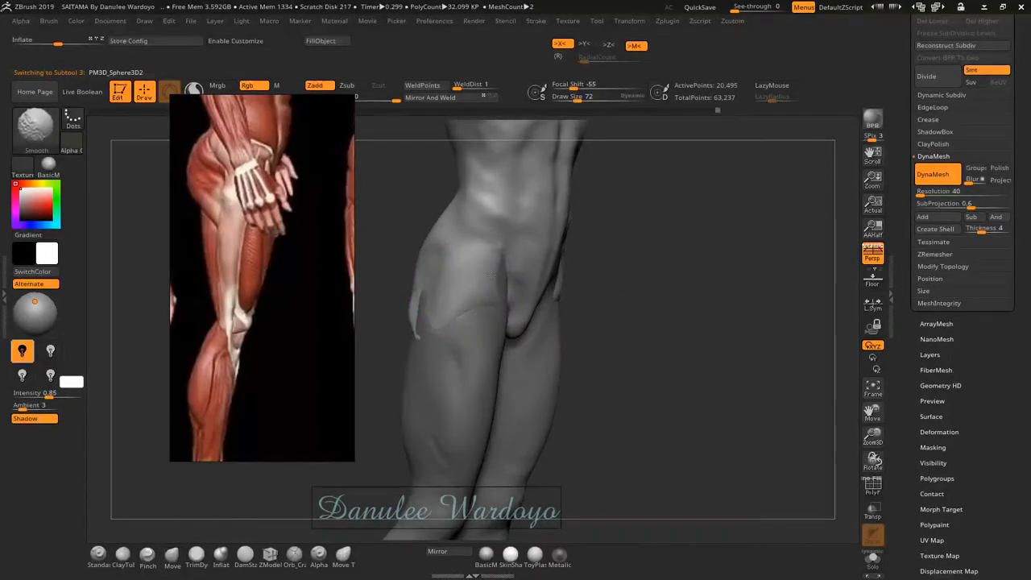
- Start filling the hollow at the lower outer glute with the Inflat brush and move the anatomy reference off the model
{"action": "mouse_move", "coordinate": [470, 314]}
{"action": "right_mouse_down"}
{"action": "mouse_move", "coordinate": [551, 333]}
{"action": "mouse_move", "coordinate": [520, 331]}
{"action": "mouse_move", "coordinate": [532, 314]}
{"action": "mouse_move", "coordinate": [556, 320]}
{"action": "mouse_move", "coordinate": [535, 330]}
{"action": "mouse_move", "coordinate": [580, 346]}
{"action": "mouse_move", "coordinate": [478, 299]}
{"action": "mouse_move", "coordinate": [578, 333]}
{"action": "mouse_move", "coordinate": [564, 310]}
{"action": "right_mouse_up"}
{"action": "key", "text": "b"}
{"action": "key", "text": "i"}
{"action": "key", "text": "n"}
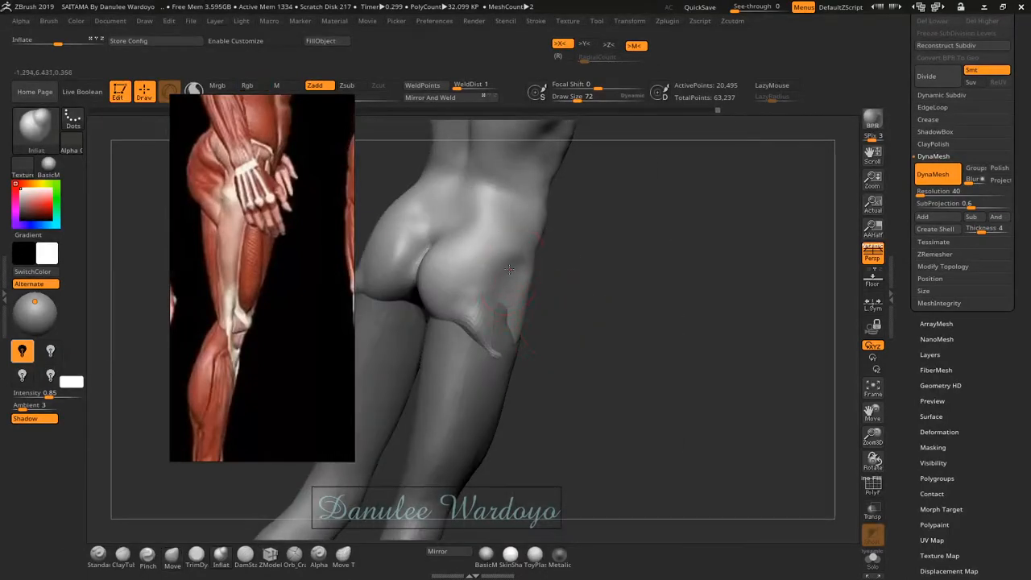
{"action": "left_click_drag", "start_coordinate": [482, 303], "coordinate": [483, 300]}
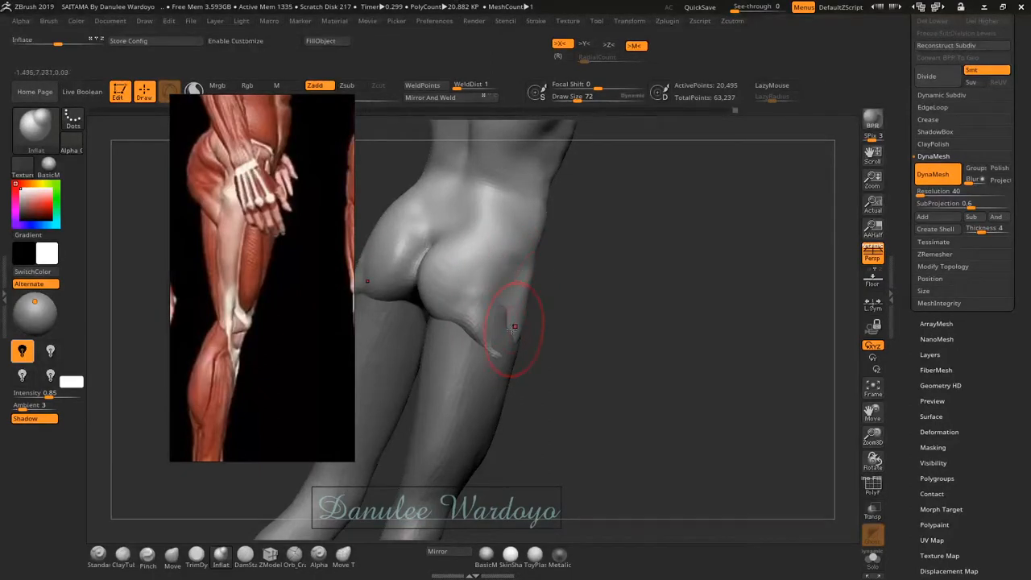
{"action": "key", "text": "b"}
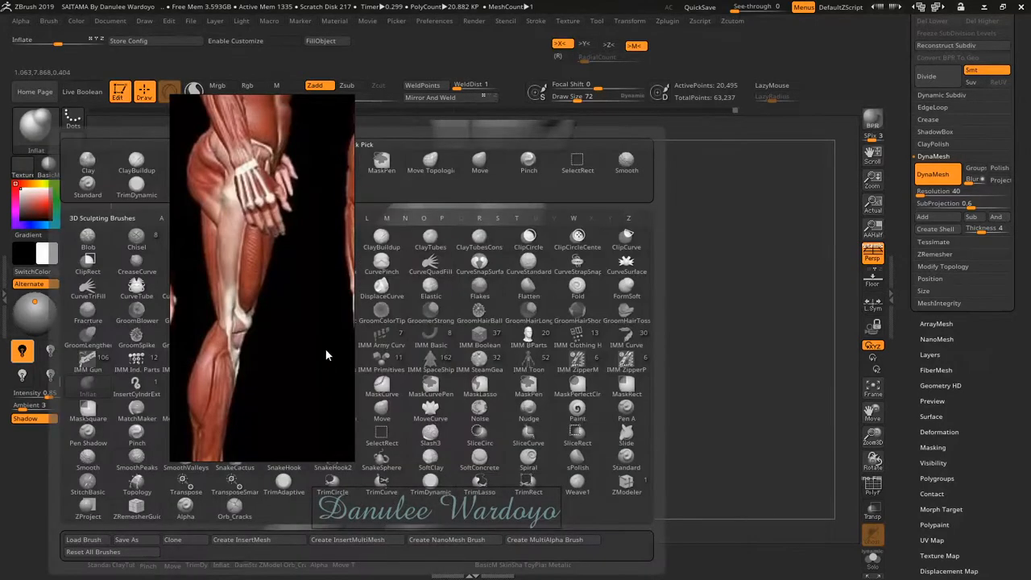
{"action": "mouse_move", "coordinate": [320, 367]}
{"action": "left_mouse_down"}
{"action": "mouse_move", "coordinate": [328, 329]}
{"action": "mouse_move", "coordinate": [688, 294]}
{"action": "mouse_move", "coordinate": [684, 367]}
{"action": "mouse_move", "coordinate": [126, 373]}
{"action": "mouse_move", "coordinate": [69, 368]}
{"action": "mouse_move", "coordinate": [96, 270]}
{"action": "left_mouse_up"}
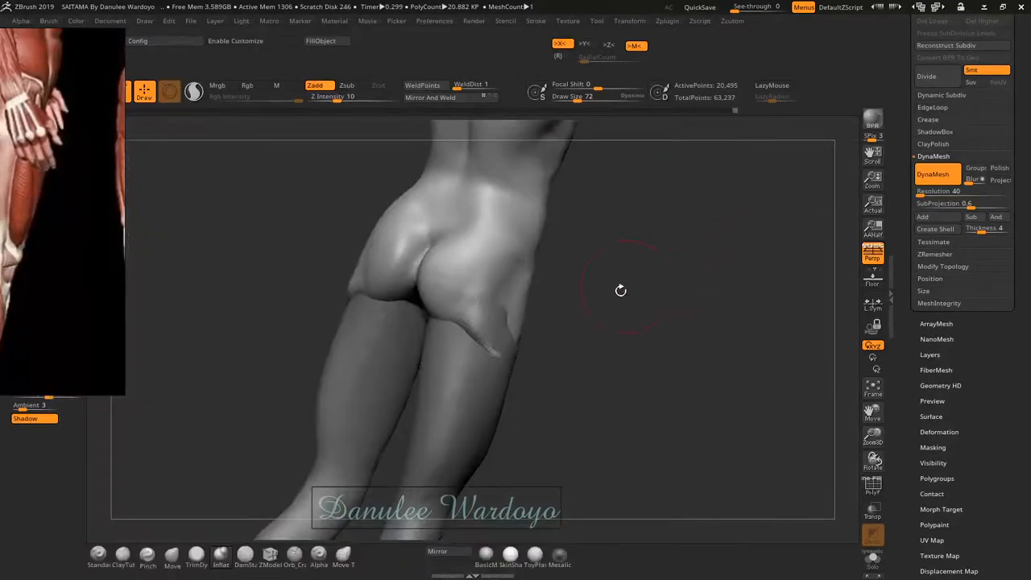
{"action": "left_click", "coordinate": [244, 553]}
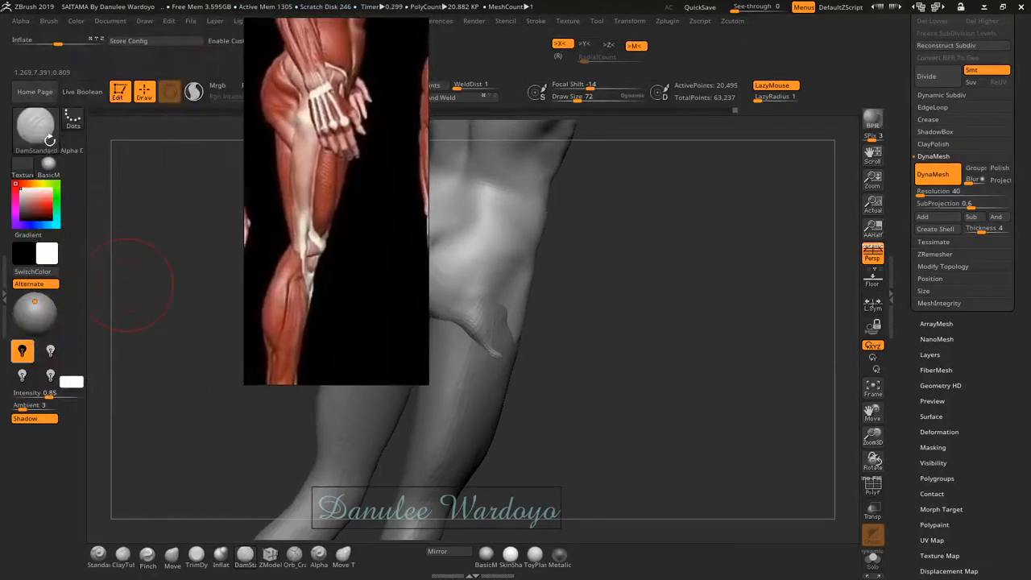
{"action": "left_click", "coordinate": [39, 133]}
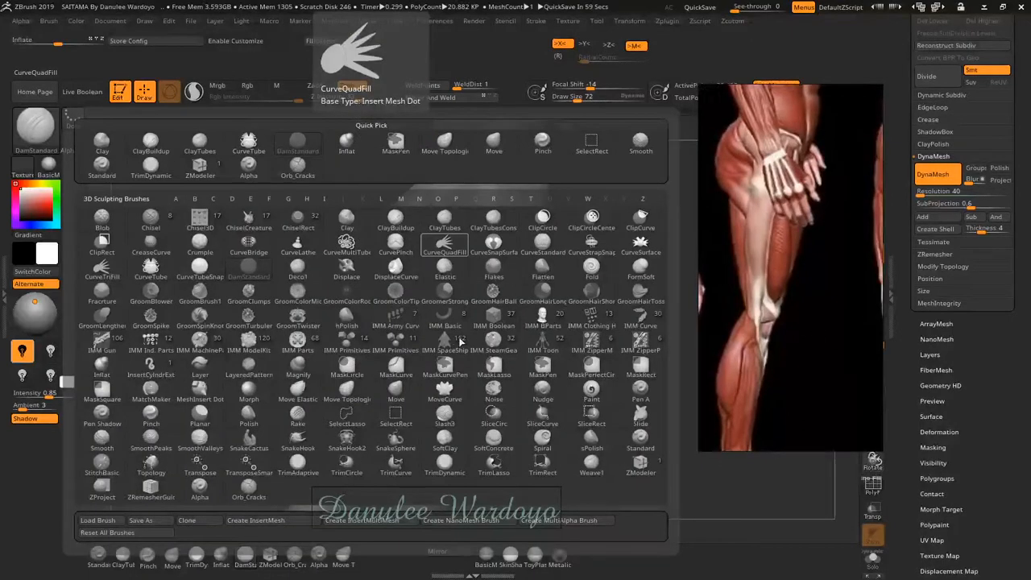
{"action": "left_click", "coordinate": [395, 339]}
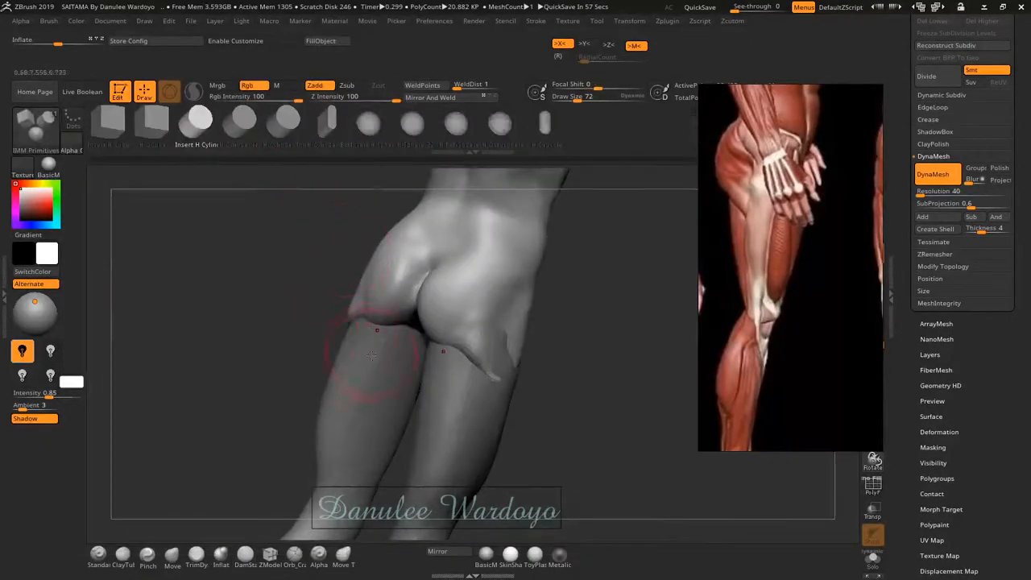
{"action": "key", "text": "b"}
{"action": "left_click", "coordinate": [288, 321]}
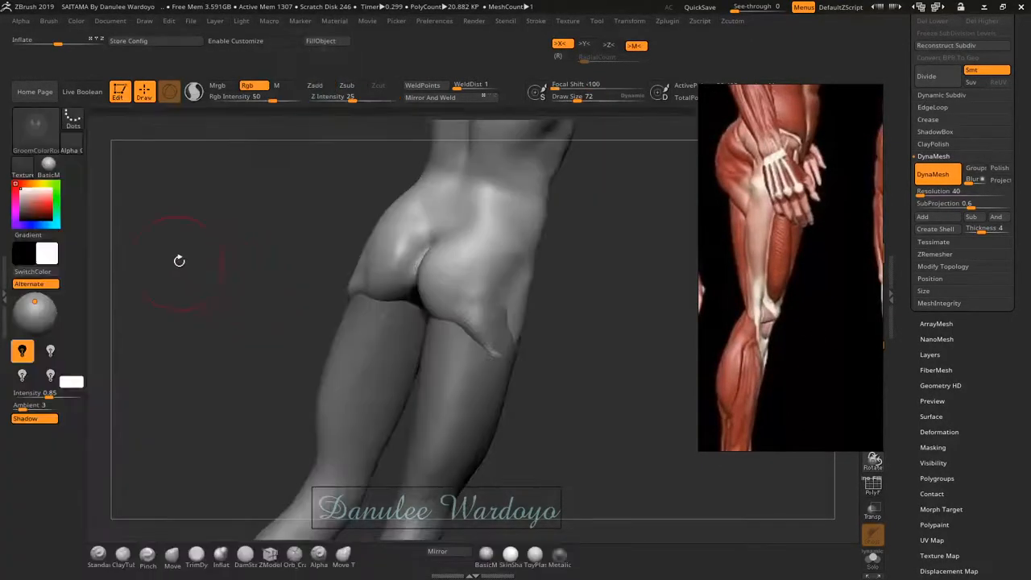
- Select the Inflat brush and thicken the thin, hollow lower outer corner of the glutes above the thigh
{"action": "key", "text": "b"}
{"action": "key", "text": "i"}
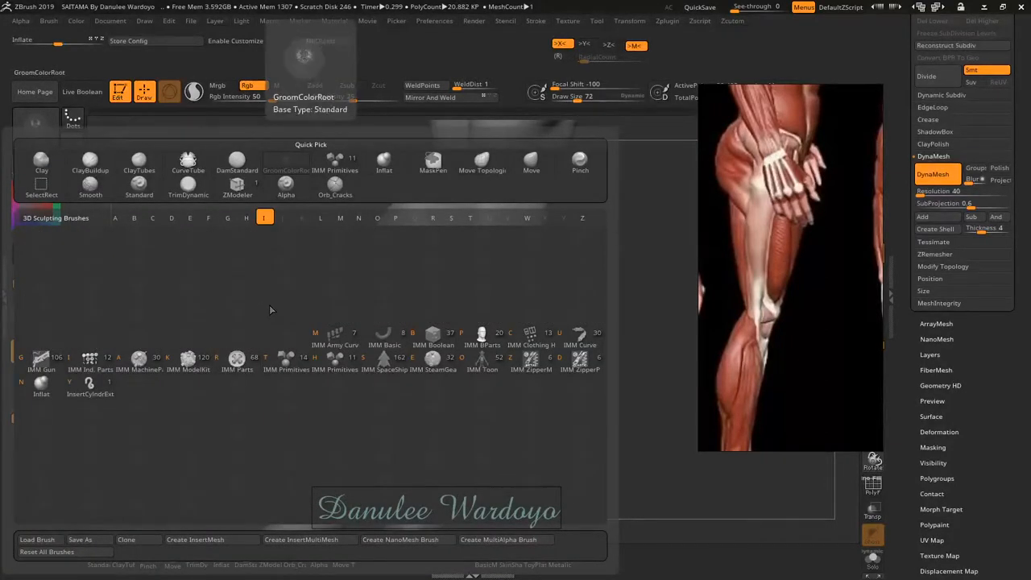
{"action": "left_click", "coordinate": [46, 385]}
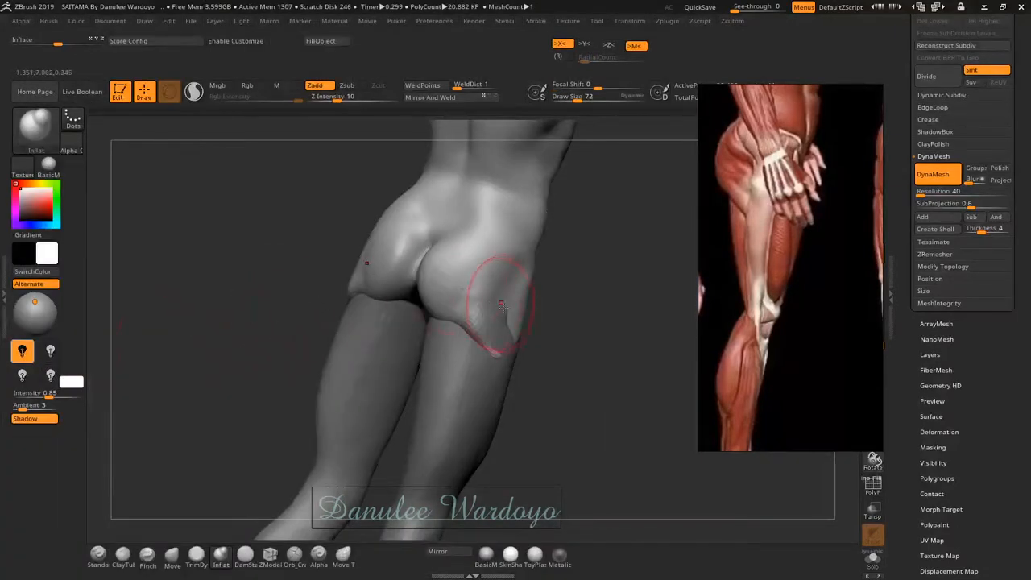
{"action": "mouse_move", "coordinate": [501, 303]}
{"action": "left_mouse_down"}
{"action": "mouse_move", "coordinate": [498, 280]}
{"action": "mouse_move", "coordinate": [498, 321]}
{"action": "mouse_move", "coordinate": [507, 270]}
{"action": "mouse_move", "coordinate": [481, 282]}
{"action": "mouse_move", "coordinate": [491, 290]}
{"action": "left_mouse_up"}
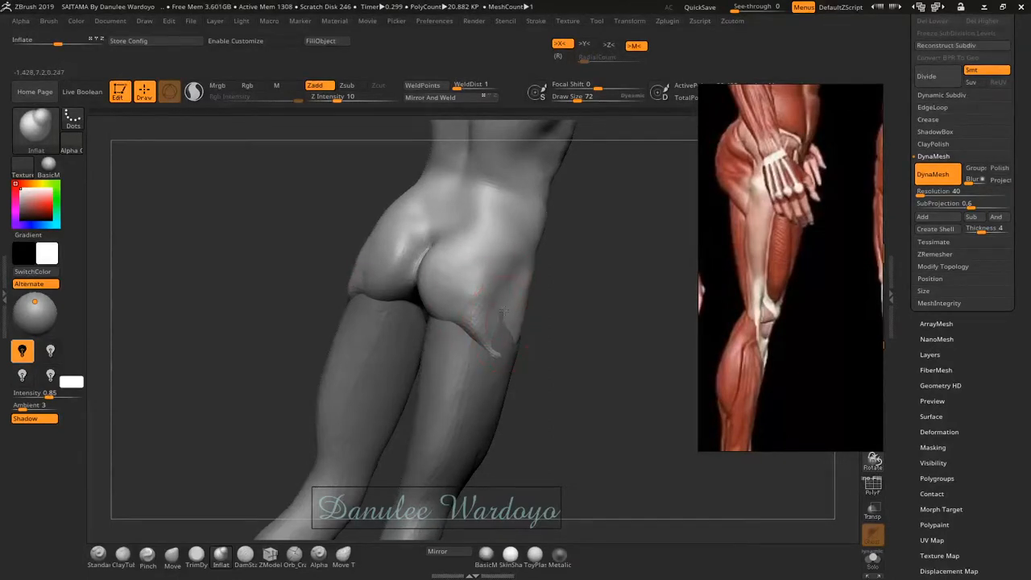
{"action": "left_click_drag", "start_coordinate": [508, 342], "coordinate": [521, 326]}
{"action": "mouse_move", "coordinate": [596, 322]}
{"action": "left_mouse_down"}
{"action": "mouse_move", "coordinate": [446, 299]}
{"action": "mouse_move", "coordinate": [490, 274]}
{"action": "left_mouse_up"}
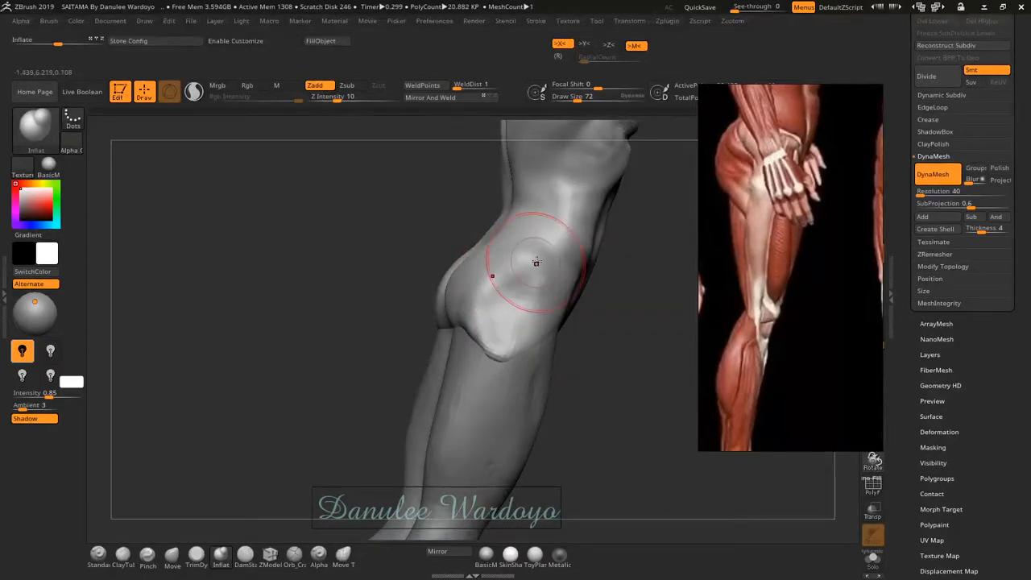
- Soften the side of the hip and inflate the front hip crease where it meets the groin
{"action": "right_click_drag", "start_coordinate": [535, 263], "coordinate": [529, 266]}
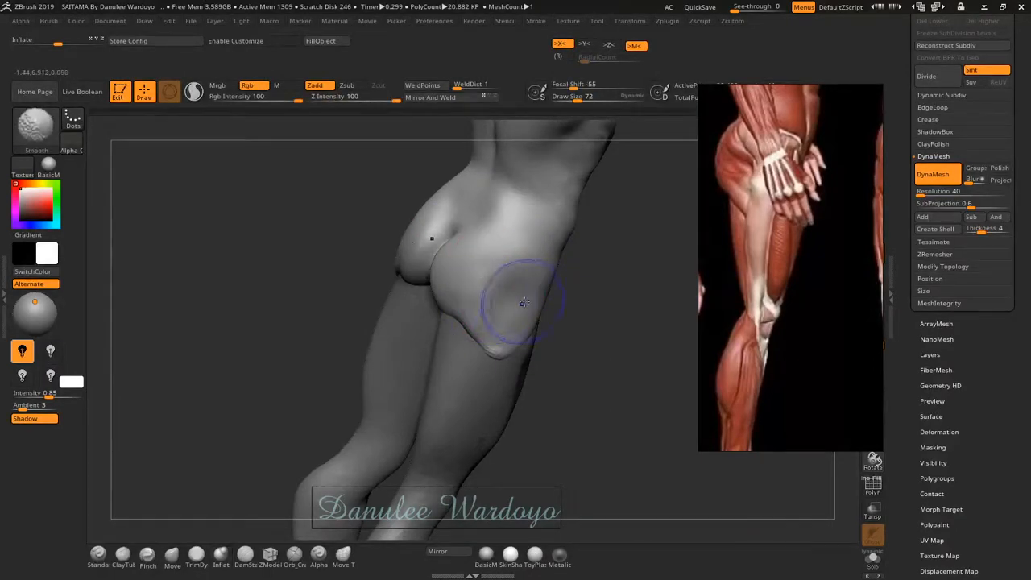
{"action": "mouse_move", "coordinate": [517, 299]}
{"action": "right_mouse_down"}
{"action": "mouse_move", "coordinate": [433, 272]}
{"action": "mouse_move", "coordinate": [524, 275]}
{"action": "right_mouse_up"}
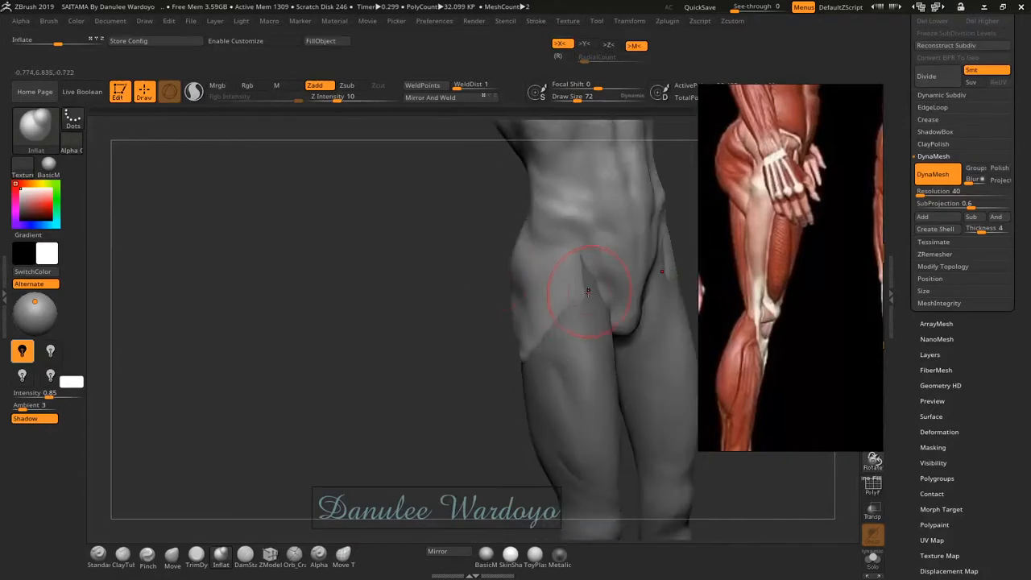
{"action": "mouse_move", "coordinate": [601, 272]}
{"action": "left_mouse_down"}
{"action": "mouse_move", "coordinate": [589, 280]}
{"action": "mouse_move", "coordinate": [595, 297]}
{"action": "left_mouse_up"}
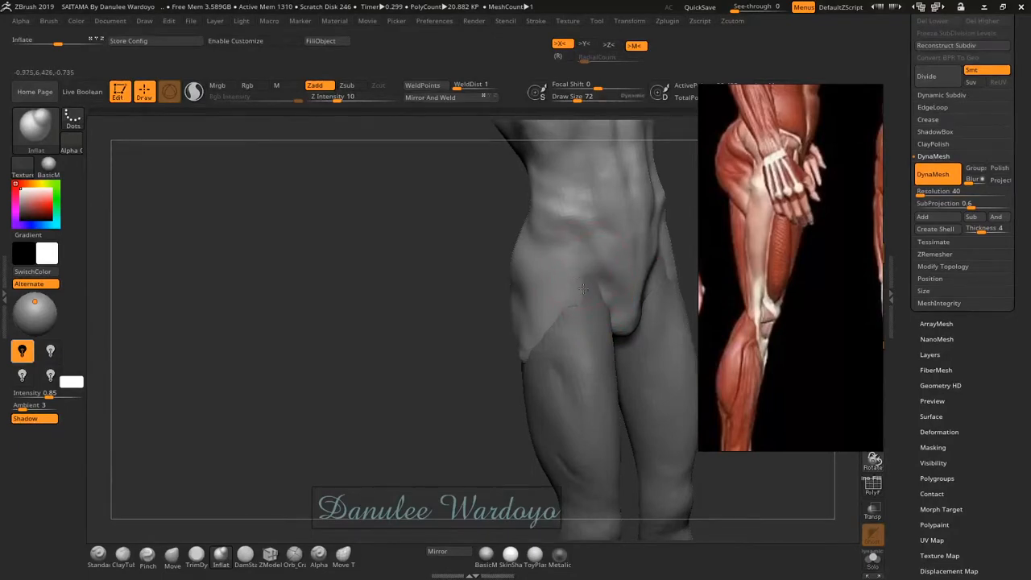
- Inflate the lower tip of the outer glute and smooth it into a rounded edge
{"action": "mouse_move", "coordinate": [512, 312]}
{"action": "right_mouse_down"}
{"action": "mouse_move", "coordinate": [612, 311]}
{"action": "mouse_move", "coordinate": [520, 358]}
{"action": "right_mouse_up"}
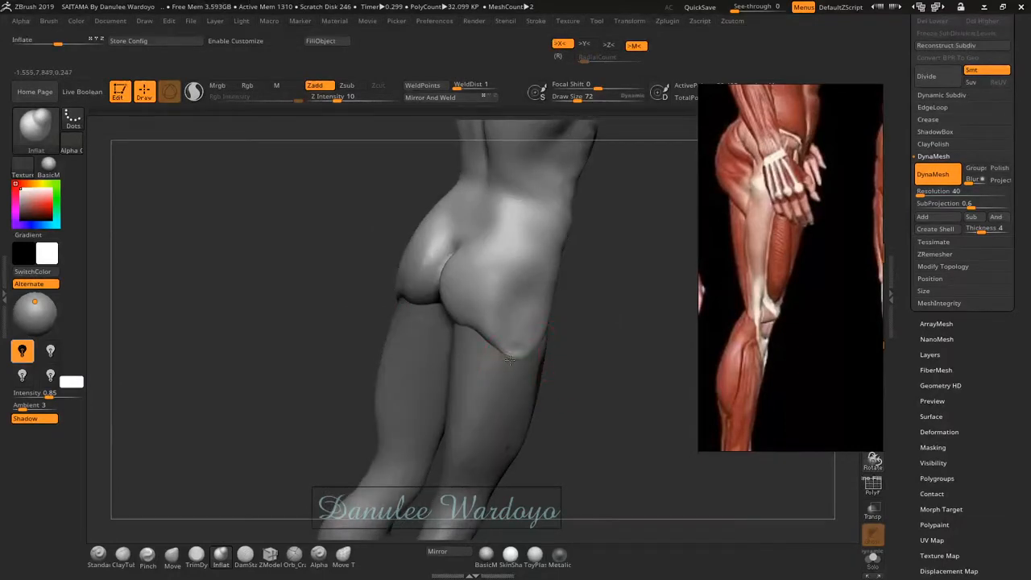
{"action": "right_click_drag", "start_coordinate": [527, 352], "coordinate": [521, 333]}
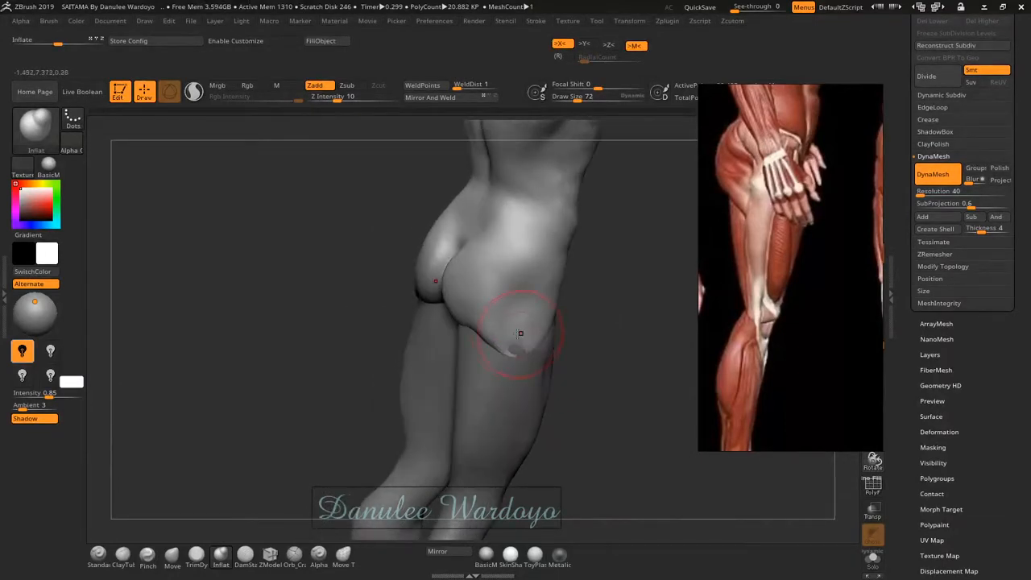
{"action": "left_click_drag", "start_coordinate": [513, 335], "coordinate": [515, 341]}
{"action": "key", "text": "shift"}
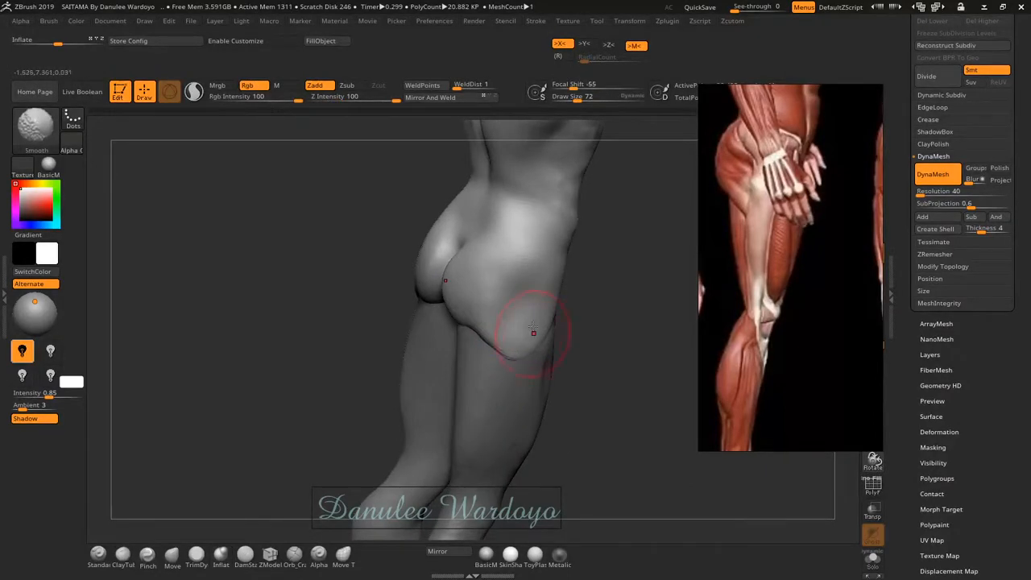
- Reshape the lower edge and outer side of the glutes from behind with the Move brush, matching the back-view reference
{"action": "right_click_drag", "start_coordinate": [533, 332], "coordinate": [568, 304]}
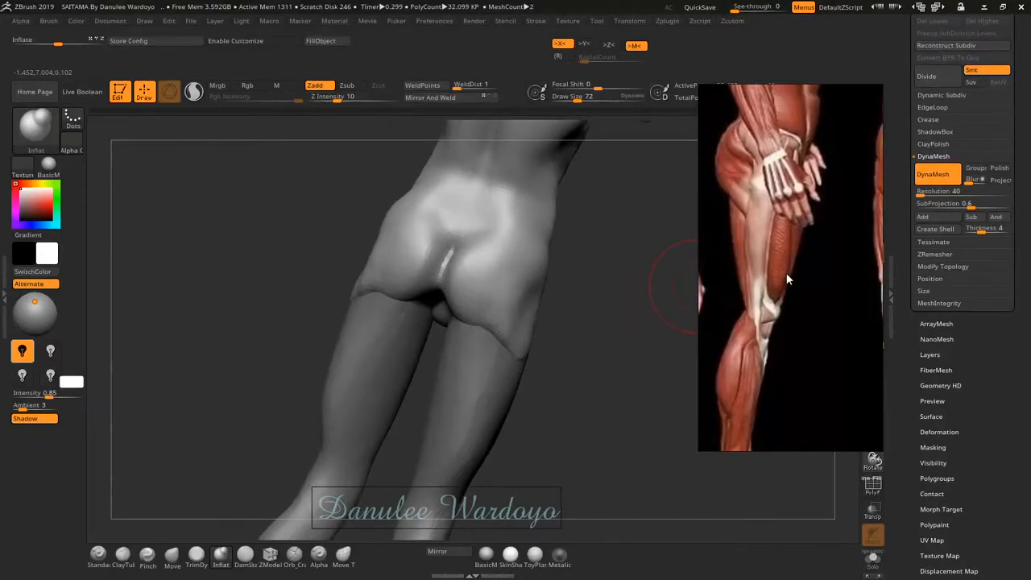
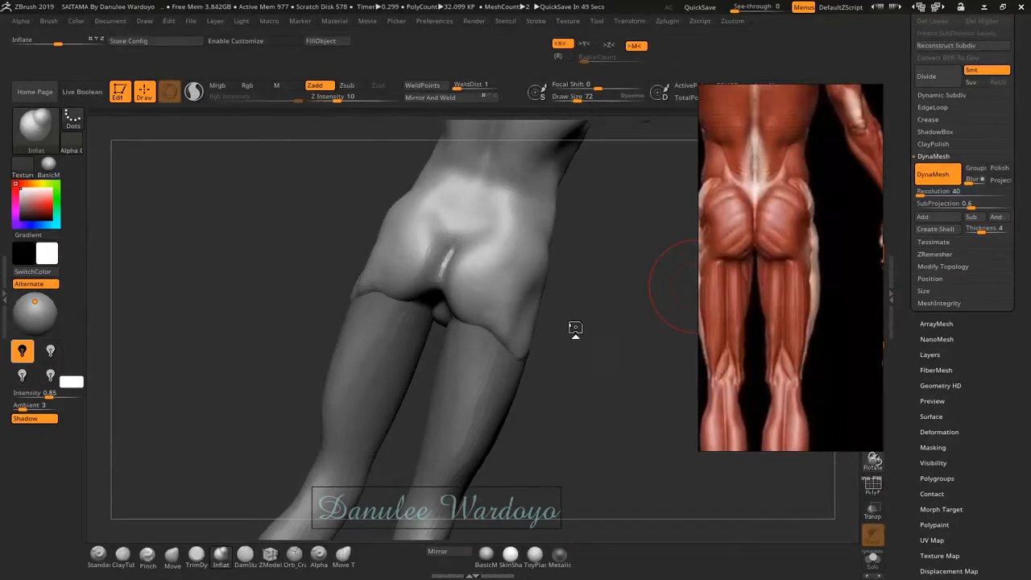
{"action": "key", "text": "b"}
{"action": "key", "text": "m"}
{"action": "key", "text": "v"}
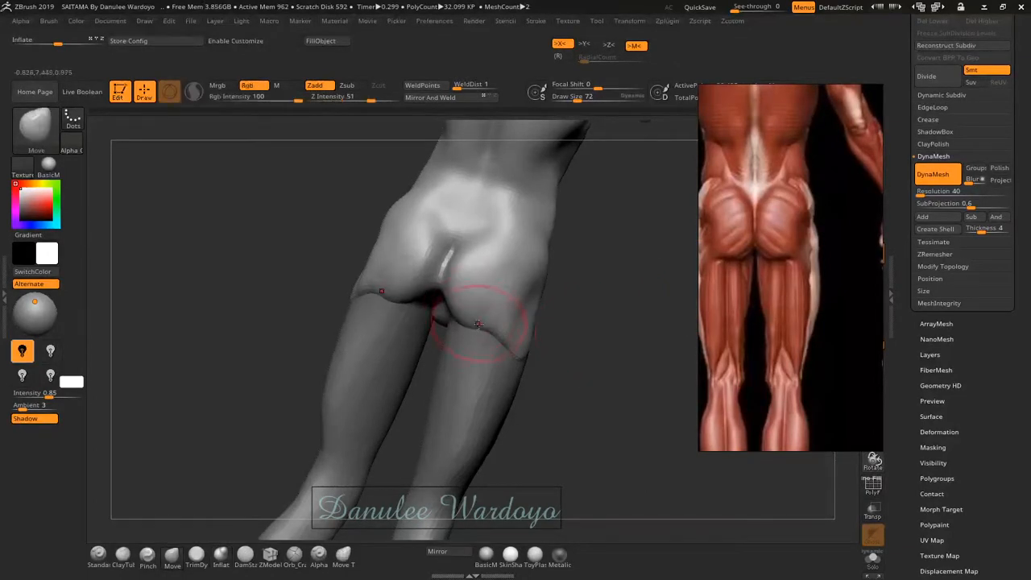
{"action": "mouse_move", "coordinate": [482, 325]}
{"action": "left_mouse_down"}
{"action": "mouse_move", "coordinate": [482, 314]}
{"action": "mouse_move", "coordinate": [511, 320]}
{"action": "mouse_move", "coordinate": [508, 290]}
{"action": "left_mouse_up"}
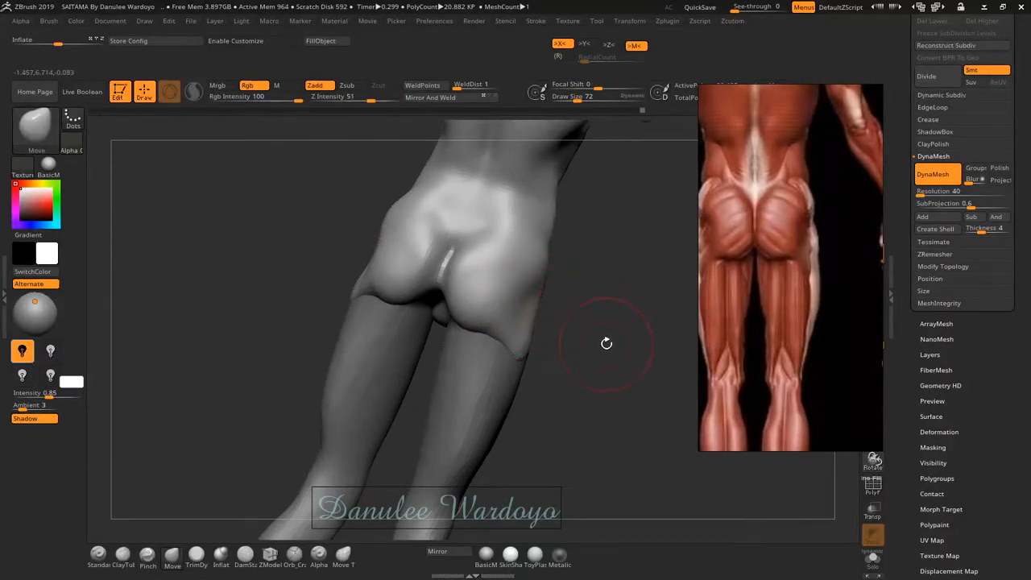
- Refine the side of the hip and its lower edge over the upper thigh with the Move brush
{"action": "left_click_drag", "start_coordinate": [607, 343], "coordinate": [534, 300]}
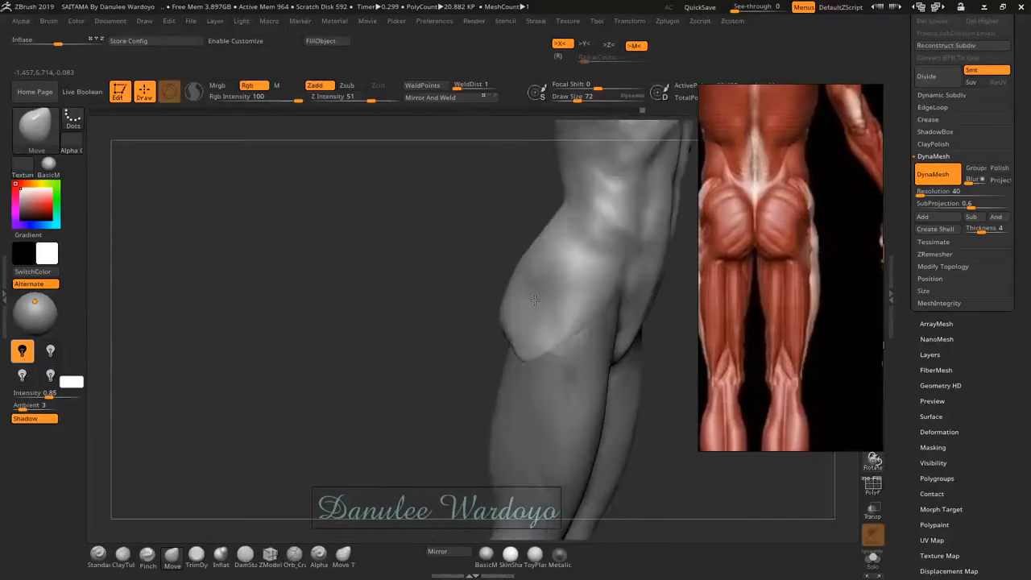
{"action": "right_click_drag", "start_coordinate": [535, 299], "coordinate": [506, 290]}
{"action": "mouse_move", "coordinate": [617, 372]}
{"action": "right_mouse_down", "text": "alt"}
{"action": "mouse_move", "coordinate": [566, 279]}
{"action": "mouse_move", "coordinate": [524, 284]}
{"action": "mouse_move", "coordinate": [482, 260]}
{"action": "right_mouse_up", "text": "alt"}
{"action": "mouse_move", "coordinate": [585, 287]}
{"action": "right_mouse_down", "text": "alt"}
{"action": "mouse_move", "coordinate": [484, 355]}
{"action": "mouse_move", "coordinate": [485, 313]}
{"action": "mouse_move", "coordinate": [490, 336]}
{"action": "mouse_move", "coordinate": [515, 324]}
{"action": "mouse_move", "coordinate": [552, 360]}
{"action": "mouse_move", "coordinate": [478, 286]}
{"action": "mouse_move", "coordinate": [509, 308]}
{"action": "mouse_move", "coordinate": [455, 292]}
{"action": "mouse_move", "coordinate": [534, 322]}
{"action": "mouse_move", "coordinate": [479, 325]}
{"action": "mouse_move", "coordinate": [673, 357]}
{"action": "mouse_move", "coordinate": [571, 323]}
{"action": "right_mouse_up", "text": "alt"}
{"action": "key", "text": "shift"}
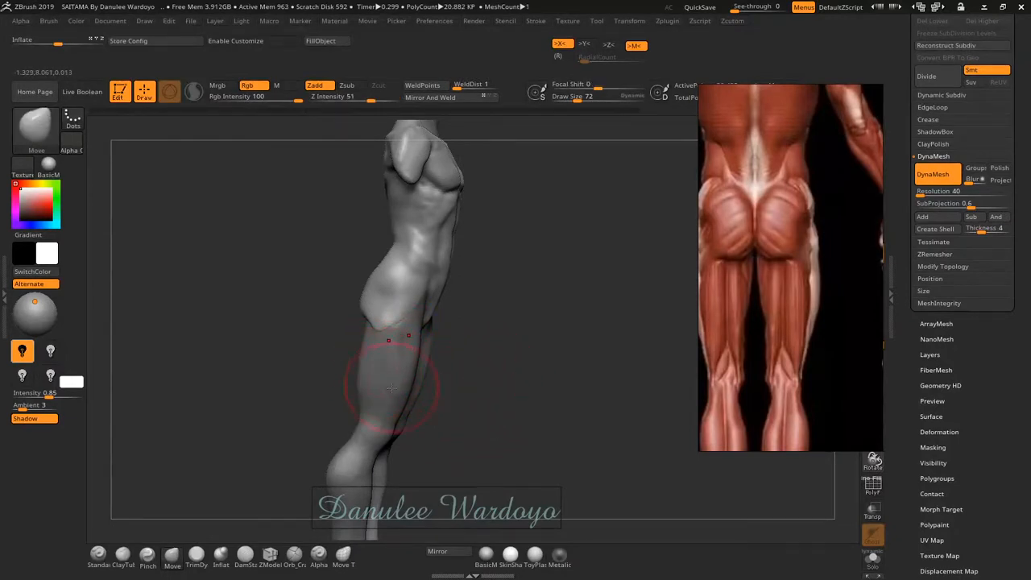
{"action": "mouse_move", "coordinate": [423, 329]}
{"action": "left_mouse_down"}
{"action": "mouse_move", "coordinate": [499, 322]}
{"action": "mouse_move", "coordinate": [400, 312]}
{"action": "left_mouse_up"}
- Choose the DamStandard brush and make the legs the active subtool, framed closely from the front
{"action": "key", "text": "b"}
{"action": "key", "text": "d"}
{"action": "key", "text": "s"}
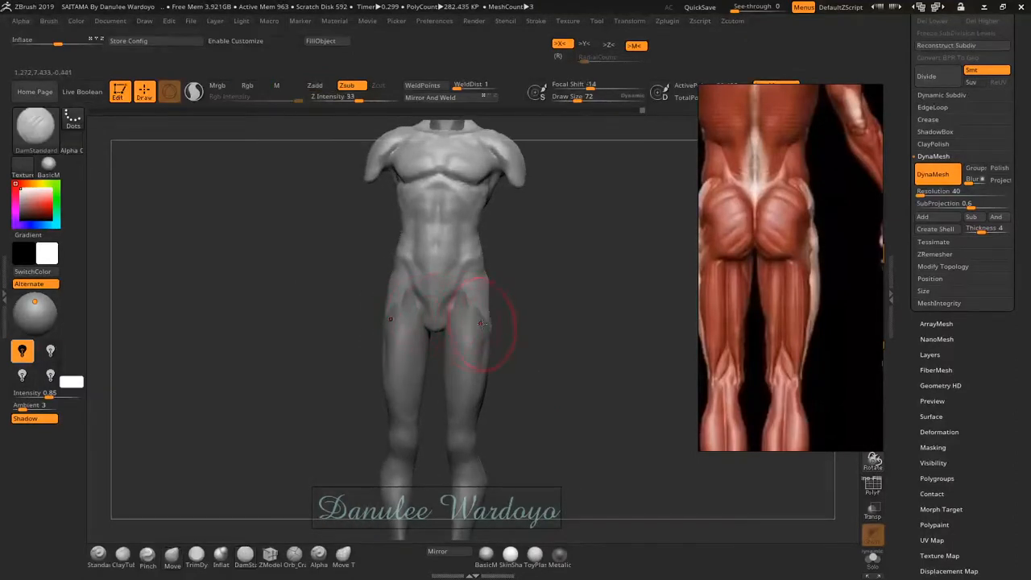
{"action": "key", "text": "Down"}
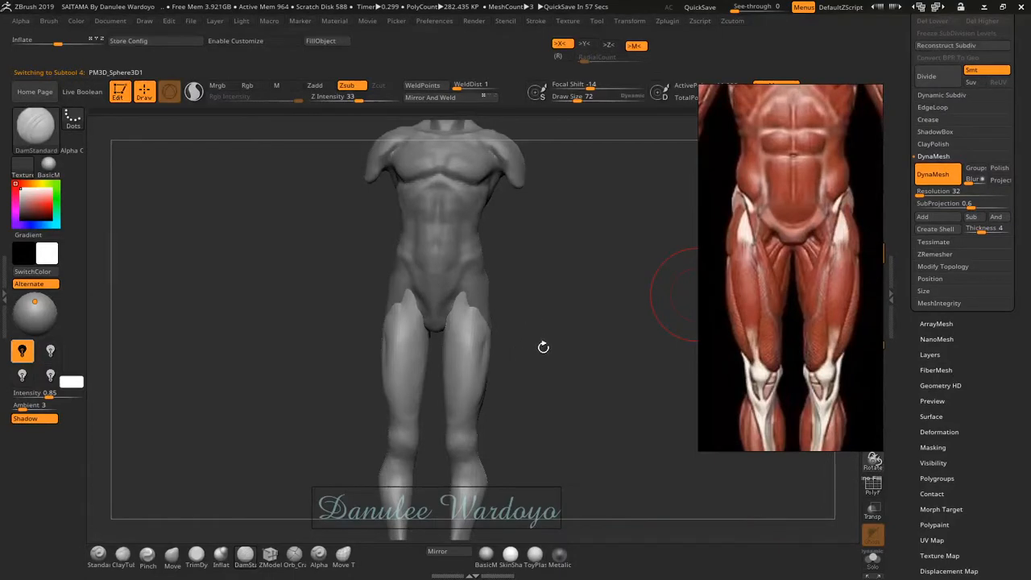
{"action": "mouse_move", "coordinate": [537, 349]}
{"action": "right_mouse_down", "text": "ctrl"}
{"action": "mouse_move", "coordinate": [534, 336]}
{"action": "mouse_move", "coordinate": [599, 348]}
{"action": "right_mouse_up", "text": "ctrl"}
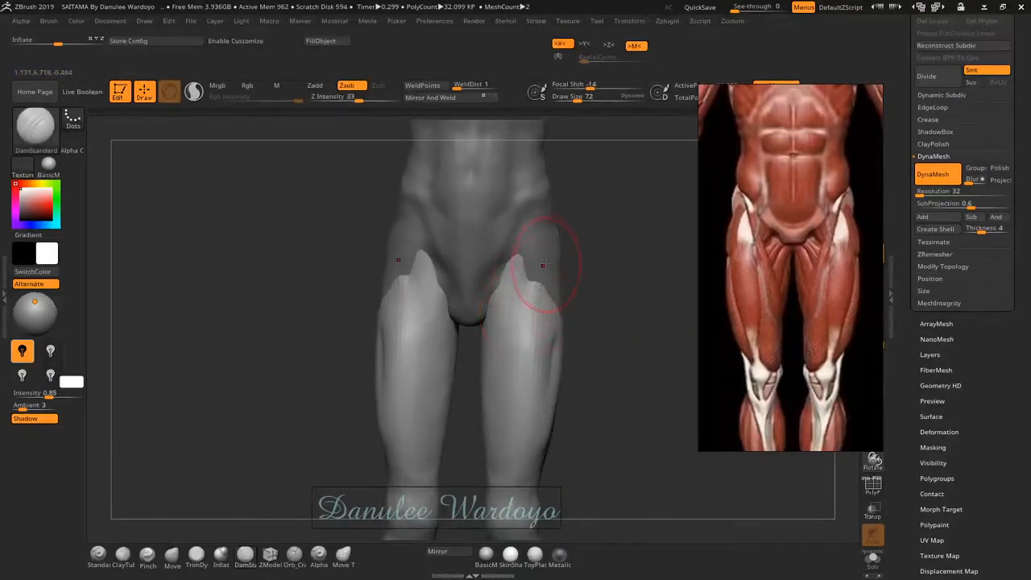
{"action": "left_click_drag", "start_coordinate": [522, 279], "coordinate": [506, 342]}
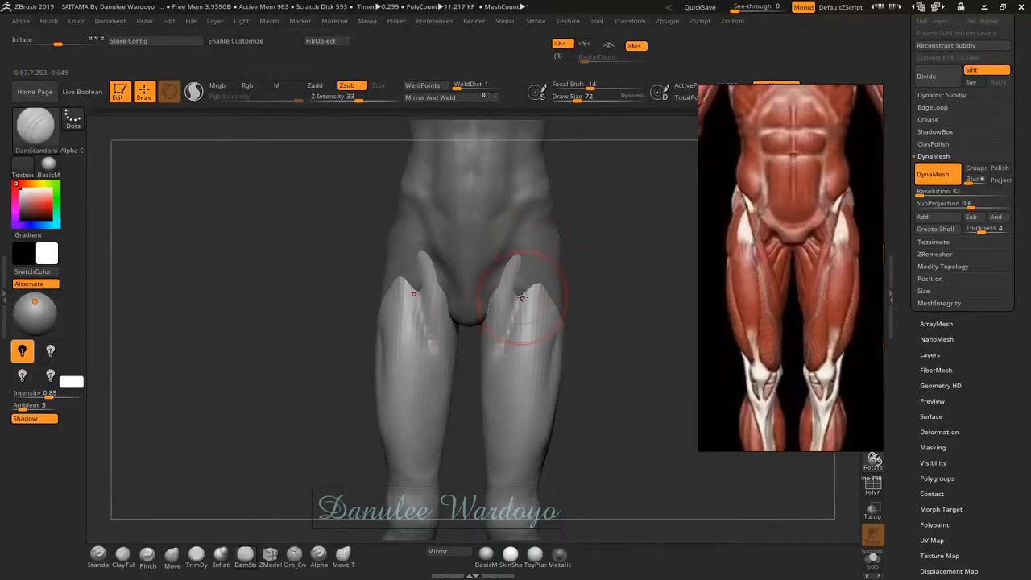
{"action": "key", "text": "ctrl"}
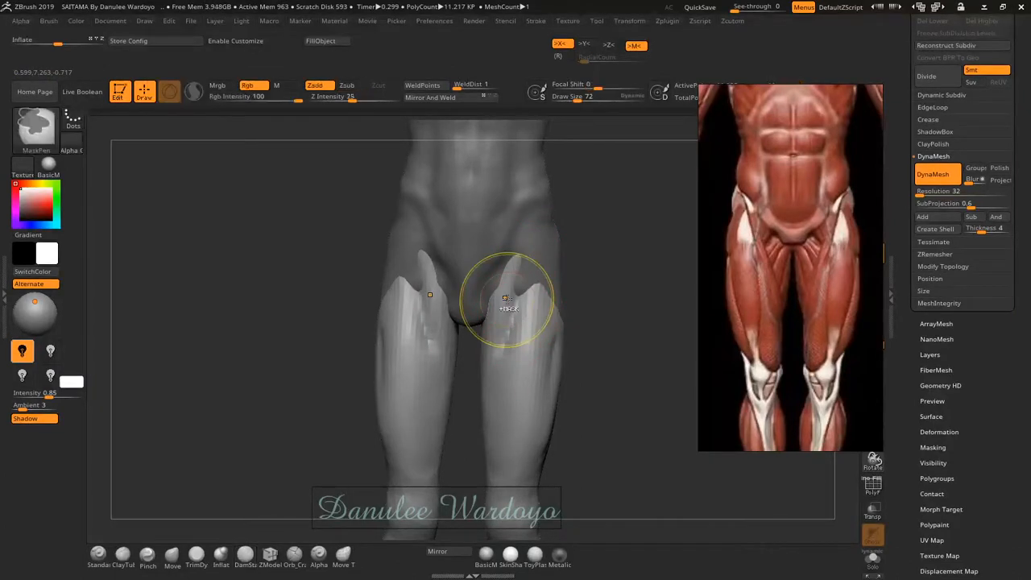
{"action": "key", "text": "ctrl+z"}
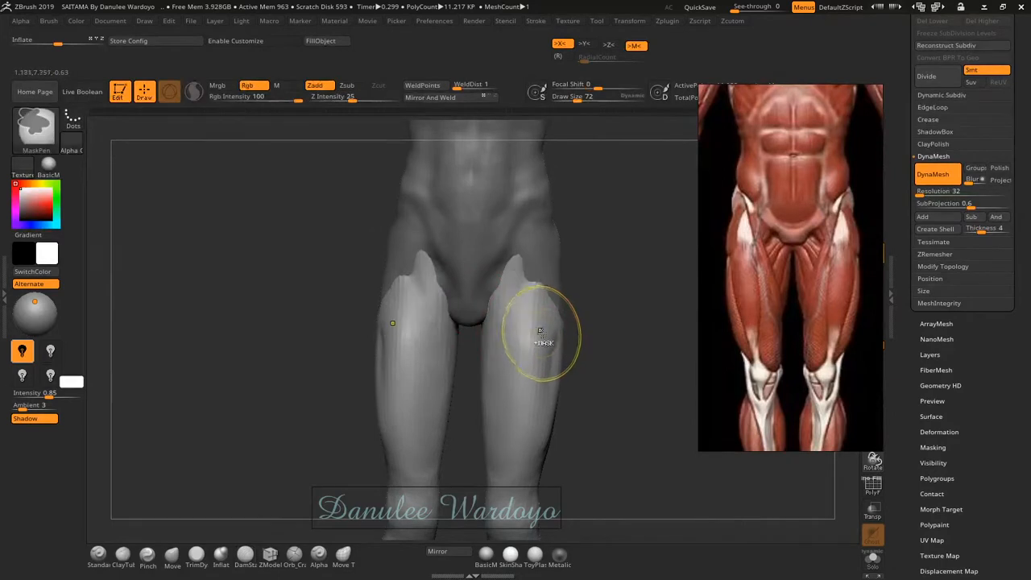
- Carve the inner-thigh muscle grooves down the front of both thighs with DamStandard and lightly smooth the upper thigh
{"action": "key", "text": "ctrl"}
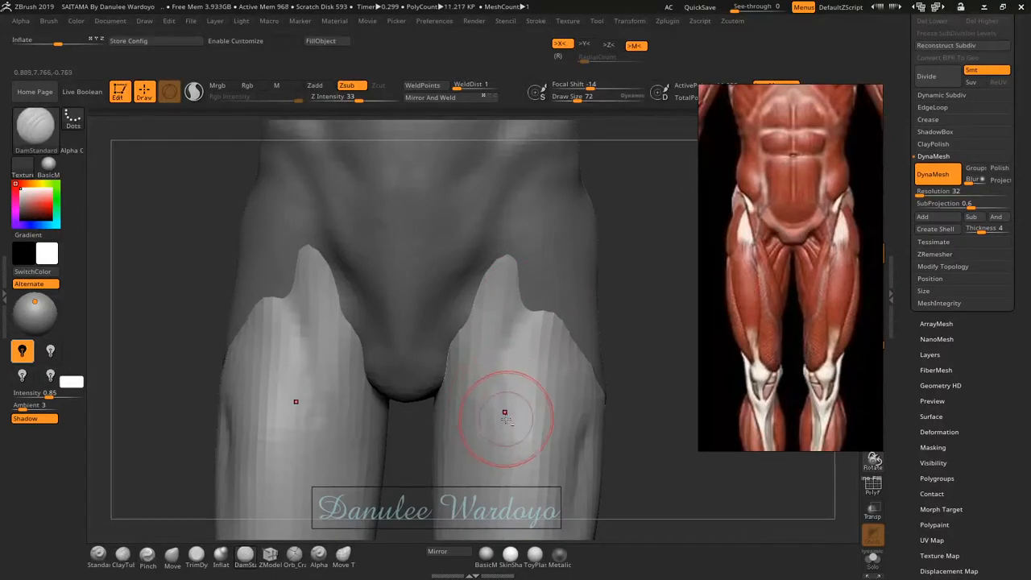
{"action": "mouse_move", "coordinate": [506, 408]}
{"action": "right_mouse_down", "text": "alt"}
{"action": "mouse_move", "coordinate": [495, 325]}
{"action": "mouse_move", "coordinate": [454, 250]}
{"action": "right_mouse_up", "text": "alt"}
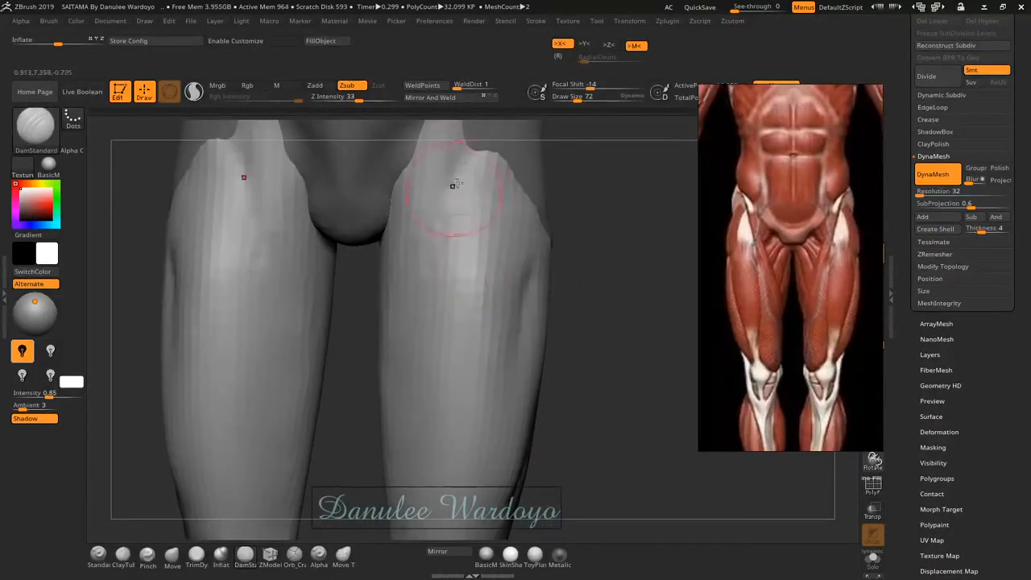
{"action": "left_click_drag", "start_coordinate": [439, 243], "coordinate": [417, 364]}
{"action": "left_click_drag", "start_coordinate": [412, 318], "coordinate": [401, 407]}
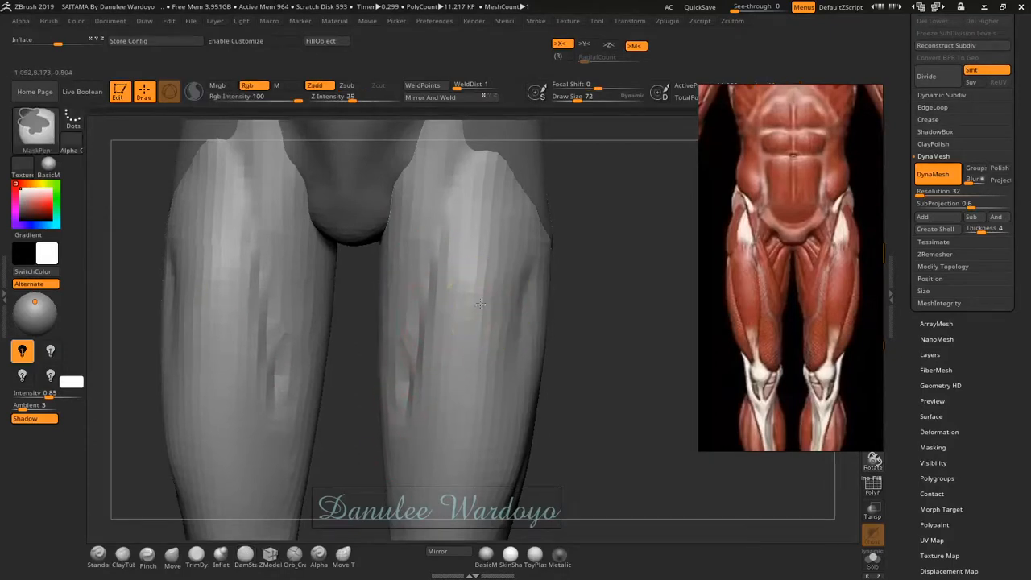
{"action": "right_click_drag", "start_coordinate": [475, 303], "coordinate": [439, 229], "text": "ctrl"}
{"action": "left_click_drag", "start_coordinate": [438, 226], "coordinate": [435, 211], "text": "shift"}
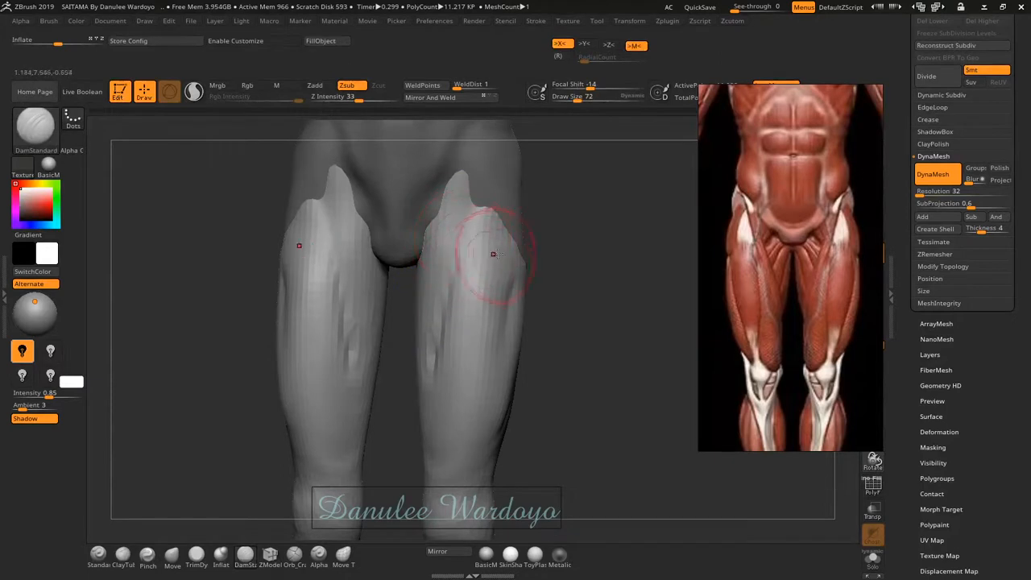
{"action": "left_click_drag", "start_coordinate": [499, 253], "coordinate": [496, 261], "text": "shift"}
{"action": "left_click_drag", "start_coordinate": [433, 373], "coordinate": [433, 406]}
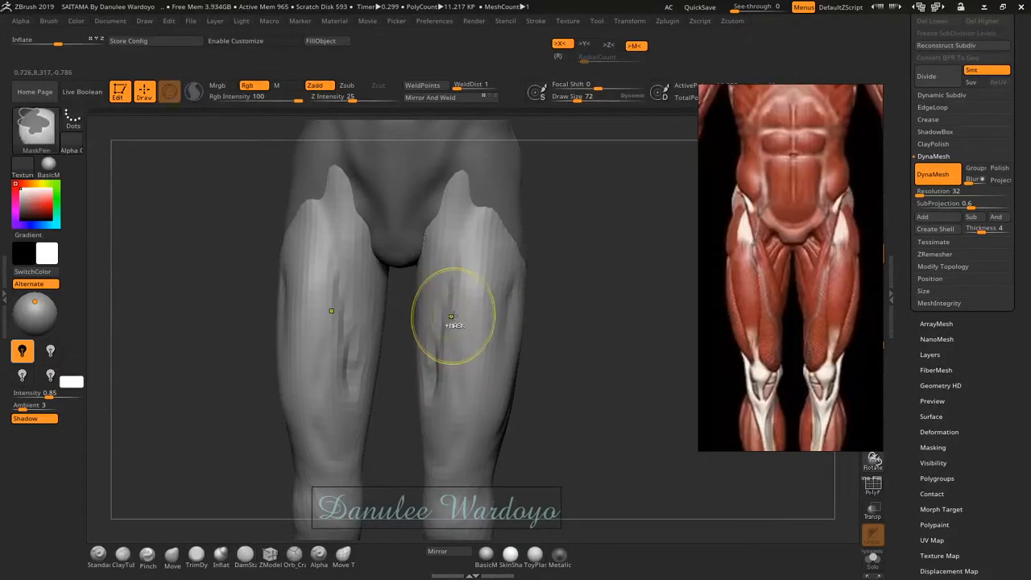
- Smooth the rough grooves on the inner thighs until they blend softly into the surface
{"action": "right_click_drag", "start_coordinate": [455, 317], "coordinate": [542, 315], "text": "ctrl"}
{"action": "left_click_drag", "start_coordinate": [407, 383], "coordinate": [412, 398], "text": "shift"}
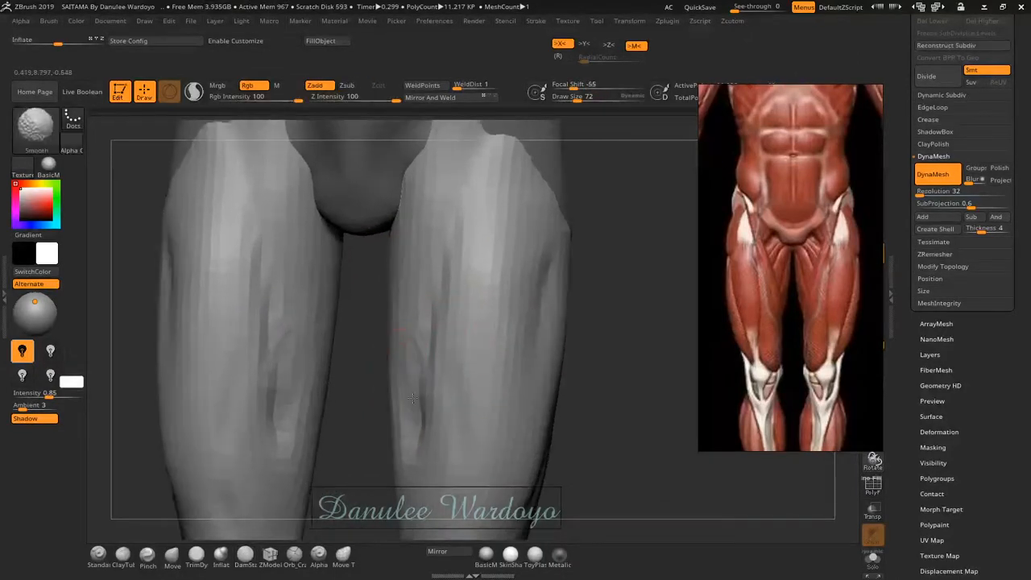
{"action": "left_click_drag", "start_coordinate": [439, 286], "coordinate": [423, 340], "text": "shift"}
{"action": "left_click_drag", "start_coordinate": [411, 427], "coordinate": [418, 410], "text": "shift"}
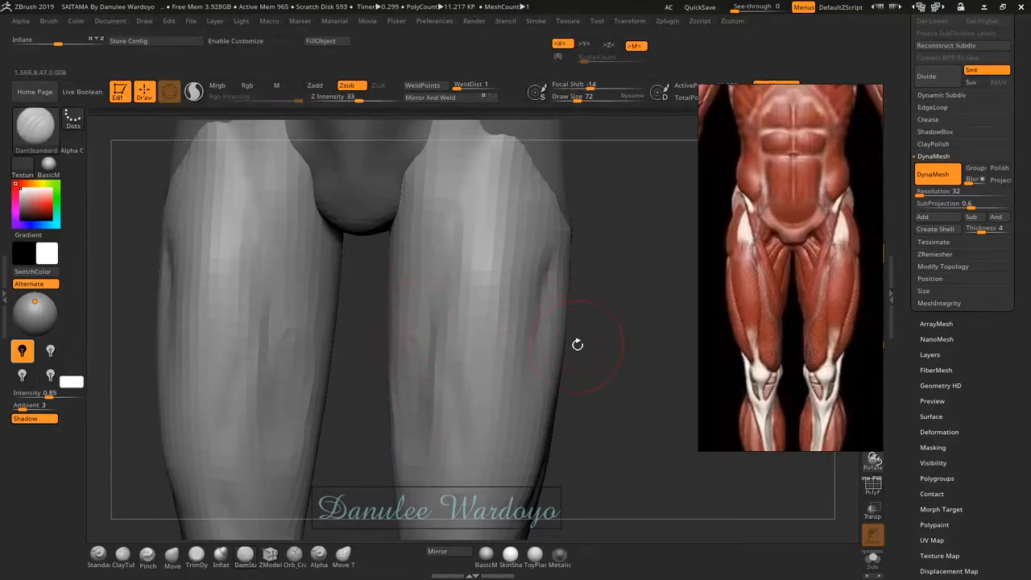
- Set the DynaMesh resolution to 64 and remesh the legs
{"action": "left_click", "coordinate": [917, 194]}
{"action": "type", "text": "1016"}
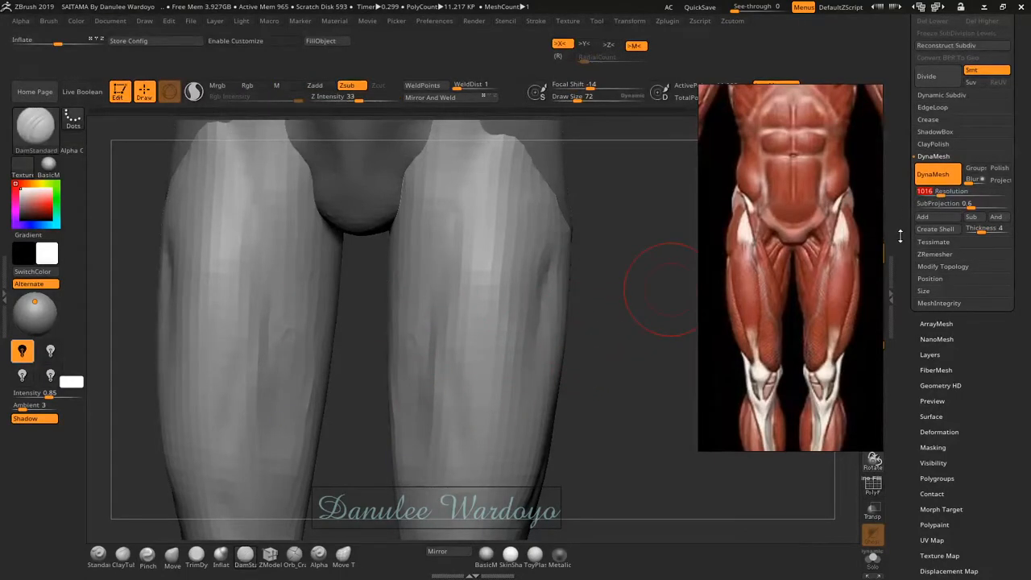
{"action": "type", "text": "64"}
{"action": "mouse_move", "coordinate": [646, 313]}
{"action": "left_mouse_down", "text": "ctrl"}
{"action": "mouse_move", "coordinate": [644, 376]}
{"action": "mouse_move", "coordinate": [644, 363]}
{"action": "left_mouse_up", "text": "ctrl"}
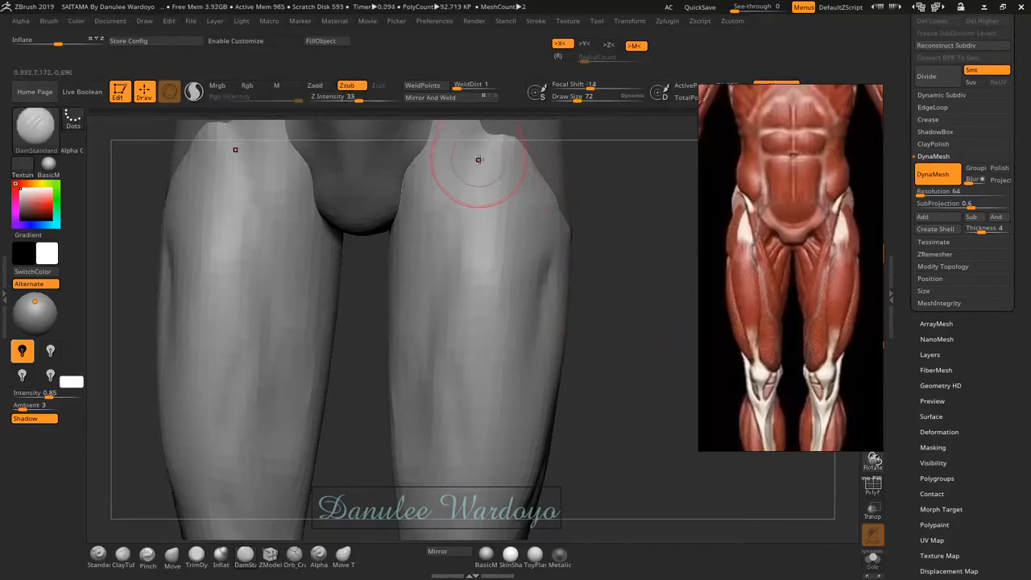
- Carve a diagonal groove from the upper front of the thigh down to the inner thigh above the knee
{"action": "mouse_move", "coordinate": [454, 247]}
{"action": "right_mouse_down"}
{"action": "mouse_move", "coordinate": [467, 196]}
{"action": "mouse_move", "coordinate": [508, 235]}
{"action": "right_mouse_up"}
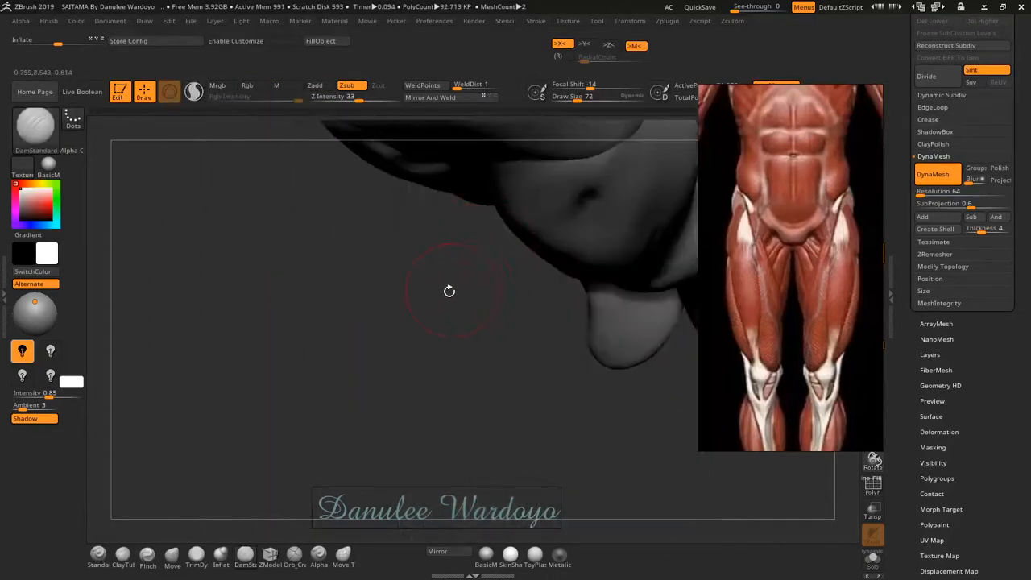
{"action": "mouse_move", "coordinate": [449, 290]}
{"action": "right_mouse_down"}
{"action": "mouse_move", "coordinate": [517, 238]}
{"action": "mouse_move", "coordinate": [467, 161]}
{"action": "right_mouse_up"}
{"action": "mouse_move", "coordinate": [468, 160]}
{"action": "left_mouse_down"}
{"action": "mouse_move", "coordinate": [447, 228]}
{"action": "mouse_move", "coordinate": [415, 278]}
{"action": "mouse_move", "coordinate": [397, 357]}
{"action": "left_mouse_up"}
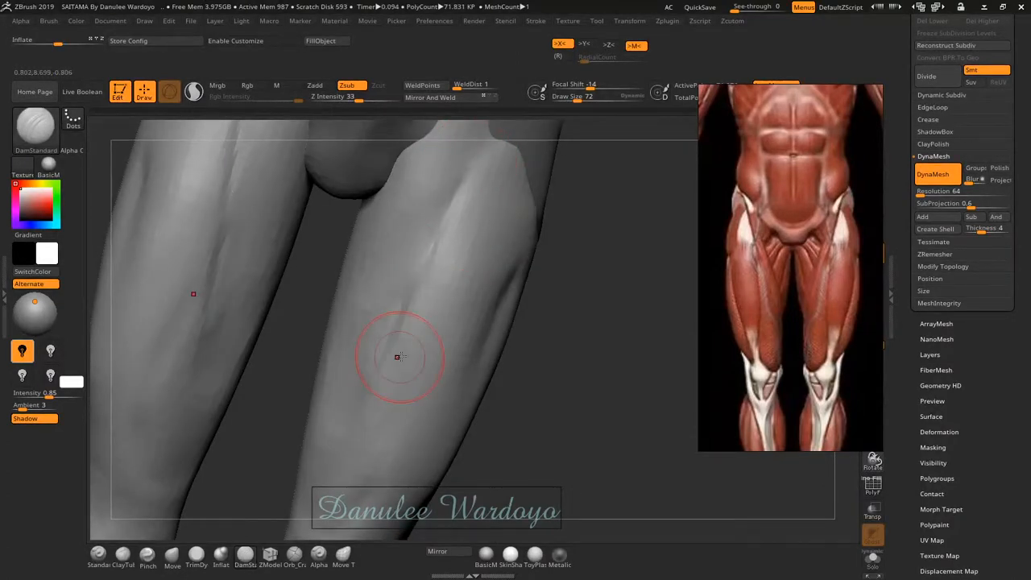
{"action": "right_click_drag", "start_coordinate": [397, 357], "coordinate": [381, 340]}
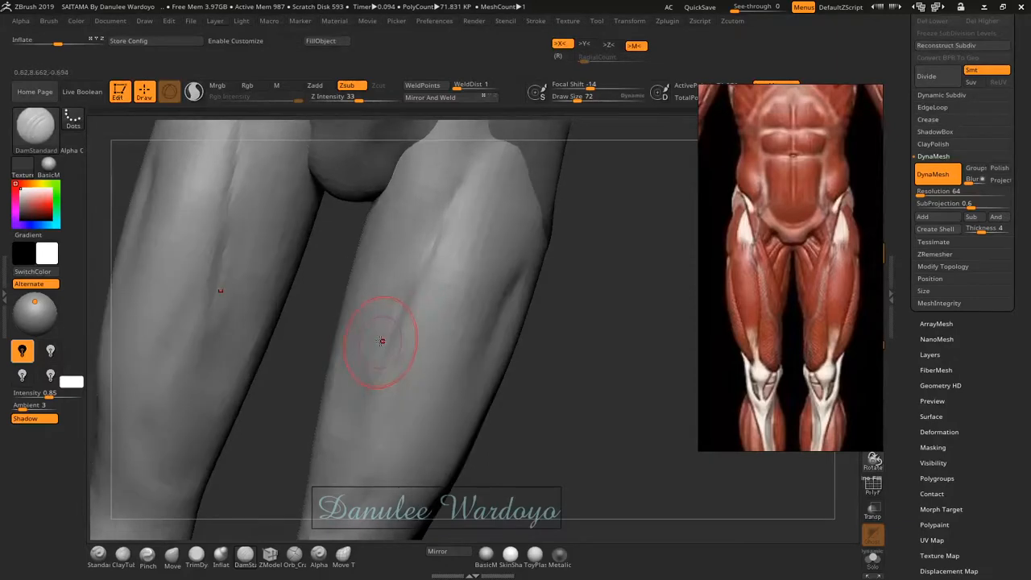
{"action": "left_click_drag", "start_coordinate": [381, 341], "coordinate": [343, 414]}
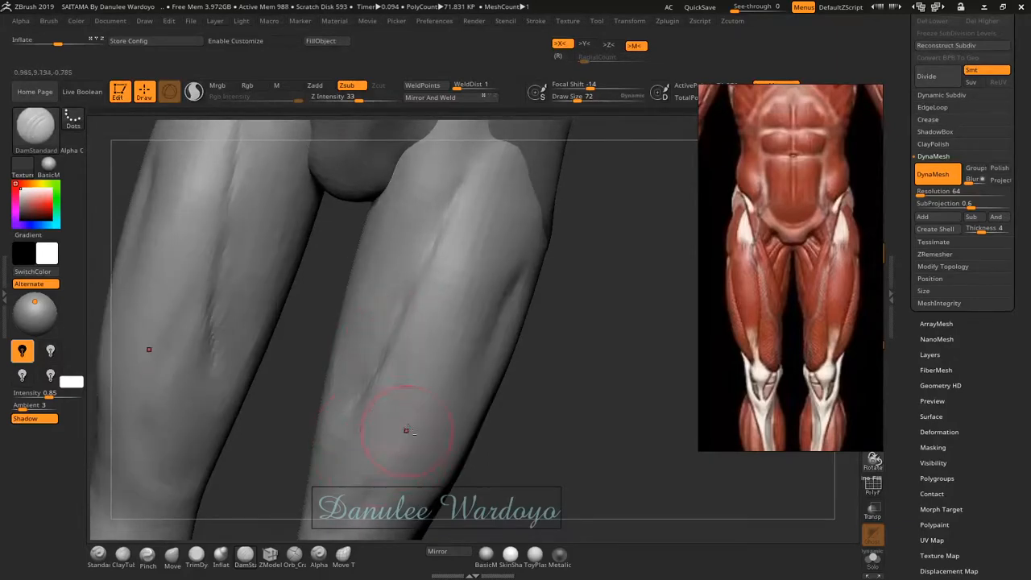
- Carve the rounded lower edge of the inner thigh muscle above the knee and the groove beside the central thigh muscle
{"action": "right_click_drag", "start_coordinate": [417, 413], "coordinate": [403, 332]}
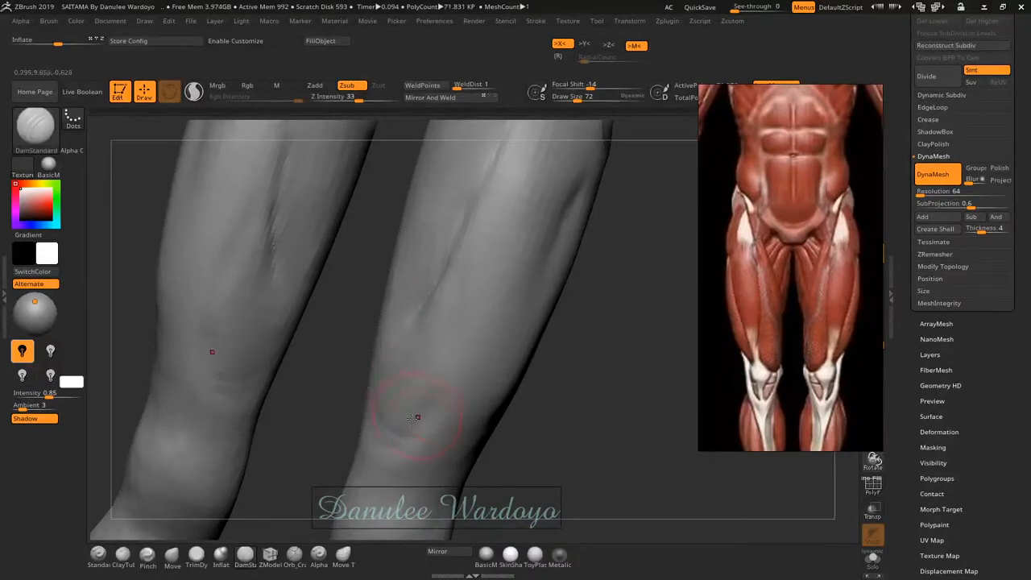
{"action": "left_click_drag", "start_coordinate": [449, 364], "coordinate": [416, 419]}
{"action": "mouse_move", "coordinate": [435, 431]}
{"action": "left_mouse_down"}
{"action": "mouse_move", "coordinate": [385, 411]}
{"action": "mouse_move", "coordinate": [389, 356]}
{"action": "left_mouse_up"}
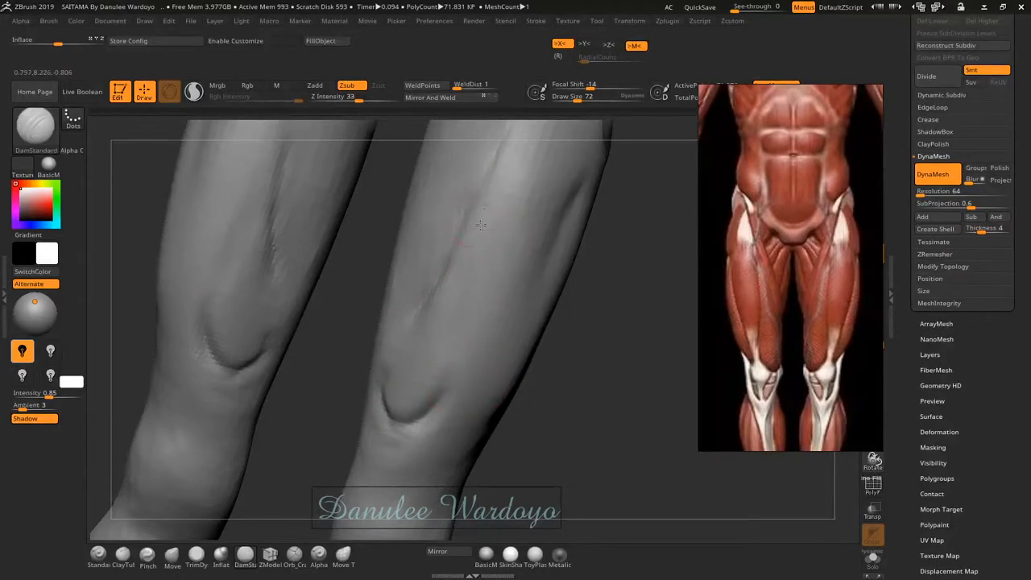
{"action": "left_click_drag", "start_coordinate": [480, 226], "coordinate": [455, 352]}
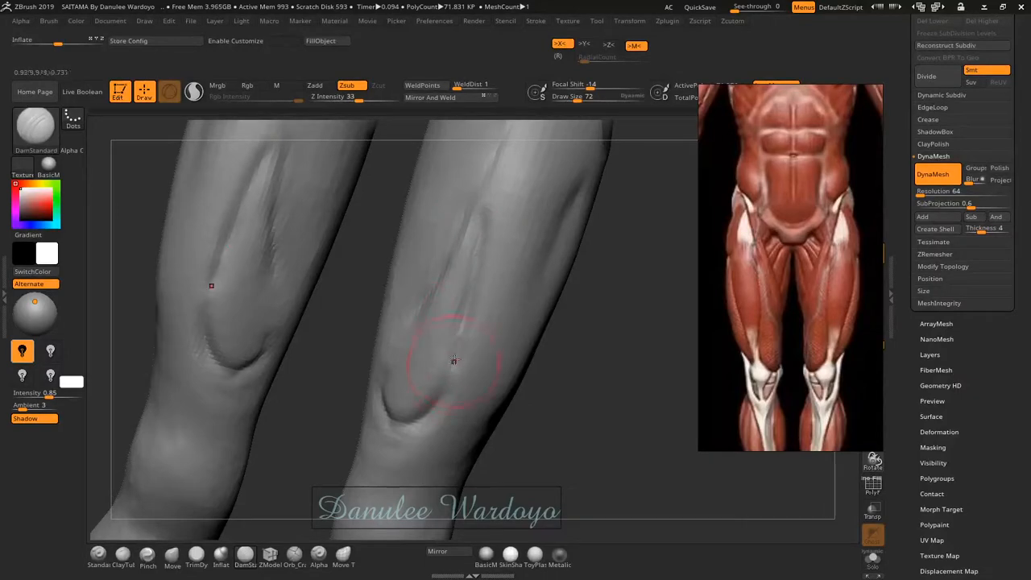
{"action": "left_click_drag", "start_coordinate": [578, 331], "coordinate": [531, 298], "text": "alt"}
- Carve the groove of the outer thigh muscle diagonally down the side of the thigh towards the knee
{"action": "right_click_drag", "start_coordinate": [520, 315], "coordinate": [554, 308], "text": "ctrl"}
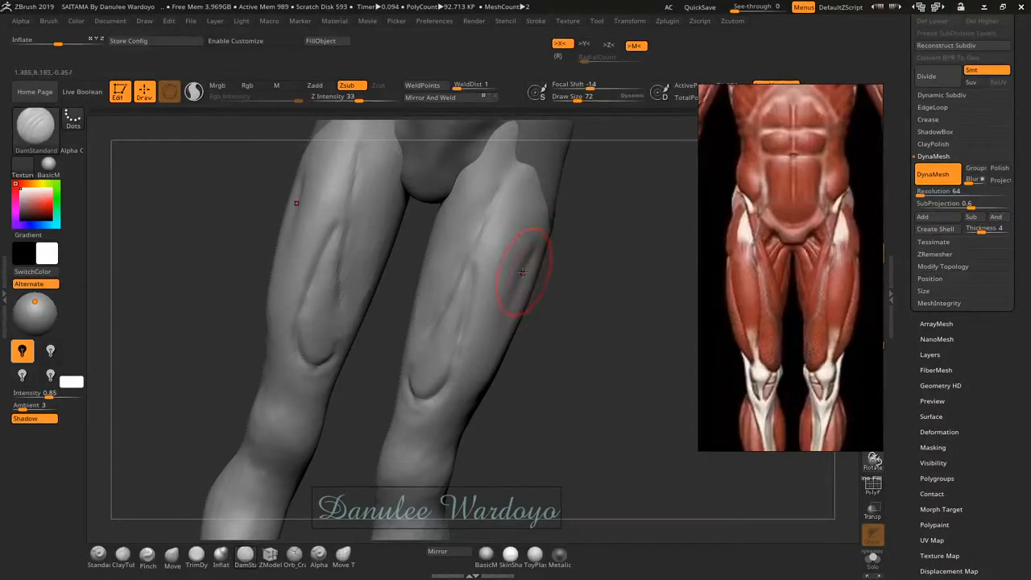
{"action": "left_click_drag", "start_coordinate": [519, 285], "coordinate": [476, 362]}
{"action": "left_click_drag", "start_coordinate": [496, 325], "coordinate": [459, 380]}
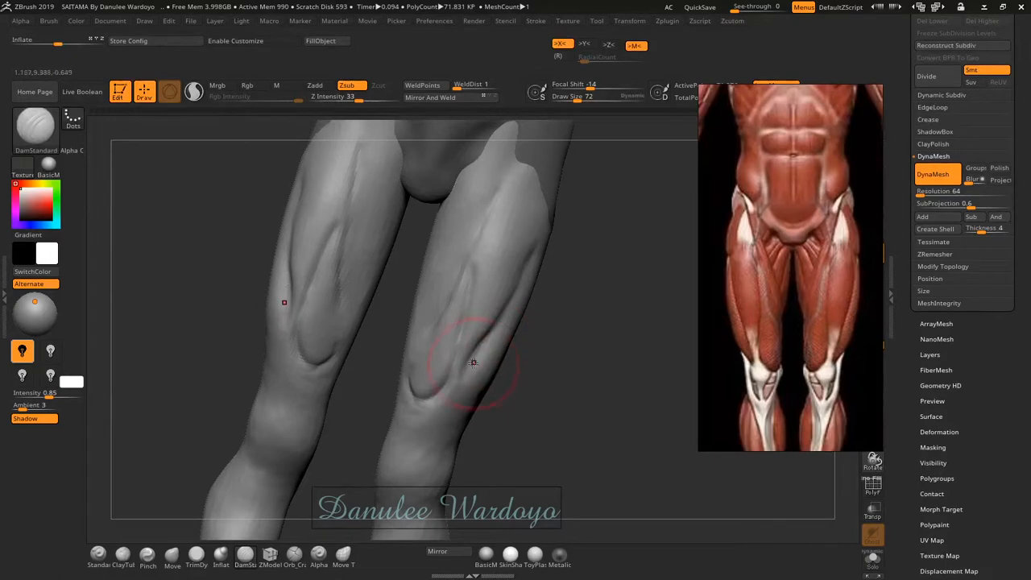
{"action": "right_click_drag", "start_coordinate": [488, 362], "coordinate": [464, 376]}
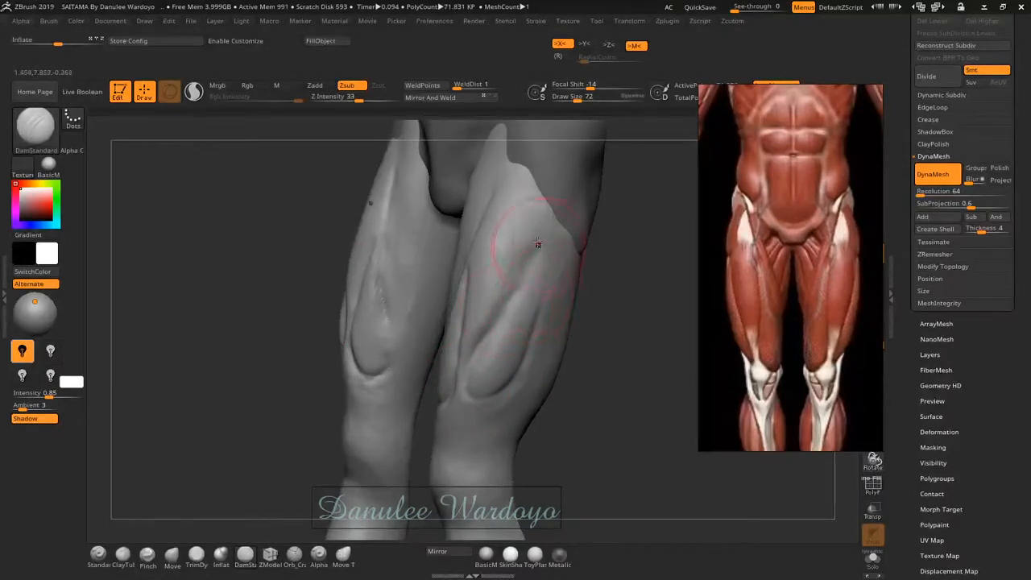
- Smooth the front of the upper thigh and soften the carved grooves towards the inner thigh
{"action": "mouse_move", "coordinate": [483, 207]}
{"action": "right_mouse_down"}
{"action": "mouse_move", "coordinate": [538, 271]}
{"action": "mouse_move", "coordinate": [534, 281]}
{"action": "mouse_move", "coordinate": [460, 276]}
{"action": "right_mouse_up"}
{"action": "left_click_drag", "start_coordinate": [471, 277], "coordinate": [480, 231], "text": "shift"}
{"action": "mouse_move", "coordinate": [480, 230]}
{"action": "left_mouse_down", "text": "shift"}
{"action": "mouse_move", "coordinate": [483, 222]}
{"action": "mouse_move", "coordinate": [476, 231]}
{"action": "left_mouse_up", "text": "shift"}
{"action": "left_click_drag", "start_coordinate": [478, 194], "coordinate": [468, 202], "text": "shift"}
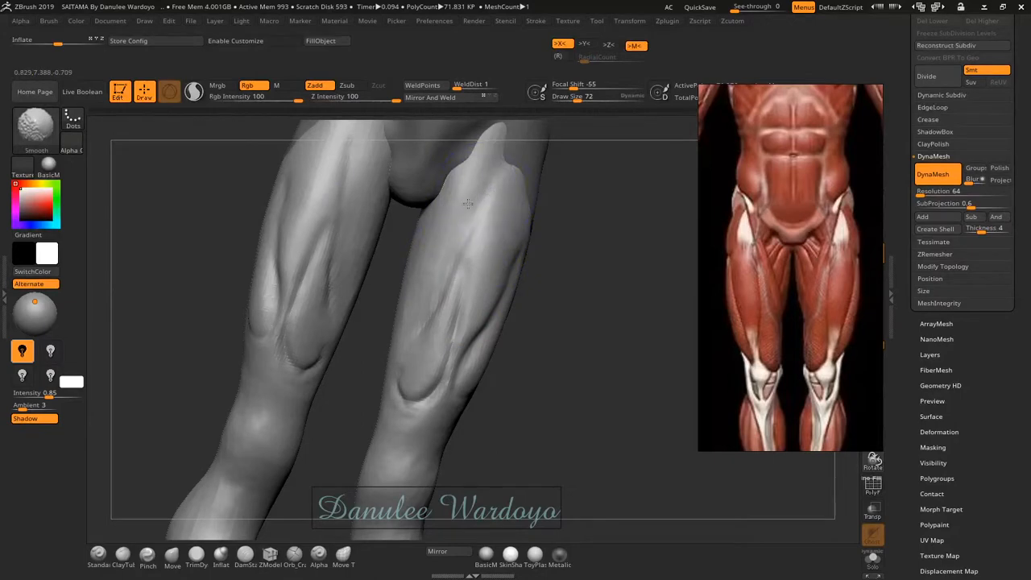
{"action": "left_click_drag", "start_coordinate": [453, 292], "coordinate": [442, 302], "text": "shift"}
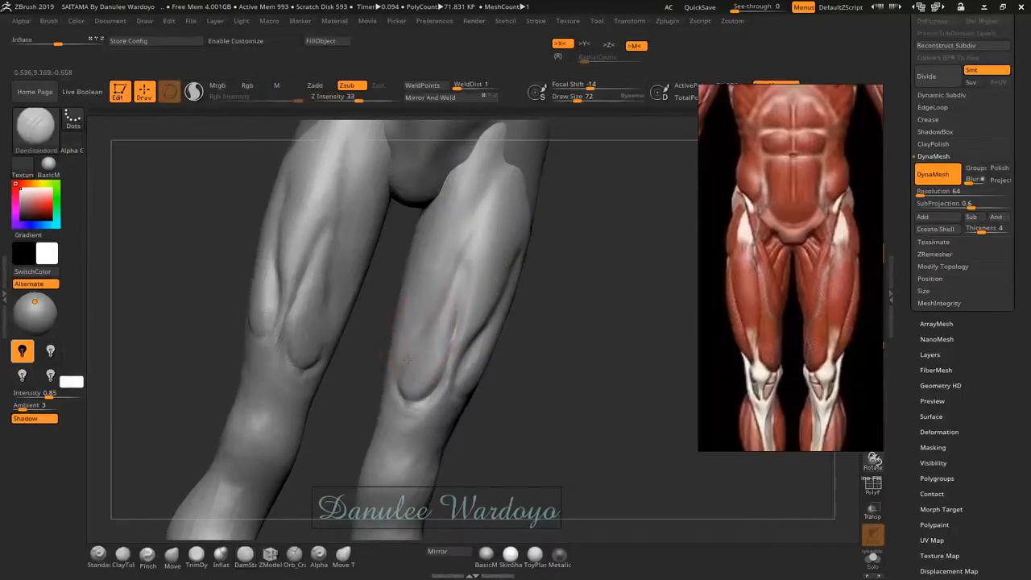
- Sharpen the grooves between the front thigh muscles and around the knee with the DamStandard brush
{"action": "right_click_drag", "start_coordinate": [404, 376], "coordinate": [521, 362]}
{"action": "right_click_drag", "start_coordinate": [475, 407], "coordinate": [463, 429]}
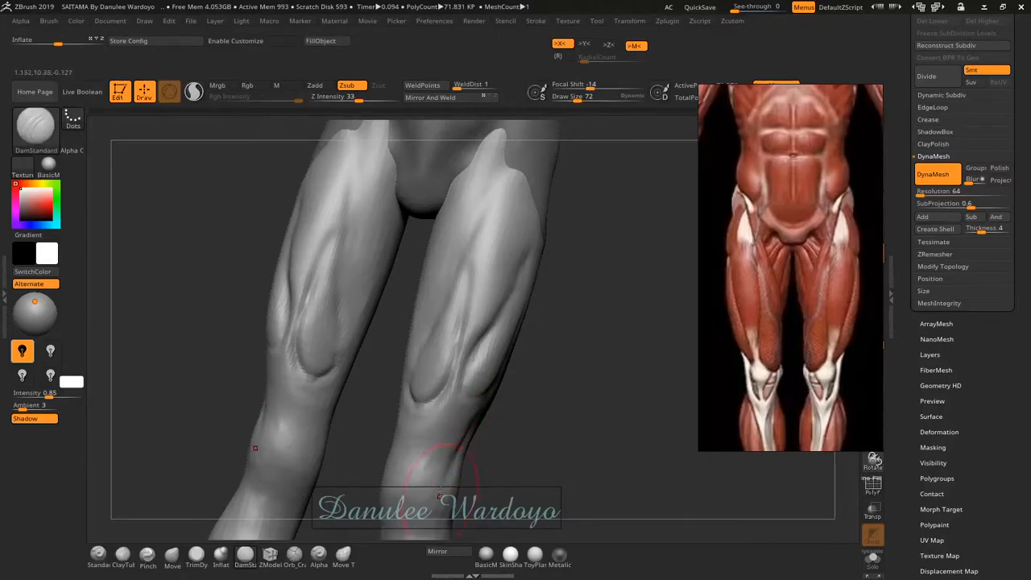
{"action": "mouse_move", "coordinate": [448, 467]}
{"action": "right_mouse_down"}
{"action": "mouse_move", "coordinate": [487, 476]}
{"action": "mouse_move", "coordinate": [418, 453]}
{"action": "mouse_move", "coordinate": [581, 353]}
{"action": "right_mouse_up"}
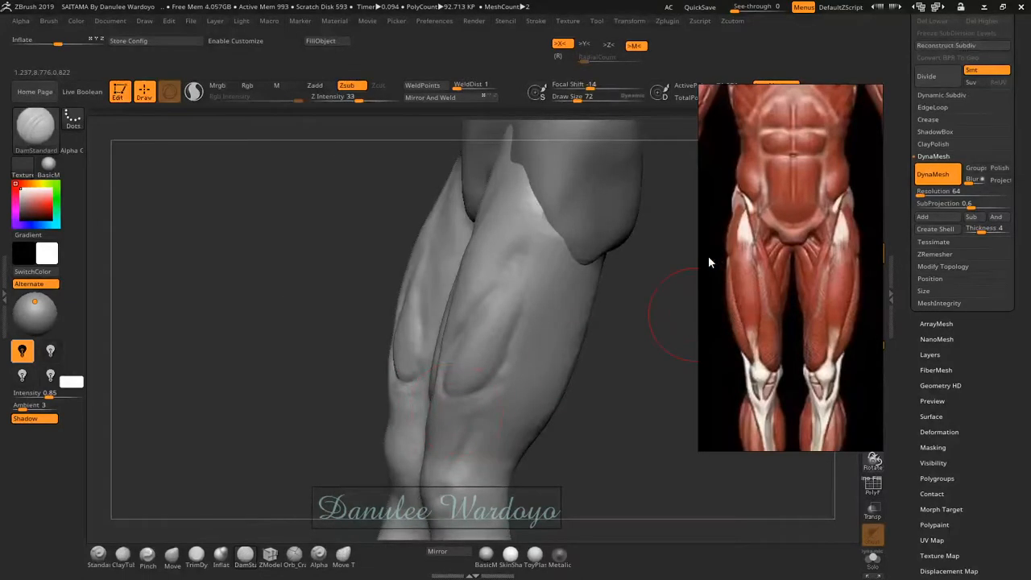
- Search the reference board for the row of grey male muscle figures shown from several angles
{"action": "left_click_drag", "start_coordinate": [699, 290], "coordinate": [503, 310]}
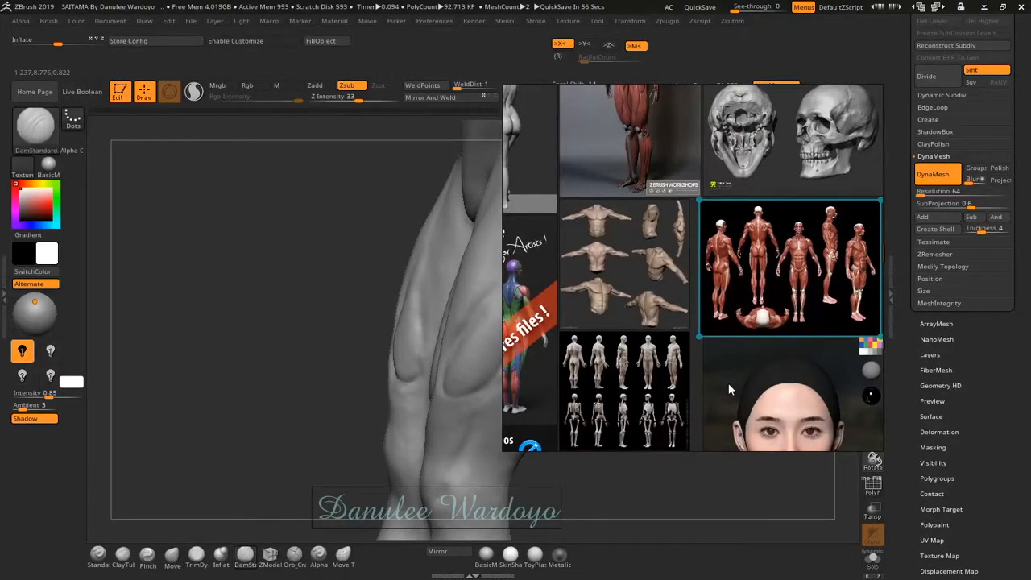
{"action": "mouse_move", "coordinate": [757, 358]}
{"action": "middle_mouse_down"}
{"action": "mouse_move", "coordinate": [706, 347]}
{"action": "mouse_move", "coordinate": [776, 356]}
{"action": "middle_mouse_up"}
{"action": "left_click_drag", "start_coordinate": [749, 351], "coordinate": [212, 295]}
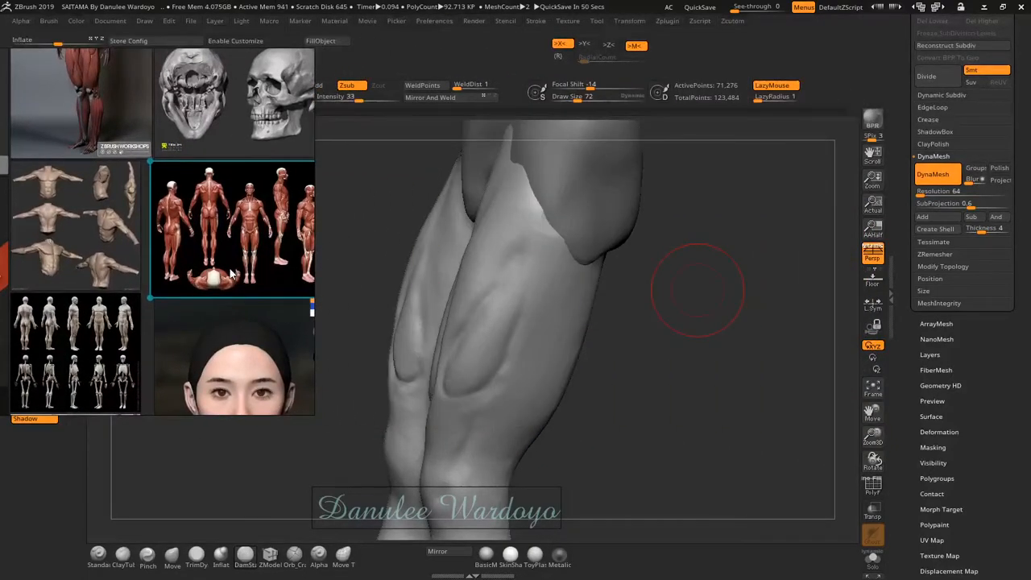
{"action": "scroll", "coordinate": [205, 249], "scroll_direction": "up", "scroll_amount": 4}
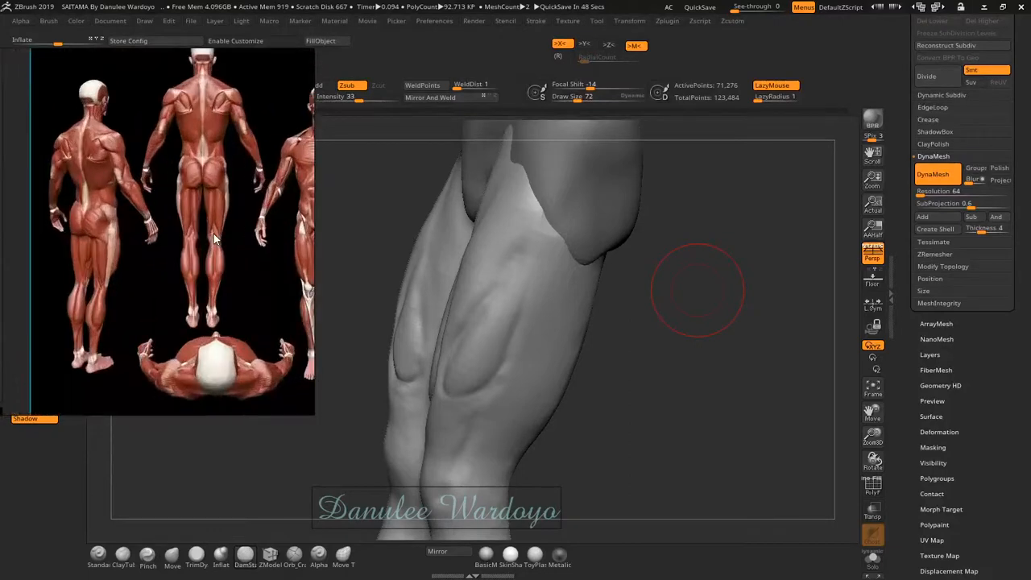
{"action": "scroll", "coordinate": [213, 239], "scroll_direction": "down", "scroll_amount": 5}
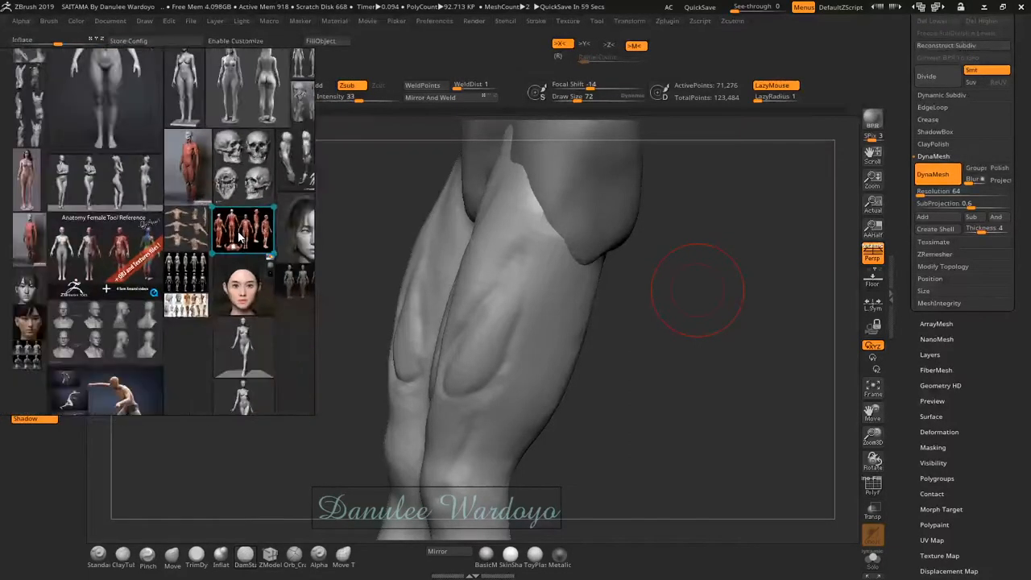
{"action": "scroll", "coordinate": [239, 236], "scroll_direction": "down", "scroll_amount": 3}
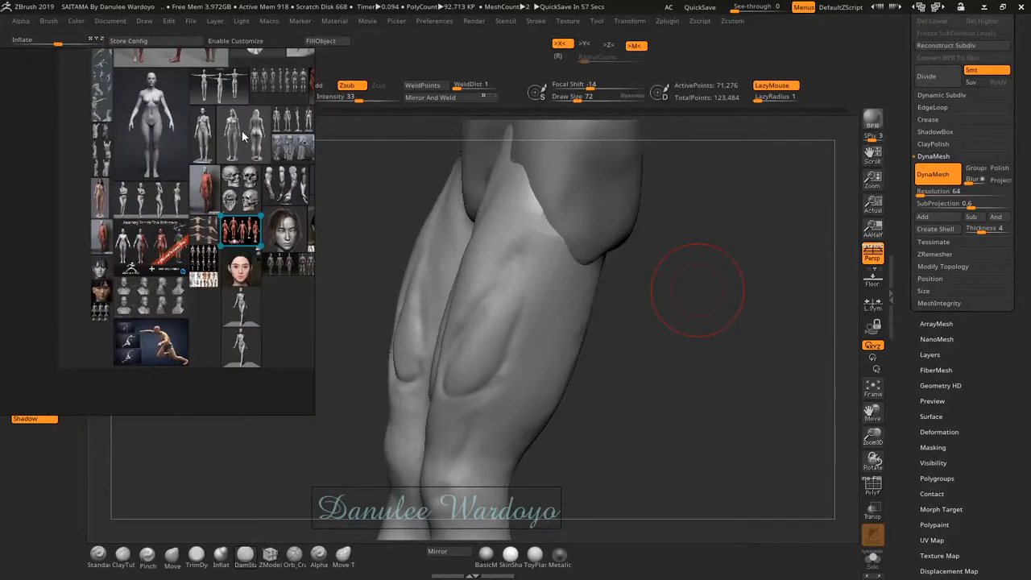
{"action": "scroll", "coordinate": [210, 182], "scroll_direction": "up", "scroll_amount": 6}
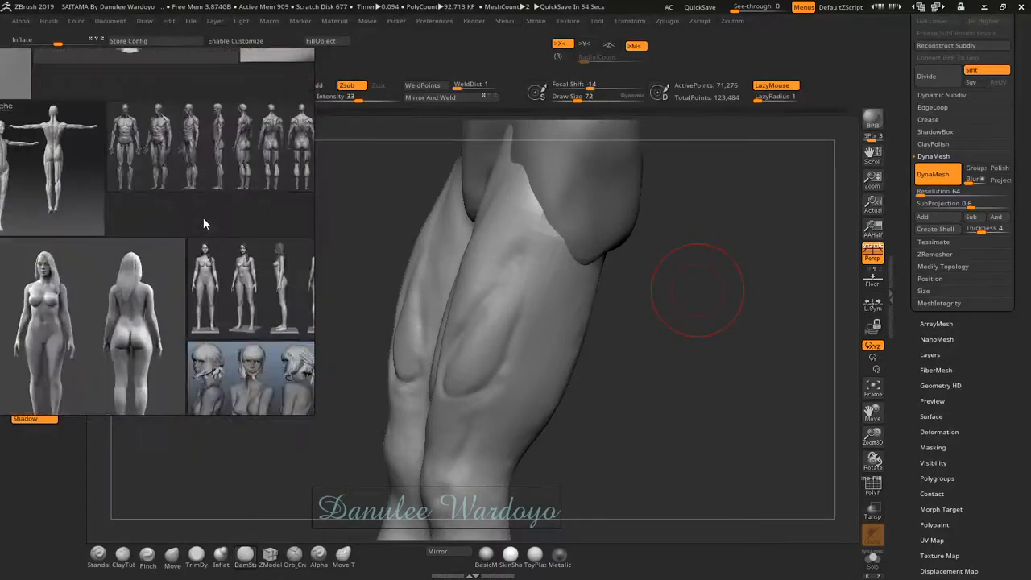
{"action": "scroll", "coordinate": [223, 202], "scroll_direction": "up", "scroll_amount": 5}
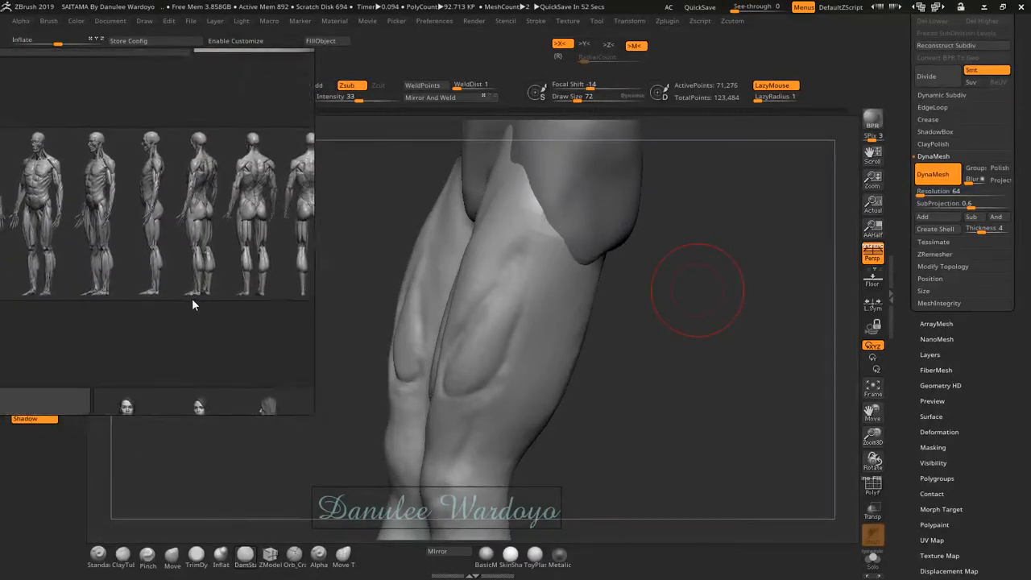
{"action": "scroll", "coordinate": [192, 304], "scroll_direction": "up", "scroll_amount": 5}
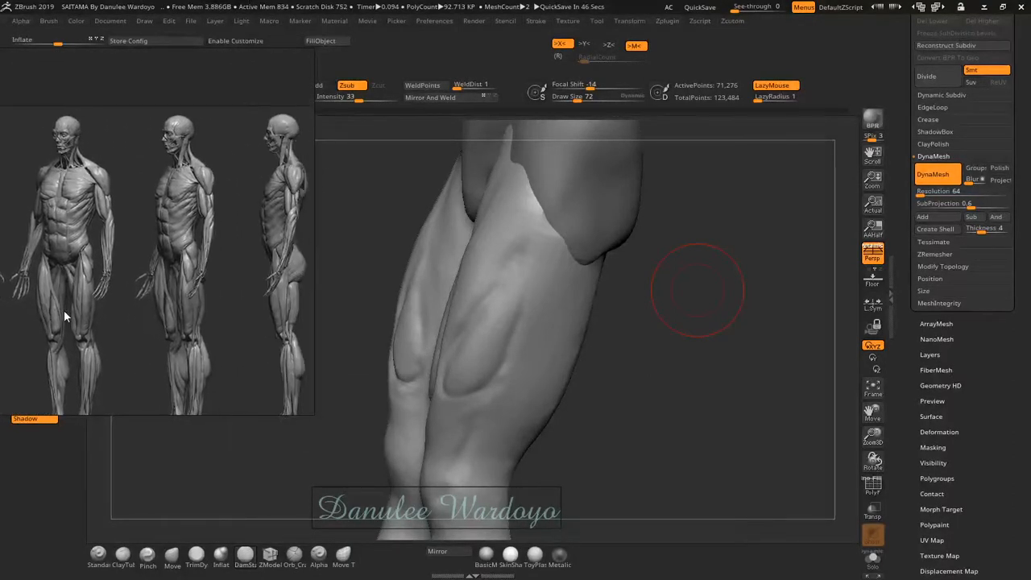
- Examine the hip and thigh muscles on the front and three-quarter views of the grey anatomy figure
{"action": "left_click_drag", "start_coordinate": [64, 310], "coordinate": [0, 285]}
{"action": "middle_click_drag", "start_coordinate": [56, 299], "coordinate": [172, 259]}
{"action": "scroll", "coordinate": [169, 262], "scroll_direction": "up", "scroll_amount": 2}
{"action": "scroll", "coordinate": [169, 260], "scroll_direction": "down", "scroll_amount": 4}
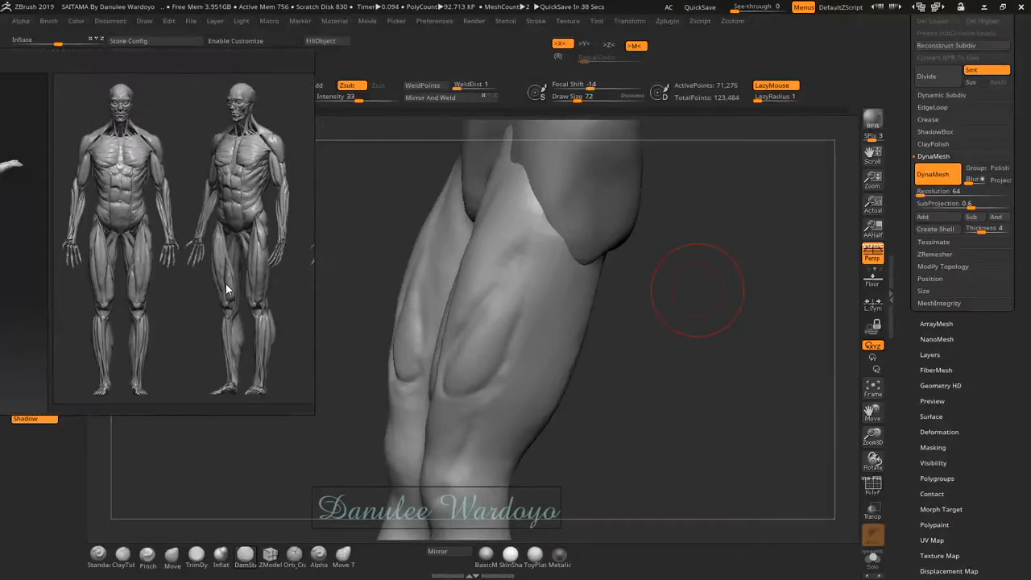
{"action": "scroll", "coordinate": [226, 283], "scroll_direction": "up", "scroll_amount": 2}
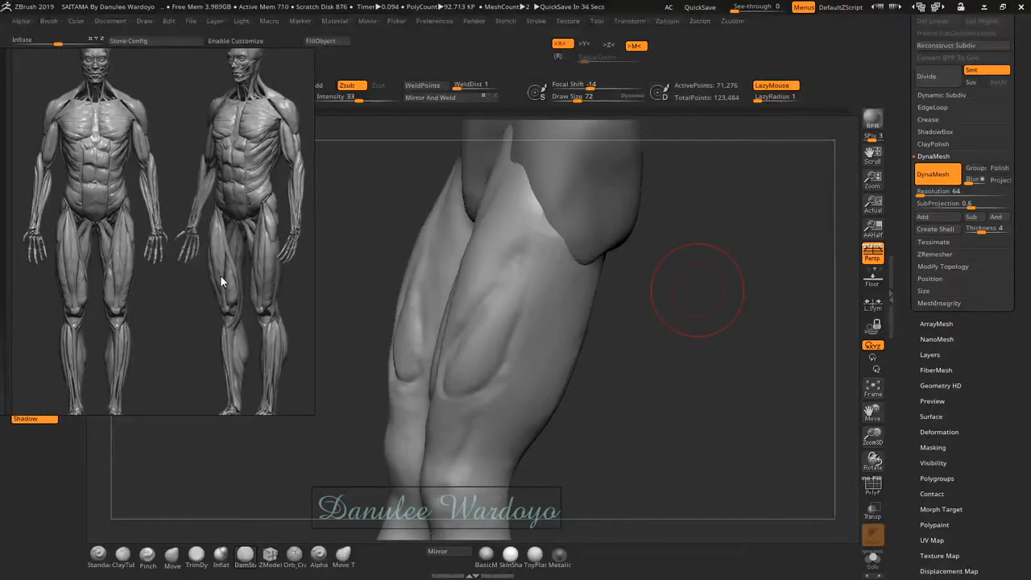
{"action": "mouse_move", "coordinate": [249, 280]}
{"action": "left_mouse_down"}
{"action": "mouse_move", "coordinate": [219, 278]}
{"action": "mouse_move", "coordinate": [229, 280]}
{"action": "left_mouse_up"}
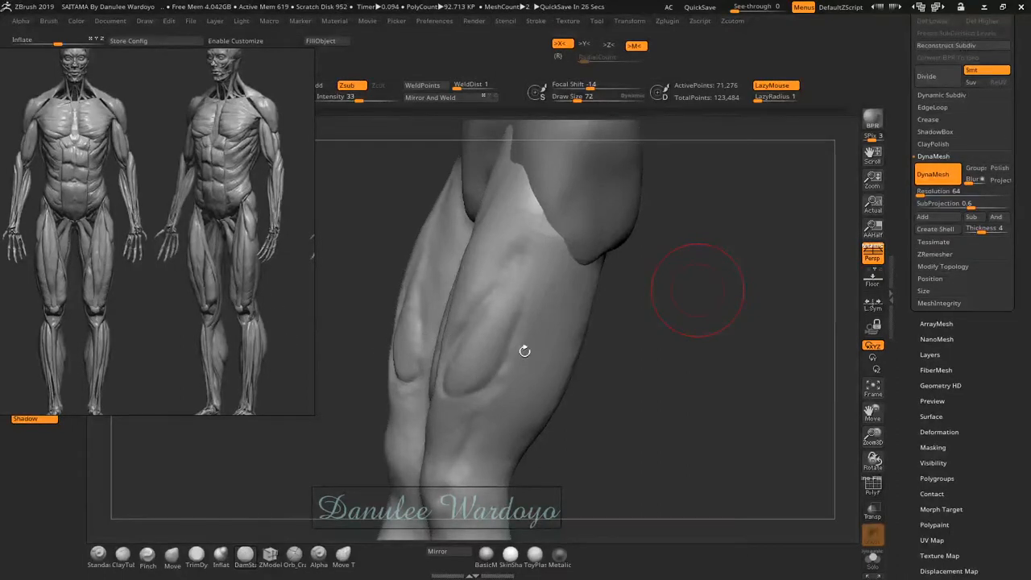
- Select the torso mesh and carve the hip bone crease from the front of the pelvis around the side
{"action": "mouse_move", "coordinate": [642, 376]}
{"action": "left_mouse_down"}
{"action": "mouse_move", "coordinate": [612, 342]}
{"action": "mouse_move", "coordinate": [589, 341]}
{"action": "mouse_move", "coordinate": [627, 358]}
{"action": "mouse_move", "coordinate": [617, 337]}
{"action": "mouse_move", "coordinate": [605, 375]}
{"action": "mouse_move", "coordinate": [547, 378]}
{"action": "mouse_move", "coordinate": [569, 412]}
{"action": "left_mouse_up"}
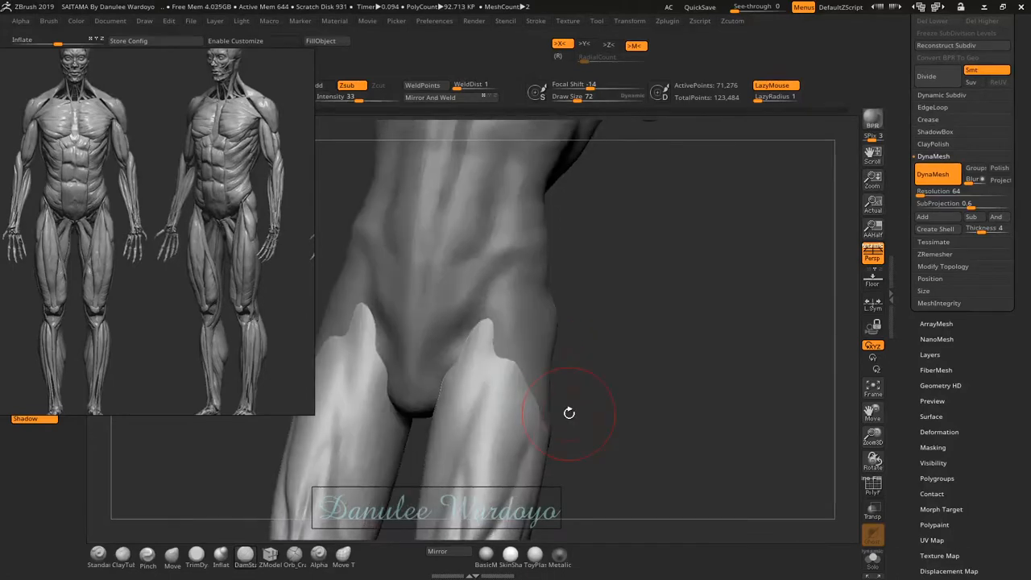
{"action": "left_click", "coordinate": [512, 290], "text": "alt"}
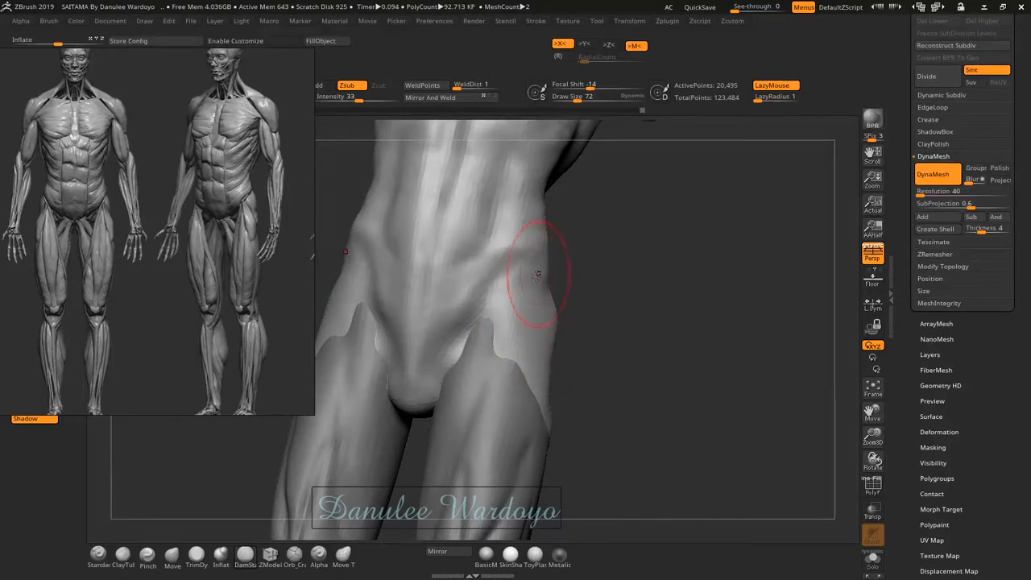
{"action": "mouse_move", "coordinate": [537, 277]}
{"action": "left_mouse_down"}
{"action": "mouse_move", "coordinate": [511, 292]}
{"action": "mouse_move", "coordinate": [509, 283]}
{"action": "left_mouse_up"}
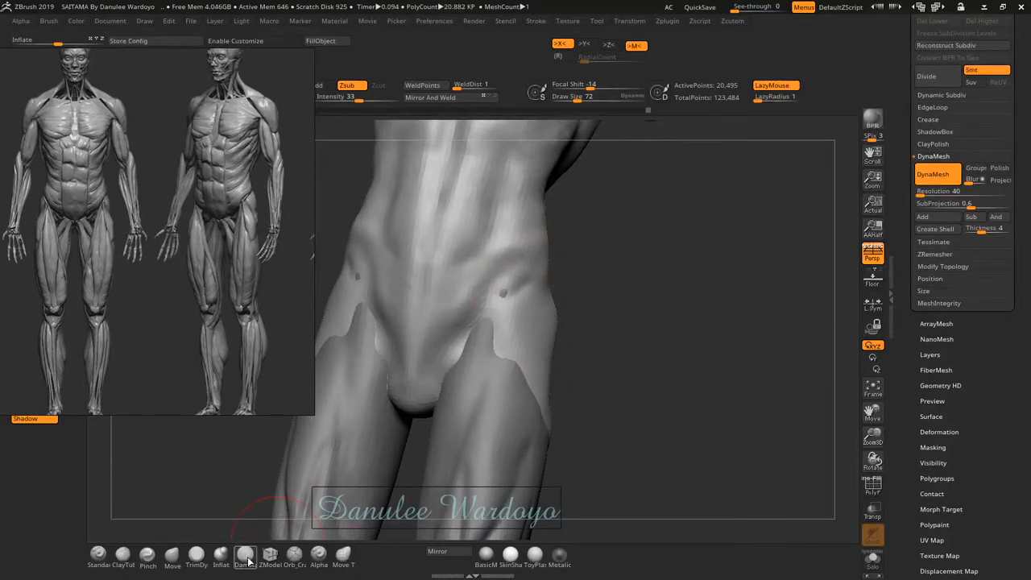
{"action": "right_click_drag", "start_coordinate": [518, 288], "coordinate": [399, 280]}
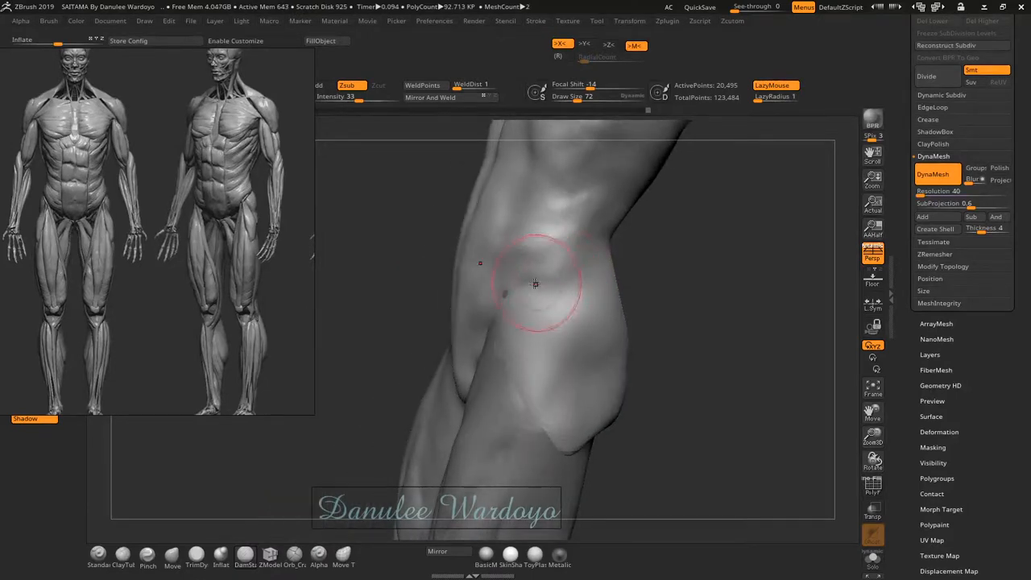
{"action": "left_click_drag", "start_coordinate": [534, 283], "coordinate": [603, 273]}
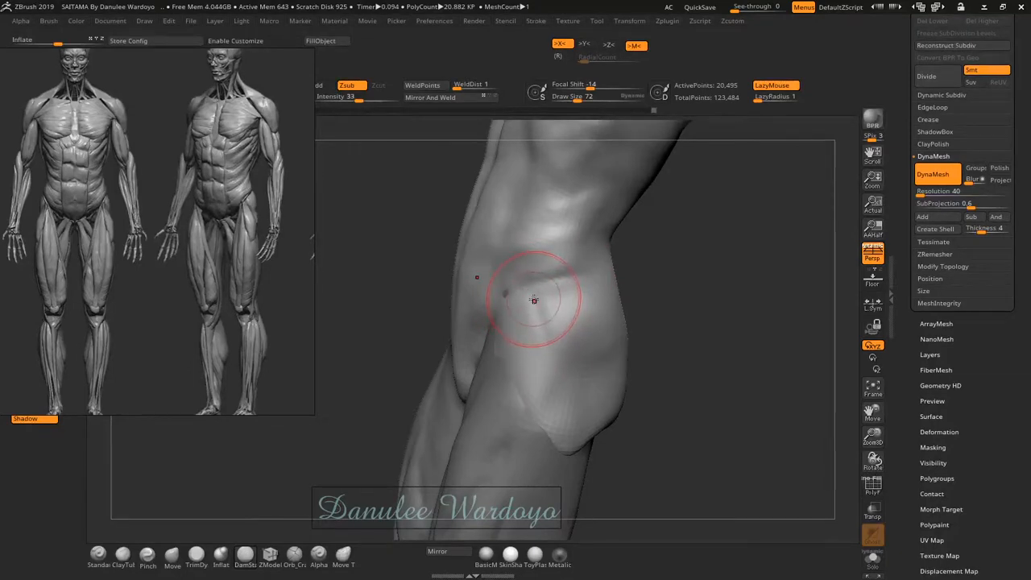
- Carve the front and rear borders of the outer hip muscle down the side of the pelvis
{"action": "left_click_drag", "start_coordinate": [542, 321], "coordinate": [559, 380]}
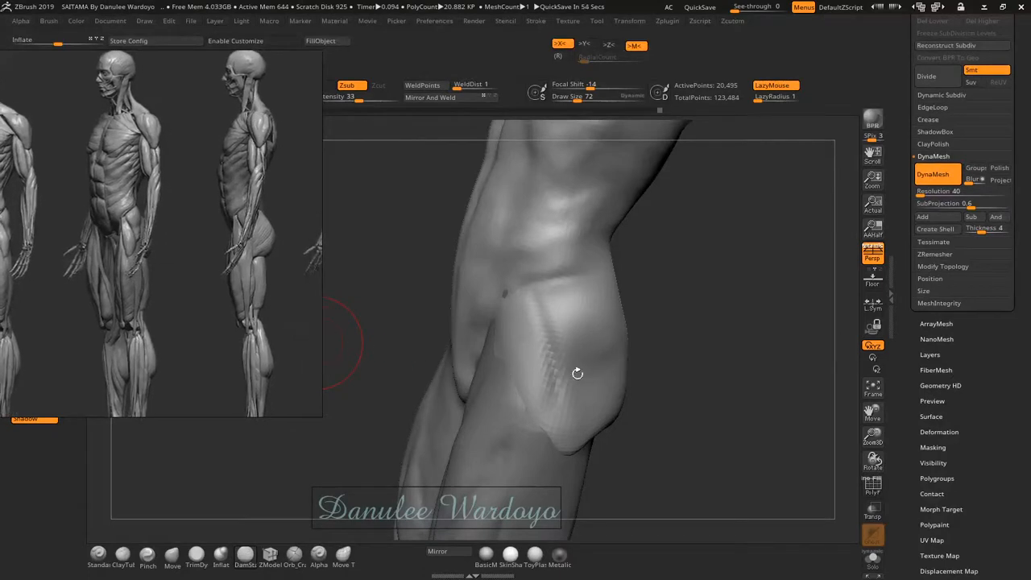
{"action": "mouse_move", "coordinate": [592, 364]}
{"action": "left_mouse_down"}
{"action": "mouse_move", "coordinate": [578, 390]}
{"action": "mouse_move", "coordinate": [560, 393]}
{"action": "mouse_move", "coordinate": [596, 356]}
{"action": "left_mouse_up"}
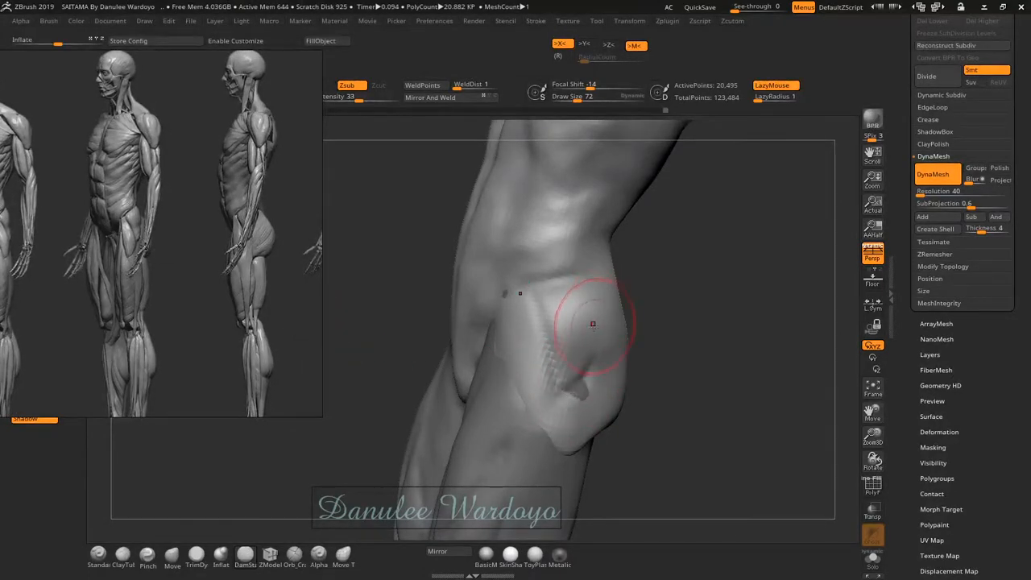
{"action": "left_click_drag", "start_coordinate": [605, 296], "coordinate": [593, 348]}
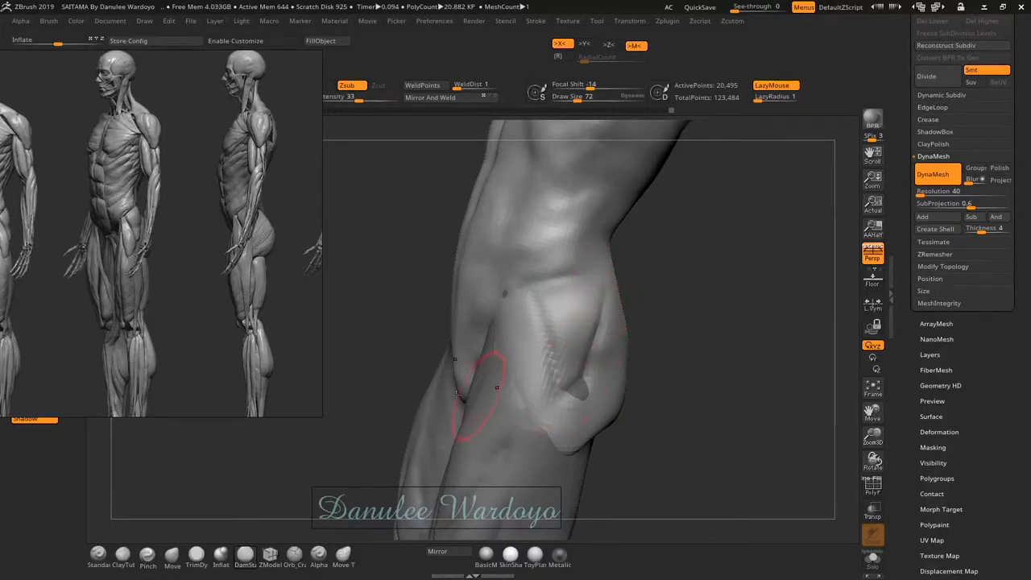
- Following the back-view anatomy reference, carve the upper edge of the glutes from the hips towards the tailbone
{"action": "middle_click_drag", "start_coordinate": [269, 310], "coordinate": [201, 296]}
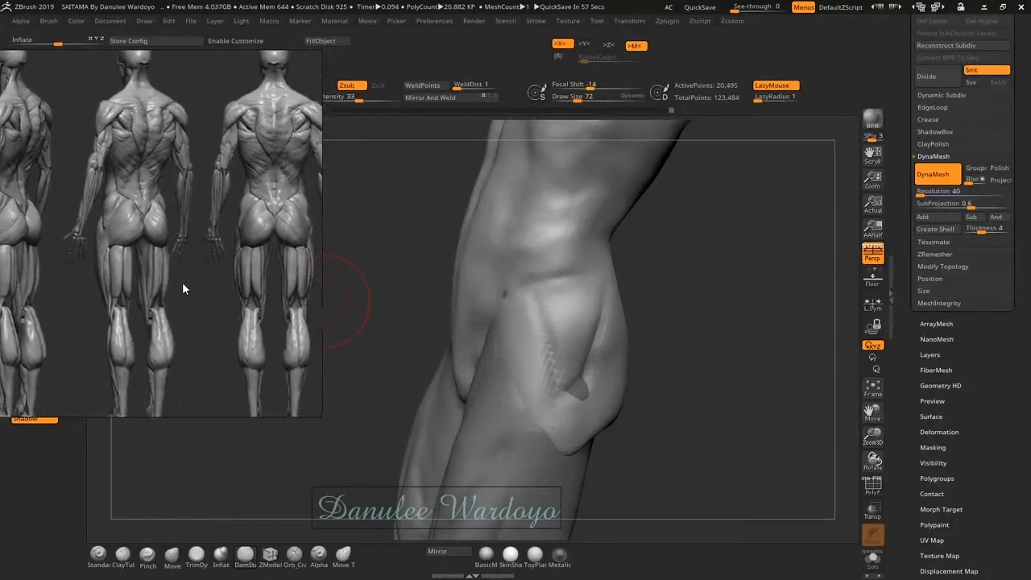
{"action": "mouse_move", "coordinate": [724, 361]}
{"action": "left_mouse_down"}
{"action": "mouse_move", "coordinate": [585, 363]}
{"action": "mouse_move", "coordinate": [586, 339]}
{"action": "left_mouse_up"}
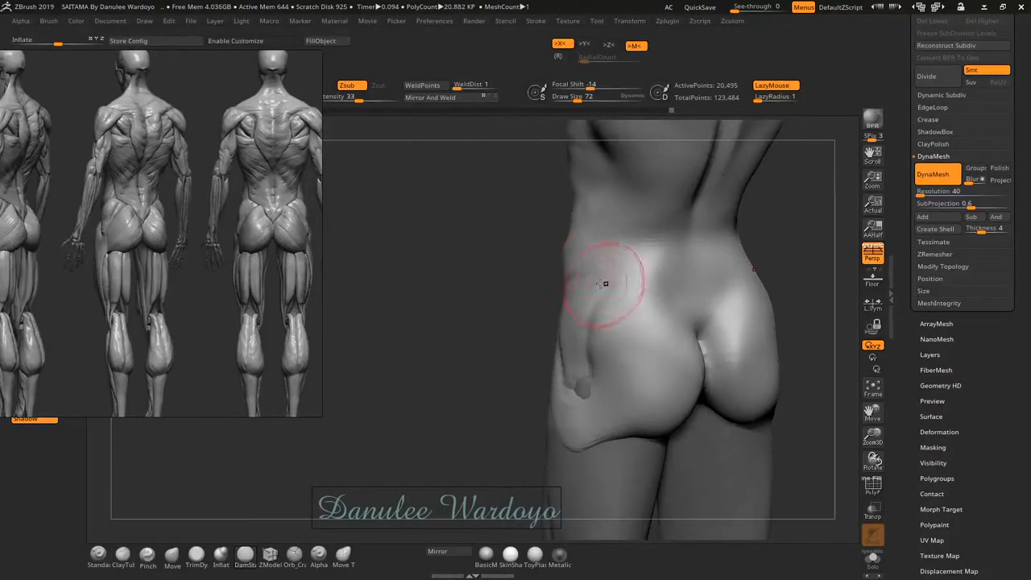
{"action": "mouse_move", "coordinate": [643, 315]}
{"action": "right_mouse_down"}
{"action": "mouse_move", "coordinate": [609, 312]}
{"action": "mouse_move", "coordinate": [624, 307]}
{"action": "right_mouse_up"}
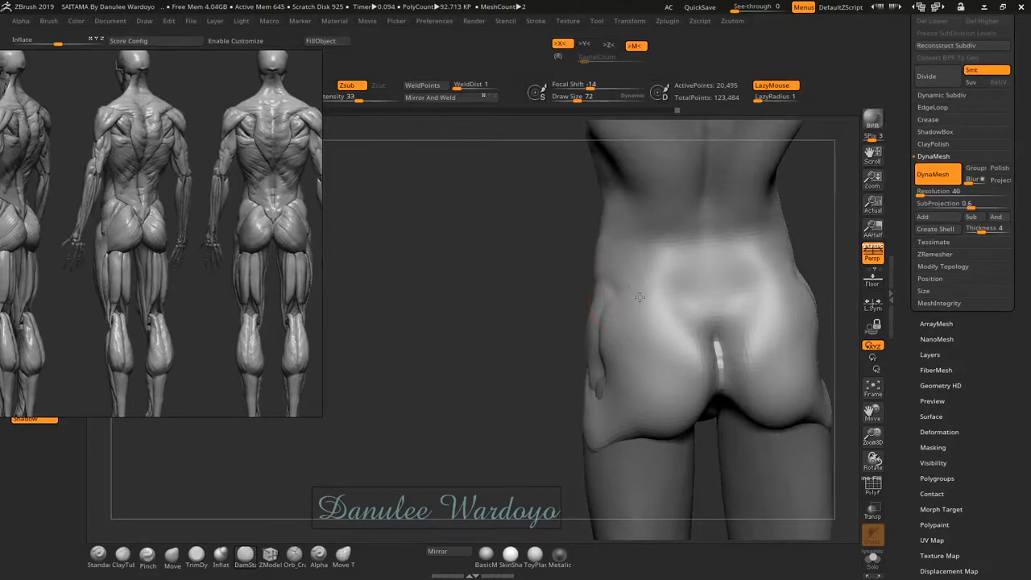
{"action": "mouse_move", "coordinate": [649, 297]}
{"action": "left_mouse_down"}
{"action": "mouse_move", "coordinate": [666, 322]}
{"action": "mouse_move", "coordinate": [657, 308]}
{"action": "left_mouse_up"}
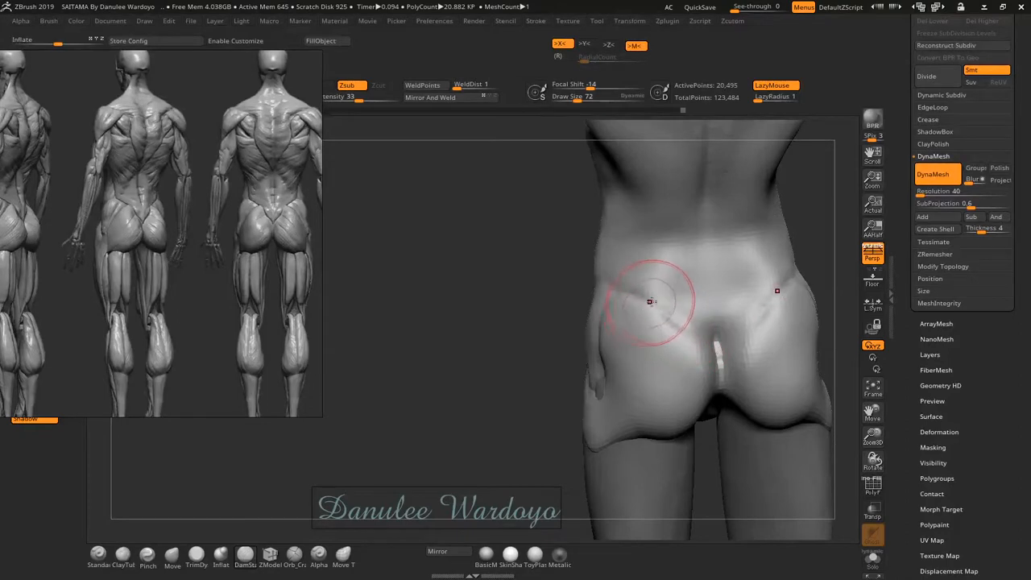
- Shape the upper contour of the glutes with the Move brush
{"action": "key", "text": "b"}
{"action": "key", "text": "m"}
{"action": "key", "text": "v"}
{"action": "left_click_drag", "start_coordinate": [657, 299], "coordinate": [647, 276]}
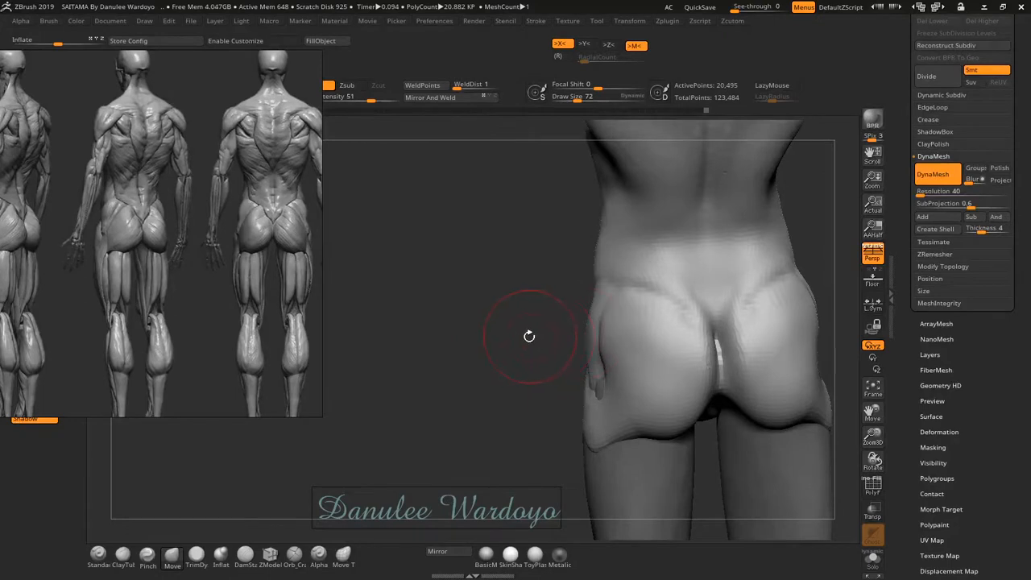
- Carve a deep diagonal groove between the outer hip muscle and the glute down to the hollow at the side
{"action": "mouse_move", "coordinate": [522, 320]}
{"action": "left_mouse_down"}
{"action": "mouse_move", "coordinate": [559, 334]}
{"action": "mouse_move", "coordinate": [541, 329]}
{"action": "left_mouse_up"}
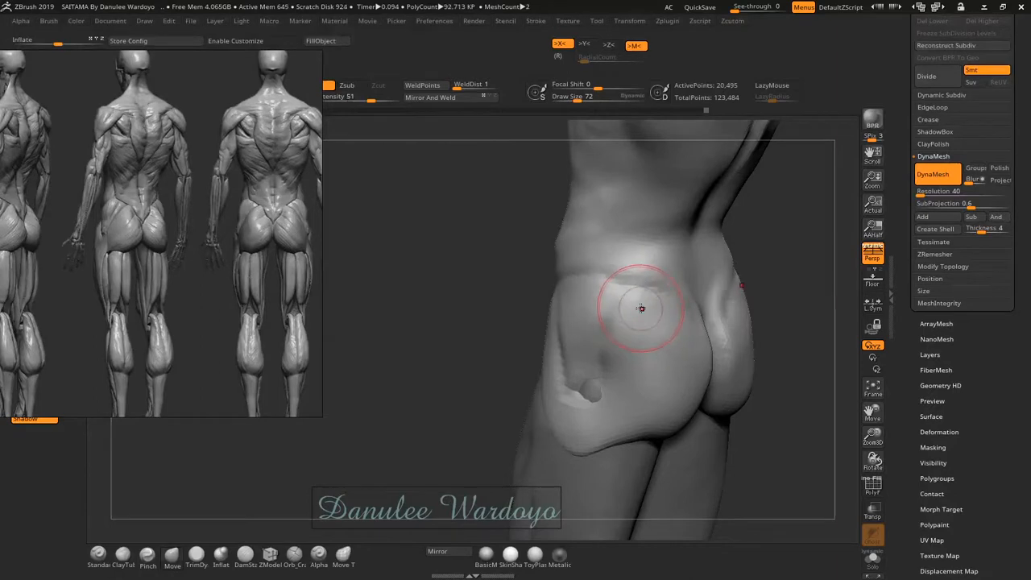
{"action": "left_click_drag", "start_coordinate": [669, 302], "coordinate": [605, 371]}
{"action": "left_click_drag", "start_coordinate": [637, 337], "coordinate": [604, 368]}
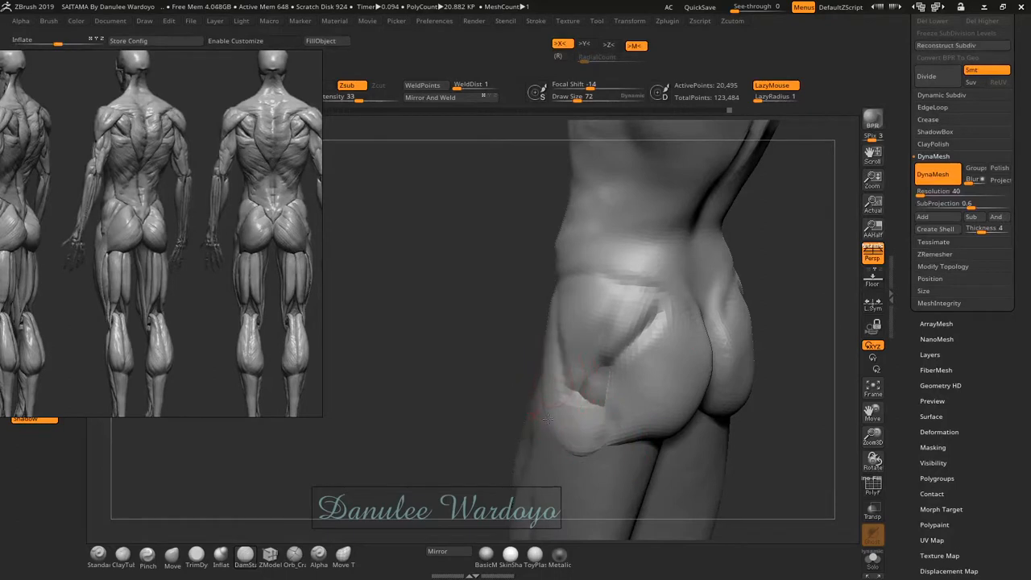
- Inspect the isolated torso from front and back, compare it with the anatomy reference, and check the whole figure
{"action": "mouse_move", "coordinate": [587, 378]}
{"action": "right_mouse_down", "text": "alt"}
{"action": "mouse_move", "coordinate": [568, 286]}
{"action": "mouse_move", "coordinate": [574, 237]}
{"action": "right_mouse_up", "text": "alt"}
{"action": "right_click_drag", "start_coordinate": [622, 318], "coordinate": [525, 311], "text": "ctrl"}
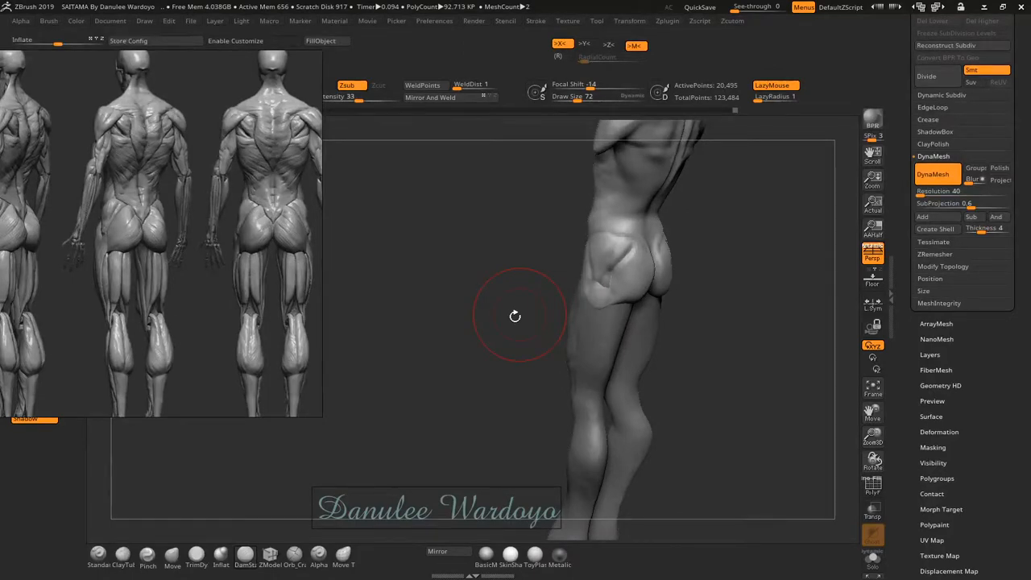
{"action": "right_click_drag", "start_coordinate": [515, 317], "coordinate": [612, 346]}
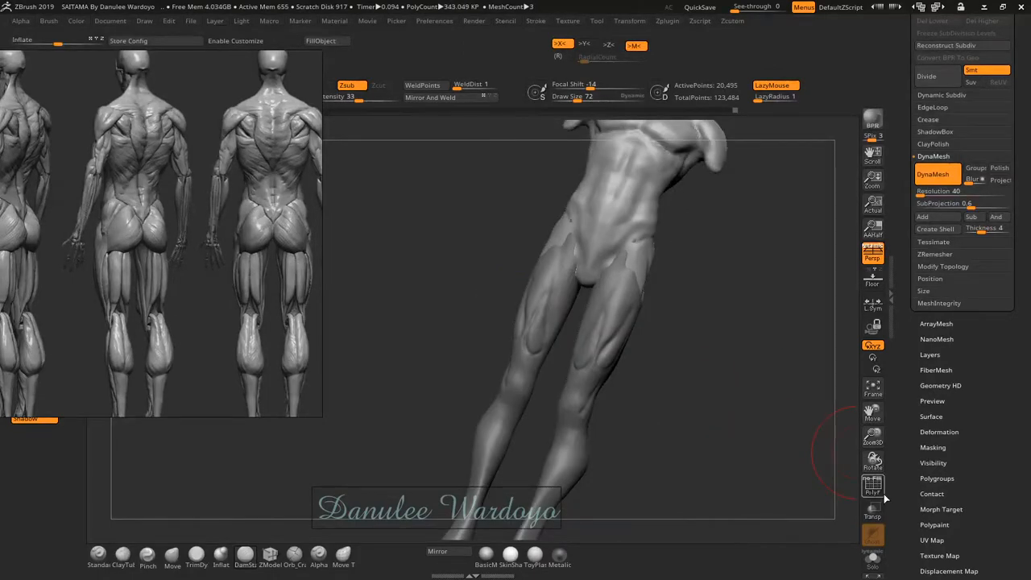
{"action": "left_click", "coordinate": [872, 561]}
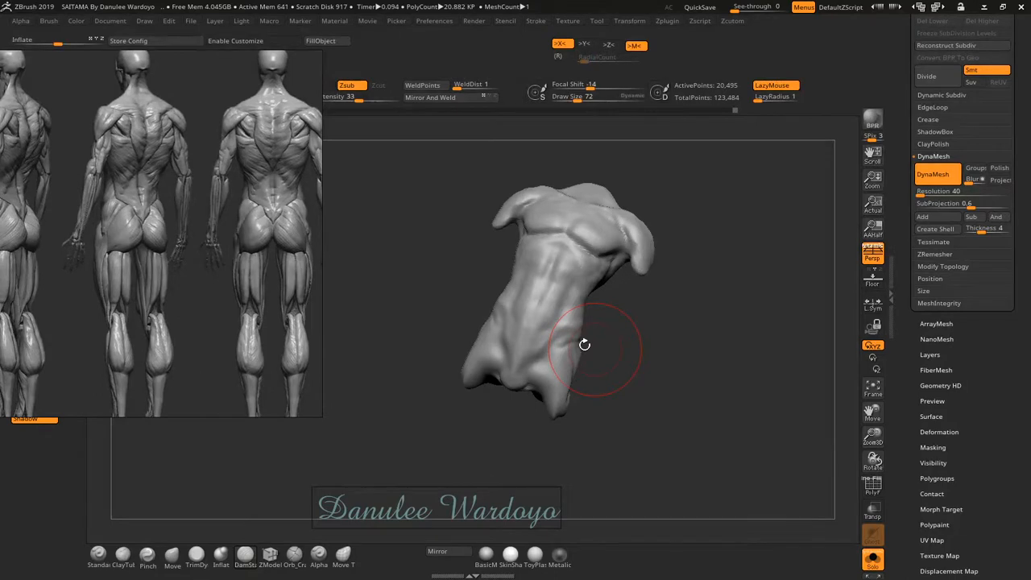
{"action": "right_click_drag", "start_coordinate": [585, 343], "coordinate": [482, 333]}
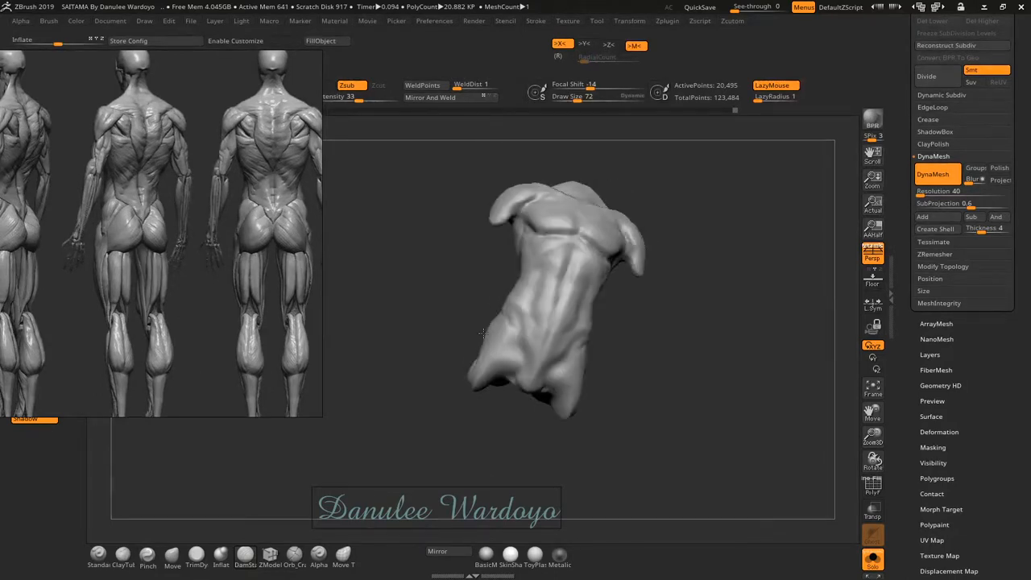
{"action": "right_click_drag", "start_coordinate": [483, 332], "coordinate": [346, 339]}
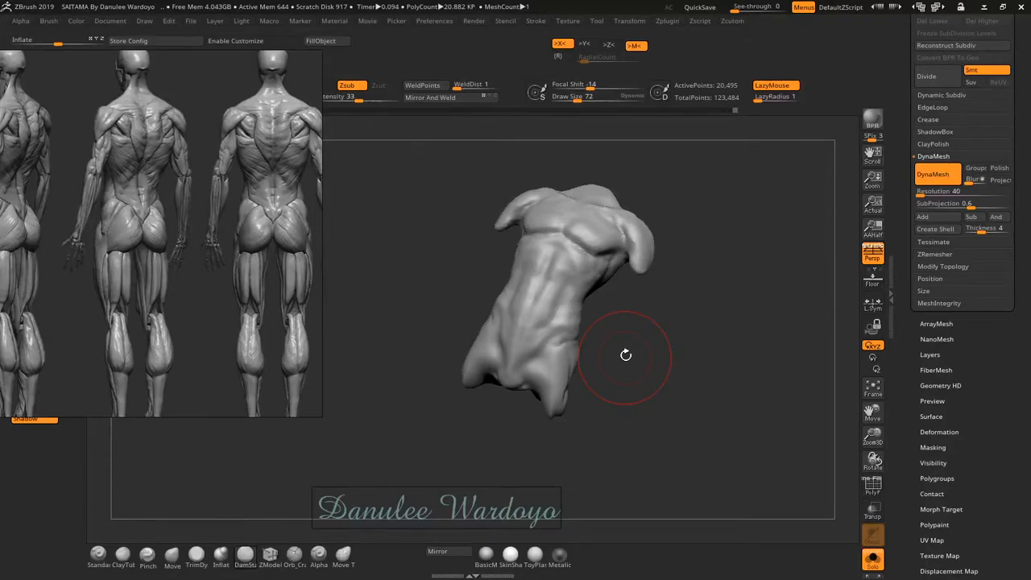
{"action": "right_click_drag", "start_coordinate": [625, 355], "coordinate": [281, 326]}
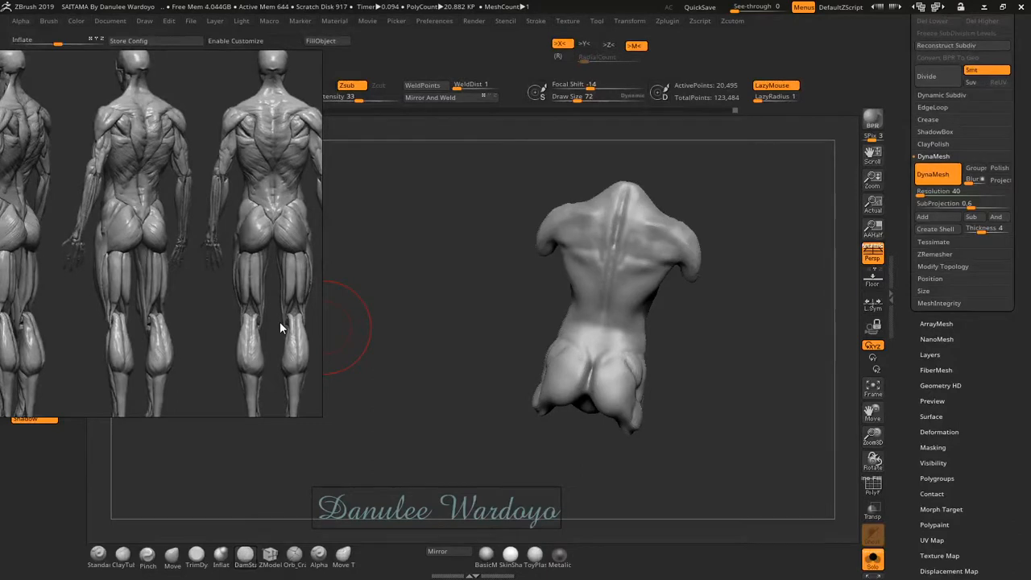
{"action": "scroll", "coordinate": [279, 321], "scroll_direction": "down", "scroll_amount": 1}
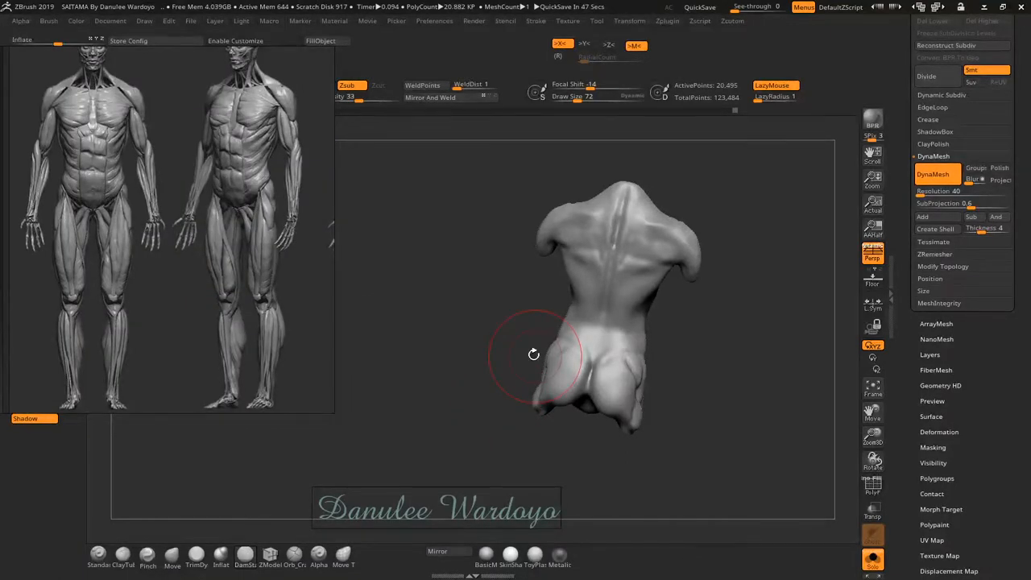
{"action": "left_click", "coordinate": [871, 559]}
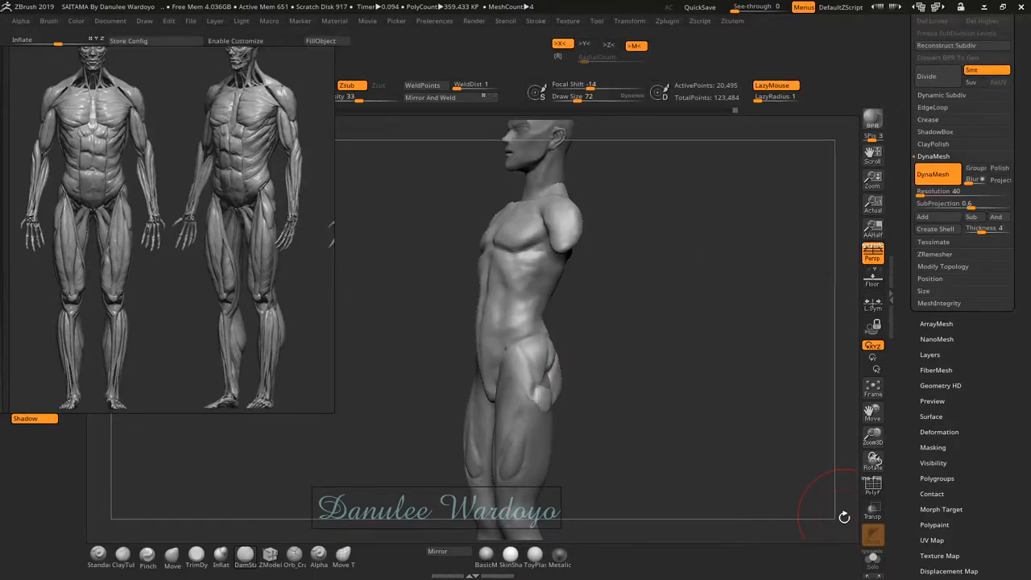
{"action": "left_click_drag", "start_coordinate": [844, 517], "coordinate": [666, 446]}
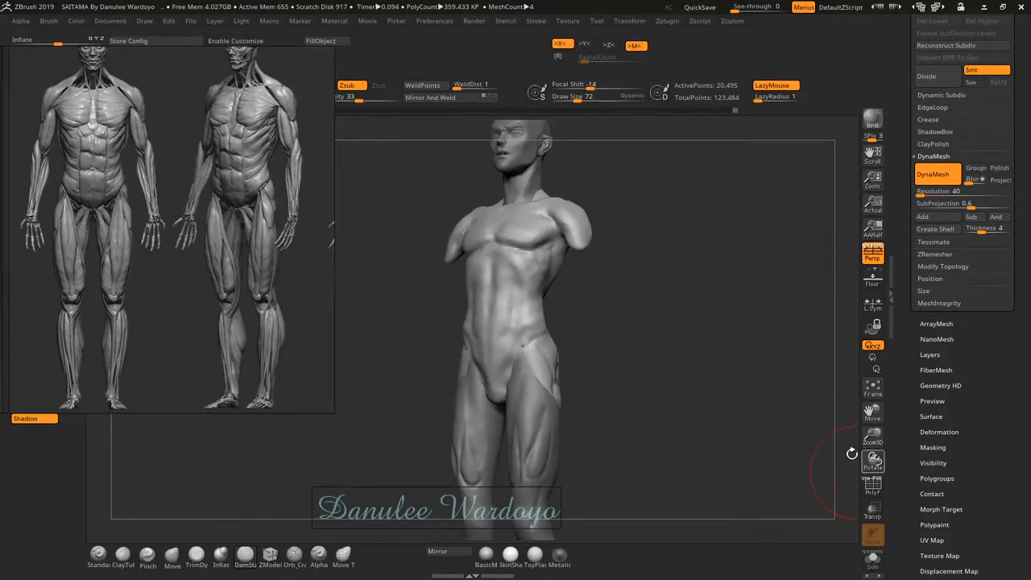
- Turn on transparency with ghosting off and check how the torso overlaps the tops of the thighs
{"action": "left_click", "coordinate": [872, 510]}
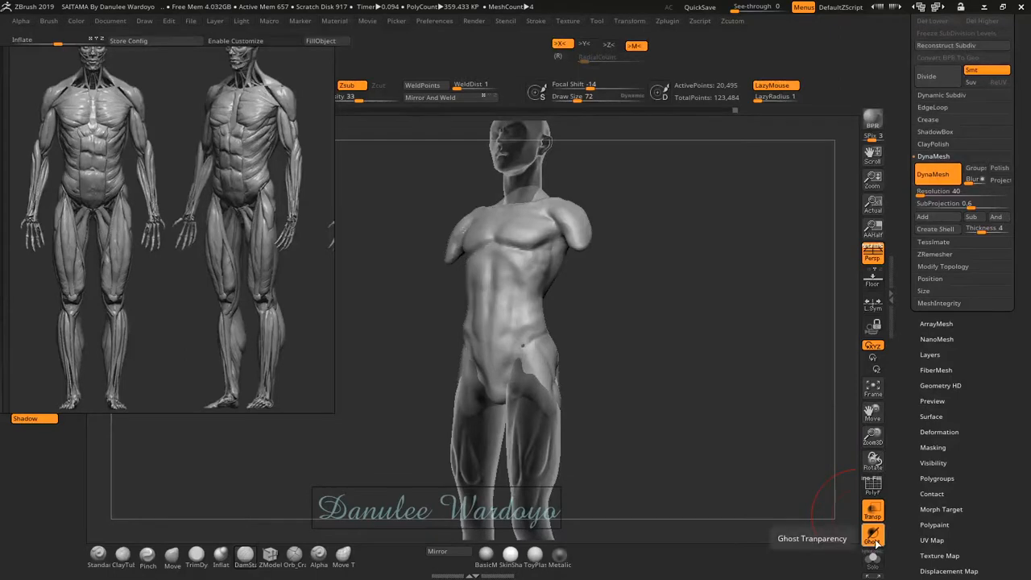
{"action": "left_click", "coordinate": [873, 537]}
{"action": "left_click", "coordinate": [874, 538]}
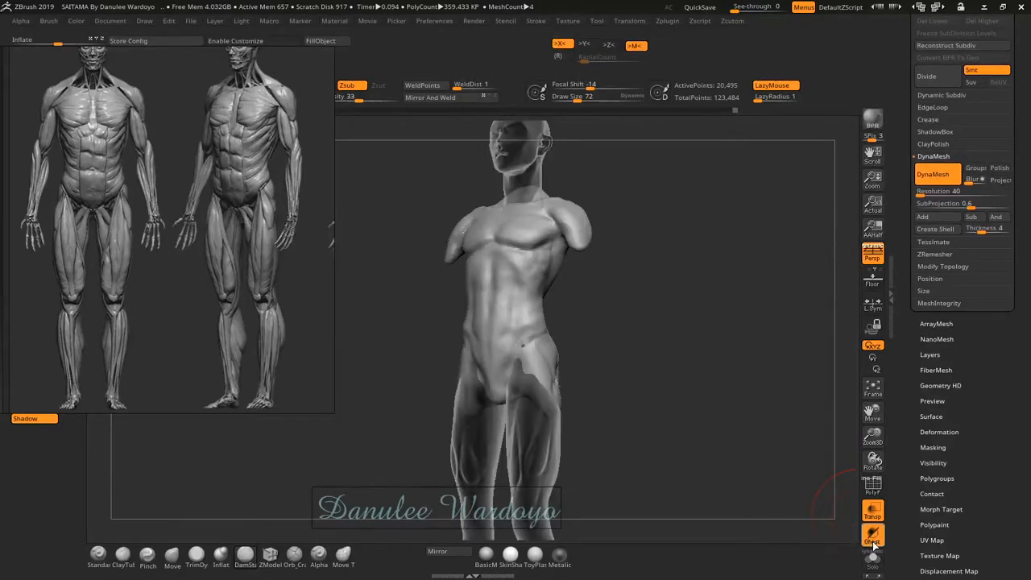
{"action": "left_click", "coordinate": [874, 539]}
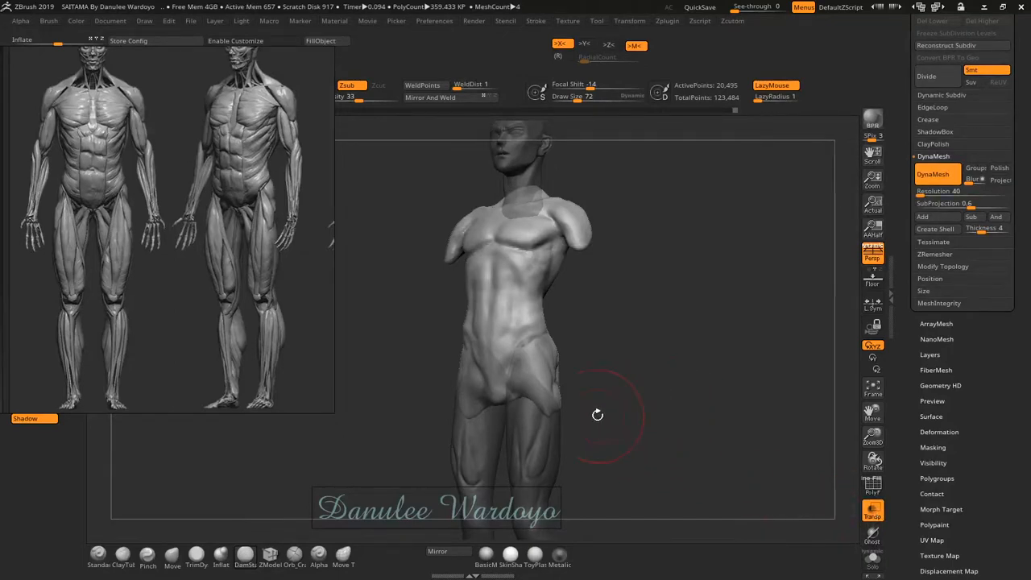
{"action": "left_click_drag", "start_coordinate": [611, 421], "coordinate": [598, 249]}
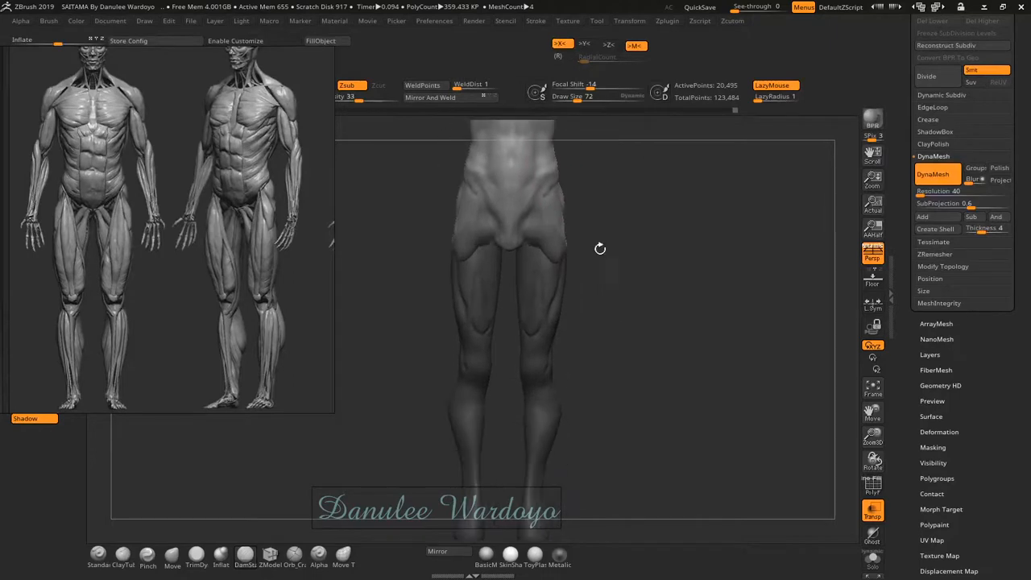
- Make the legs the active subtool, check them from front and side, and turn transparency off
{"action": "left_click_drag", "start_coordinate": [608, 322], "coordinate": [606, 329], "text": "alt"}
{"action": "key", "text": "Down"}
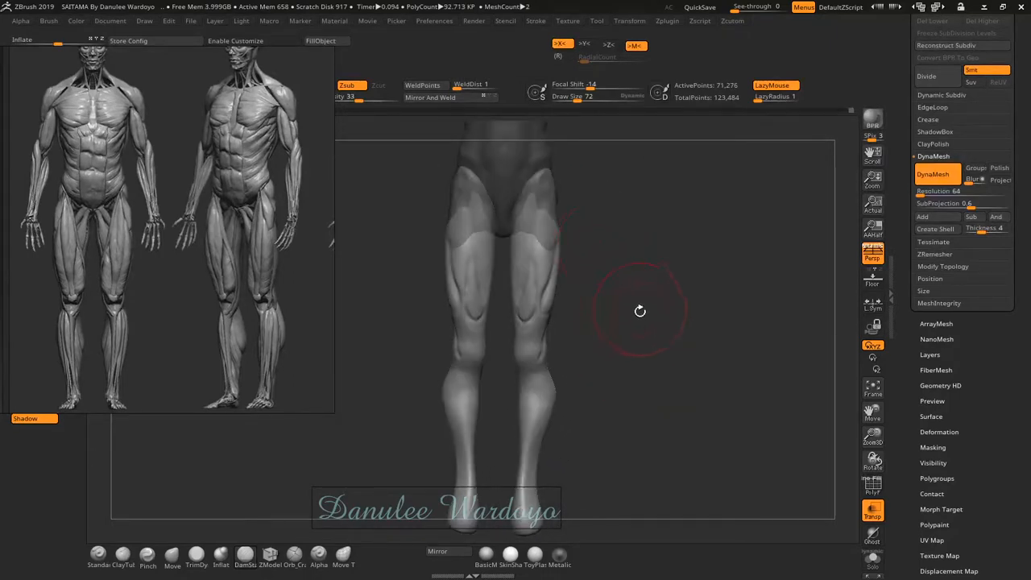
{"action": "mouse_move", "coordinate": [640, 311]}
{"action": "left_mouse_down"}
{"action": "mouse_move", "coordinate": [594, 324]}
{"action": "mouse_move", "coordinate": [563, 304]}
{"action": "left_mouse_up"}
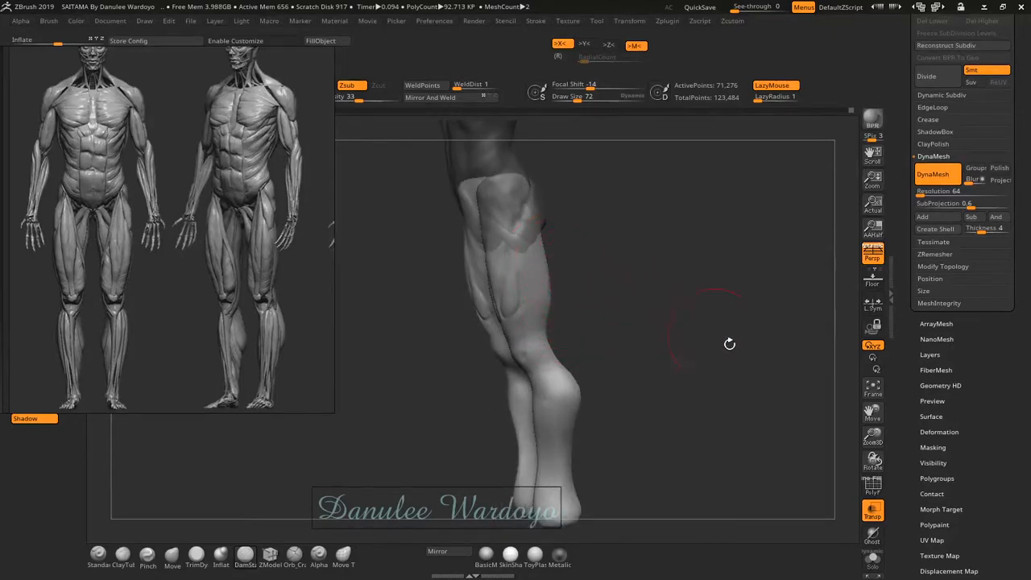
{"action": "left_click", "coordinate": [873, 488]}
{"action": "left_click", "coordinate": [873, 488]}
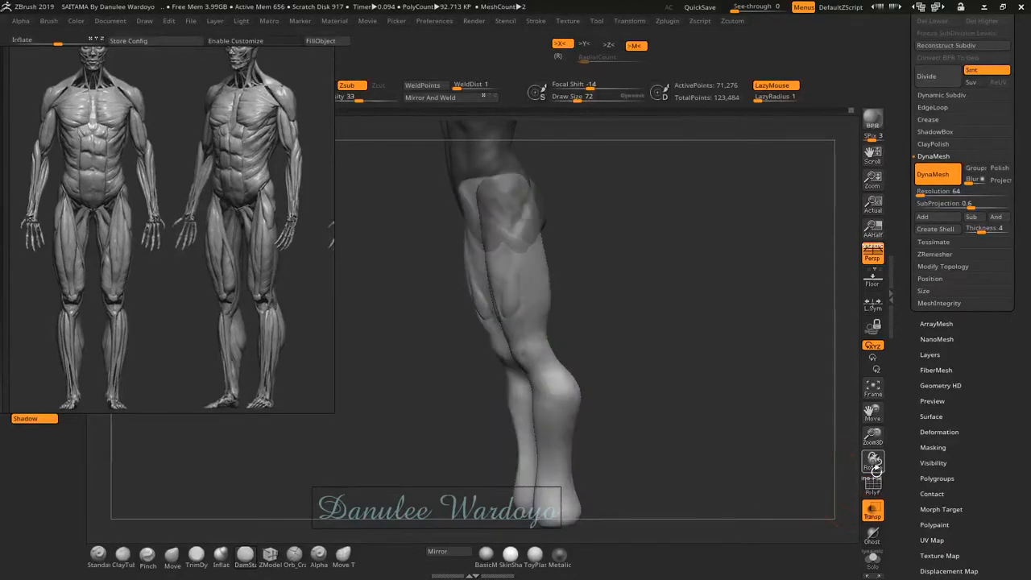
{"action": "left_click", "coordinate": [871, 522]}
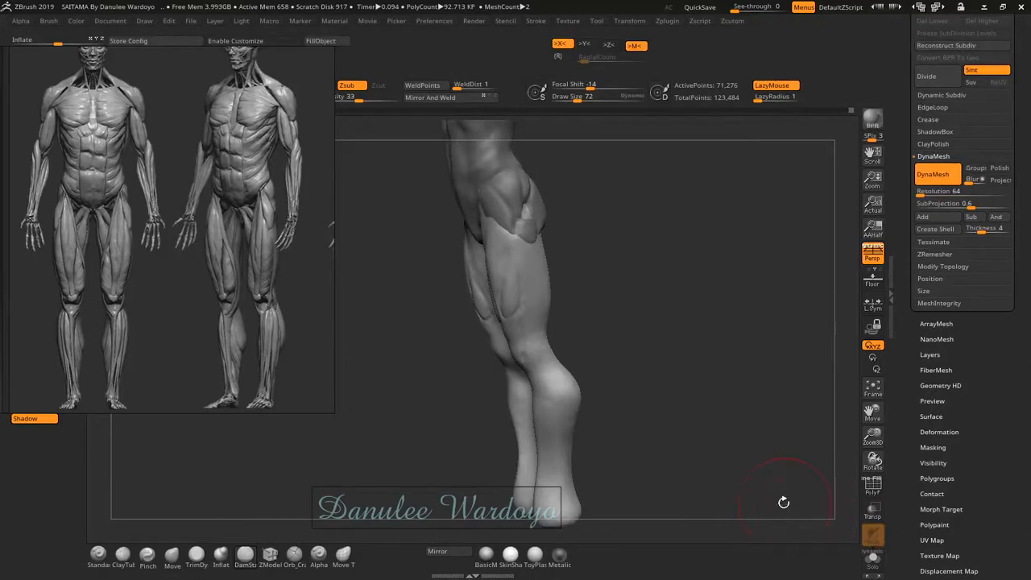
- Following the side-view anatomy reference, smooth out the existing groove on the outer thigh above the knee
{"action": "left_click_drag", "start_coordinate": [691, 383], "coordinate": [637, 330]}
{"action": "right_click_drag", "start_coordinate": [636, 331], "coordinate": [664, 390], "text": "ctrl"}
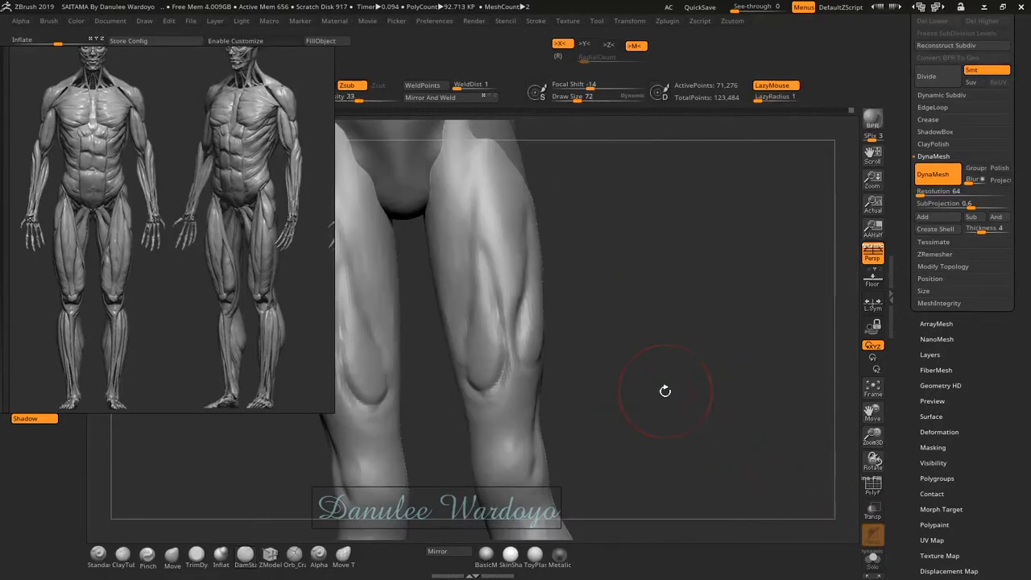
{"action": "left_click_drag", "start_coordinate": [664, 391], "coordinate": [629, 326]}
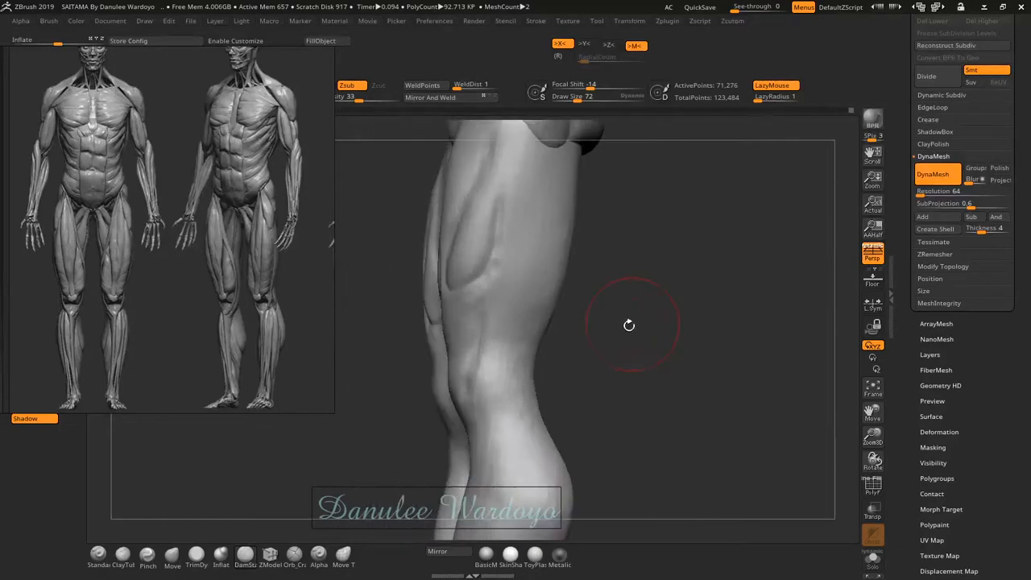
{"action": "middle_click_drag", "start_coordinate": [306, 330], "coordinate": [172, 320]}
{"action": "middle_click_drag", "start_coordinate": [254, 316], "coordinate": [165, 309]}
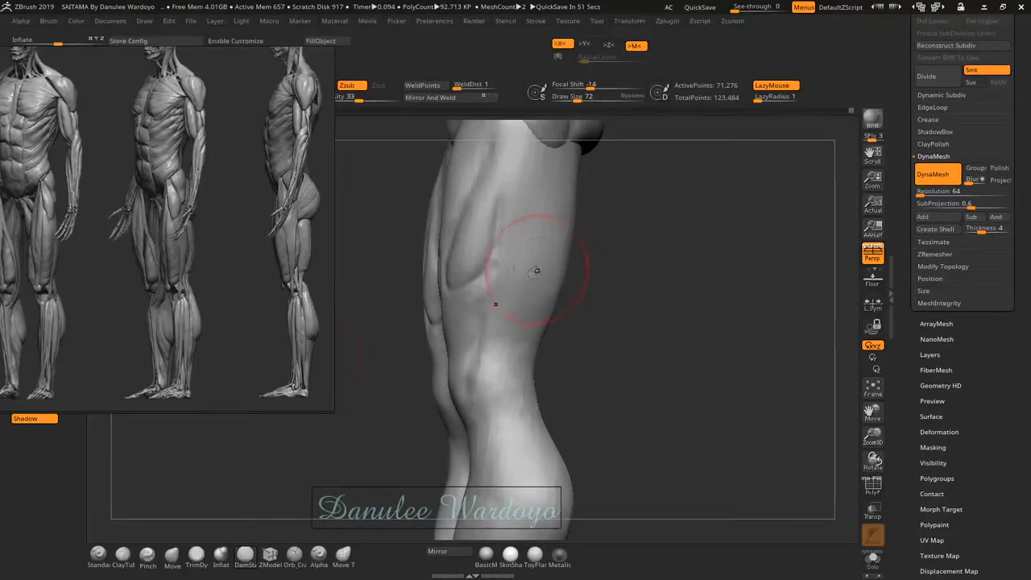
{"action": "left_click_drag", "start_coordinate": [508, 229], "coordinate": [483, 285], "text": "shift"}
{"action": "mouse_move", "coordinate": [567, 340]}
{"action": "left_mouse_down"}
{"action": "mouse_move", "coordinate": [618, 346]}
{"action": "mouse_move", "coordinate": [520, 315]}
{"action": "left_mouse_up"}
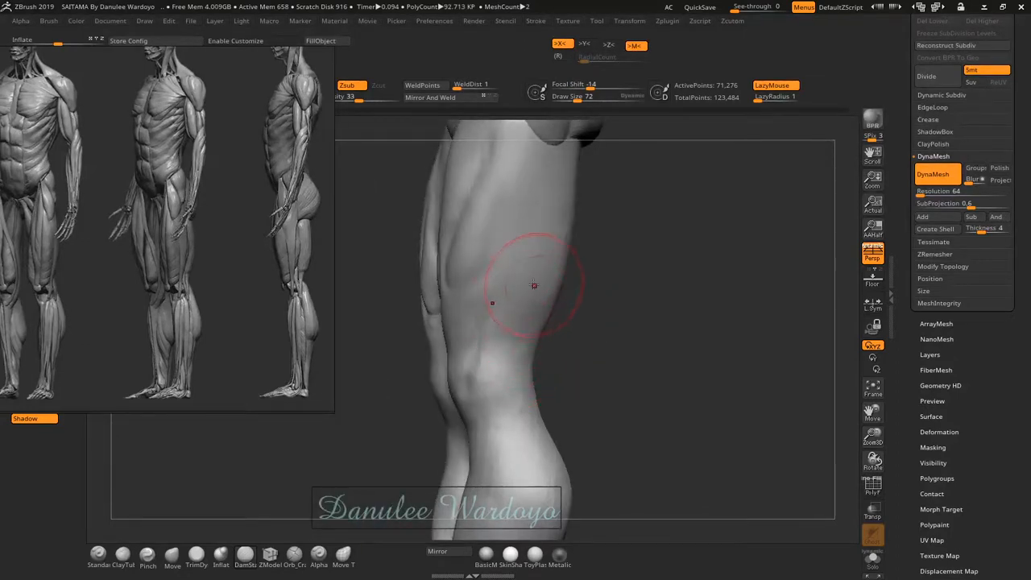
- Carve the outline of the large outer thigh muscle from below the hip to a rounded end above the knee
{"action": "left_click_drag", "start_coordinate": [598, 298], "coordinate": [600, 352]}
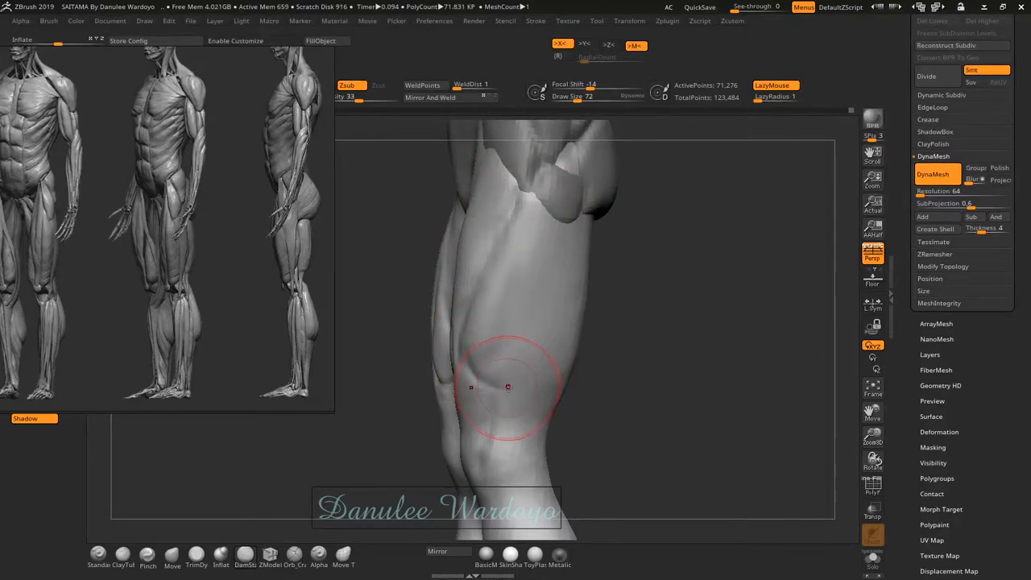
{"action": "mouse_move", "coordinate": [403, 352]}
{"action": "left_mouse_down"}
{"action": "mouse_move", "coordinate": [554, 384]}
{"action": "mouse_move", "coordinate": [469, 353]}
{"action": "mouse_move", "coordinate": [503, 385]}
{"action": "left_mouse_up"}
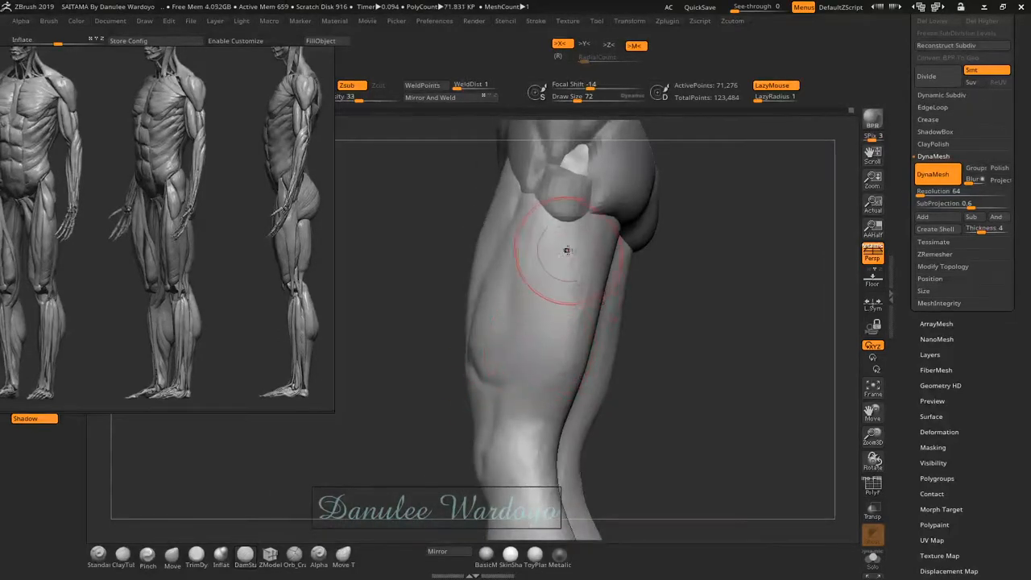
{"action": "mouse_move", "coordinate": [568, 237]}
{"action": "left_mouse_down"}
{"action": "mouse_move", "coordinate": [570, 225]}
{"action": "mouse_move", "coordinate": [564, 297]}
{"action": "mouse_move", "coordinate": [552, 311]}
{"action": "mouse_move", "coordinate": [570, 271]}
{"action": "mouse_move", "coordinate": [534, 375]}
{"action": "mouse_move", "coordinate": [497, 393]}
{"action": "left_mouse_up"}
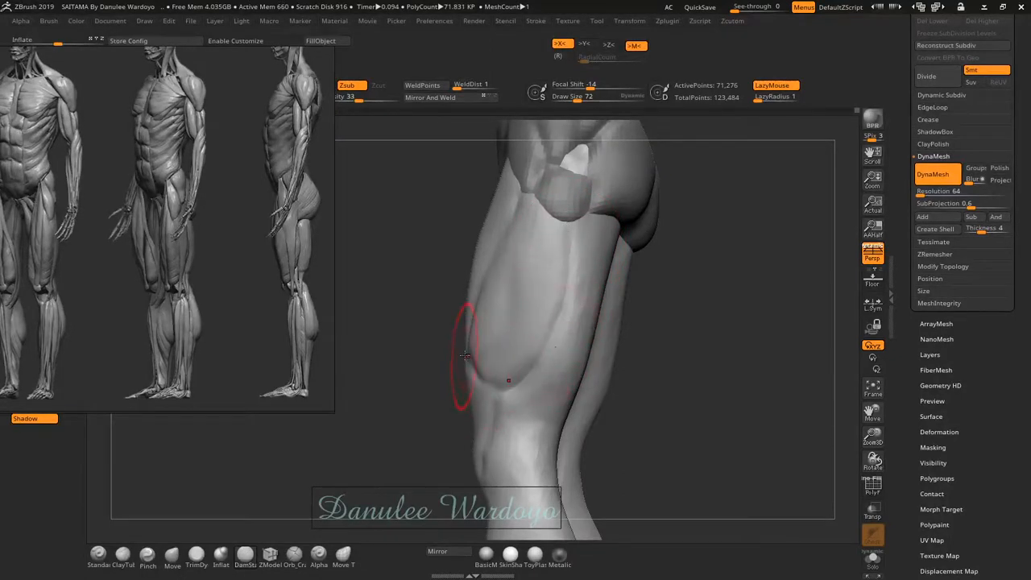
{"action": "left_click_drag", "start_coordinate": [567, 237], "coordinate": [527, 373]}
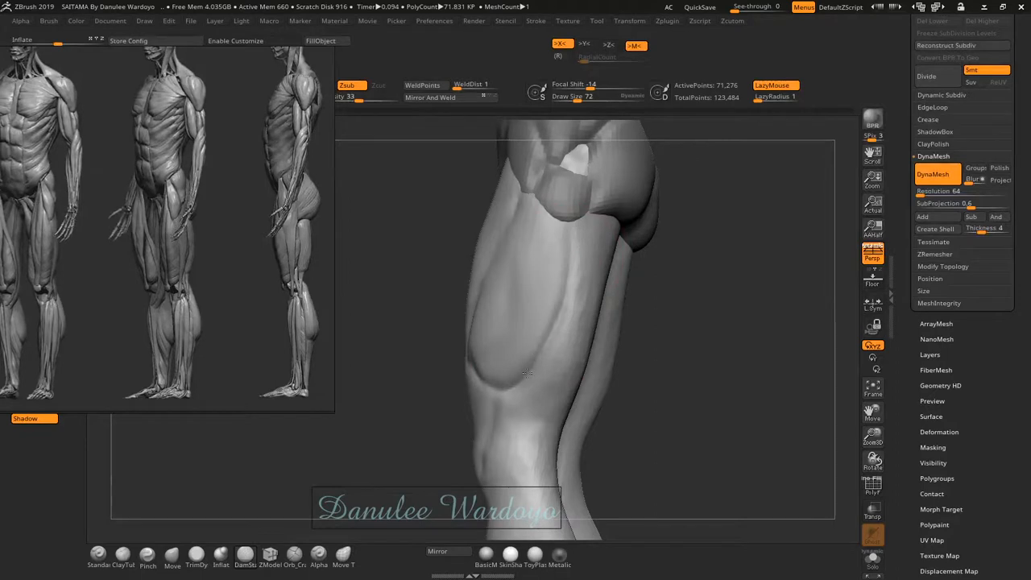
{"action": "left_click_drag", "start_coordinate": [423, 382], "coordinate": [448, 406]}
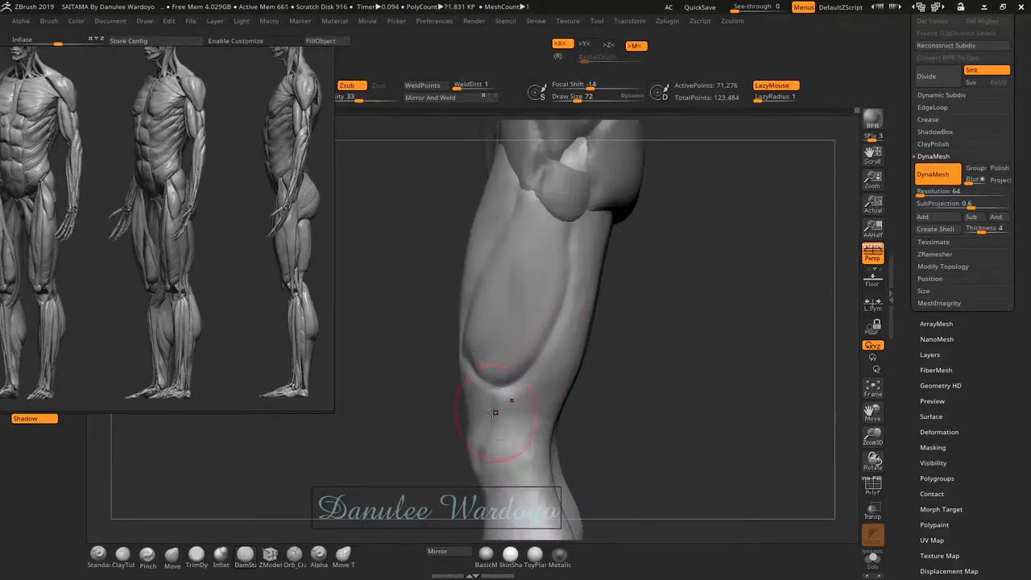
{"action": "mouse_move", "coordinate": [448, 401]}
{"action": "left_mouse_down"}
{"action": "mouse_move", "coordinate": [503, 399]}
{"action": "mouse_move", "coordinate": [642, 341]}
{"action": "left_mouse_up"}
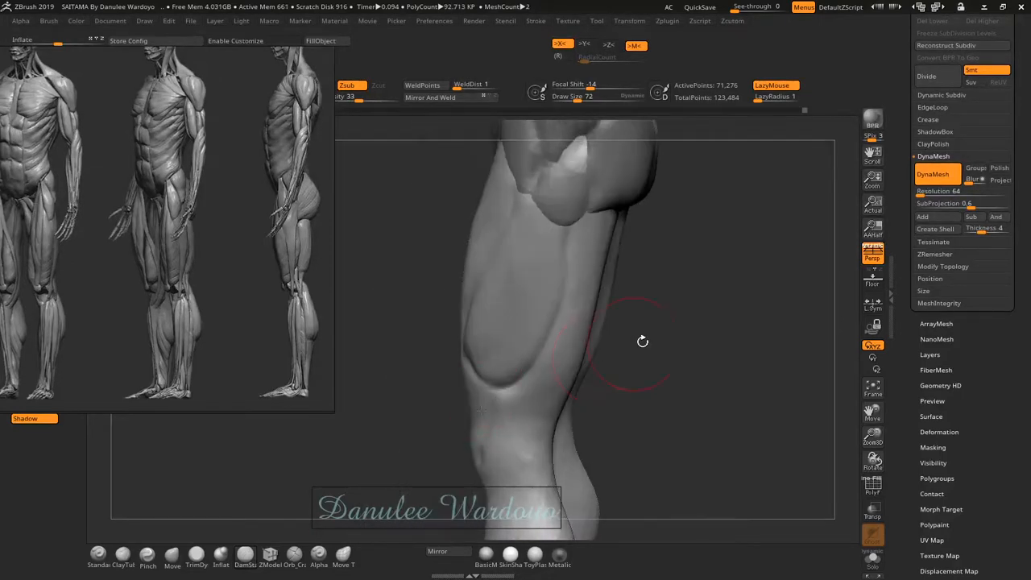
{"action": "mouse_move", "coordinate": [709, 329]}
{"action": "left_mouse_down", "text": "shift"}
{"action": "mouse_move", "coordinate": [629, 338]}
{"action": "mouse_move", "coordinate": [647, 317]}
{"action": "mouse_move", "coordinate": [580, 345]}
{"action": "mouse_move", "coordinate": [530, 384]}
{"action": "mouse_move", "coordinate": [582, 368]}
{"action": "mouse_move", "coordinate": [558, 368]}
{"action": "mouse_move", "coordinate": [614, 378]}
{"action": "mouse_move", "coordinate": [583, 361]}
{"action": "mouse_move", "coordinate": [599, 371]}
{"action": "left_mouse_up", "text": "shift"}
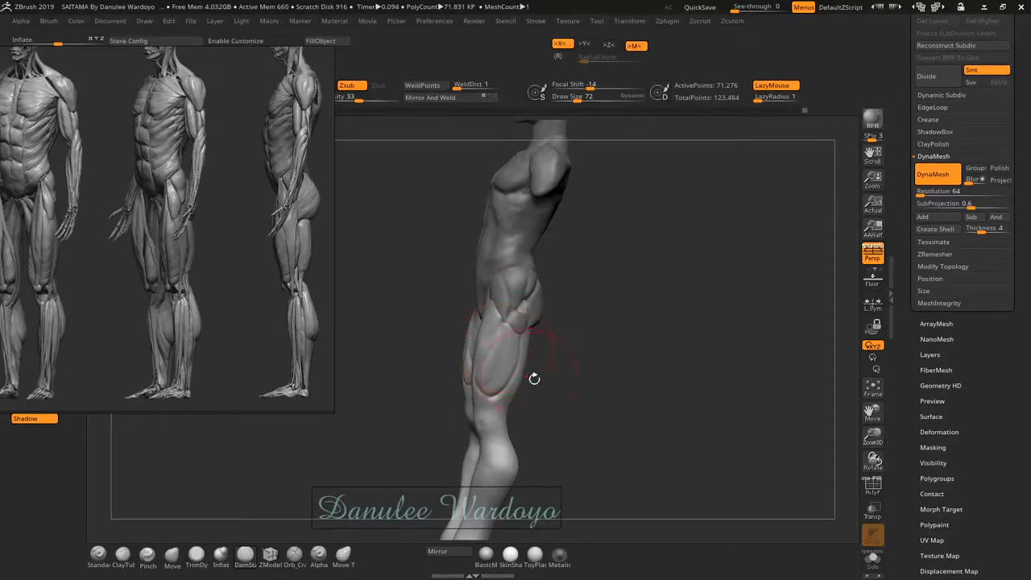
- Refine the surface of the outer thigh muscle and carve the tendon lines running down to the side of the knee
{"action": "right_click_drag", "start_coordinate": [550, 363], "coordinate": [644, 381], "text": "ctrl"}
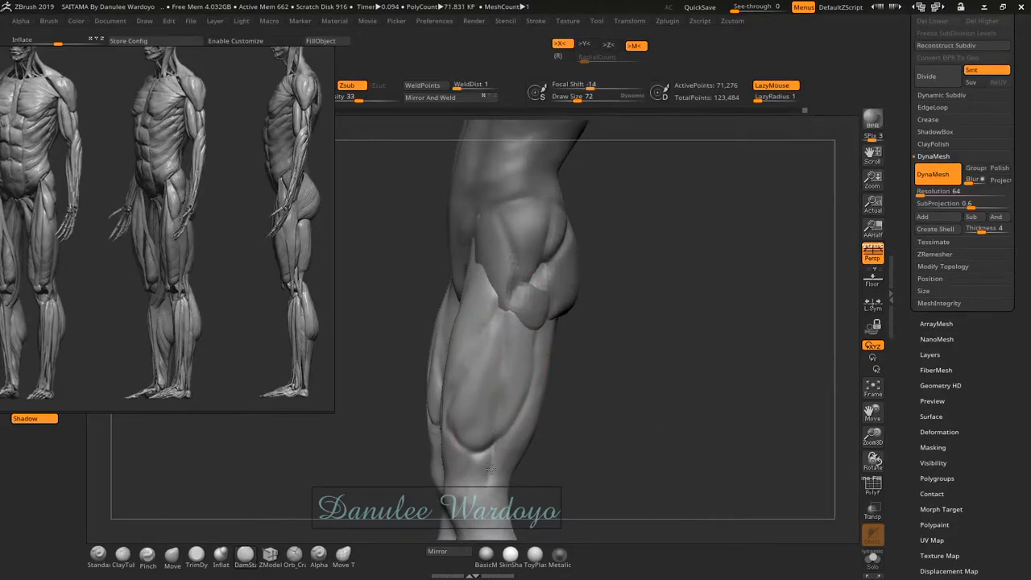
{"action": "right_click_drag", "start_coordinate": [494, 443], "coordinate": [533, 434]}
{"action": "key", "text": "ctrl"}
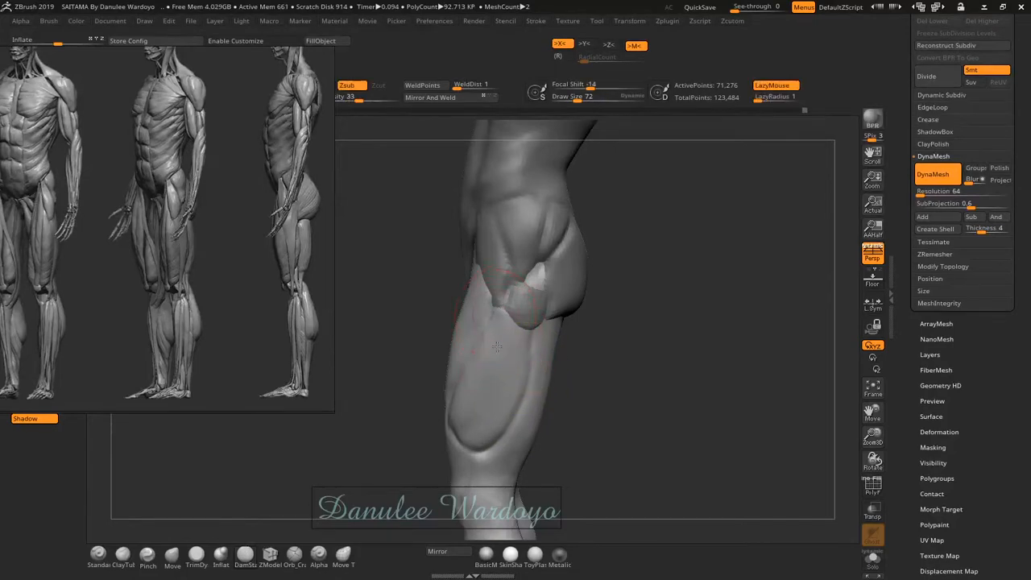
{"action": "left_click_drag", "start_coordinate": [490, 388], "coordinate": [487, 430]}
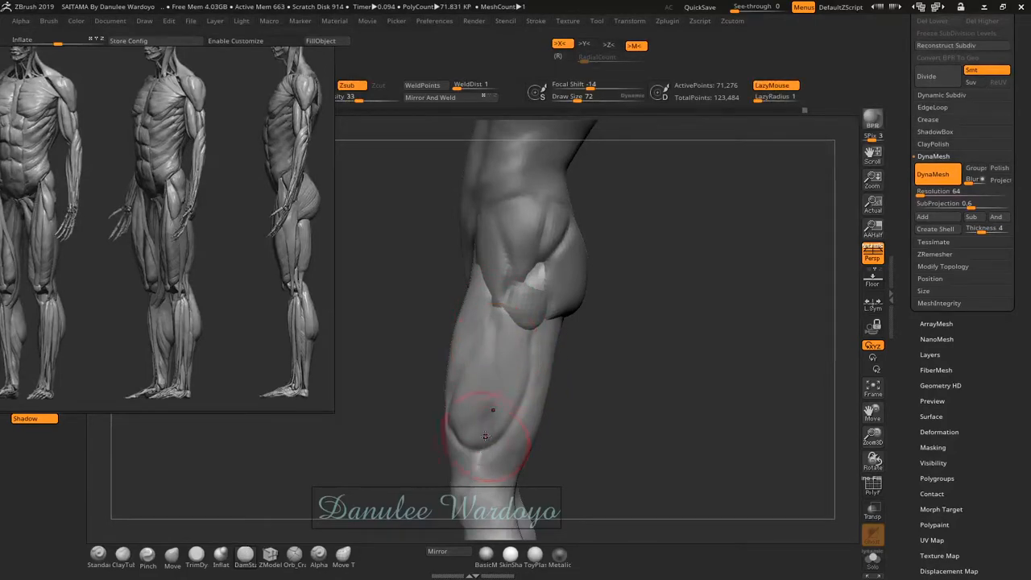
{"action": "mouse_move", "coordinate": [500, 466]}
{"action": "right_mouse_down"}
{"action": "mouse_move", "coordinate": [495, 446]}
{"action": "mouse_move", "coordinate": [527, 338]}
{"action": "right_mouse_up"}
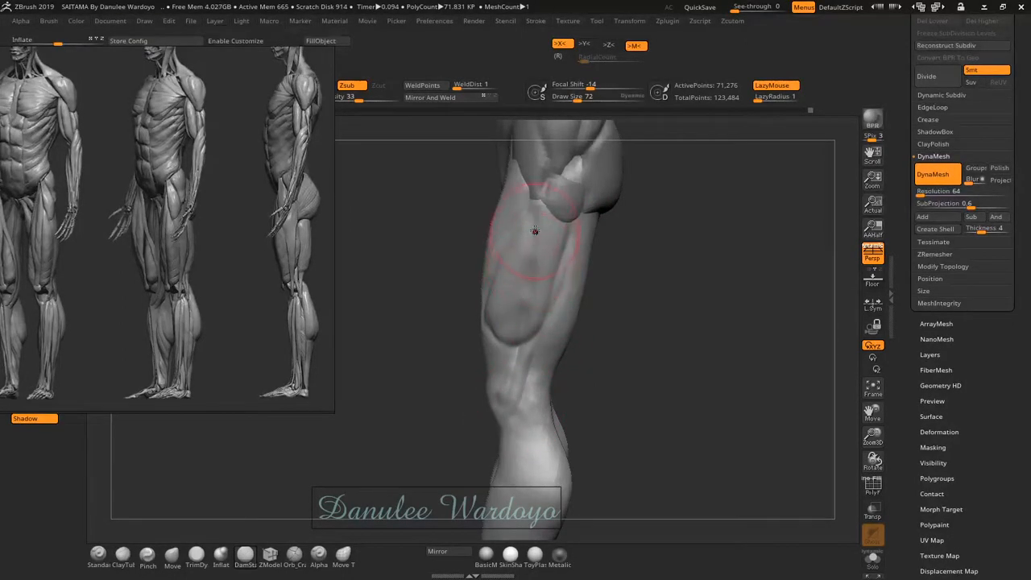
- Inspect the reshaped thighs up close and on the whole figure from front and three-quarter views
{"action": "right_click_drag", "start_coordinate": [521, 327], "coordinate": [551, 330]}
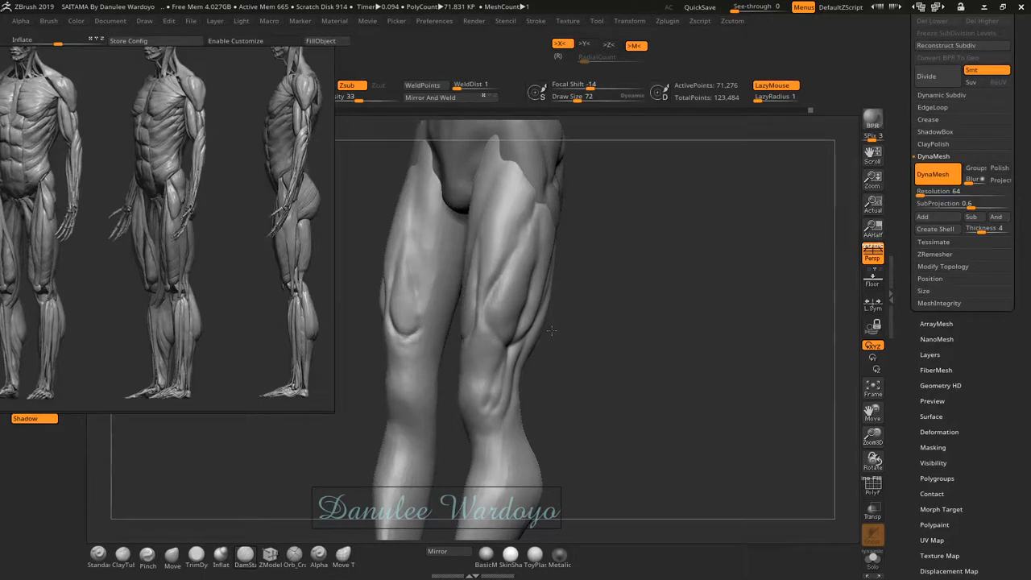
{"action": "mouse_move", "coordinate": [551, 330]}
{"action": "right_mouse_down"}
{"action": "mouse_move", "coordinate": [651, 342]}
{"action": "mouse_move", "coordinate": [563, 312]}
{"action": "right_mouse_up"}
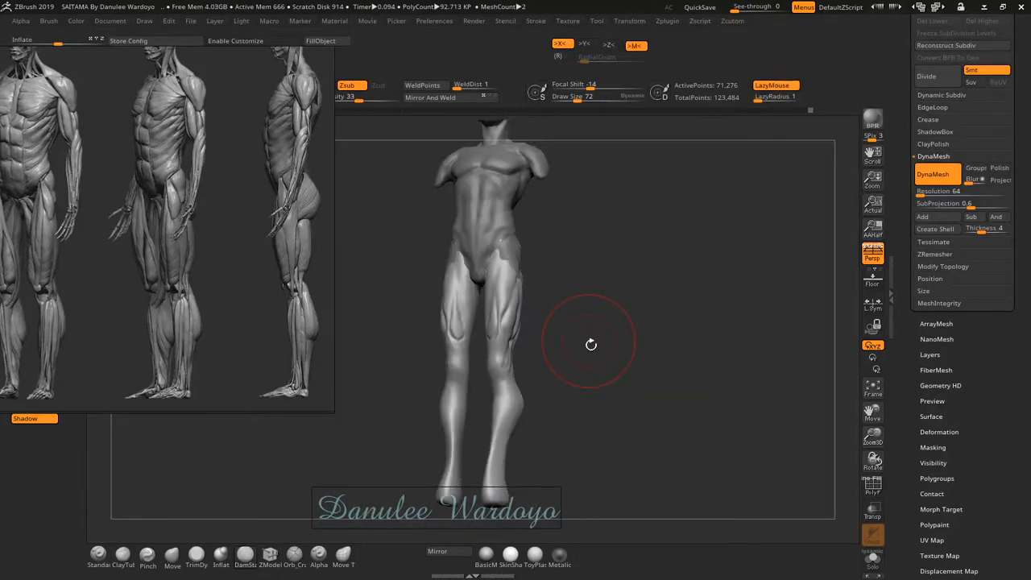
{"action": "right_click_drag", "start_coordinate": [591, 345], "coordinate": [590, 367], "text": "shift"}
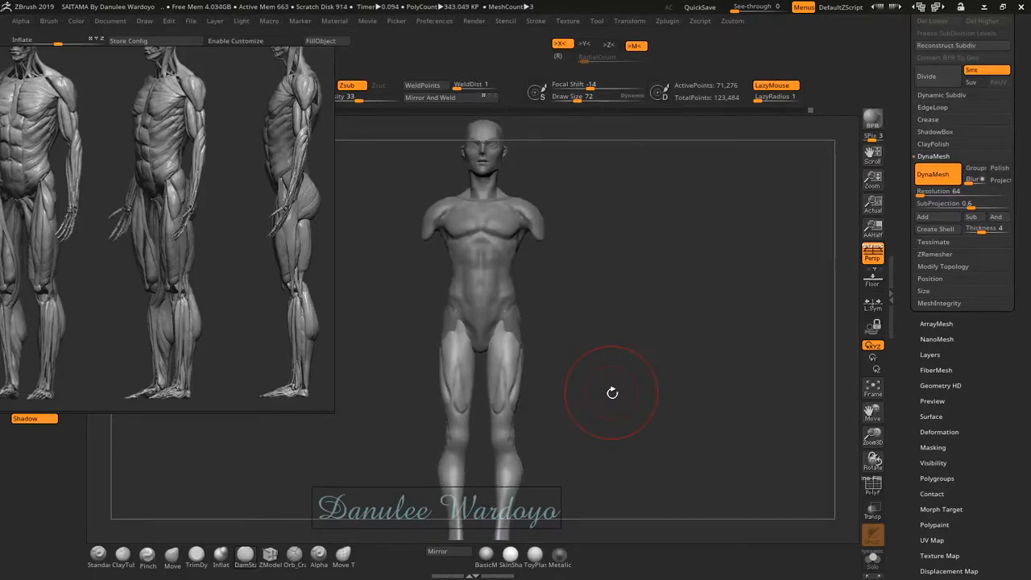
{"action": "right_click_drag", "start_coordinate": [612, 392], "coordinate": [607, 415]}
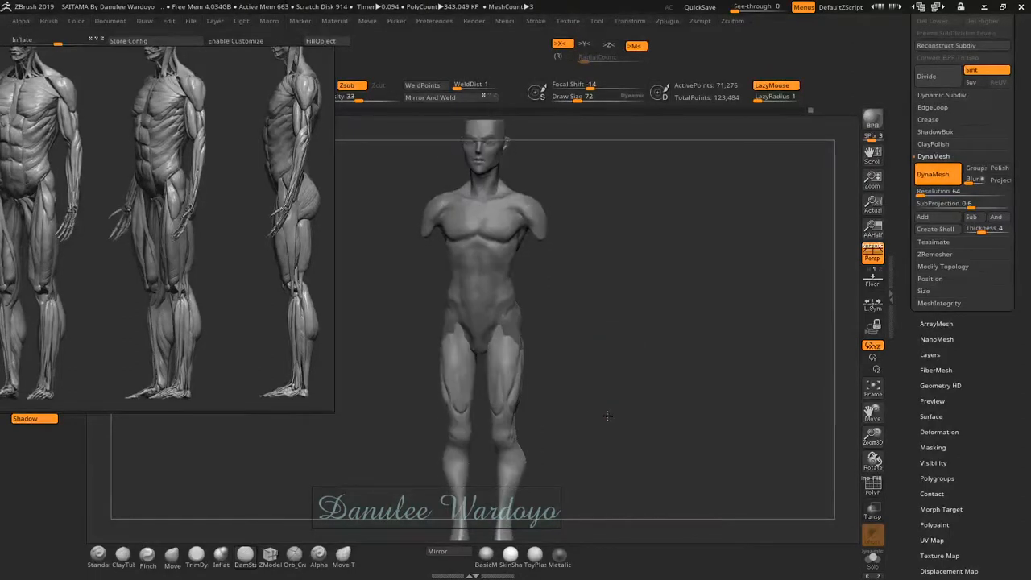
{"action": "right_click_drag", "start_coordinate": [423, 387], "coordinate": [409, 383]}
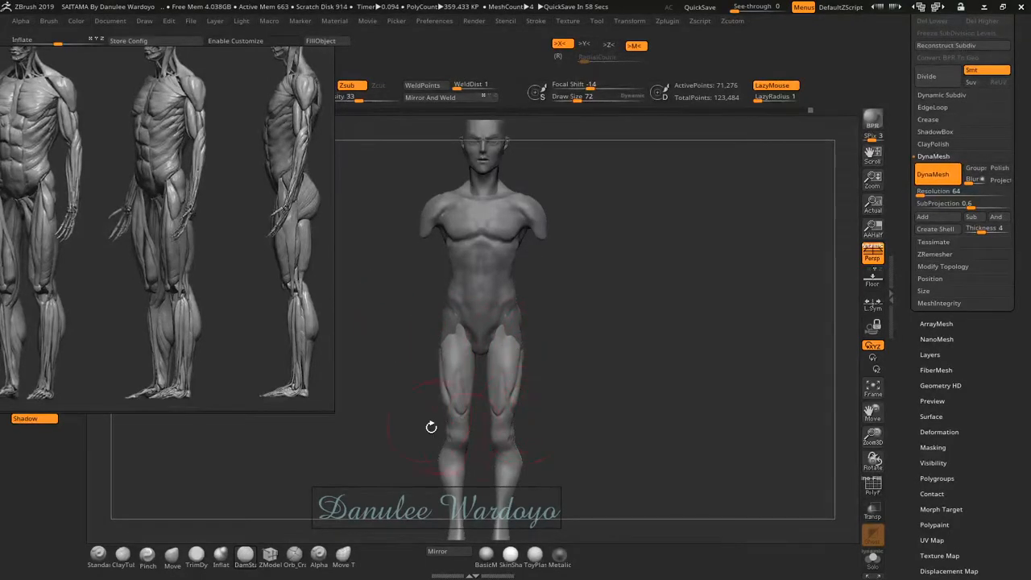
{"action": "mouse_move", "coordinate": [557, 461]}
{"action": "left_mouse_down"}
{"action": "mouse_move", "coordinate": [503, 417]}
{"action": "mouse_move", "coordinate": [592, 449]}
{"action": "mouse_move", "coordinate": [526, 433]}
{"action": "left_mouse_up"}
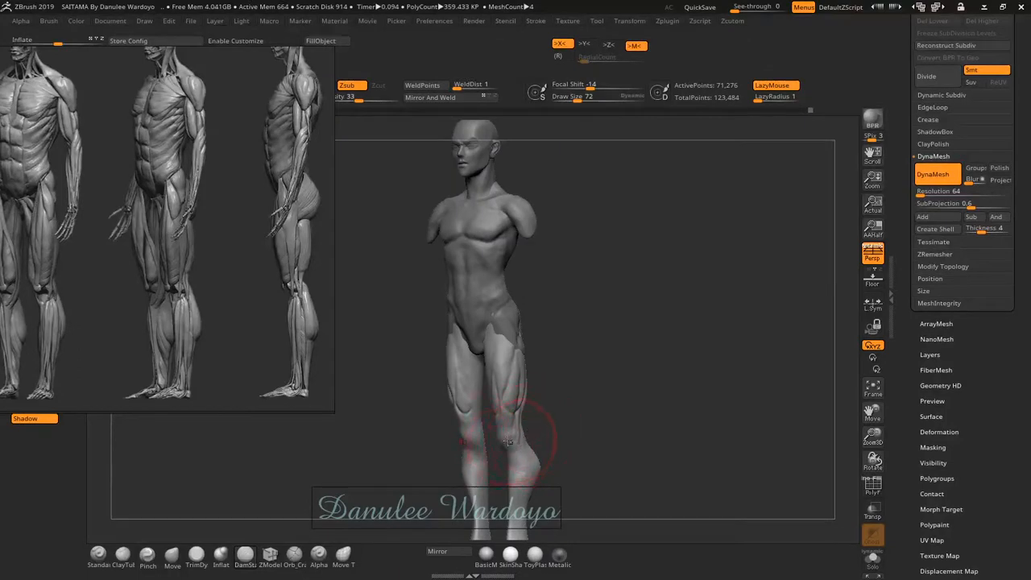
- Reposition the anatomy reference beside the figure and study the thighs and lower legs in its angled and side views
{"action": "middle_click_drag", "start_coordinate": [244, 329], "coordinate": [241, 334]}
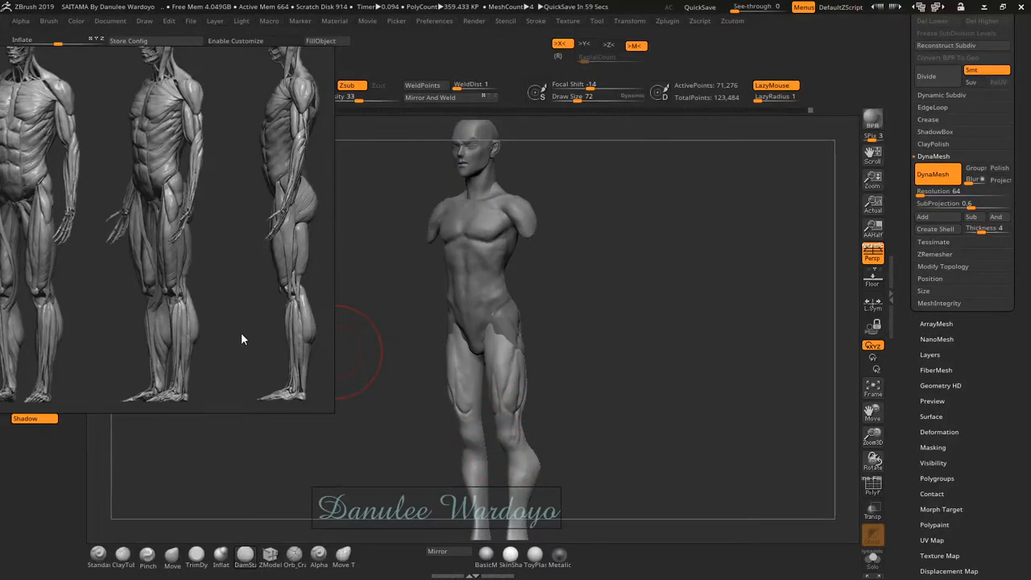
{"action": "right_click_drag", "start_coordinate": [219, 344], "coordinate": [355, 412]}
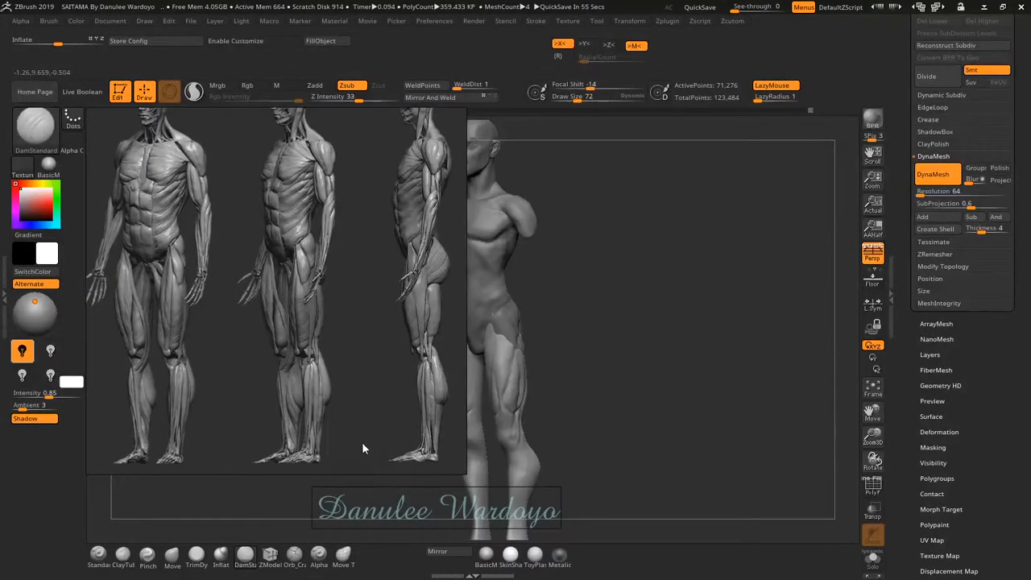
{"action": "right_click_drag", "start_coordinate": [360, 449], "coordinate": [371, 467]}
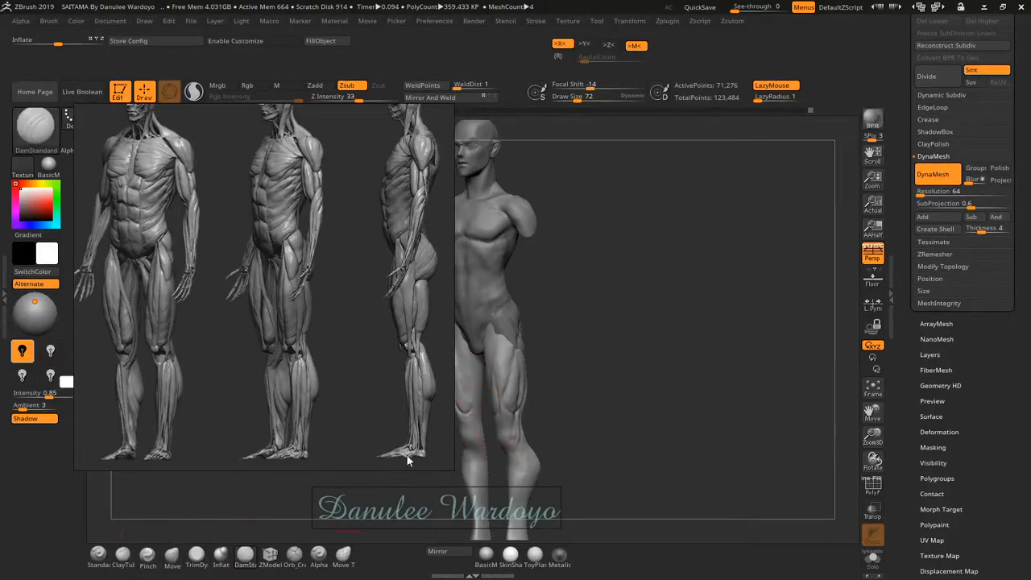
- Adjust the back contour of the thigh above the knee in side view with the Move brush
{"action": "key", "text": "b"}
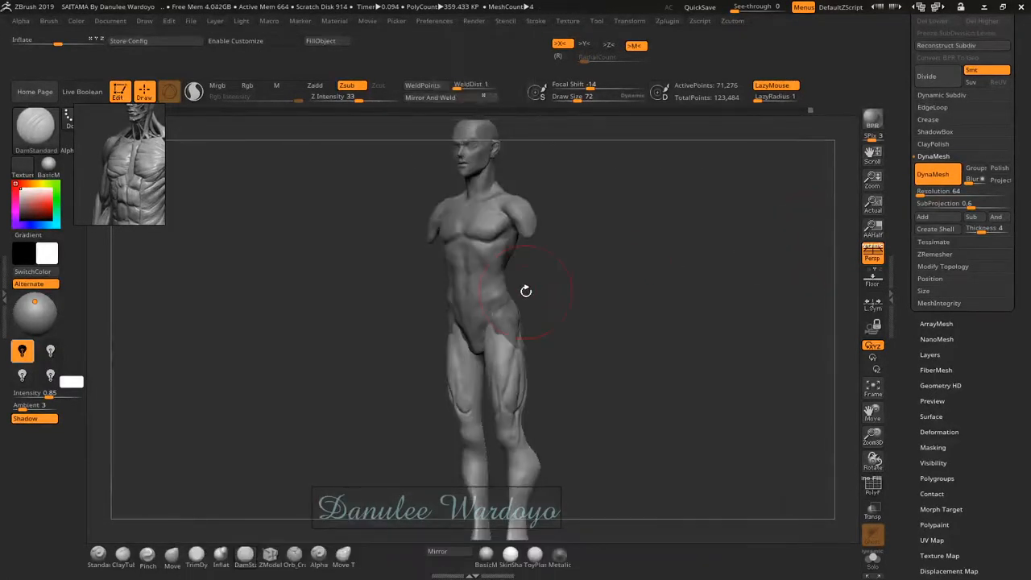
{"action": "key", "text": "b"}
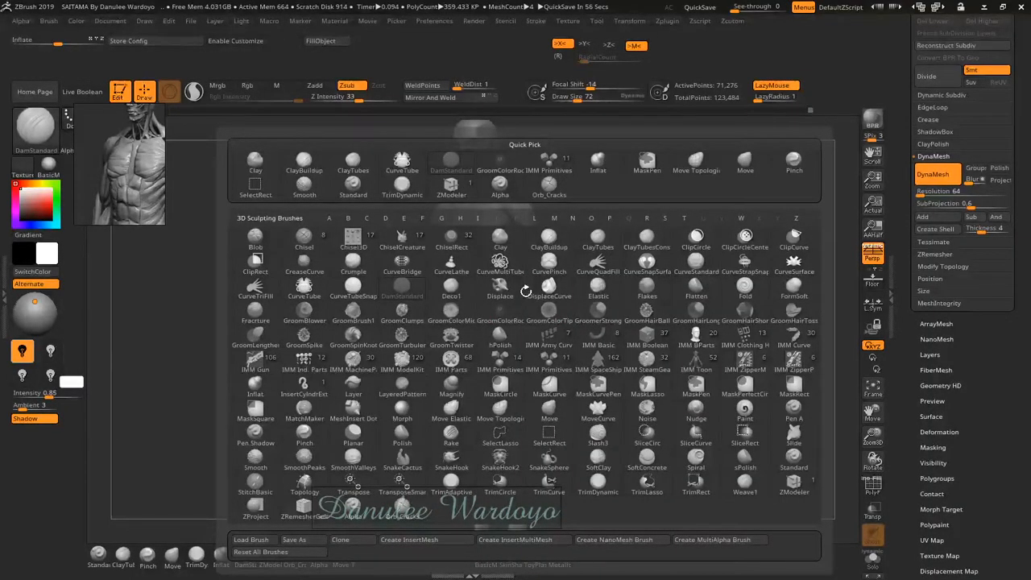
{"action": "key", "text": "m"}
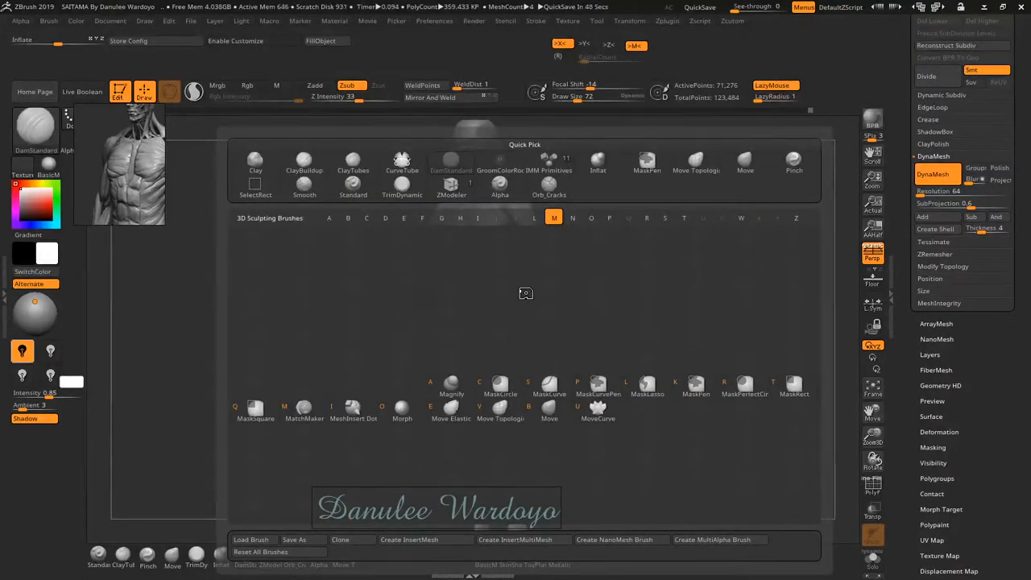
{"action": "key", "text": "v"}
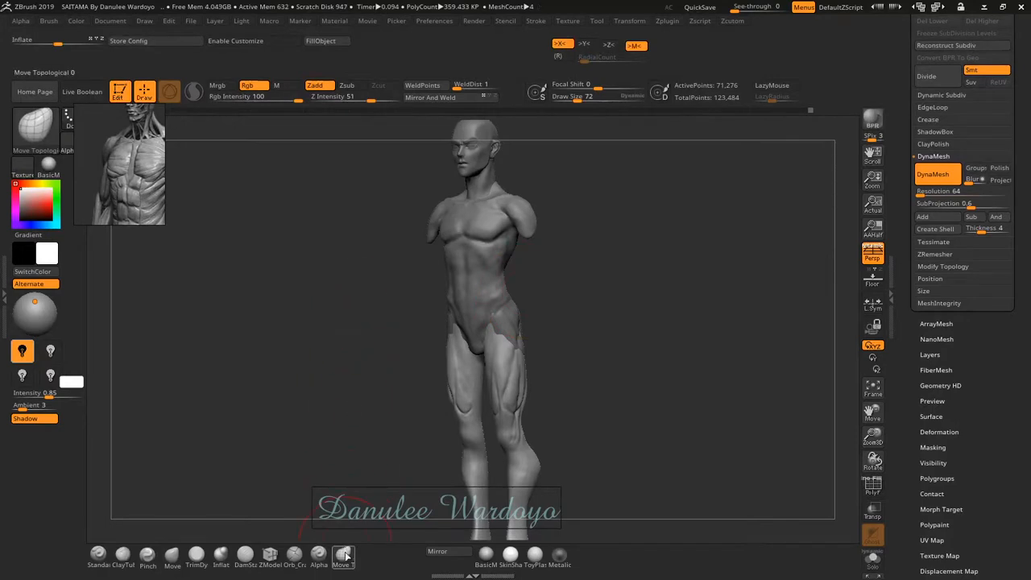
{"action": "key", "text": "b"}
{"action": "mouse_move", "coordinate": [623, 375]}
{"action": "left_mouse_down"}
{"action": "mouse_move", "coordinate": [605, 373]}
{"action": "mouse_move", "coordinate": [603, 357]}
{"action": "left_mouse_up"}
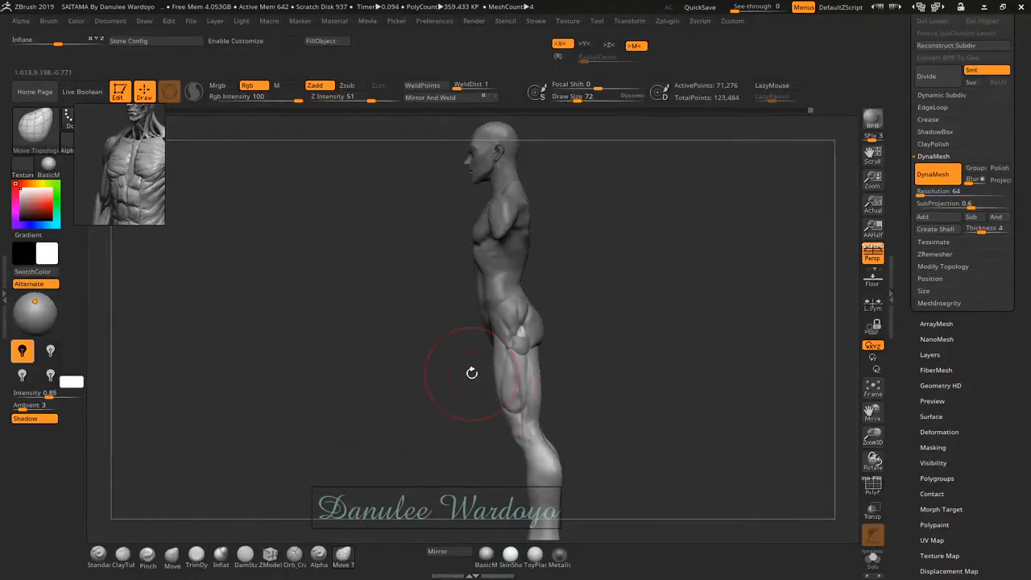
{"action": "key", "text": "b"}
{"action": "key", "text": "m"}
{"action": "key", "text": "v"}
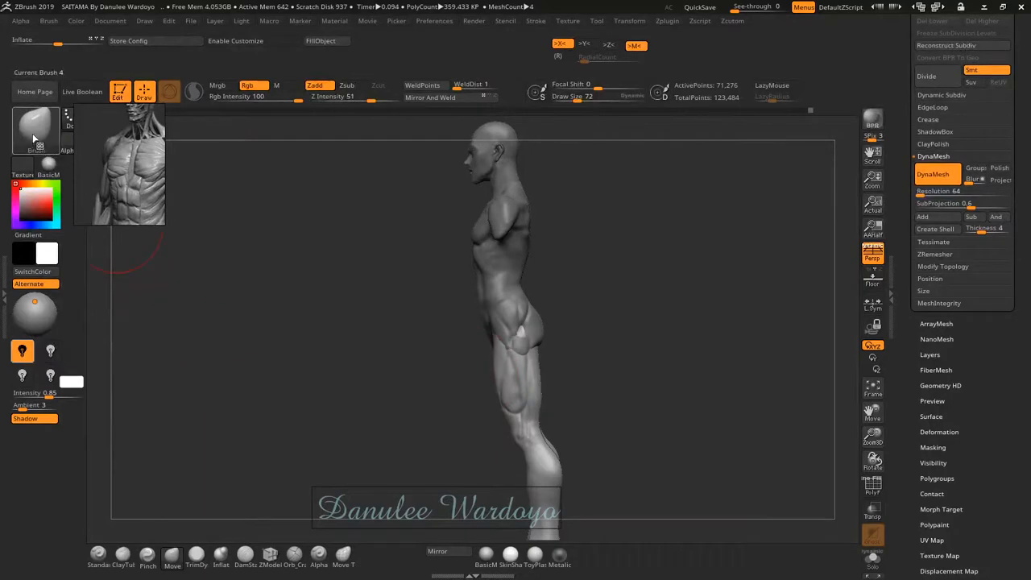
{"action": "mouse_move", "coordinate": [533, 398]}
{"action": "left_mouse_down"}
{"action": "mouse_move", "coordinate": [619, 407]}
{"action": "mouse_move", "coordinate": [595, 367]}
{"action": "mouse_move", "coordinate": [525, 366]}
{"action": "mouse_move", "coordinate": [549, 390]}
{"action": "left_mouse_up"}
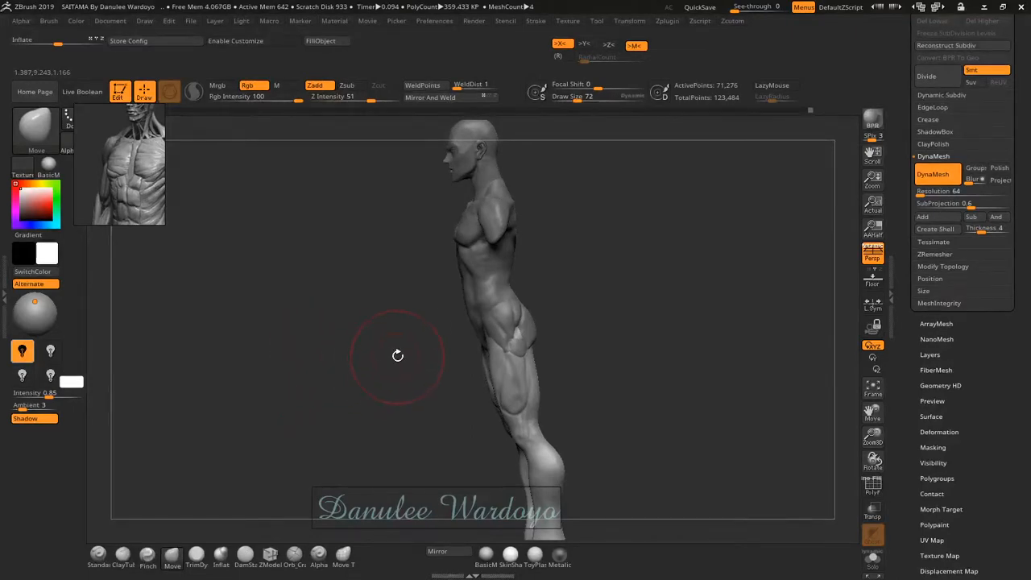
{"action": "key", "text": "b"}
{"action": "key", "text": "s"}
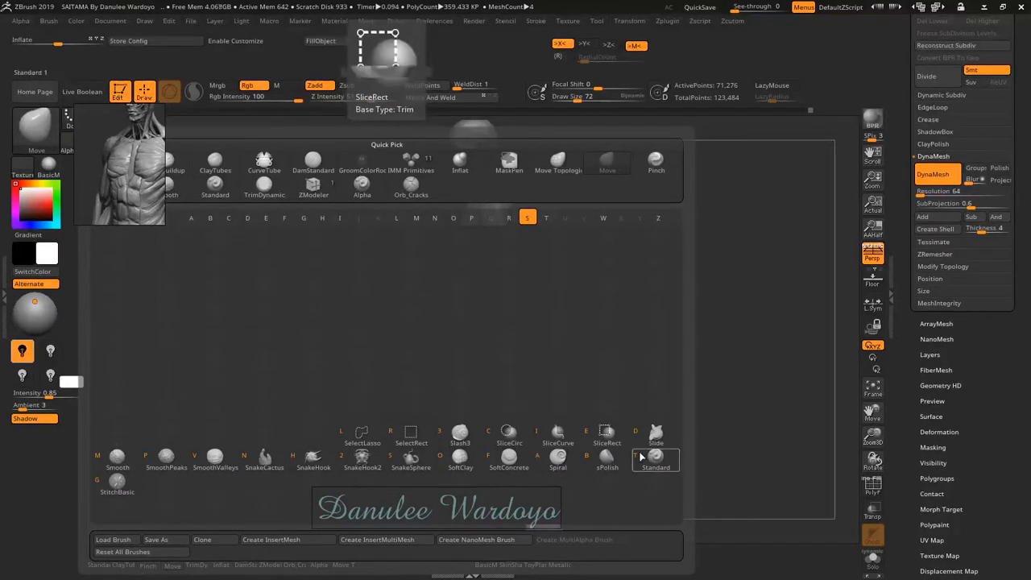
{"action": "key", "text": "t"}
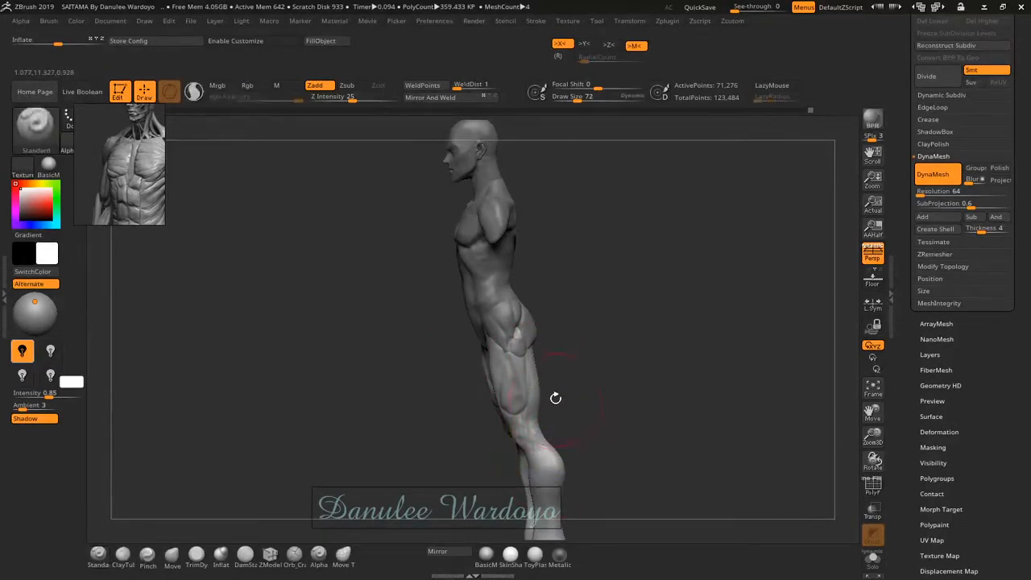
{"action": "mouse_move", "coordinate": [555, 398]}
{"action": "right_mouse_down", "text": "ctrl"}
{"action": "mouse_move", "coordinate": [649, 383]}
{"action": "mouse_move", "coordinate": [599, 368]}
{"action": "mouse_move", "coordinate": [610, 411]}
{"action": "mouse_move", "coordinate": [476, 368]}
{"action": "right_mouse_up", "text": "ctrl"}
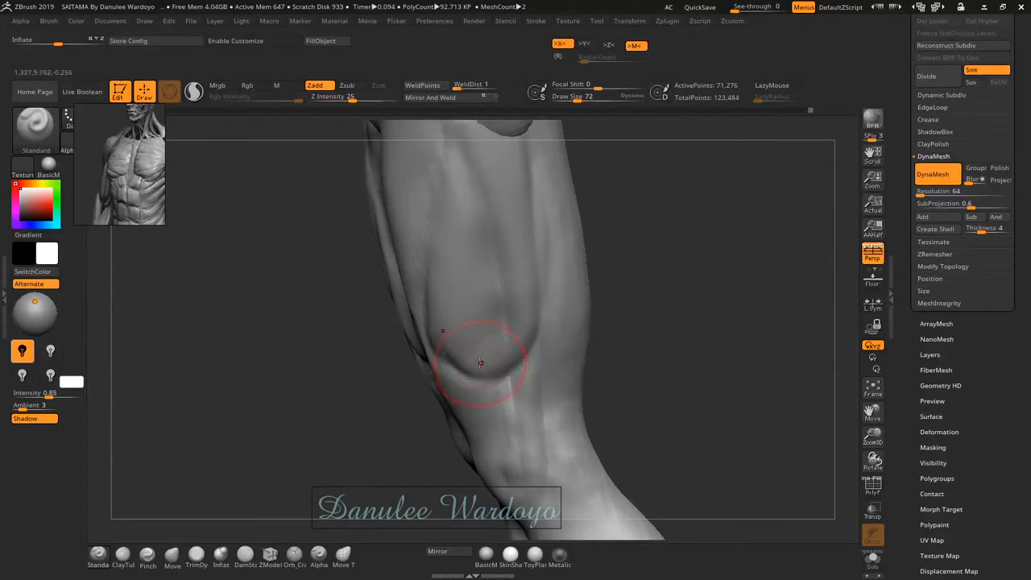
{"action": "left_click_drag", "start_coordinate": [480, 363], "coordinate": [489, 417]}
{"action": "key", "text": "ctrl+z"}
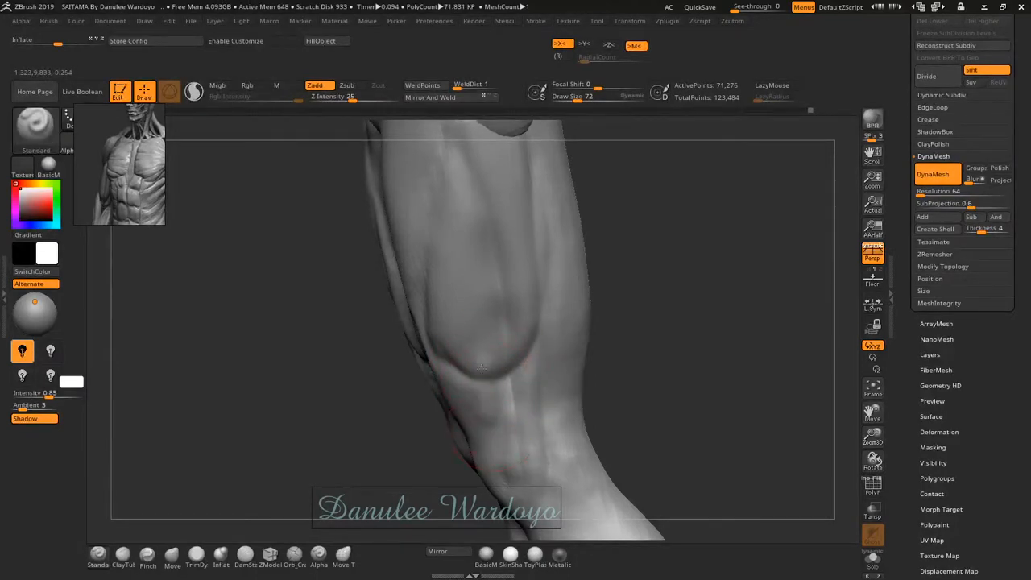
{"action": "left_click", "coordinate": [481, 367]}
{"action": "left_click", "coordinate": [479, 364]}
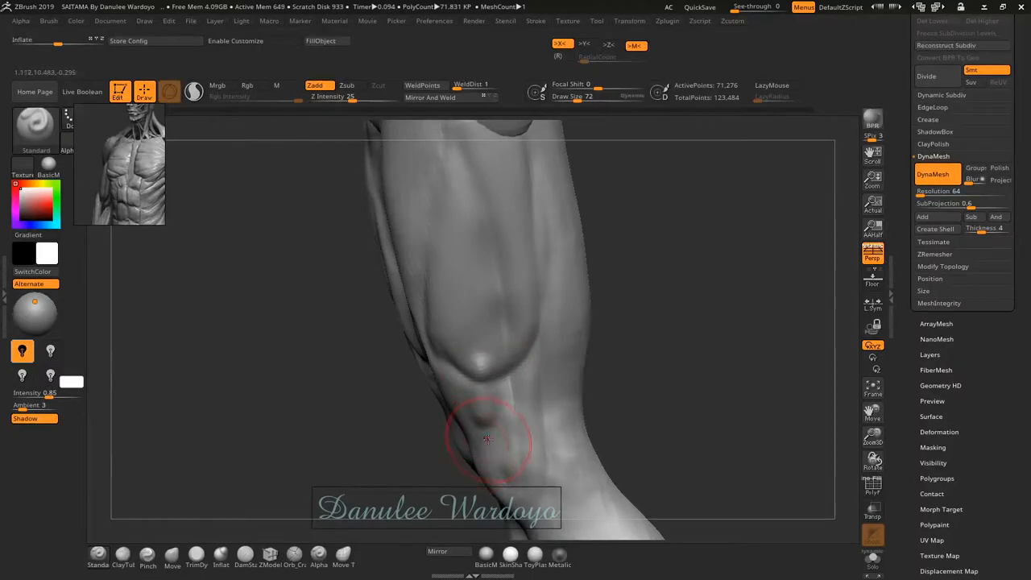
{"action": "left_click", "coordinate": [525, 370]}
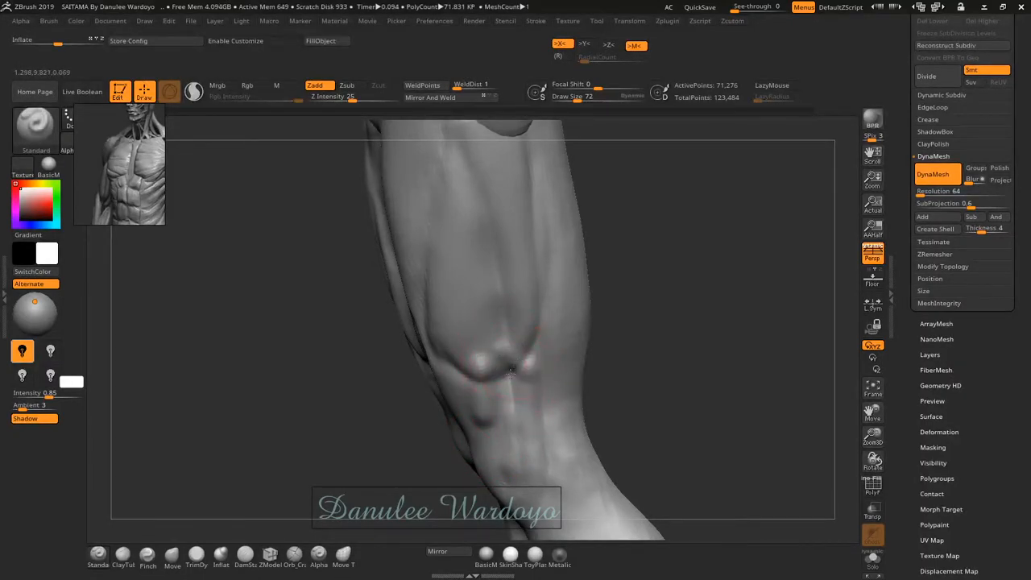
{"action": "left_click", "coordinate": [507, 377]}
{"action": "mouse_move", "coordinate": [516, 369]}
{"action": "left_mouse_down", "text": "shift"}
{"action": "mouse_move", "coordinate": [520, 384]}
{"action": "mouse_move", "coordinate": [499, 378]}
{"action": "left_mouse_up", "text": "shift"}
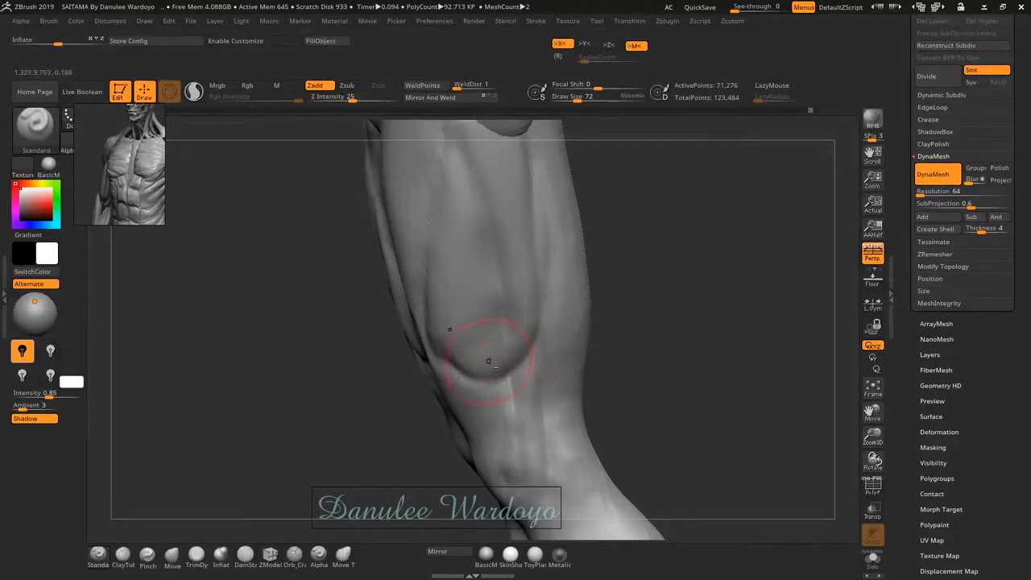
{"action": "left_click_drag", "start_coordinate": [511, 350], "coordinate": [546, 377]}
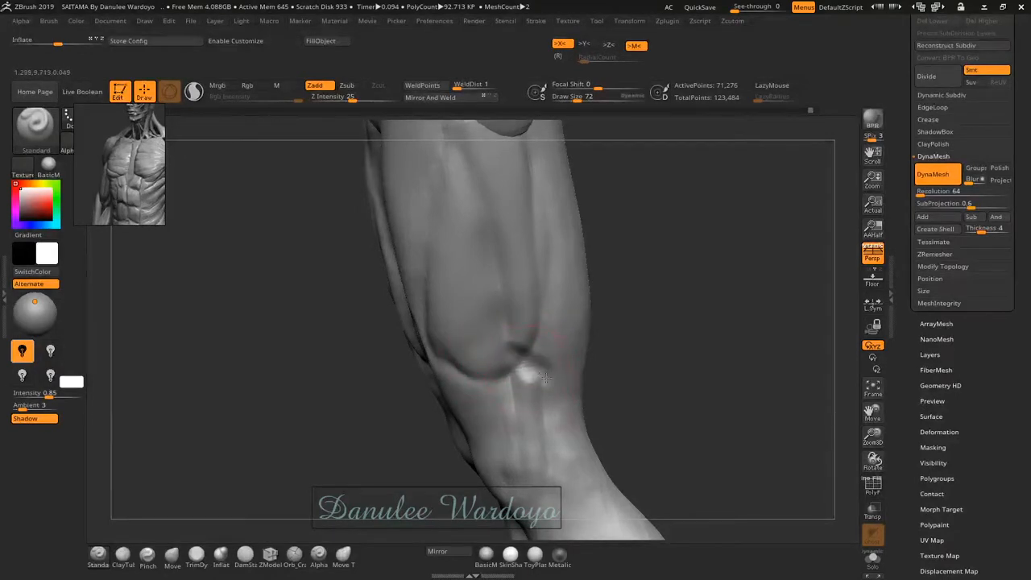
{"action": "key", "text": "ctrl"}
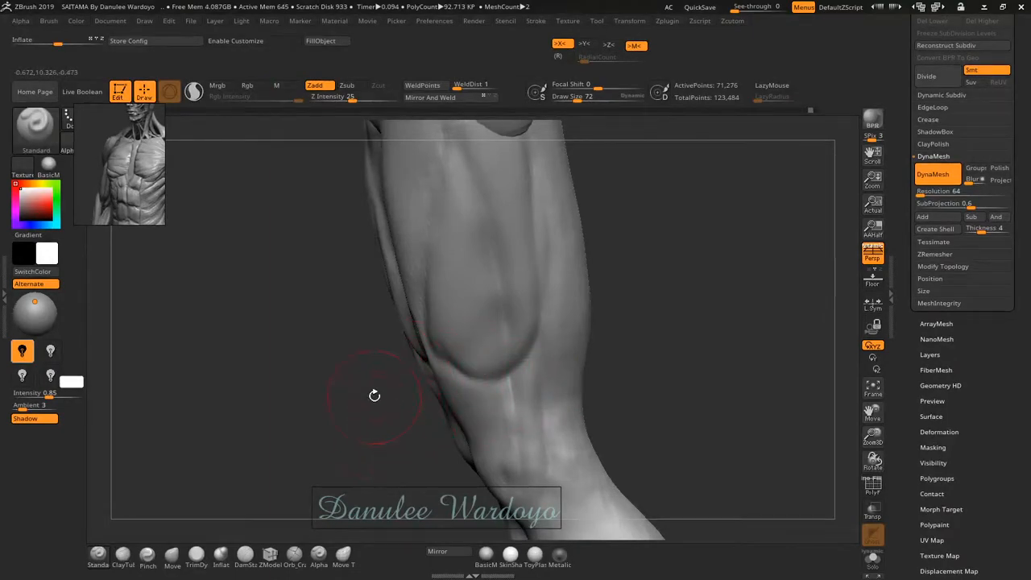
- Build up the outer side of the knee below the outer thigh muscle with the ClayBuildup brush and smooth it
{"action": "left_click_drag", "start_coordinate": [374, 394], "coordinate": [402, 388]}
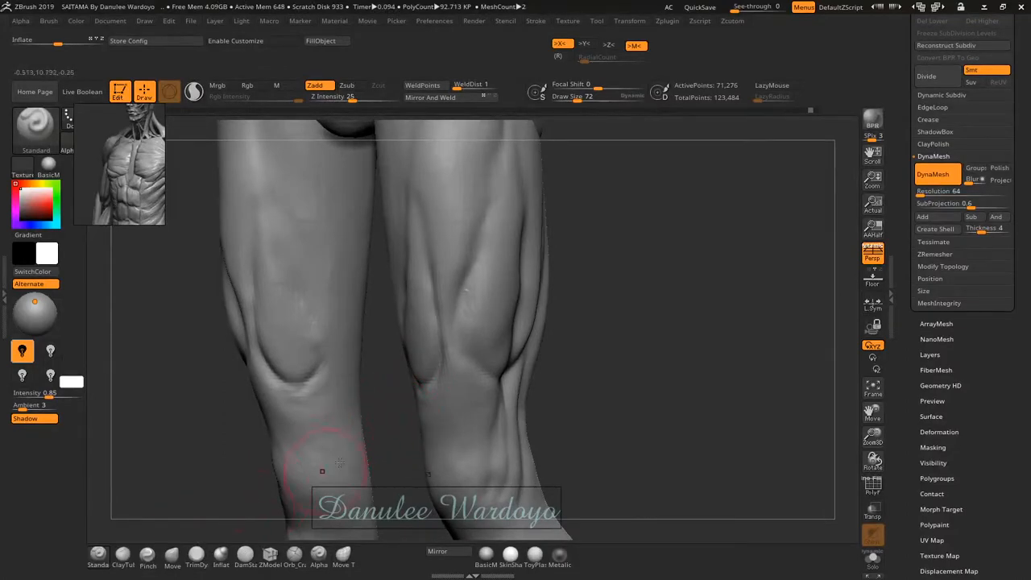
{"action": "key", "text": "b"}
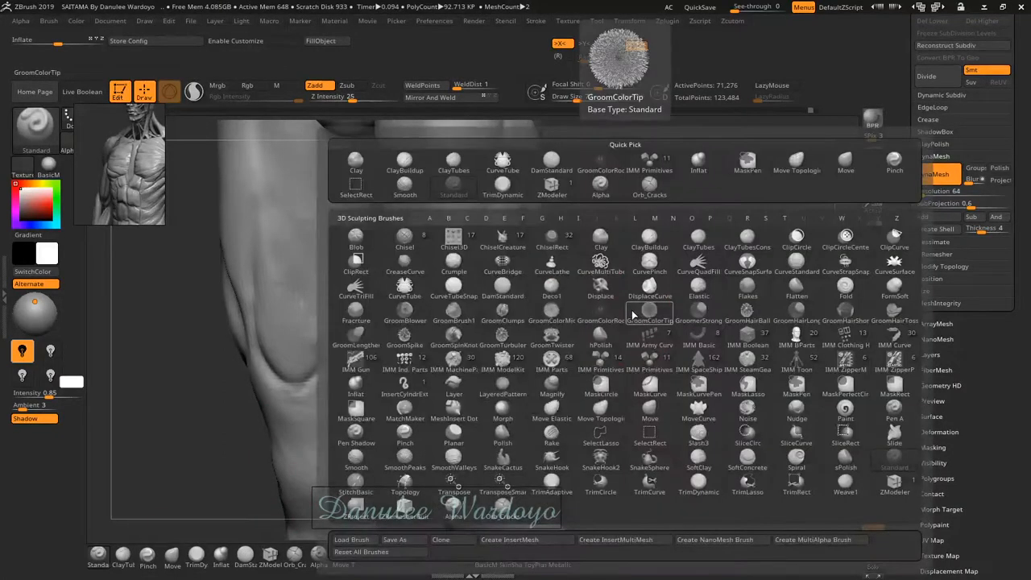
{"action": "key", "text": "c"}
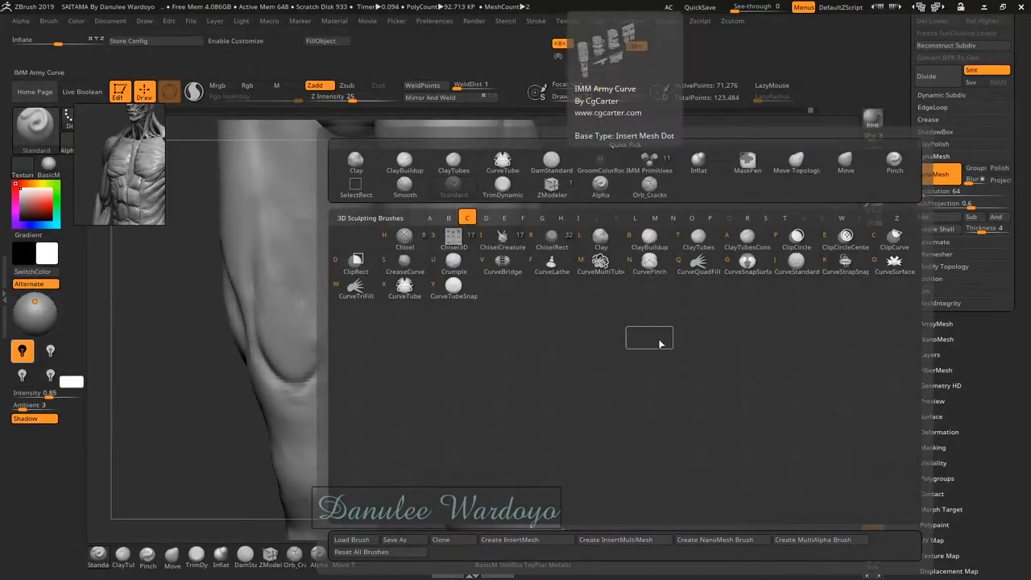
{"action": "key", "text": "b"}
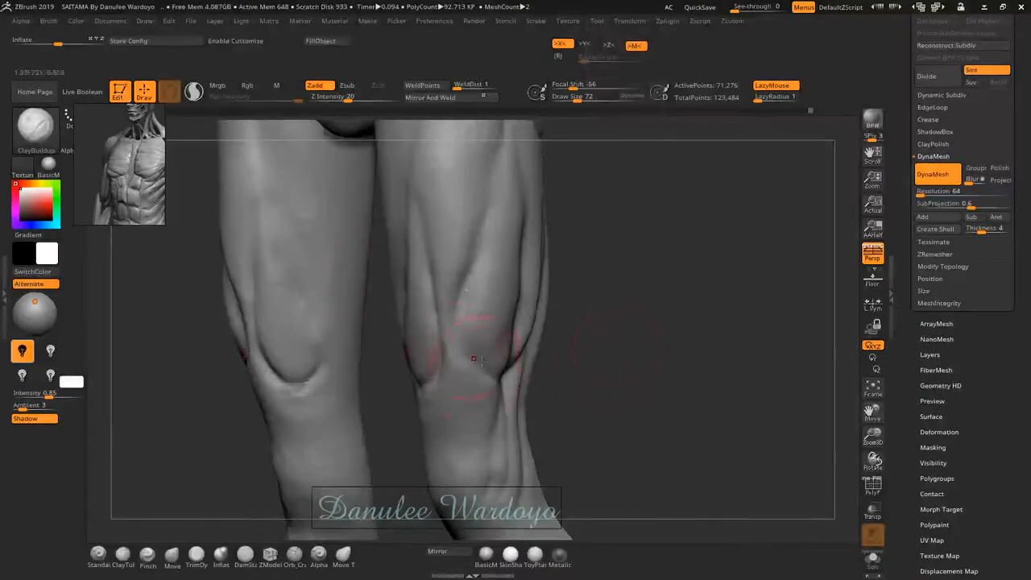
{"action": "mouse_move", "coordinate": [605, 357]}
{"action": "left_mouse_down"}
{"action": "mouse_move", "coordinate": [541, 387]}
{"action": "mouse_move", "coordinate": [532, 419]}
{"action": "mouse_move", "coordinate": [497, 435]}
{"action": "left_mouse_up"}
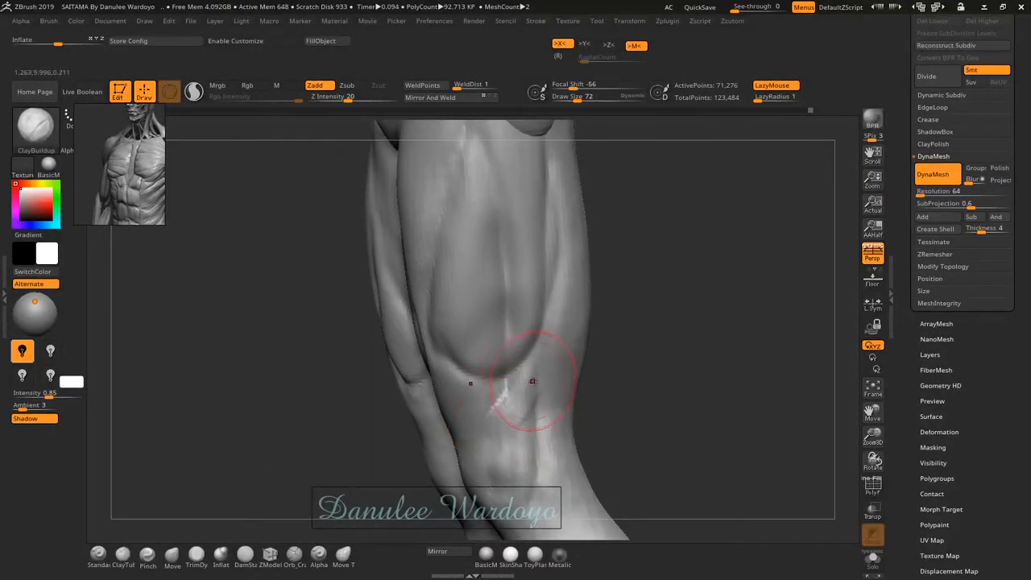
{"action": "mouse_move", "coordinate": [529, 384]}
{"action": "left_mouse_down"}
{"action": "mouse_move", "coordinate": [516, 415]}
{"action": "mouse_move", "coordinate": [521, 448]}
{"action": "mouse_move", "coordinate": [487, 415]}
{"action": "mouse_move", "coordinate": [516, 402]}
{"action": "mouse_move", "coordinate": [526, 437]}
{"action": "mouse_move", "coordinate": [496, 415]}
{"action": "mouse_move", "coordinate": [526, 418]}
{"action": "left_mouse_up"}
{"action": "mouse_move", "coordinate": [526, 419]}
{"action": "right_mouse_down"}
{"action": "mouse_move", "coordinate": [557, 404]}
{"action": "mouse_move", "coordinate": [520, 418]}
{"action": "right_mouse_up"}
{"action": "mouse_move", "coordinate": [522, 437]}
{"action": "left_mouse_down", "text": "shift"}
{"action": "mouse_move", "coordinate": [503, 427]}
{"action": "mouse_move", "coordinate": [506, 406]}
{"action": "mouse_move", "coordinate": [525, 443]}
{"action": "mouse_move", "coordinate": [513, 446]}
{"action": "left_mouse_up", "text": "shift"}
- Add volume to the lower half of the outer thigh muscle with ClayBuildup strokes down to its rounded end
{"action": "mouse_move", "coordinate": [513, 446]}
{"action": "right_mouse_down"}
{"action": "mouse_move", "coordinate": [536, 407]}
{"action": "mouse_move", "coordinate": [561, 407]}
{"action": "mouse_move", "coordinate": [478, 292]}
{"action": "right_mouse_up"}
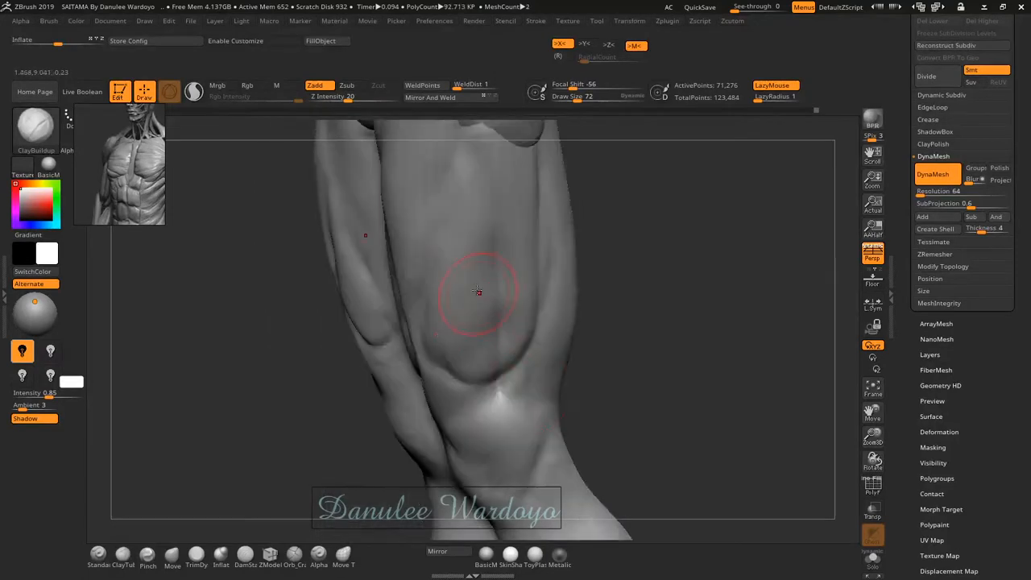
{"action": "left_click_drag", "start_coordinate": [473, 338], "coordinate": [475, 309]}
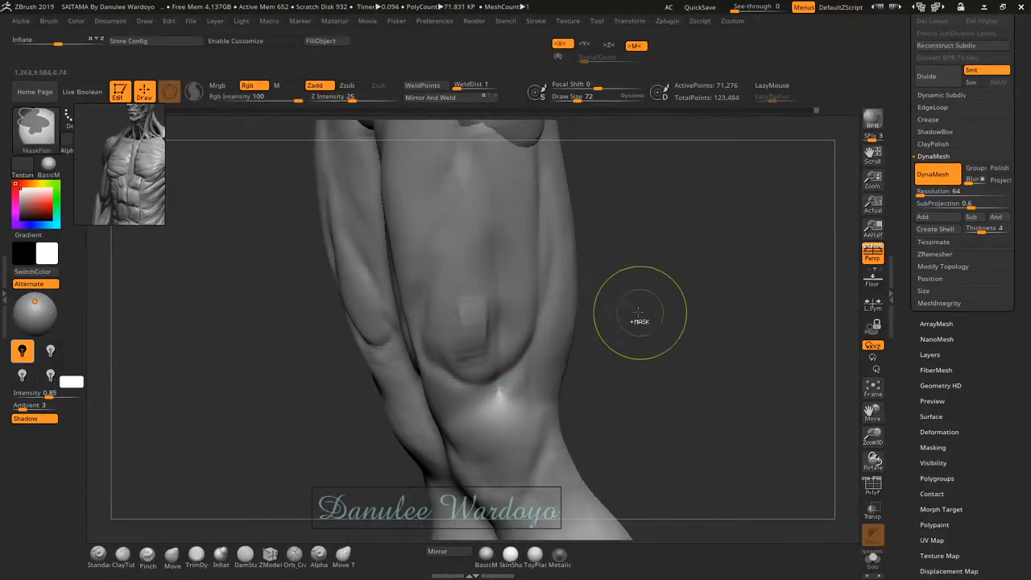
{"action": "mouse_move", "coordinate": [640, 318]}
{"action": "right_mouse_down", "text": "ctrl"}
{"action": "mouse_move", "coordinate": [639, 285]}
{"action": "mouse_move", "coordinate": [669, 319]}
{"action": "mouse_move", "coordinate": [549, 328]}
{"action": "mouse_move", "coordinate": [492, 290]}
{"action": "right_mouse_up", "text": "ctrl"}
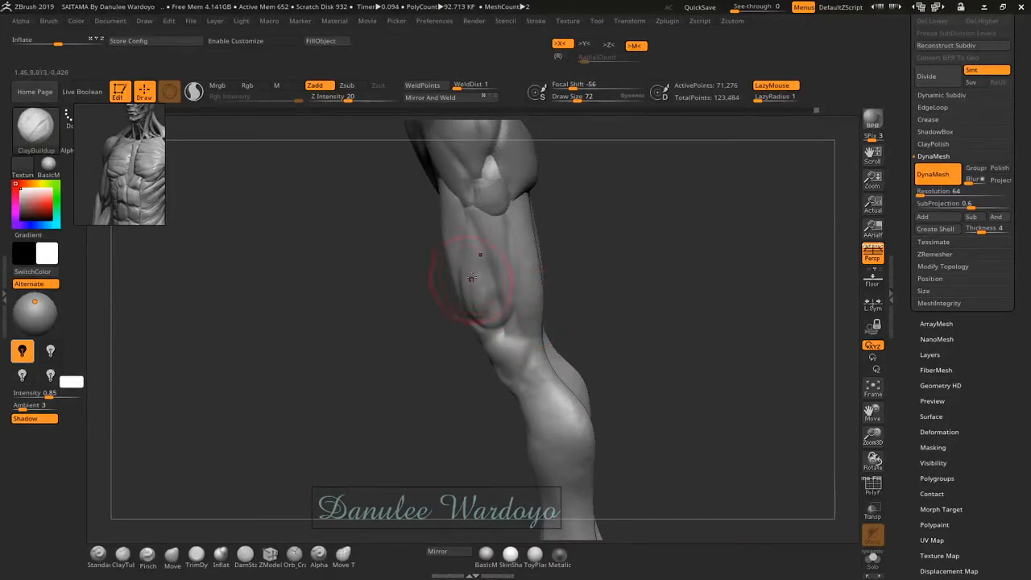
{"action": "key", "text": "ctrl"}
{"action": "mouse_move", "coordinate": [541, 314]}
{"action": "right_mouse_down", "text": "ctrl"}
{"action": "mouse_move", "coordinate": [631, 327]}
{"action": "mouse_move", "coordinate": [644, 379]}
{"action": "right_mouse_up", "text": "ctrl"}
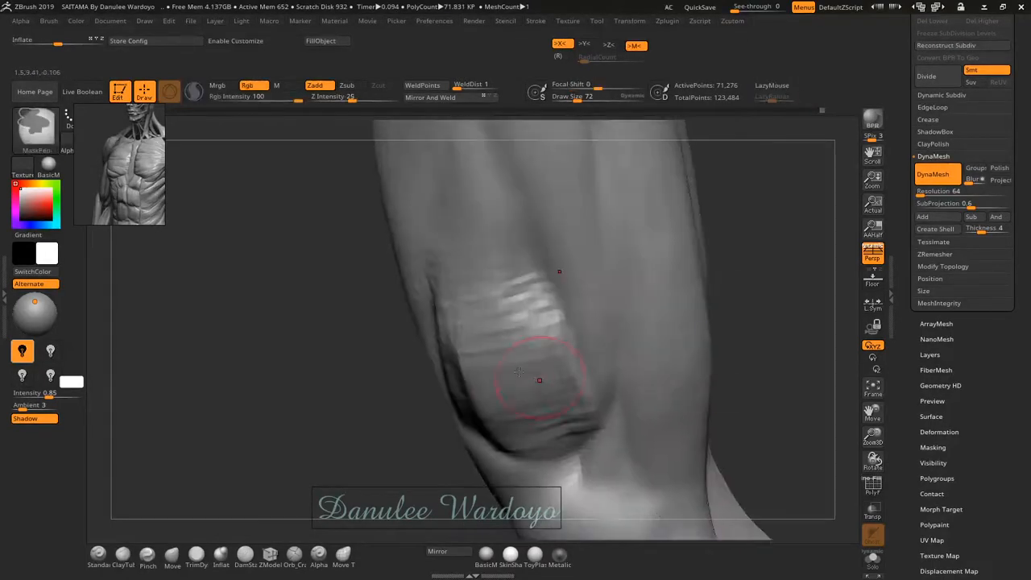
{"action": "mouse_move", "coordinate": [516, 349]}
{"action": "left_mouse_down"}
{"action": "mouse_move", "coordinate": [502, 381]}
{"action": "mouse_move", "coordinate": [482, 372]}
{"action": "mouse_move", "coordinate": [538, 429]}
{"action": "mouse_move", "coordinate": [515, 411]}
{"action": "mouse_move", "coordinate": [482, 325]}
{"action": "mouse_move", "coordinate": [480, 240]}
{"action": "mouse_move", "coordinate": [534, 321]}
{"action": "mouse_move", "coordinate": [512, 407]}
{"action": "left_mouse_up"}
{"action": "right_click_drag", "start_coordinate": [561, 390], "coordinate": [633, 360]}
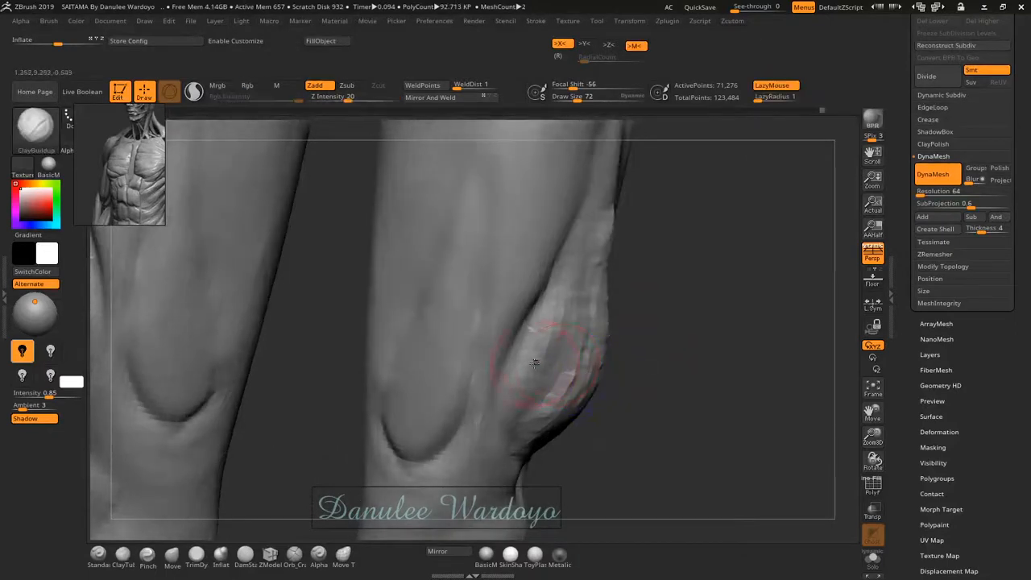
- Smooth the rough clay strokes on the outer thigh muscle into an even bulge and check it from the front and side
{"action": "key", "text": "shift"}
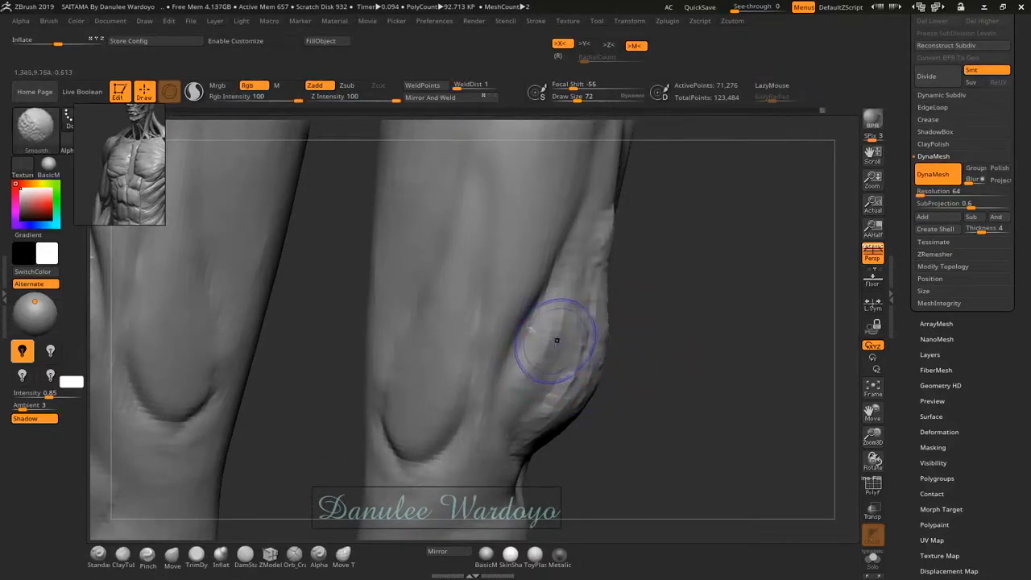
{"action": "mouse_move", "coordinate": [587, 364]}
{"action": "left_mouse_down", "text": "shift"}
{"action": "mouse_move", "coordinate": [573, 381]}
{"action": "mouse_move", "coordinate": [557, 322]}
{"action": "mouse_move", "coordinate": [578, 402]}
{"action": "mouse_move", "coordinate": [584, 378]}
{"action": "left_mouse_up", "text": "shift"}
{"action": "mouse_move", "coordinate": [596, 317]}
{"action": "left_mouse_down", "text": "shift"}
{"action": "mouse_move", "coordinate": [606, 235]}
{"action": "mouse_move", "coordinate": [531, 355]}
{"action": "mouse_move", "coordinate": [548, 409]}
{"action": "mouse_move", "coordinate": [591, 365]}
{"action": "mouse_move", "coordinate": [552, 431]}
{"action": "mouse_move", "coordinate": [573, 392]}
{"action": "left_mouse_up", "text": "shift"}
{"action": "mouse_move", "coordinate": [709, 379]}
{"action": "left_mouse_down"}
{"action": "mouse_move", "coordinate": [613, 373]}
{"action": "mouse_move", "coordinate": [607, 257]}
{"action": "left_mouse_up"}
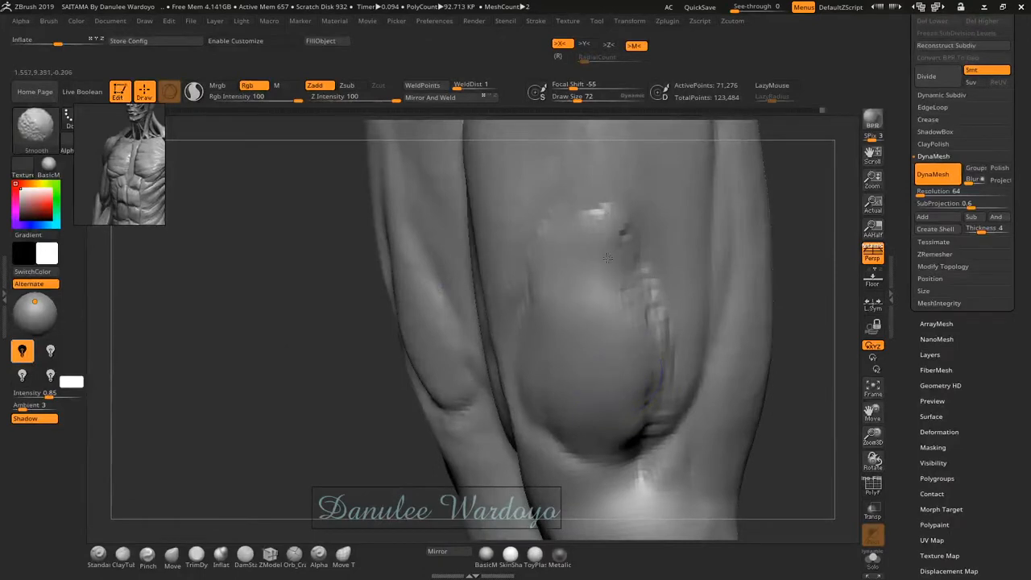
{"action": "left_click_drag", "start_coordinate": [637, 378], "coordinate": [638, 399], "text": "shift"}
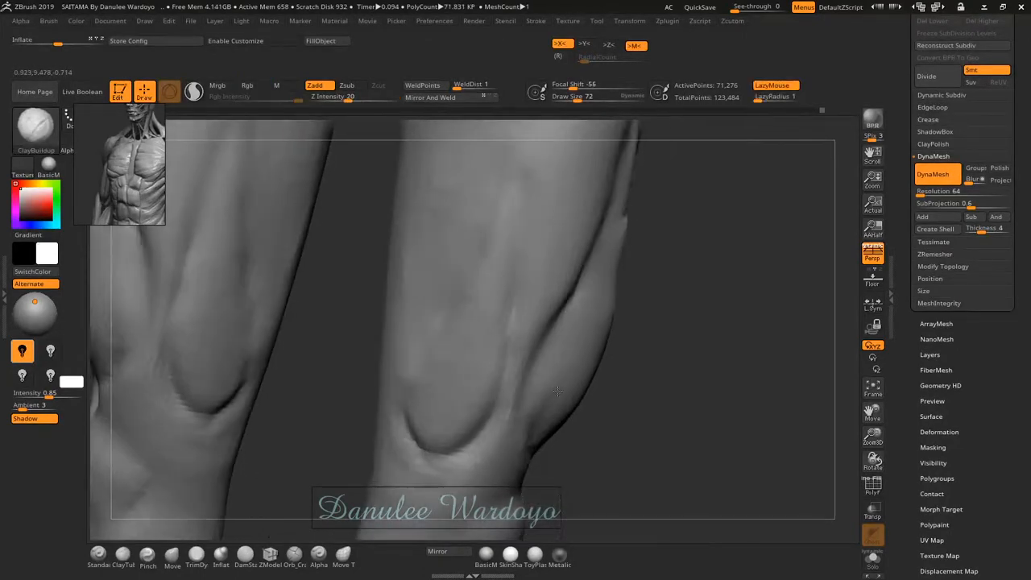
{"action": "right_click_drag", "start_coordinate": [558, 391], "coordinate": [543, 384]}
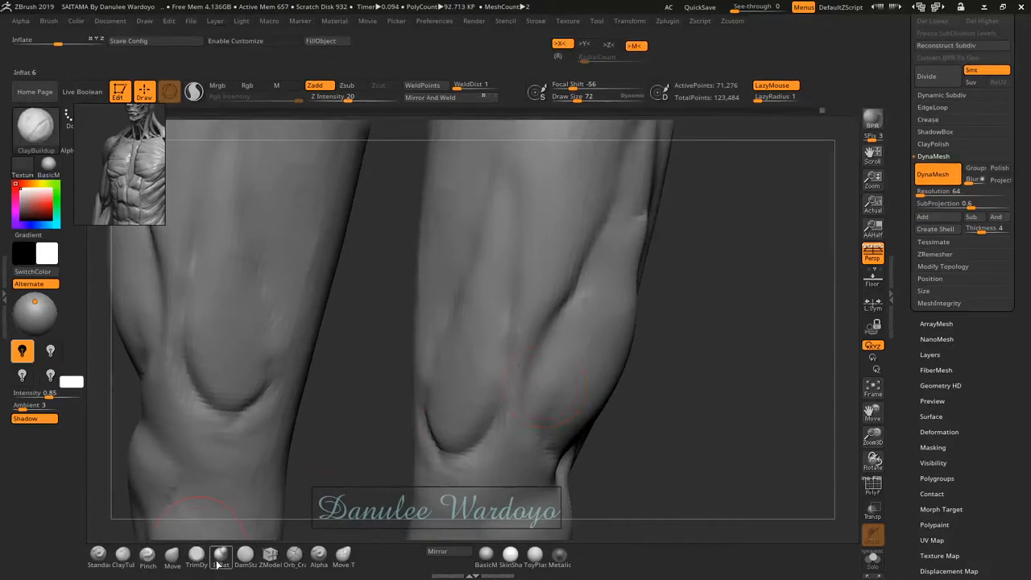
{"action": "mouse_move", "coordinate": [682, 342]}
{"action": "right_mouse_down"}
{"action": "mouse_move", "coordinate": [686, 357]}
{"action": "mouse_move", "coordinate": [683, 334]}
{"action": "right_mouse_up"}
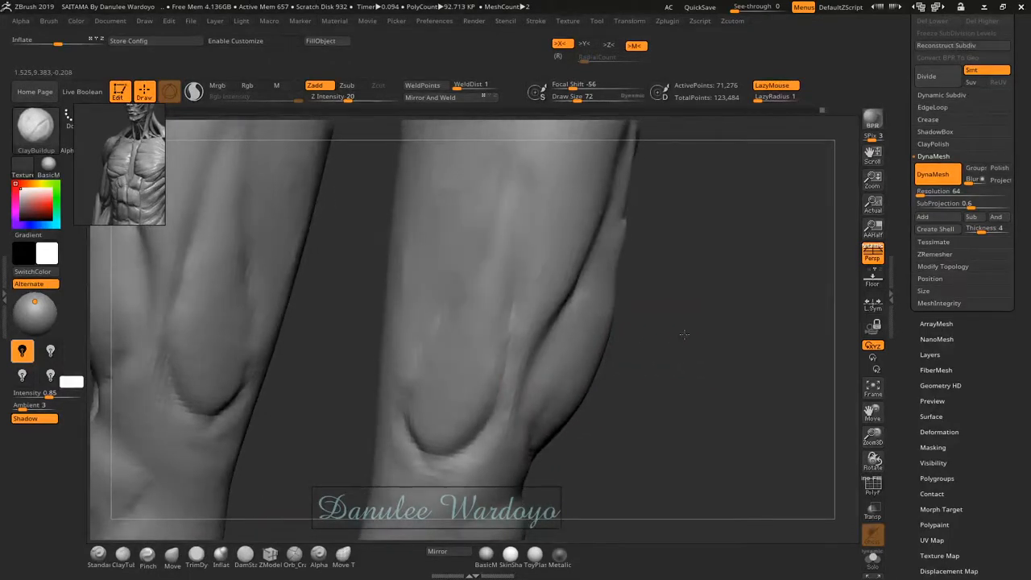
{"action": "mouse_move", "coordinate": [623, 320]}
{"action": "left_mouse_down"}
{"action": "mouse_move", "coordinate": [648, 321]}
{"action": "mouse_move", "coordinate": [556, 336]}
{"action": "mouse_move", "coordinate": [600, 351]}
{"action": "mouse_move", "coordinate": [568, 351]}
{"action": "left_mouse_up"}
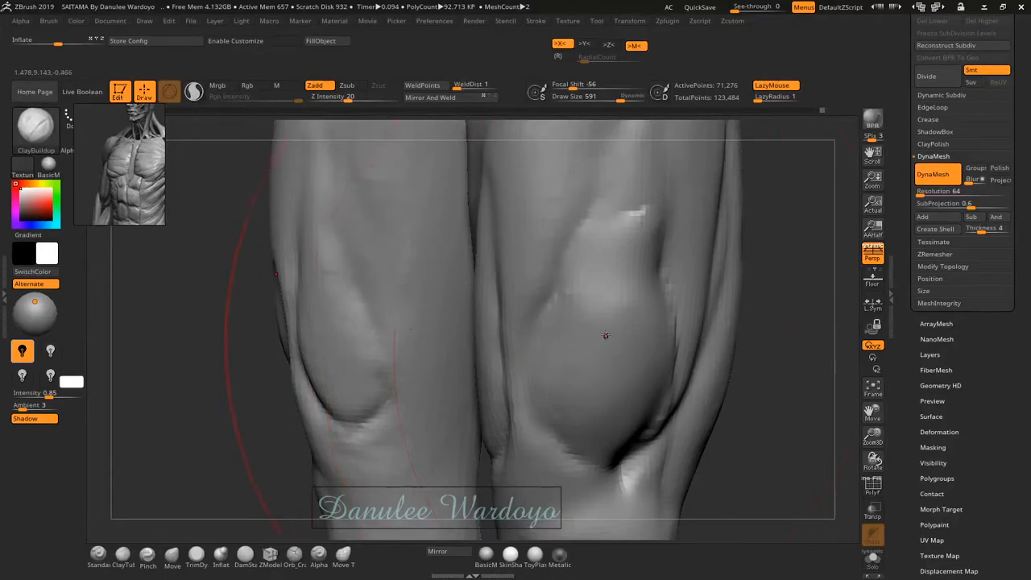
- Set the brush draw size to 58 and switch to the TrimAdaptive brush
{"action": "key", "text": "space"}
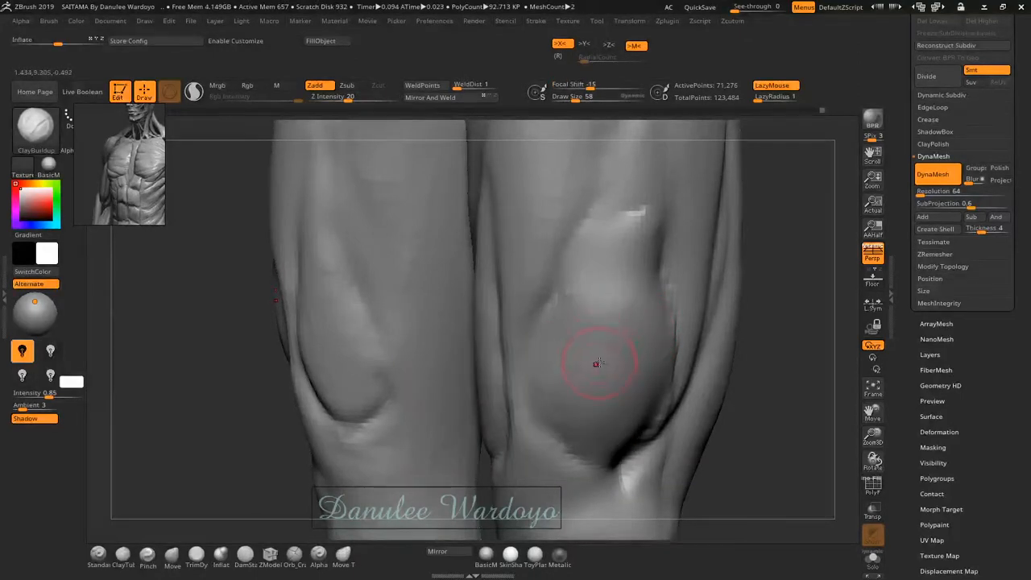
{"action": "key", "text": "b"}
{"action": "key", "text": "t"}
{"action": "key", "text": "d"}
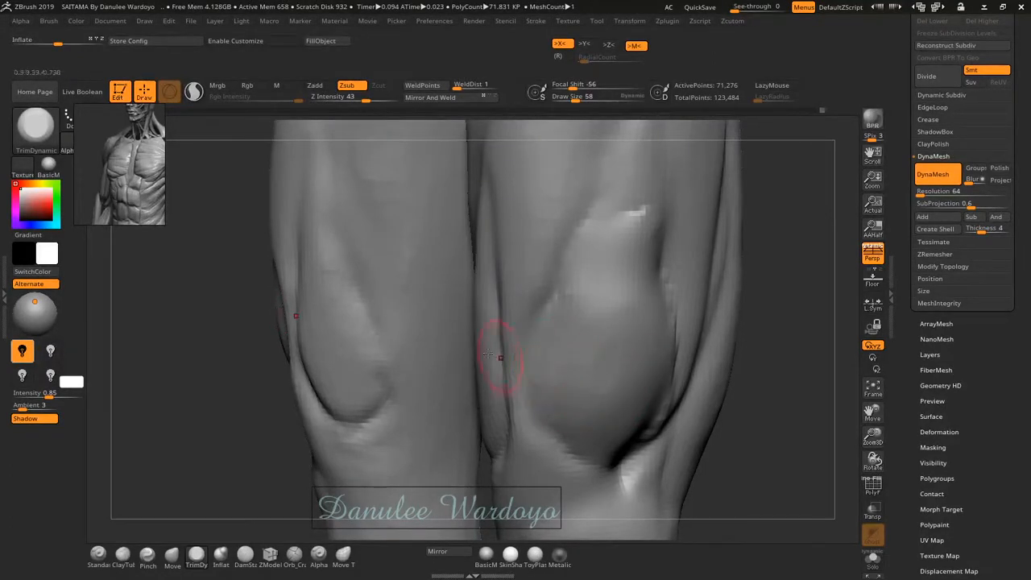
{"action": "key", "text": "b"}
{"action": "key", "text": "s"}
{"action": "key", "text": "t"}
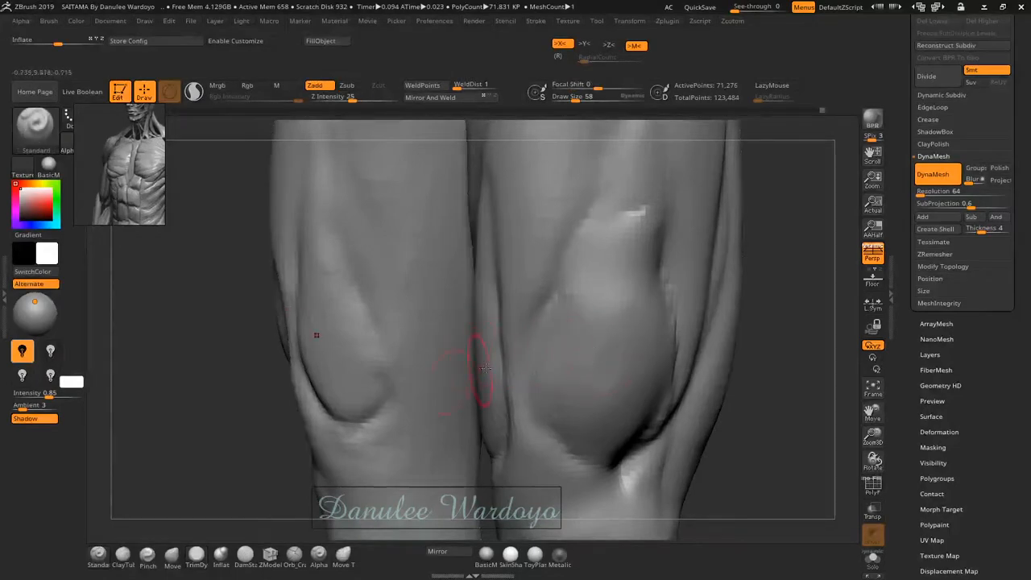
{"action": "key", "text": "b"}
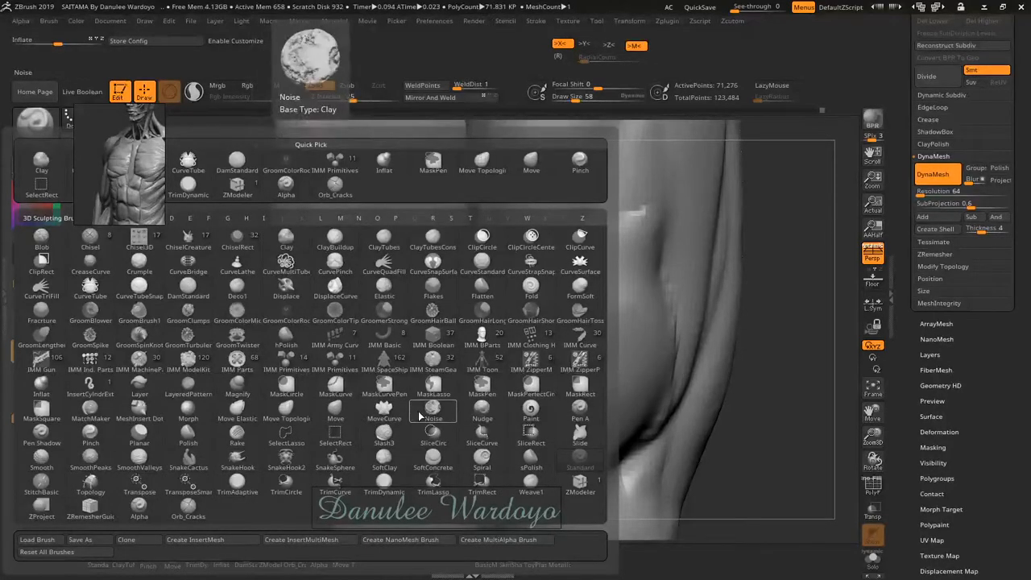
{"action": "key", "text": "t"}
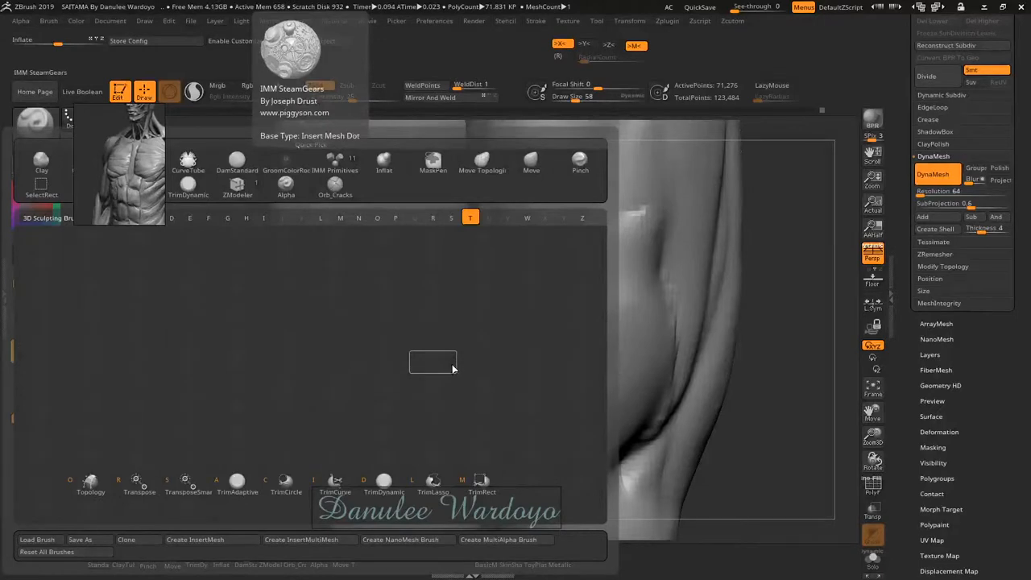
{"action": "key", "text": "a"}
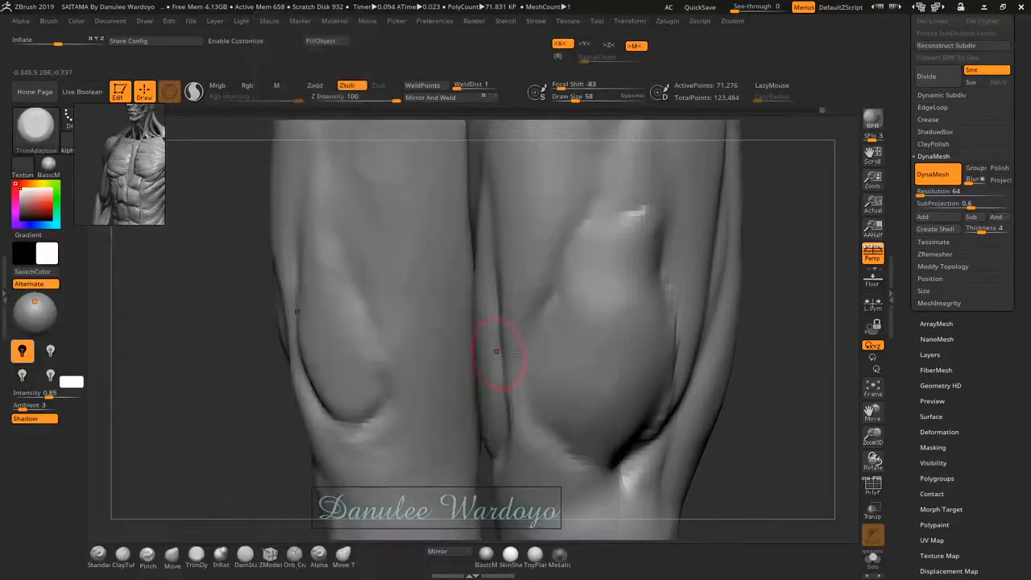
- Try to flatten the lower bulge of the outer thigh muscle above the knee into planes with TrimAdaptive strokes
{"action": "mouse_move", "coordinate": [607, 365]}
{"action": "left_mouse_down"}
{"action": "mouse_move", "coordinate": [611, 356]}
{"action": "mouse_move", "coordinate": [600, 382]}
{"action": "mouse_move", "coordinate": [624, 321]}
{"action": "left_mouse_up"}
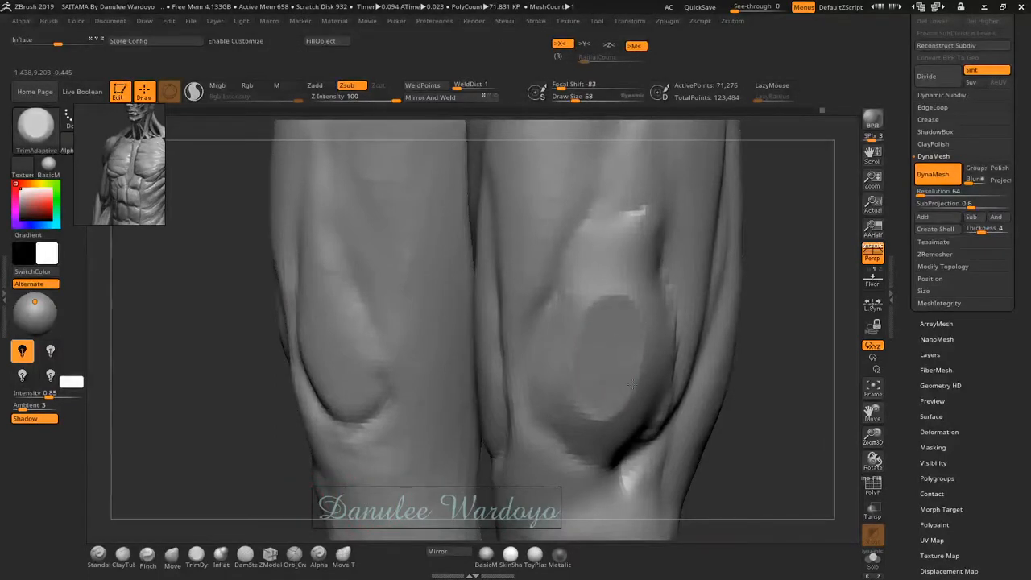
{"action": "mouse_move", "coordinate": [641, 321]}
{"action": "right_mouse_down"}
{"action": "mouse_move", "coordinate": [639, 358]}
{"action": "mouse_move", "coordinate": [626, 298]}
{"action": "right_mouse_up"}
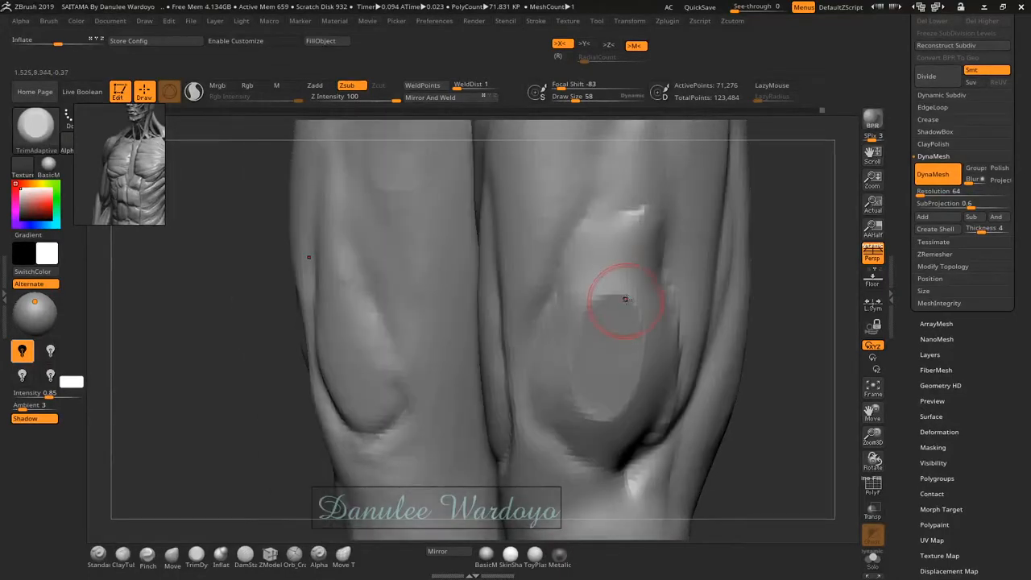
{"action": "mouse_move", "coordinate": [630, 226]}
{"action": "left_mouse_down"}
{"action": "mouse_move", "coordinate": [617, 277]}
{"action": "mouse_move", "coordinate": [608, 262]}
{"action": "mouse_move", "coordinate": [632, 298]}
{"action": "left_mouse_up"}
{"action": "right_click_drag", "start_coordinate": [649, 323], "coordinate": [594, 320]}
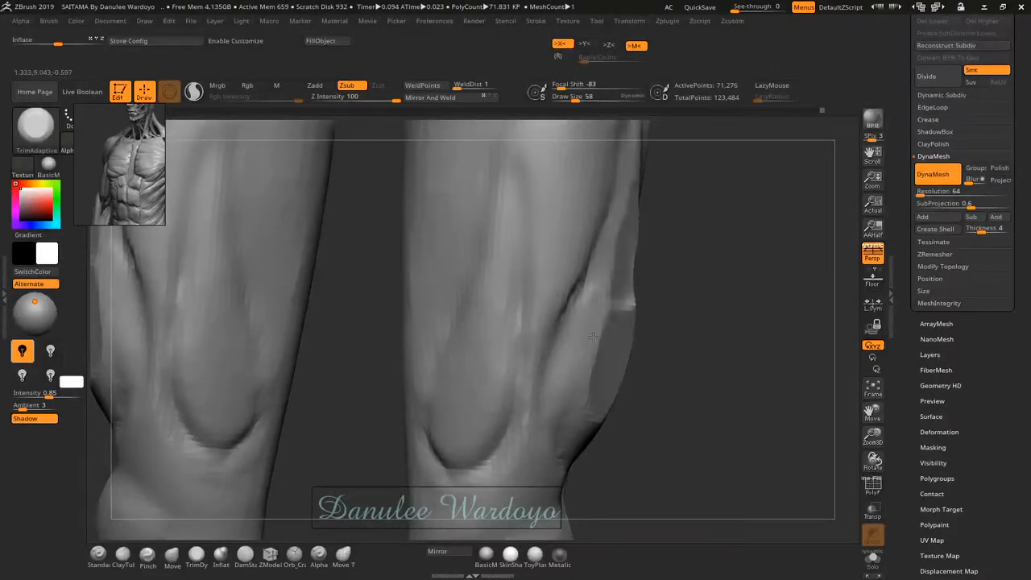
{"action": "mouse_move", "coordinate": [593, 338]}
{"action": "left_mouse_down"}
{"action": "mouse_move", "coordinate": [575, 373]}
{"action": "mouse_move", "coordinate": [596, 305]}
{"action": "left_mouse_up"}
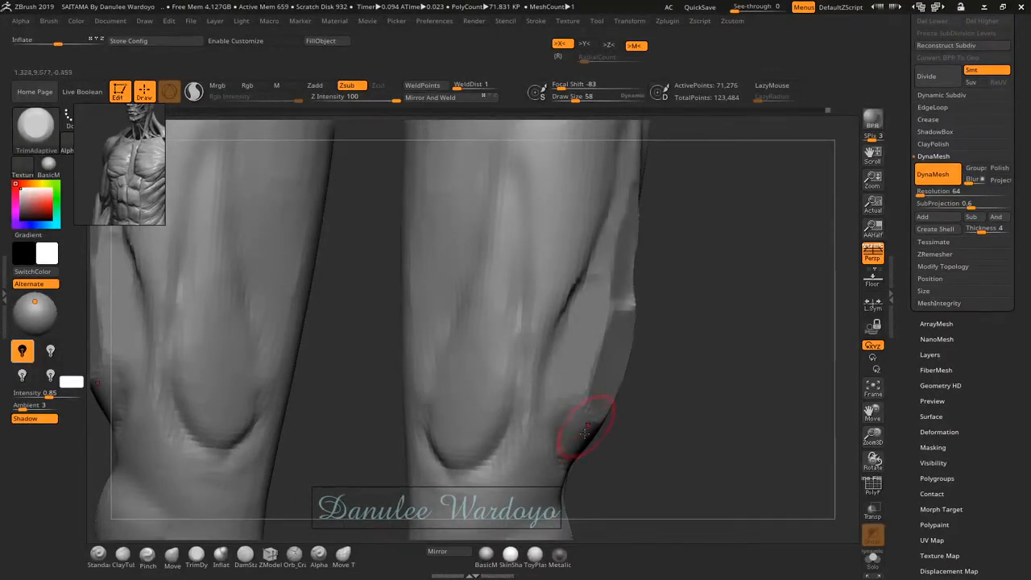
{"action": "left_click_drag", "start_coordinate": [585, 434], "coordinate": [576, 451]}
{"action": "right_click_drag", "start_coordinate": [612, 396], "coordinate": [598, 405]}
{"action": "mouse_move", "coordinate": [598, 408]}
{"action": "left_mouse_down"}
{"action": "mouse_move", "coordinate": [624, 388]}
{"action": "mouse_move", "coordinate": [628, 355]}
{"action": "mouse_move", "coordinate": [621, 375]}
{"action": "left_mouse_up"}
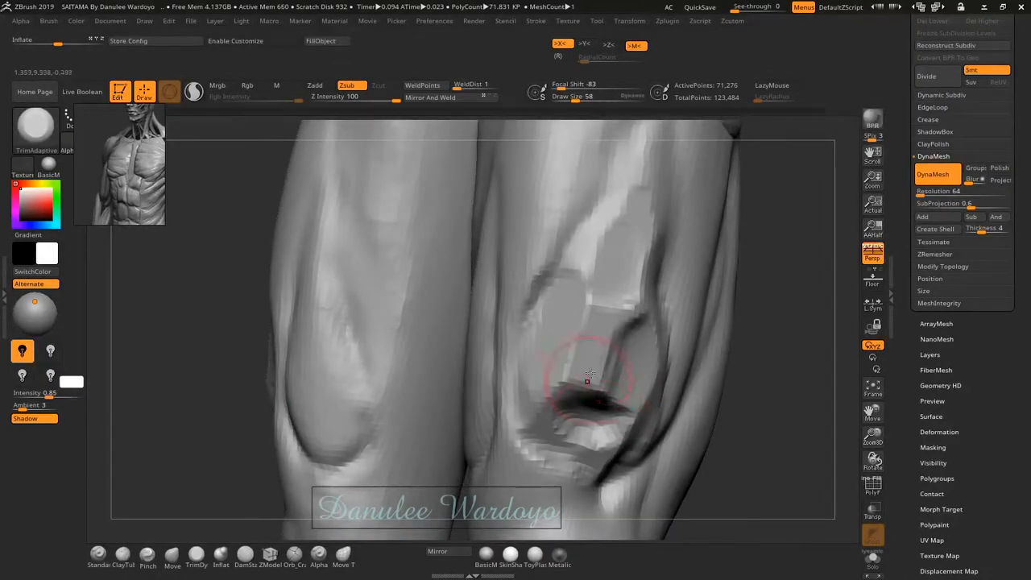
{"action": "mouse_move", "coordinate": [589, 376]}
{"action": "right_mouse_down"}
{"action": "mouse_move", "coordinate": [599, 366]}
{"action": "mouse_move", "coordinate": [564, 287]}
{"action": "mouse_move", "coordinate": [557, 368]}
{"action": "right_mouse_up"}
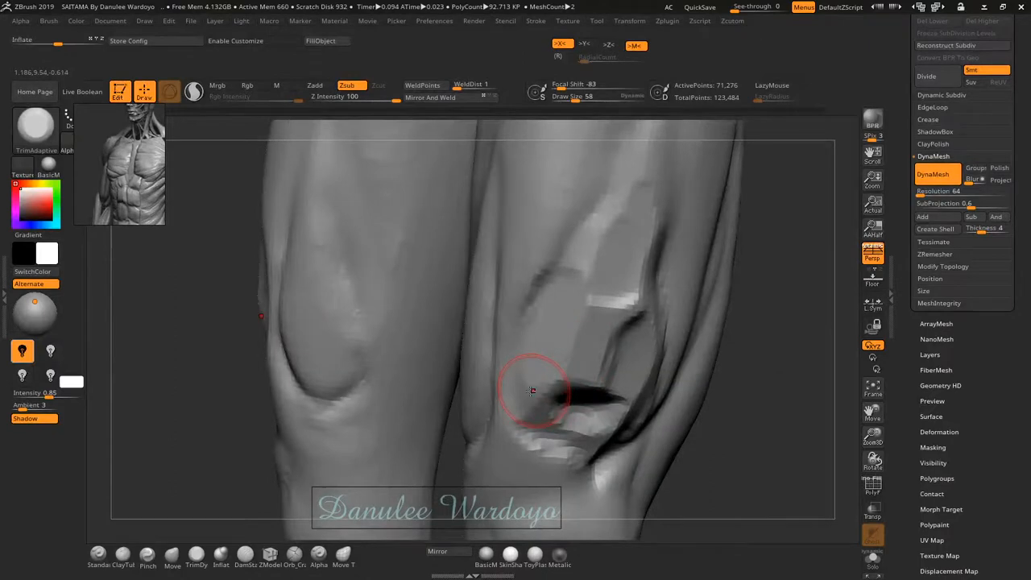
- Undo the TrimAdaptive strokes on the lower outer thigh muscle, comparing the trimmed and smooth versions, and check both thighs from the front
{"action": "key", "text": "ctrl+z"}
{"action": "key", "text": "ctrl+z"}
{"action": "key", "text": "ctrl+z"}
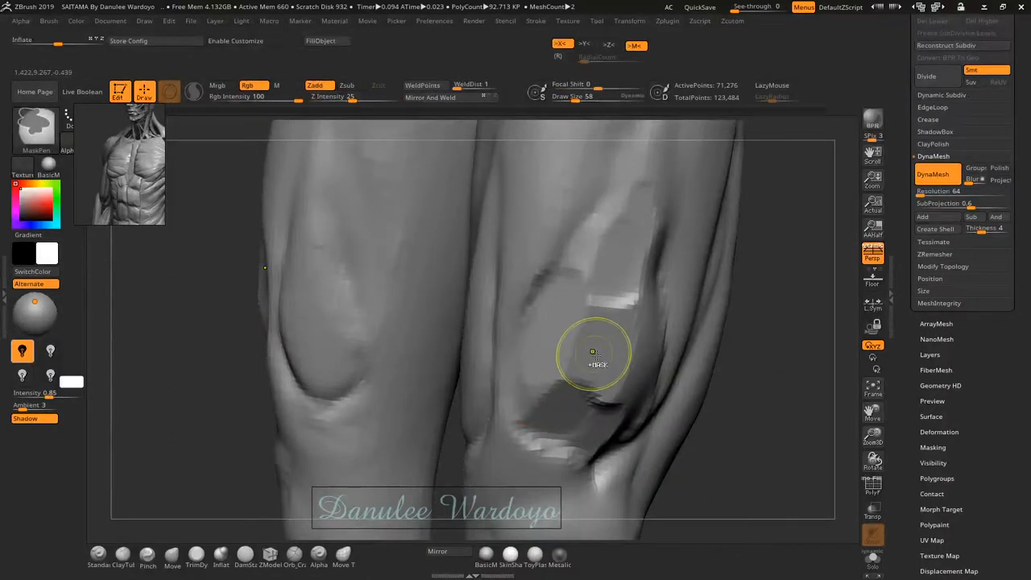
{"action": "key", "text": "ctrl+z"}
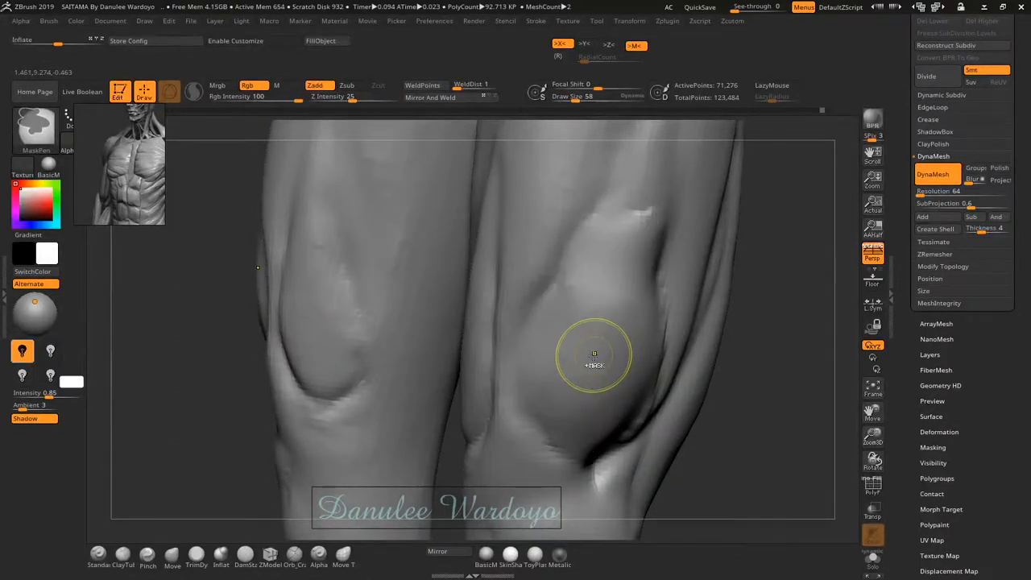
{"action": "key", "text": "ctrl+shift+z"}
{"action": "key", "text": "ctrl+shift+z"}
{"action": "key", "text": "ctrl+shift+z"}
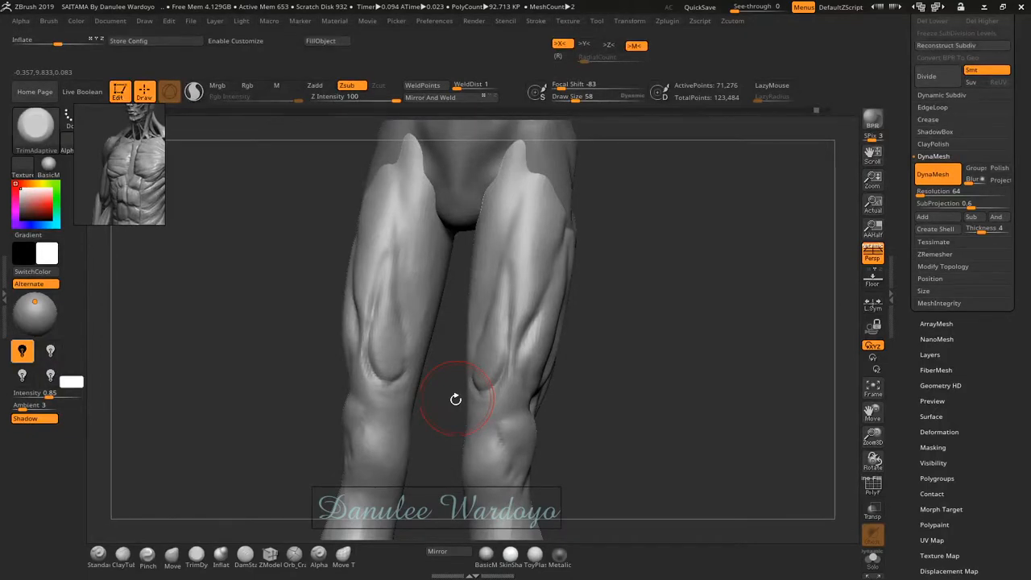
{"action": "mouse_move", "coordinate": [455, 400]}
{"action": "left_mouse_down"}
{"action": "mouse_move", "coordinate": [580, 398]}
{"action": "mouse_move", "coordinate": [539, 396]}
{"action": "mouse_move", "coordinate": [524, 333]}
{"action": "left_mouse_up"}
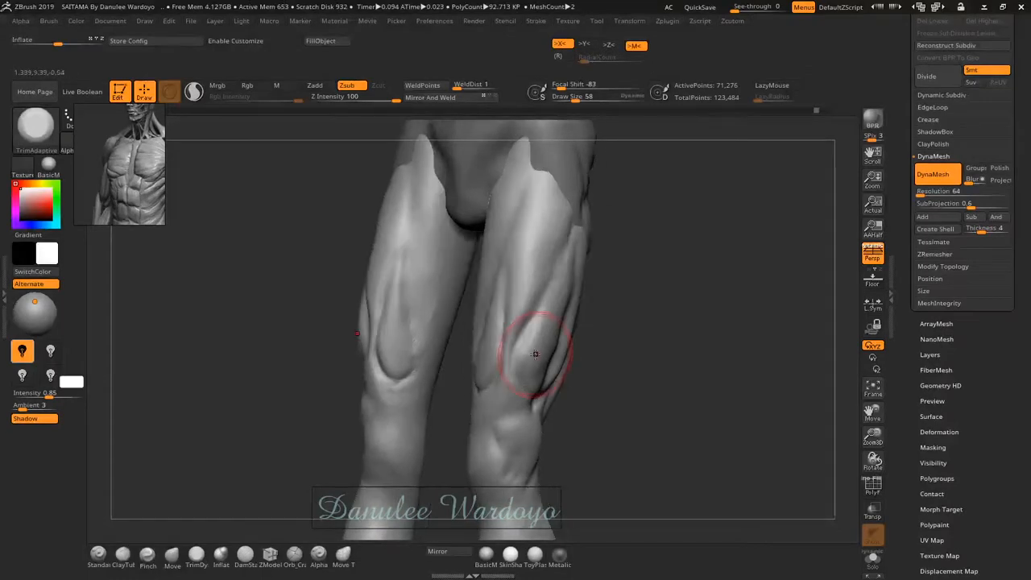